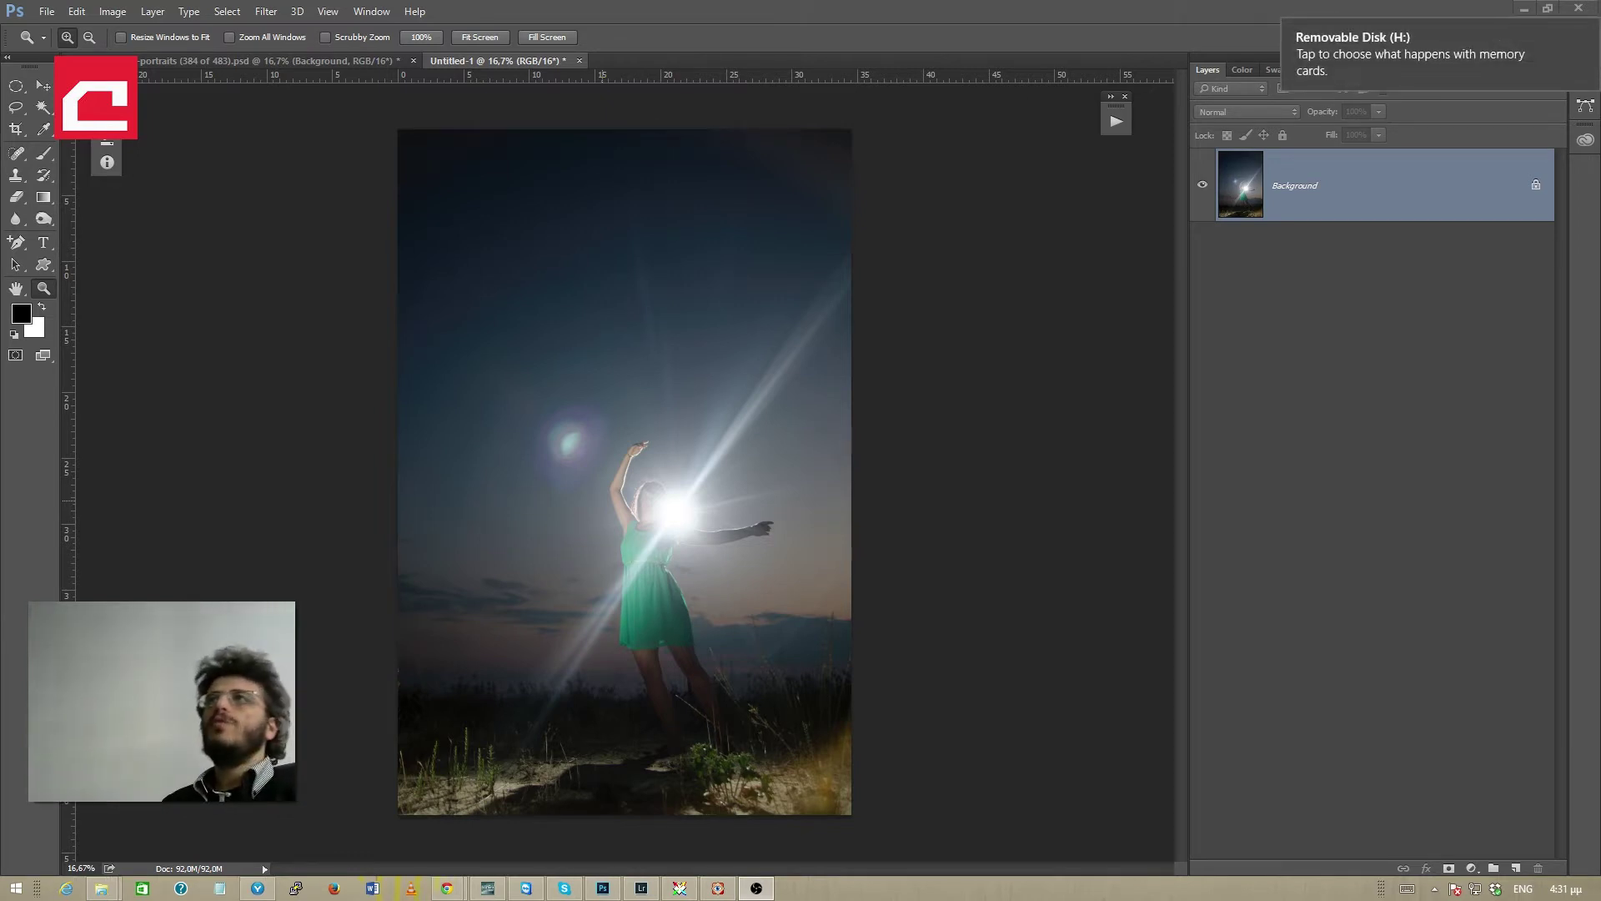
Step: Open the photo in the Alien Skin Exposure 7 filter and expand the B&W Films - Vintage presets down to the Wet Plate group
left_click(266, 11)
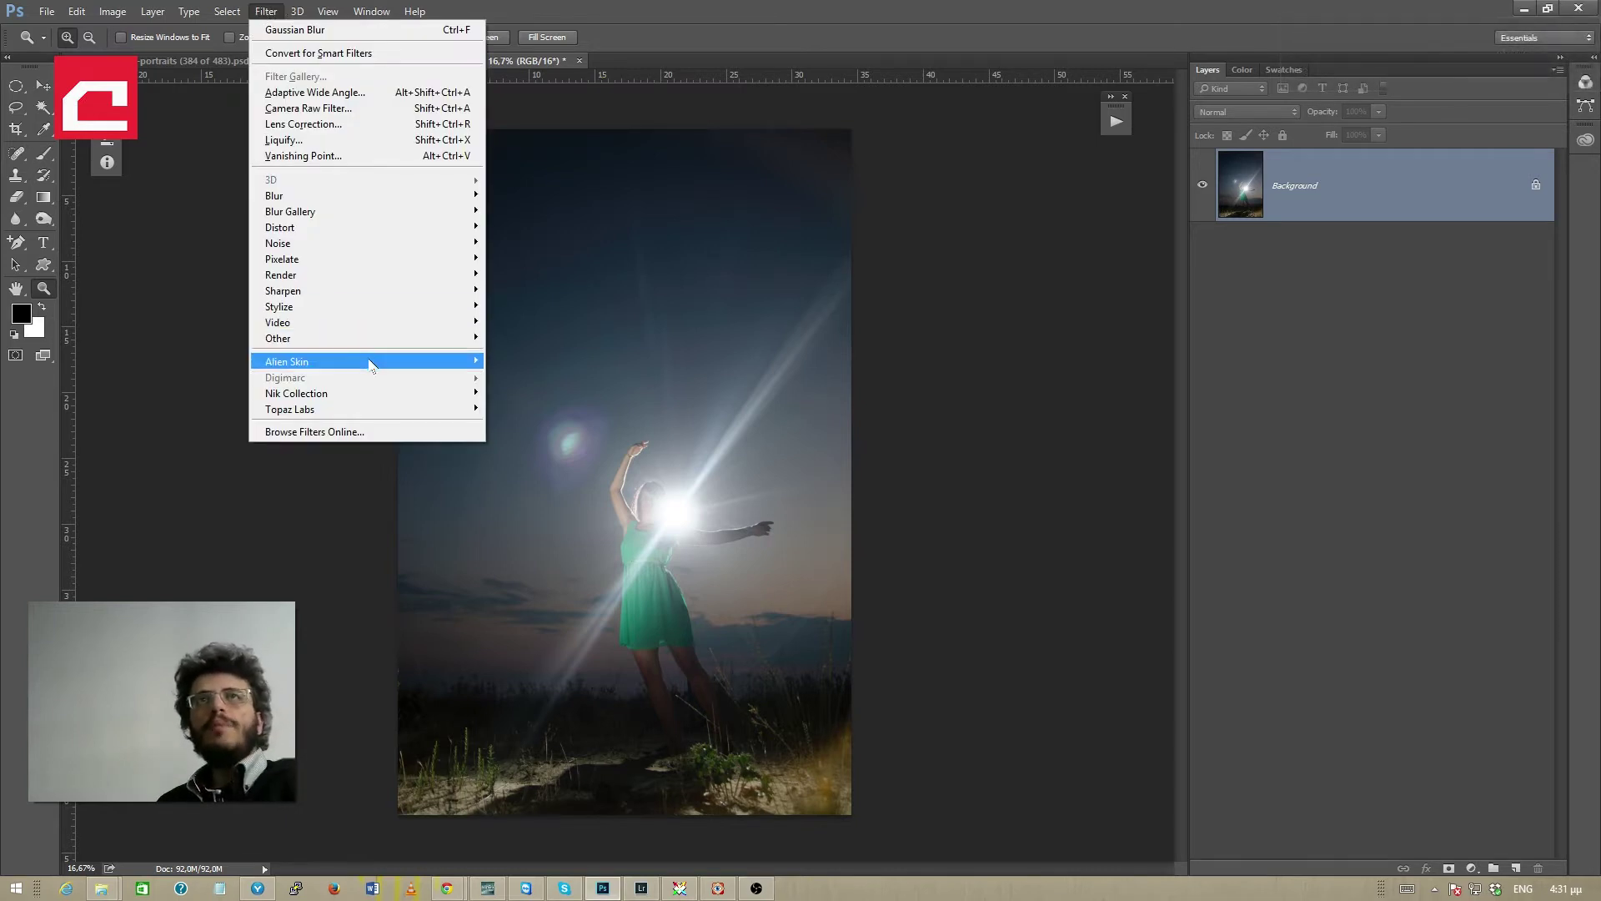
mouse_move(372, 363)
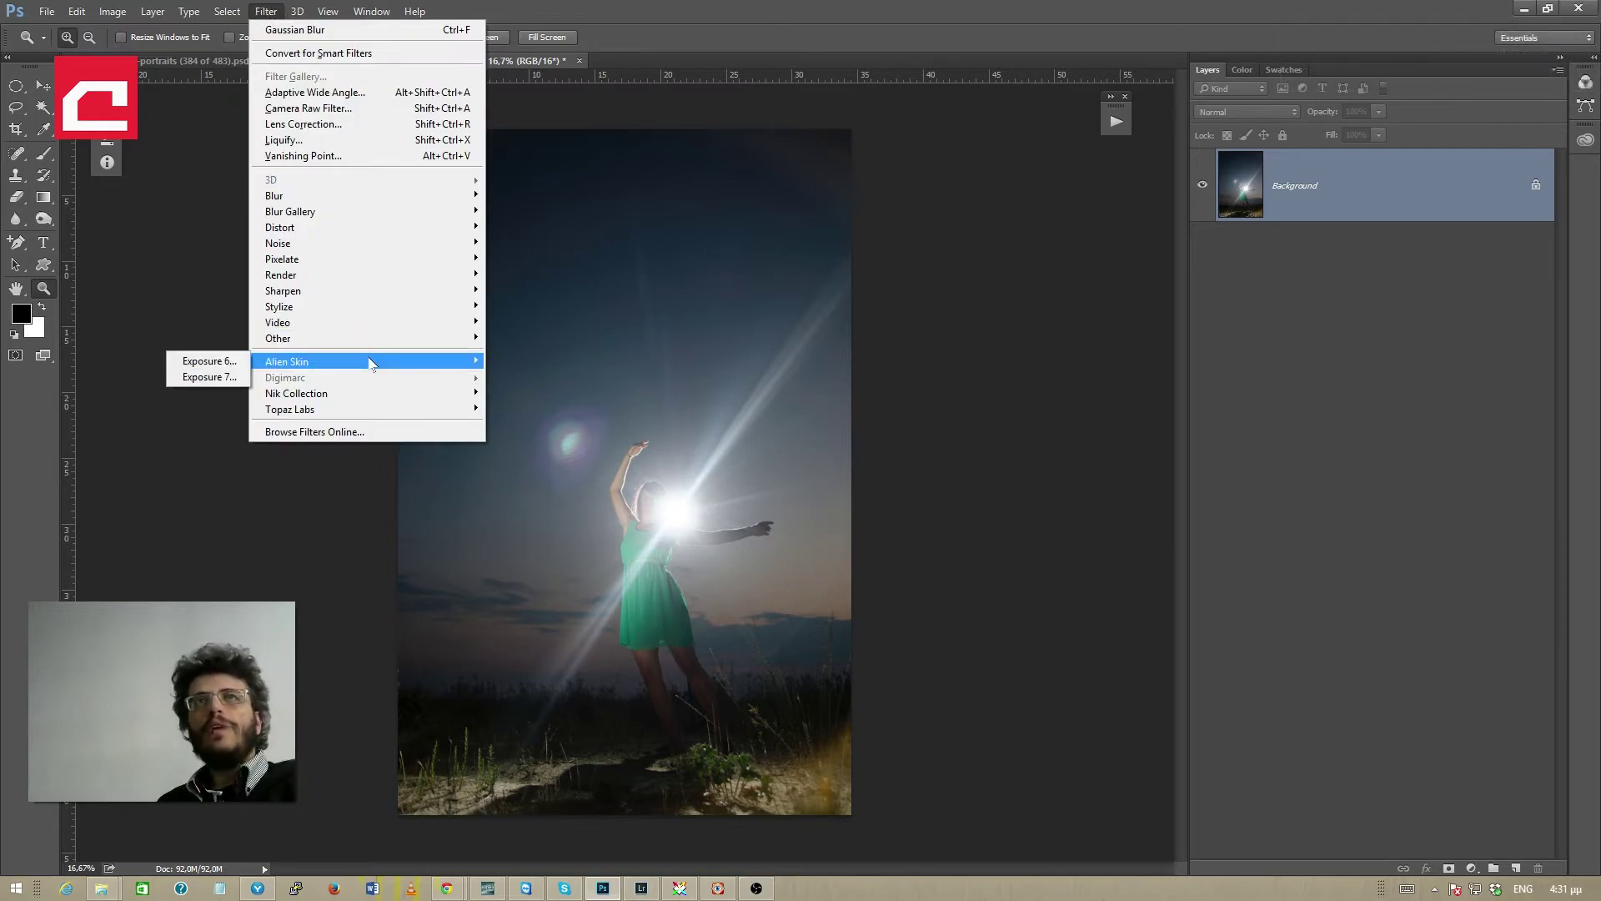
left_click(208, 379)
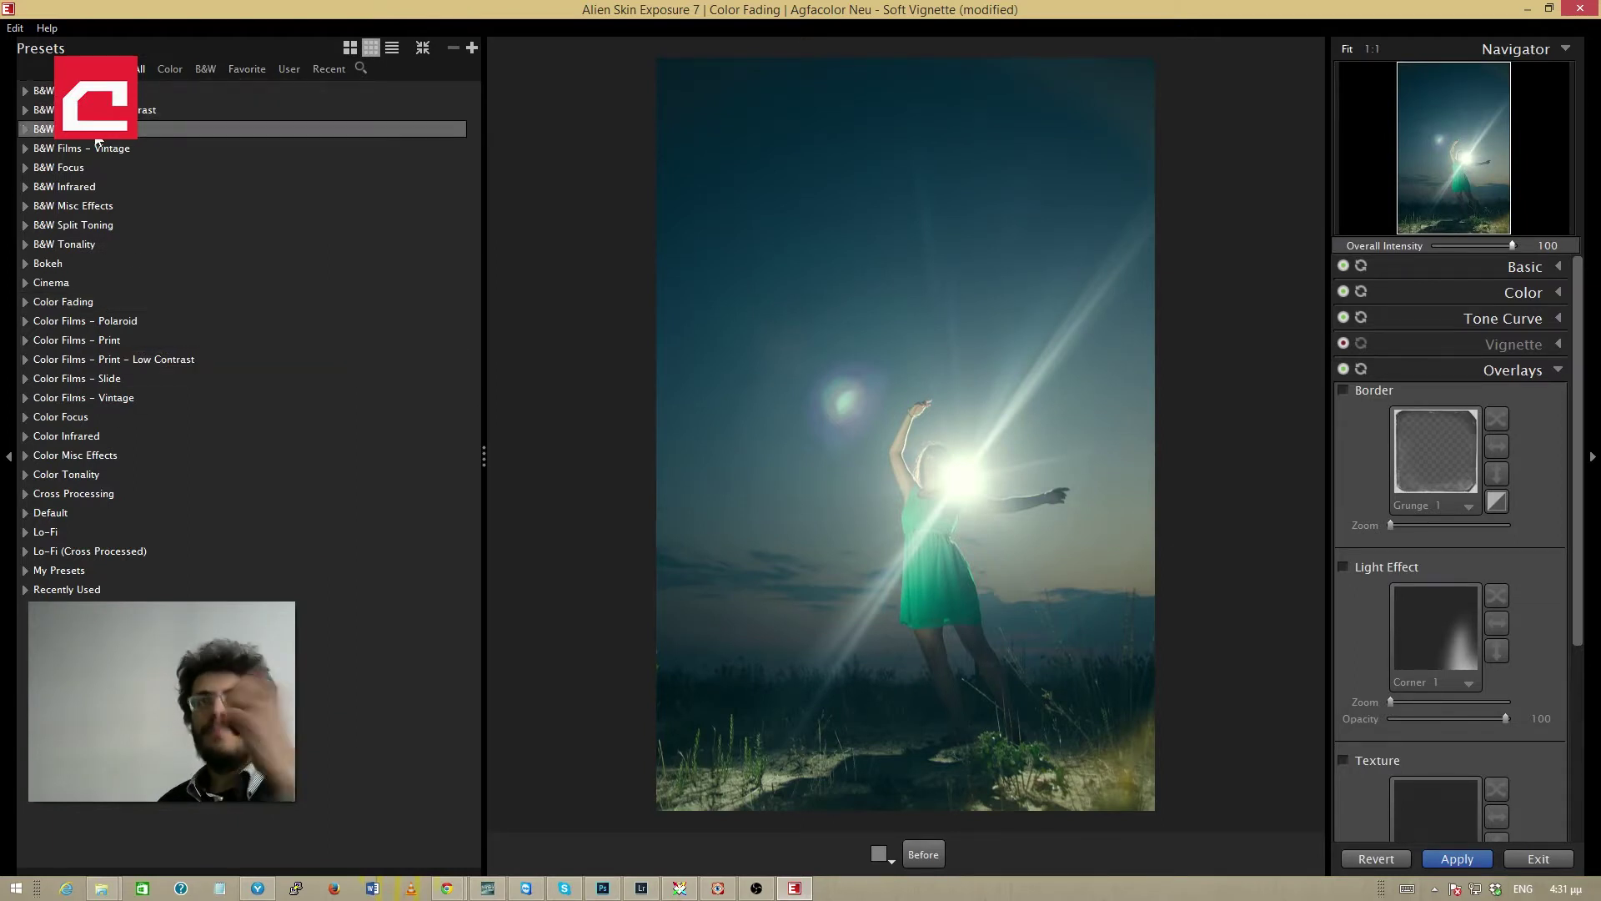
left_click(22, 149)
left_click_drag(479, 202, 527, 674)
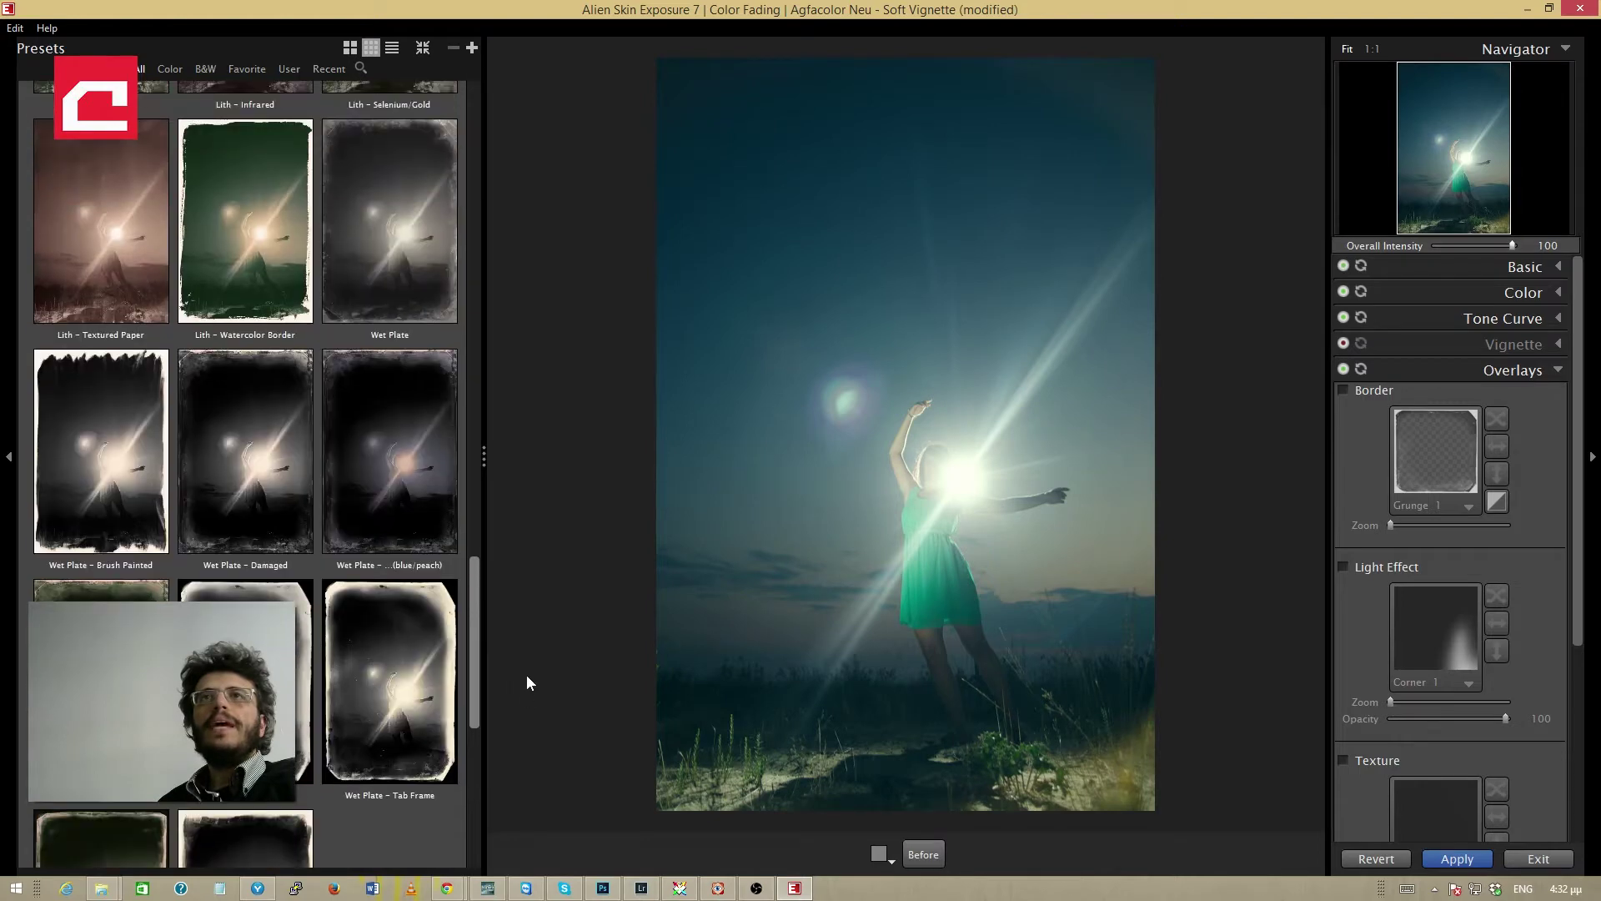
Step: Try the Wet Plate, Brush Painted, Damaged and Damaged (blue/peach) vintage presets on the photo
left_click(185, 364)
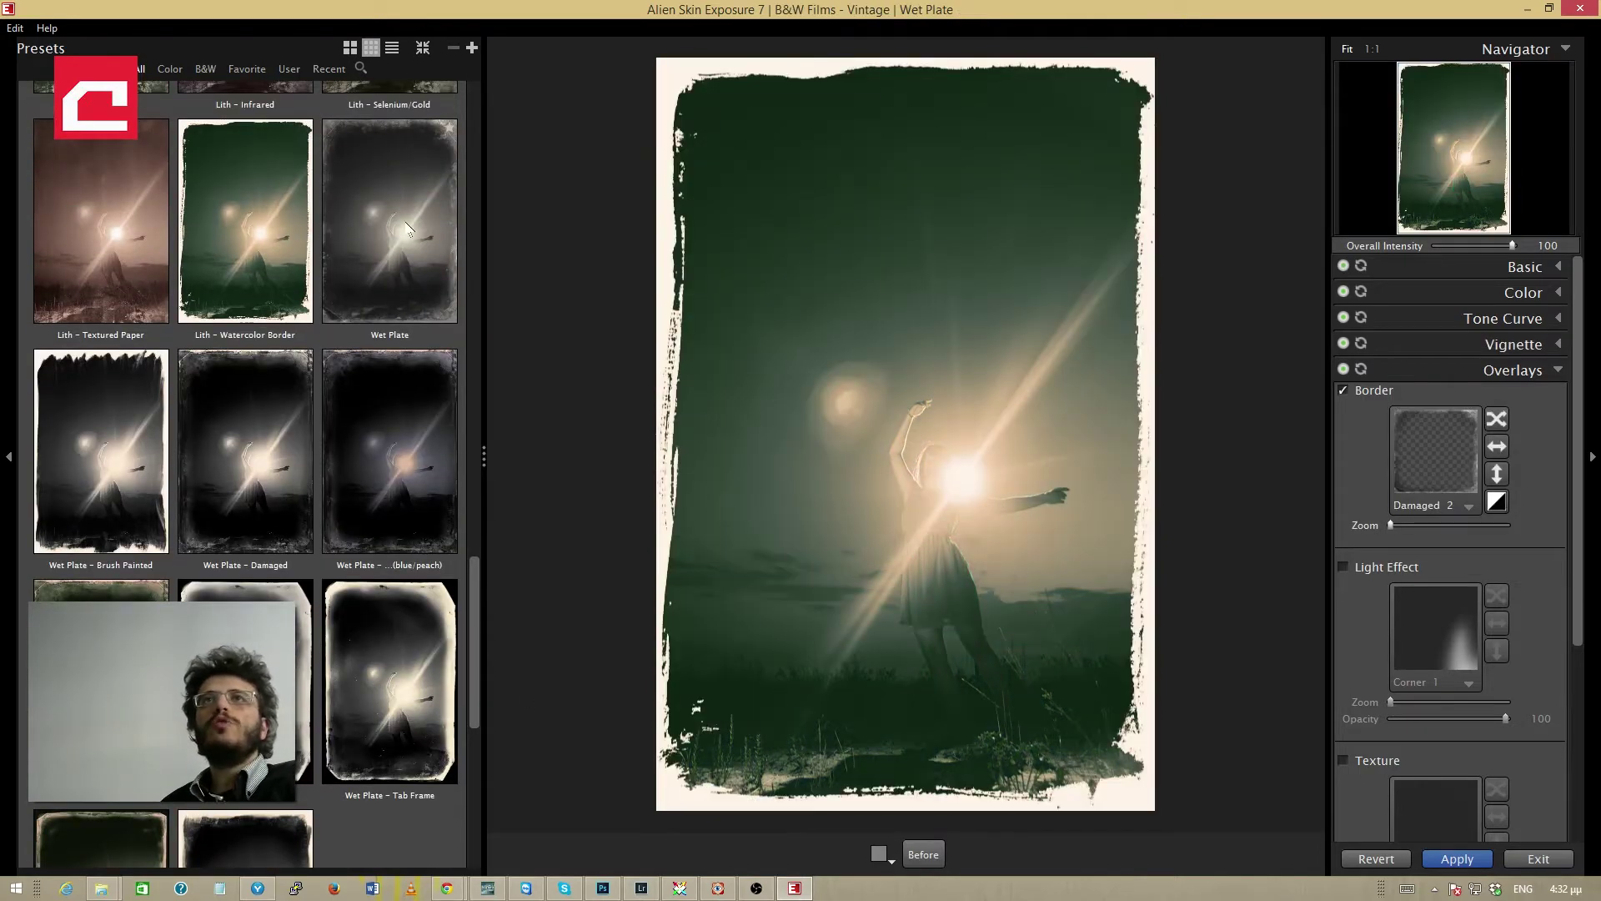
left_click(327, 237)
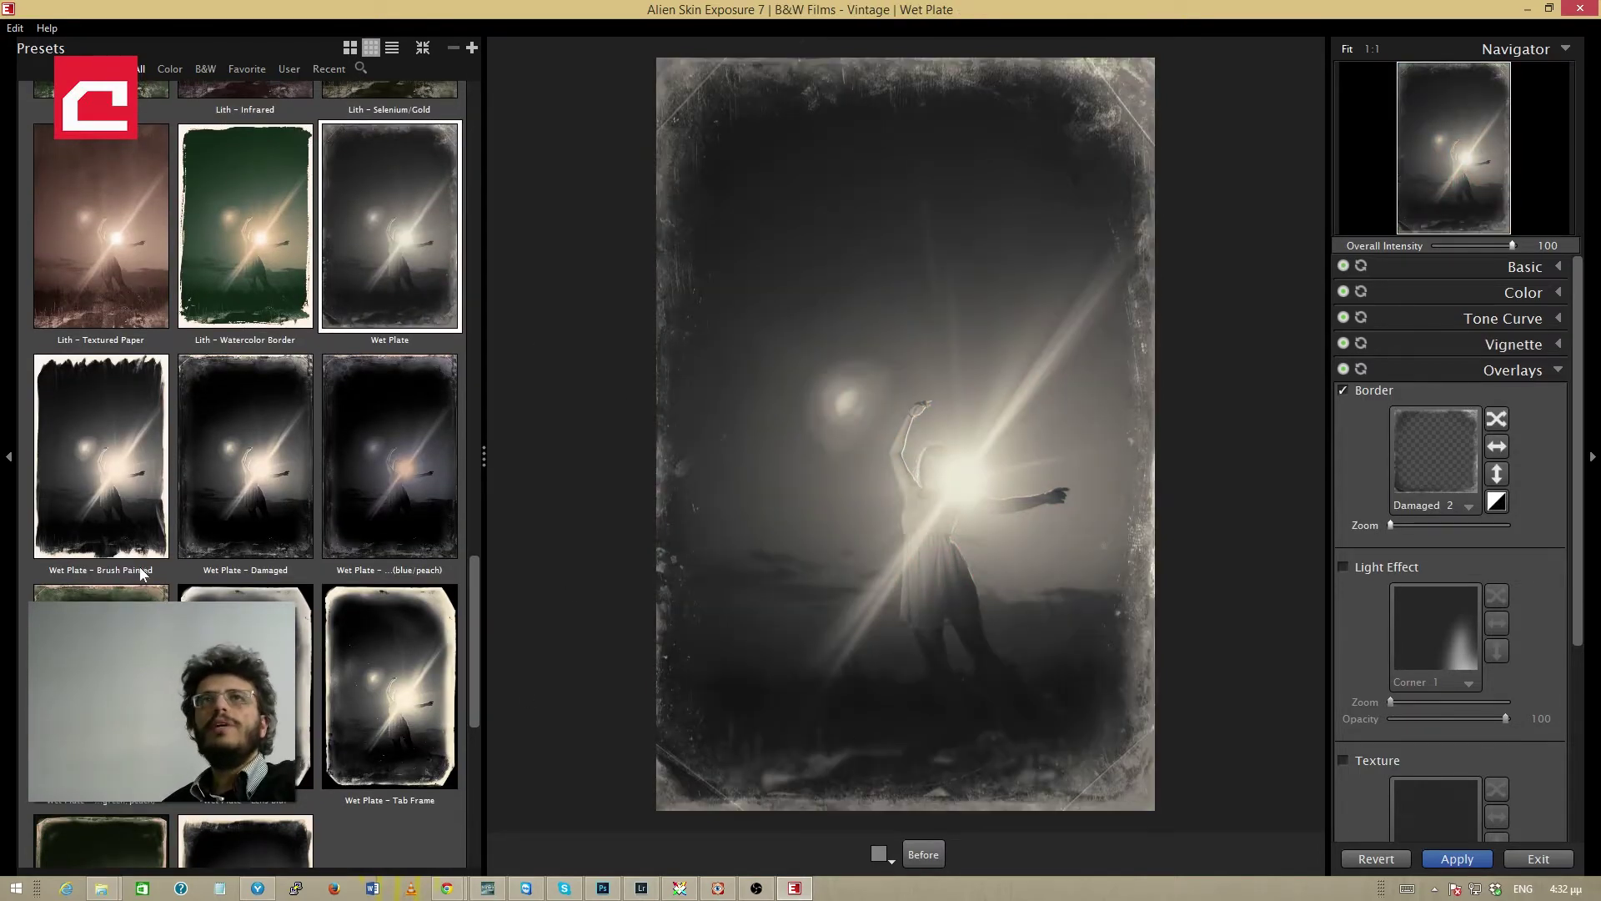
left_click(116, 455)
left_click(239, 449)
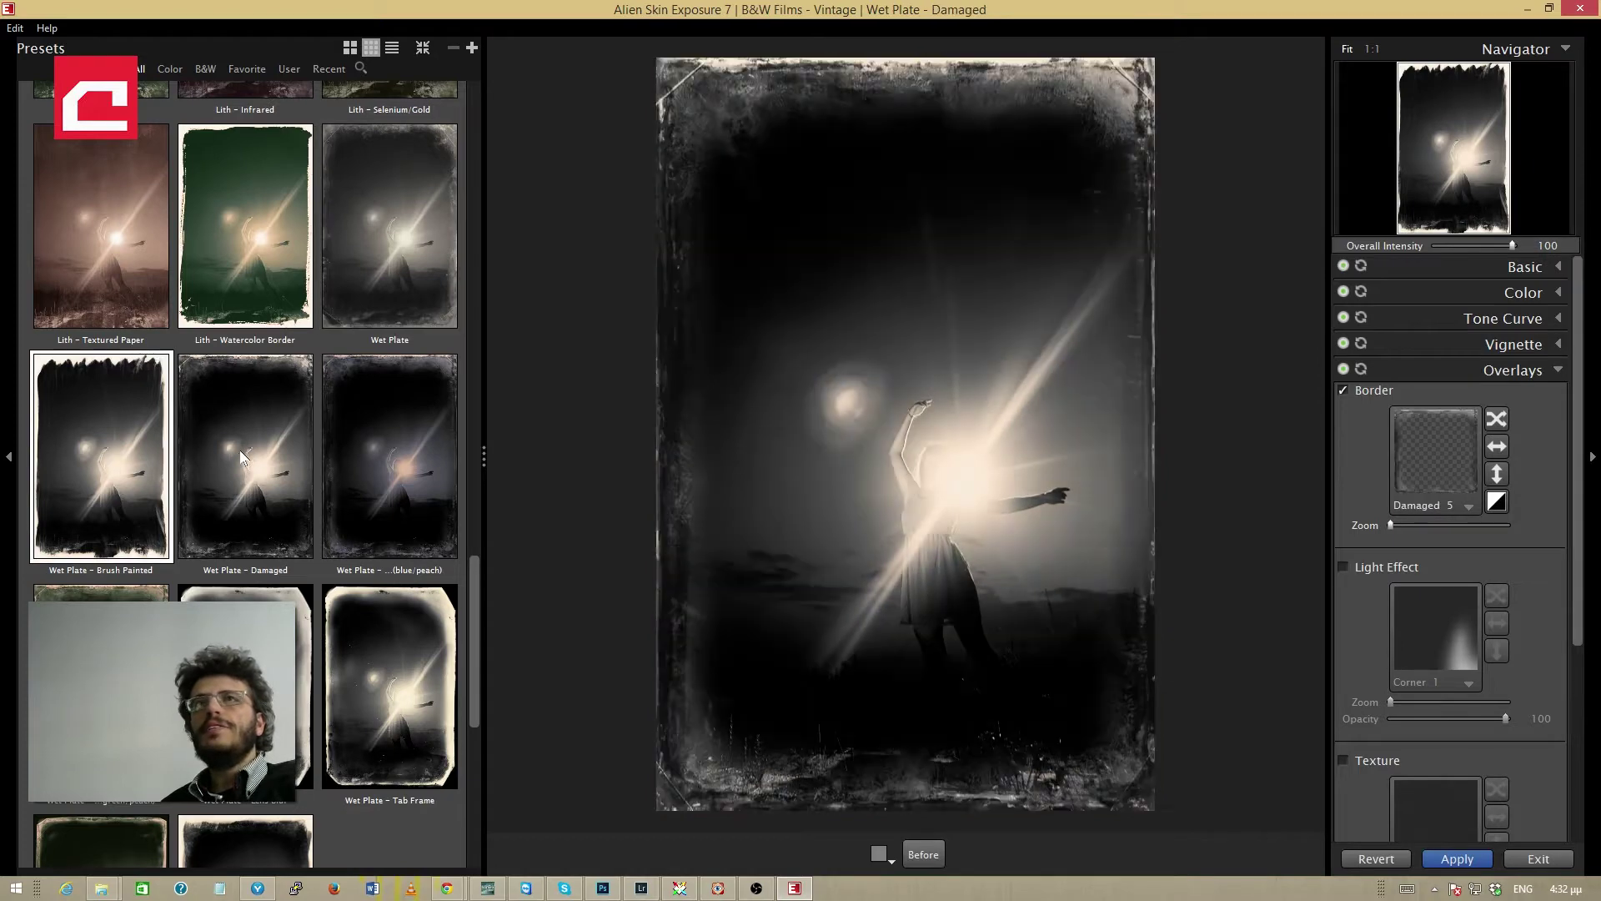
left_click(358, 443)
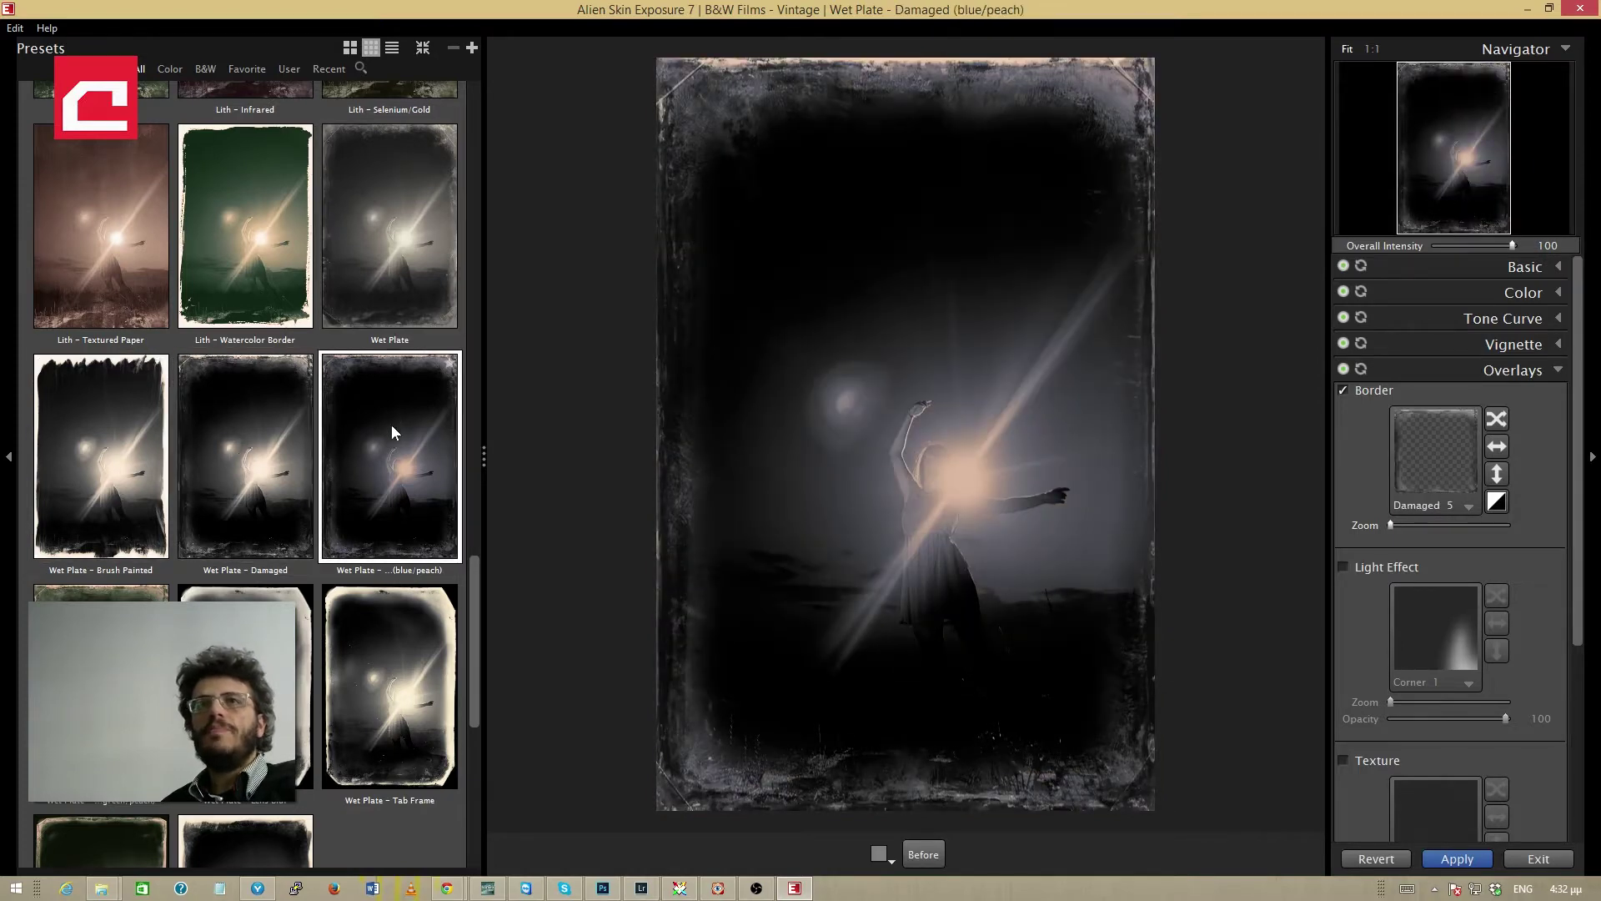
Step: Try the Vignette & Wet Border, Damaged (green/peach), Tab Frame and Brush Painted versions of the Wet Plate preset
scroll(480, 625, "down", 5)
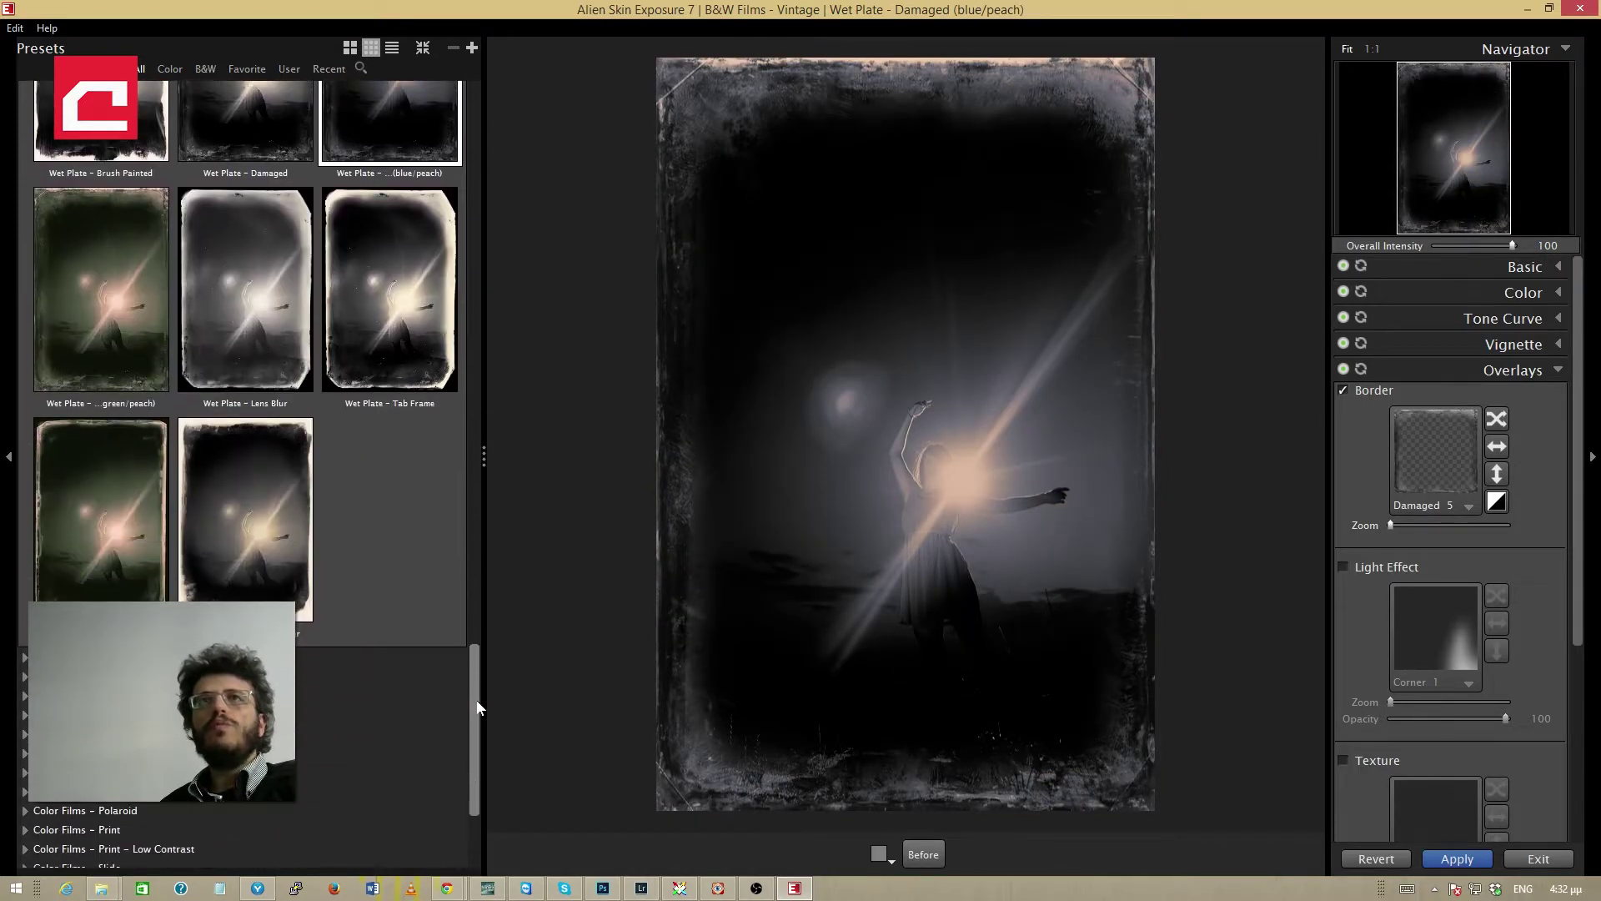
left_click(262, 517)
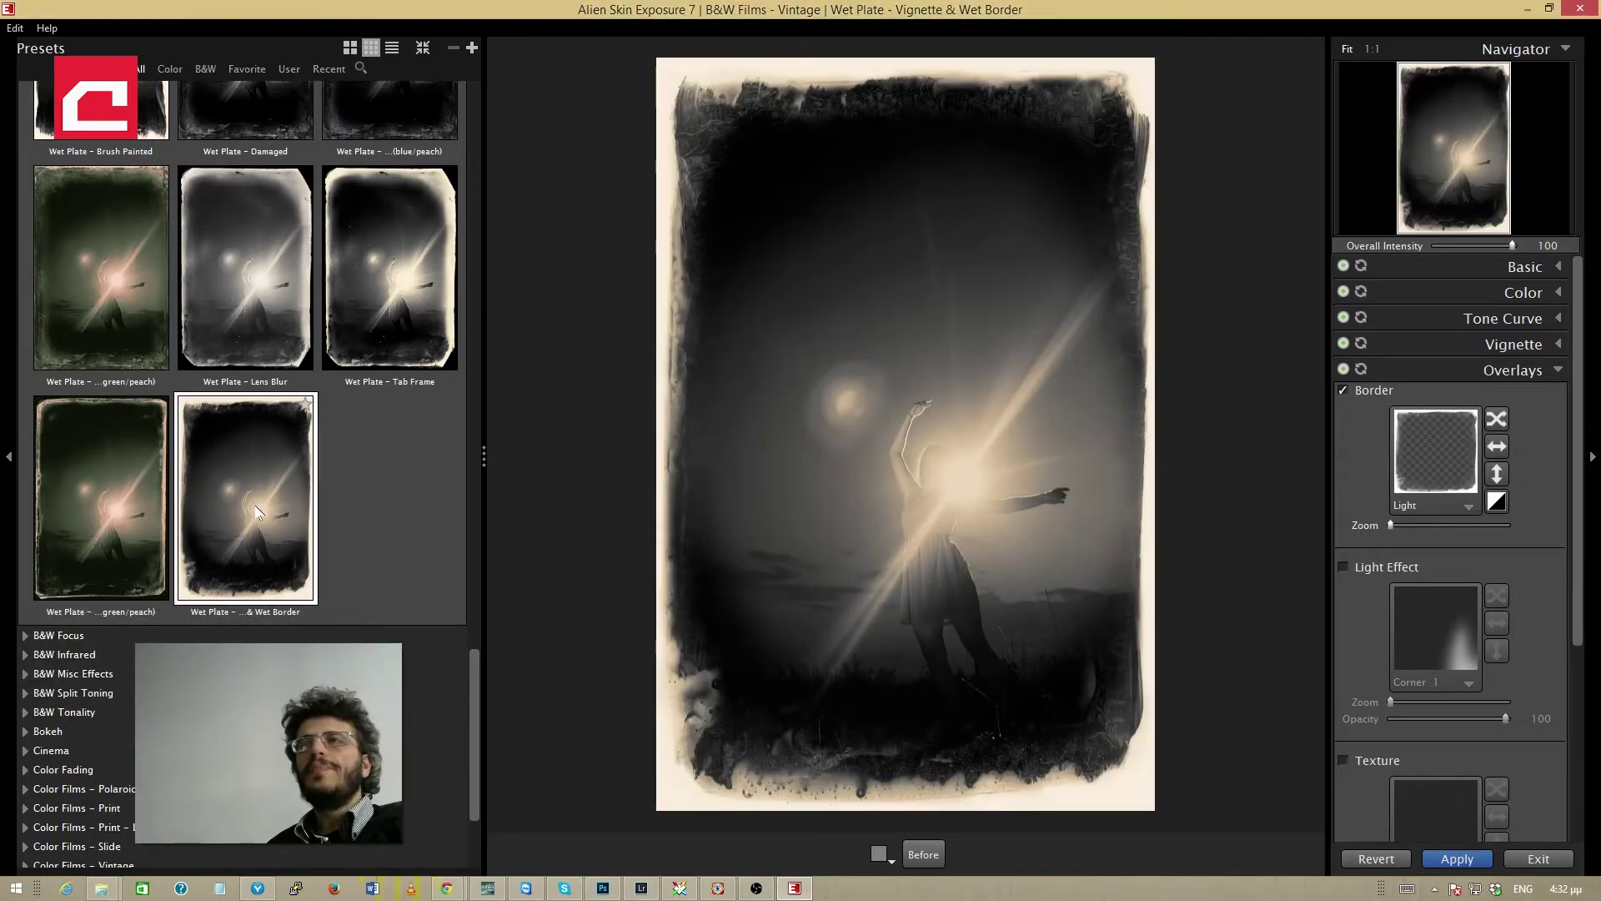
left_click(242, 247)
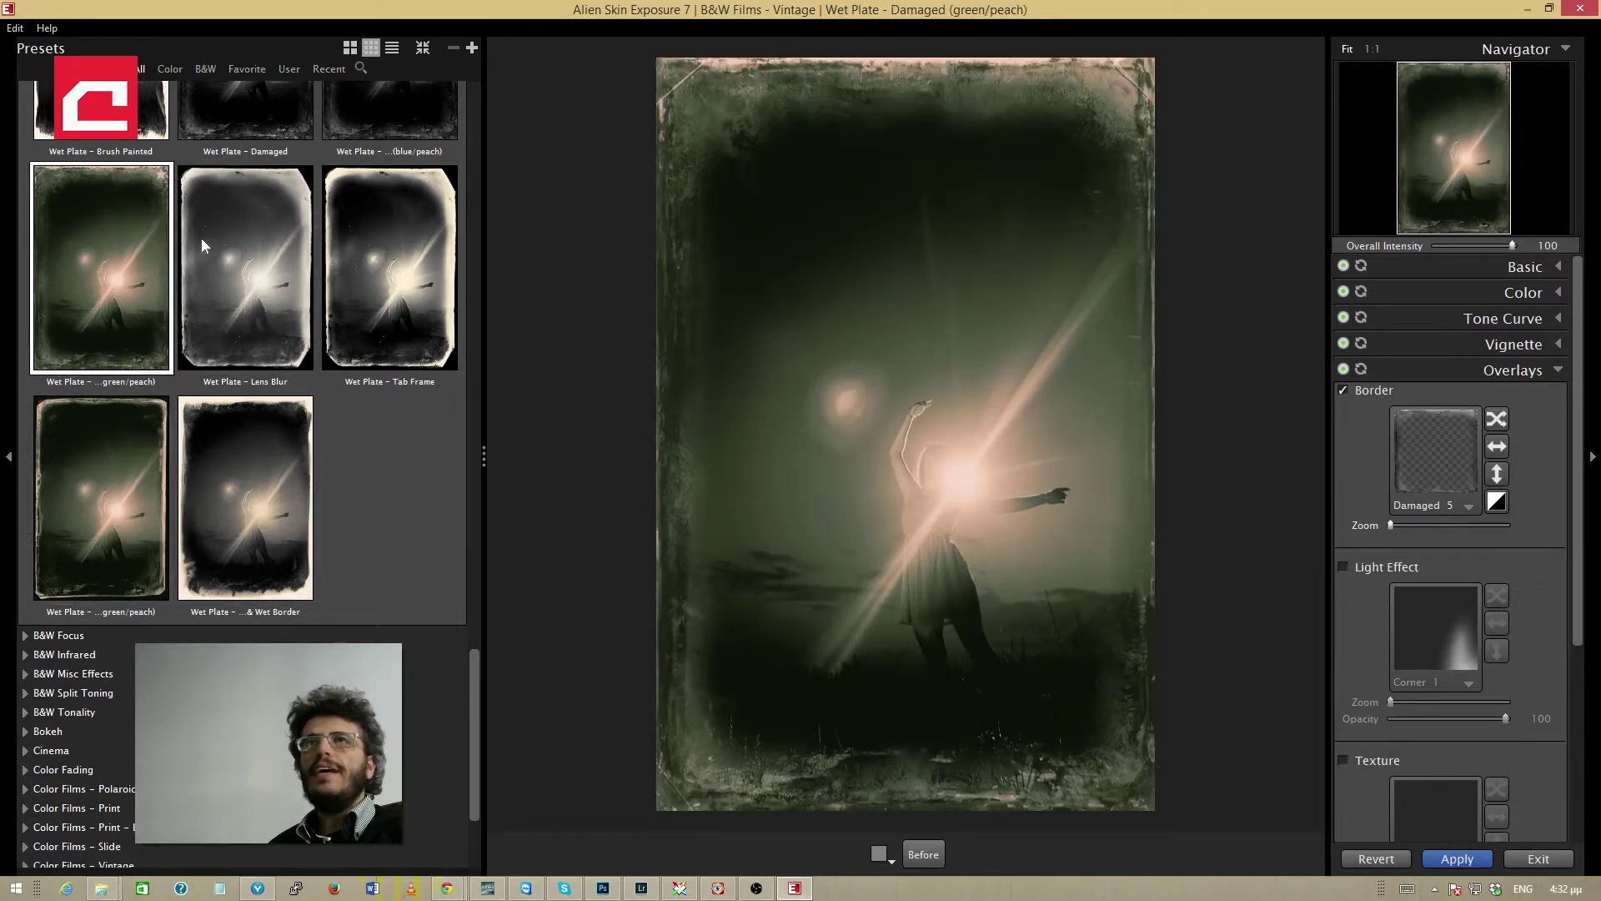
left_click(454, 364)
left_click_drag(475, 677, 489, 579)
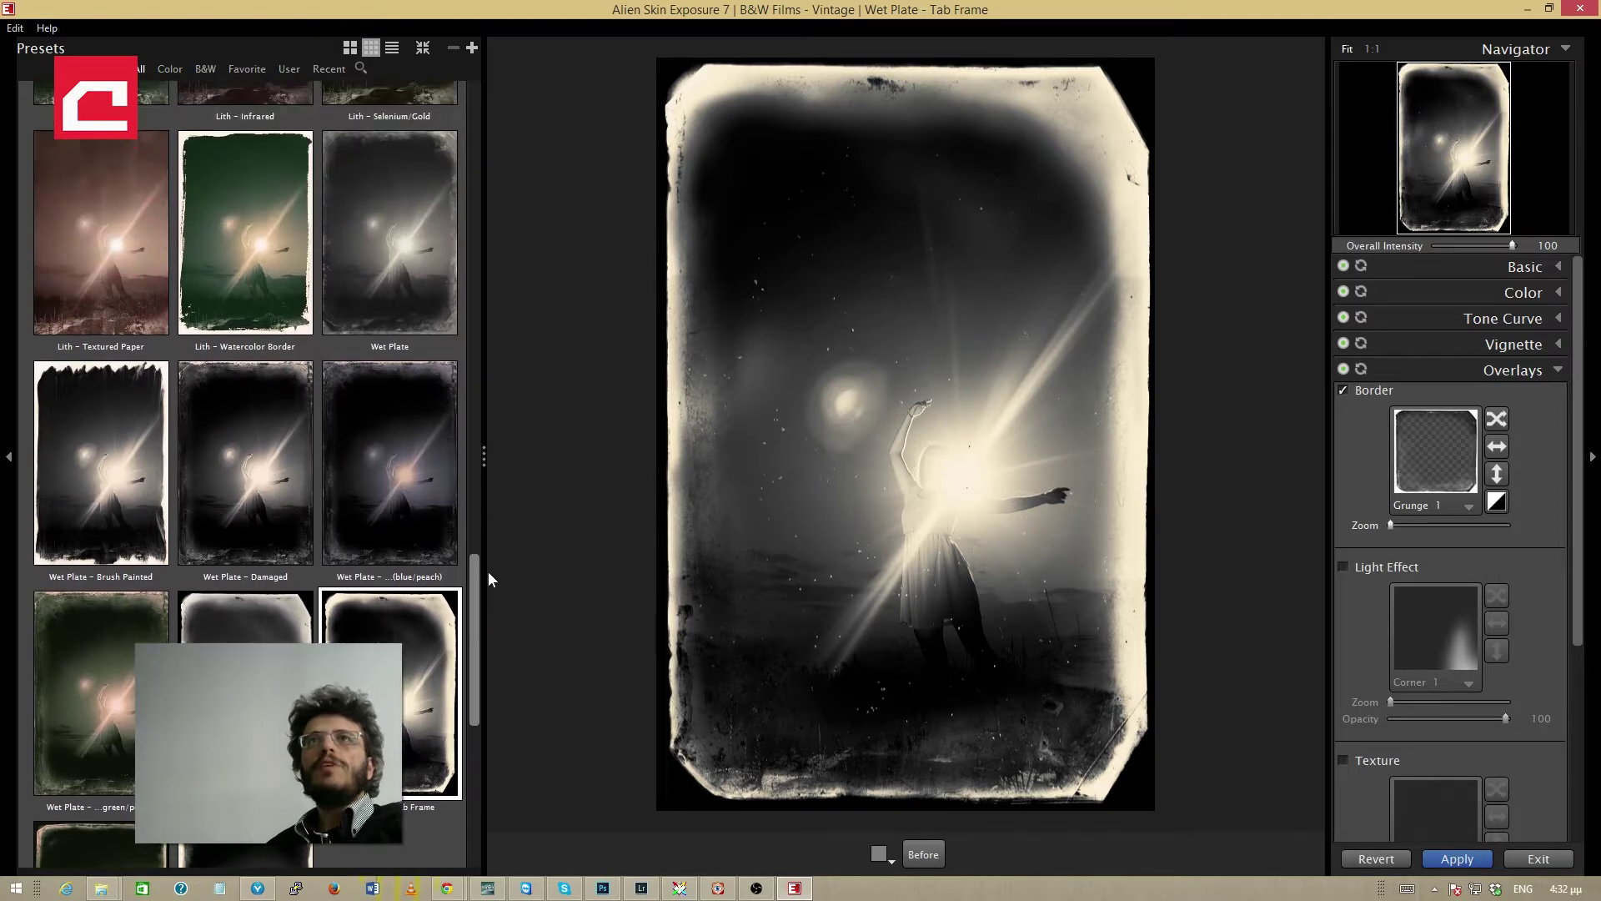
left_click(103, 507)
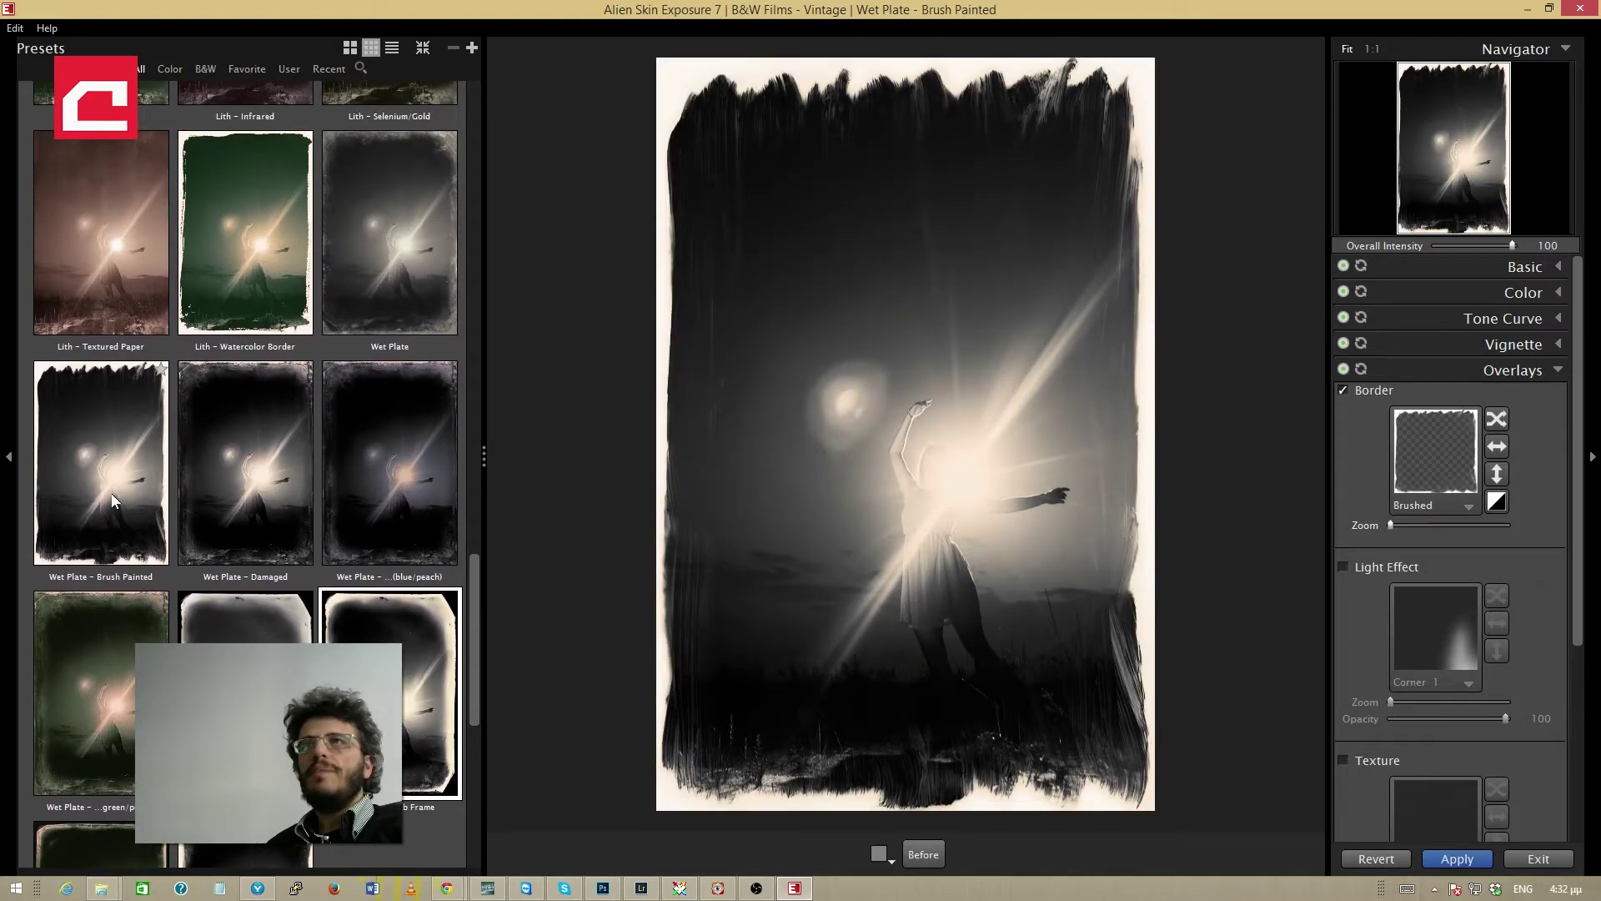
left_click(92, 433)
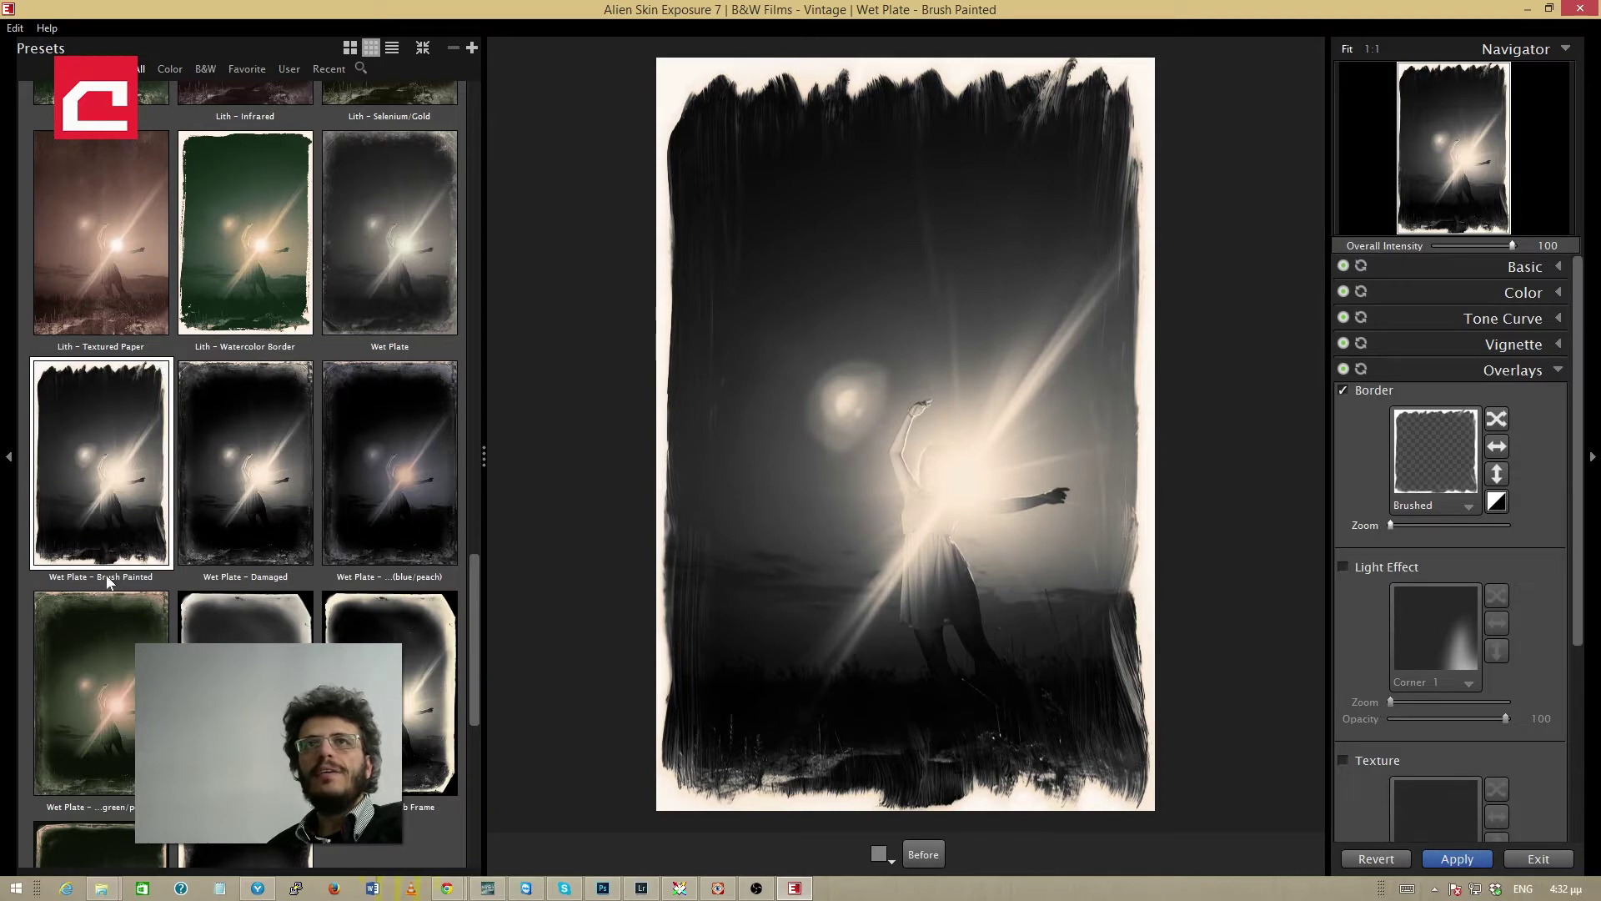
Step: Apply the plain Wet Plate preset and turn off its border overlay
left_click(426, 242)
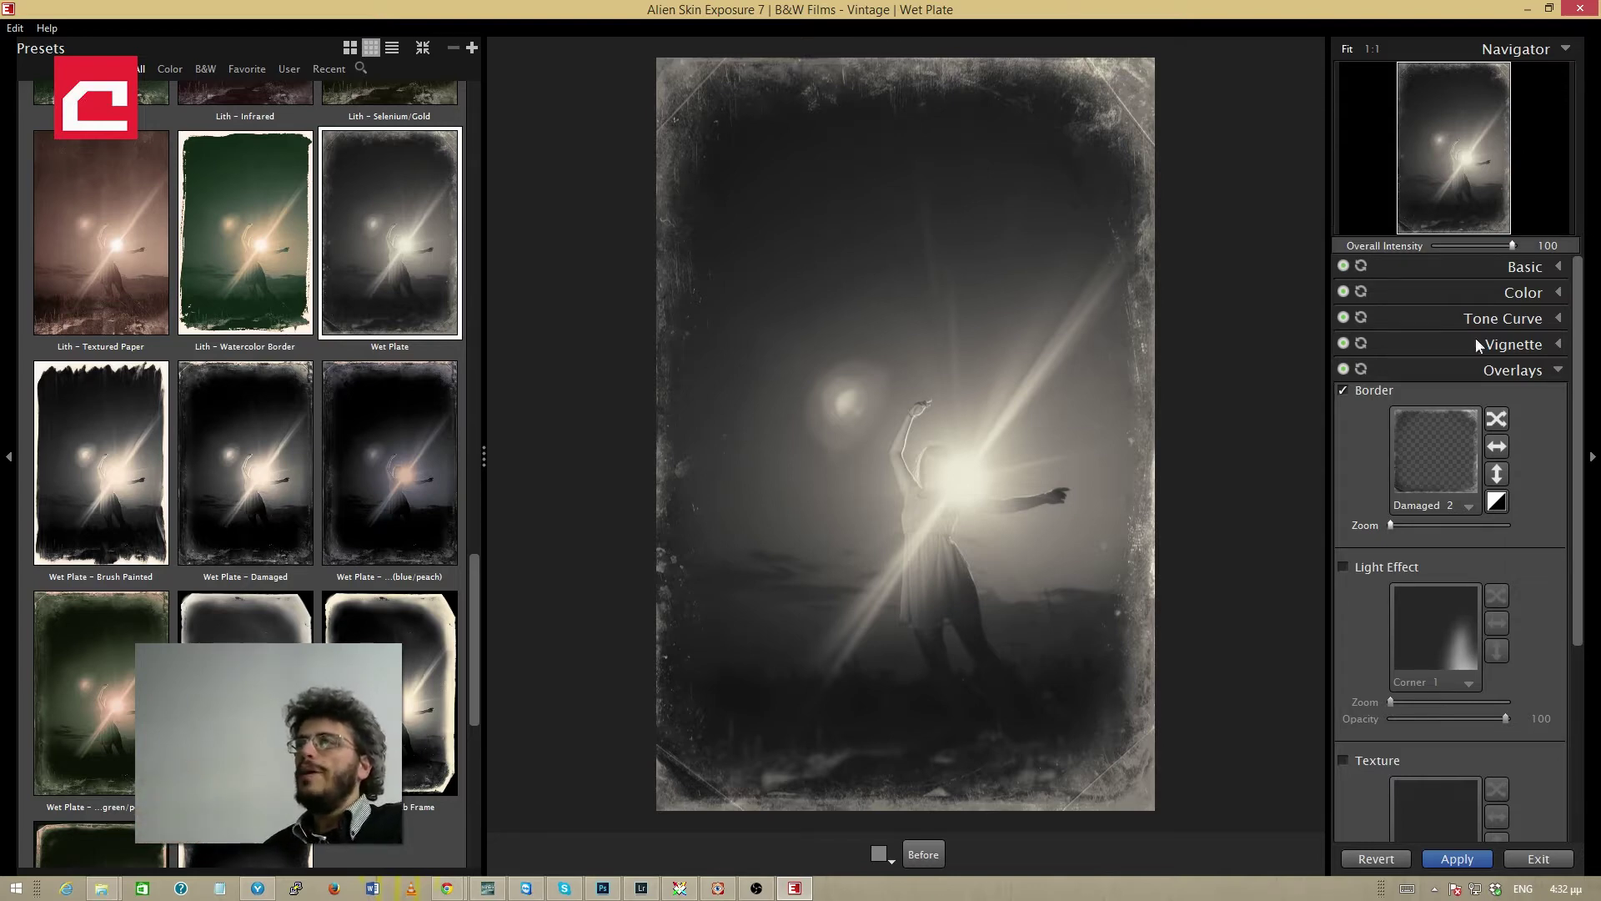
left_click(1344, 391)
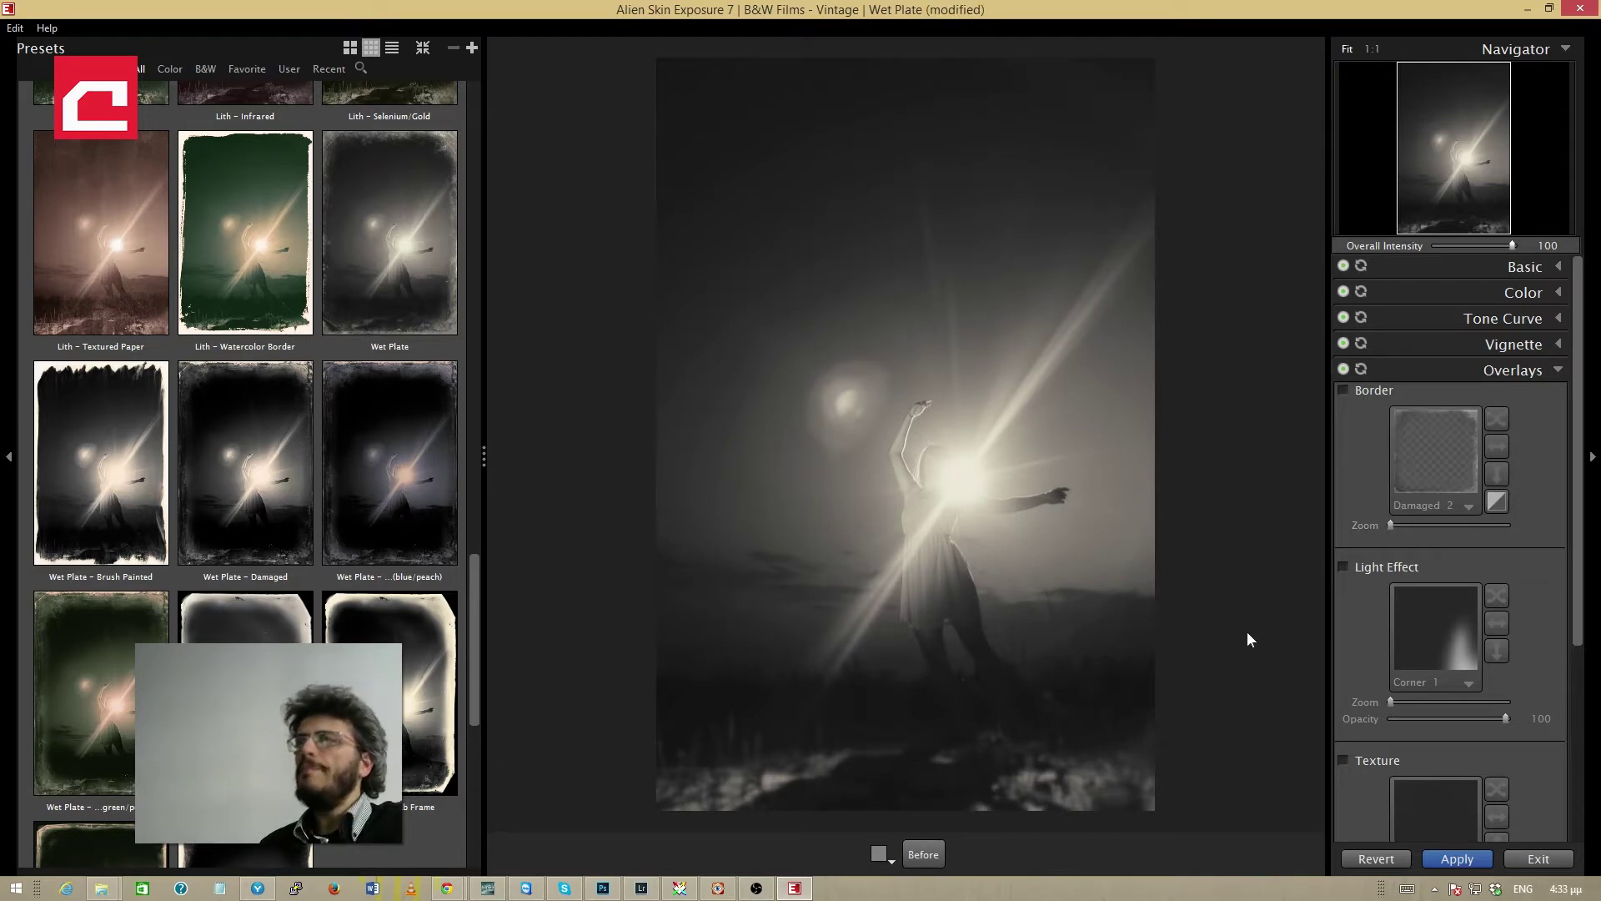
Step: Compare the photo with and without the Bokeh effect, leaving Bokeh switched off
left_click_drag(1574, 513, 1568, 719)
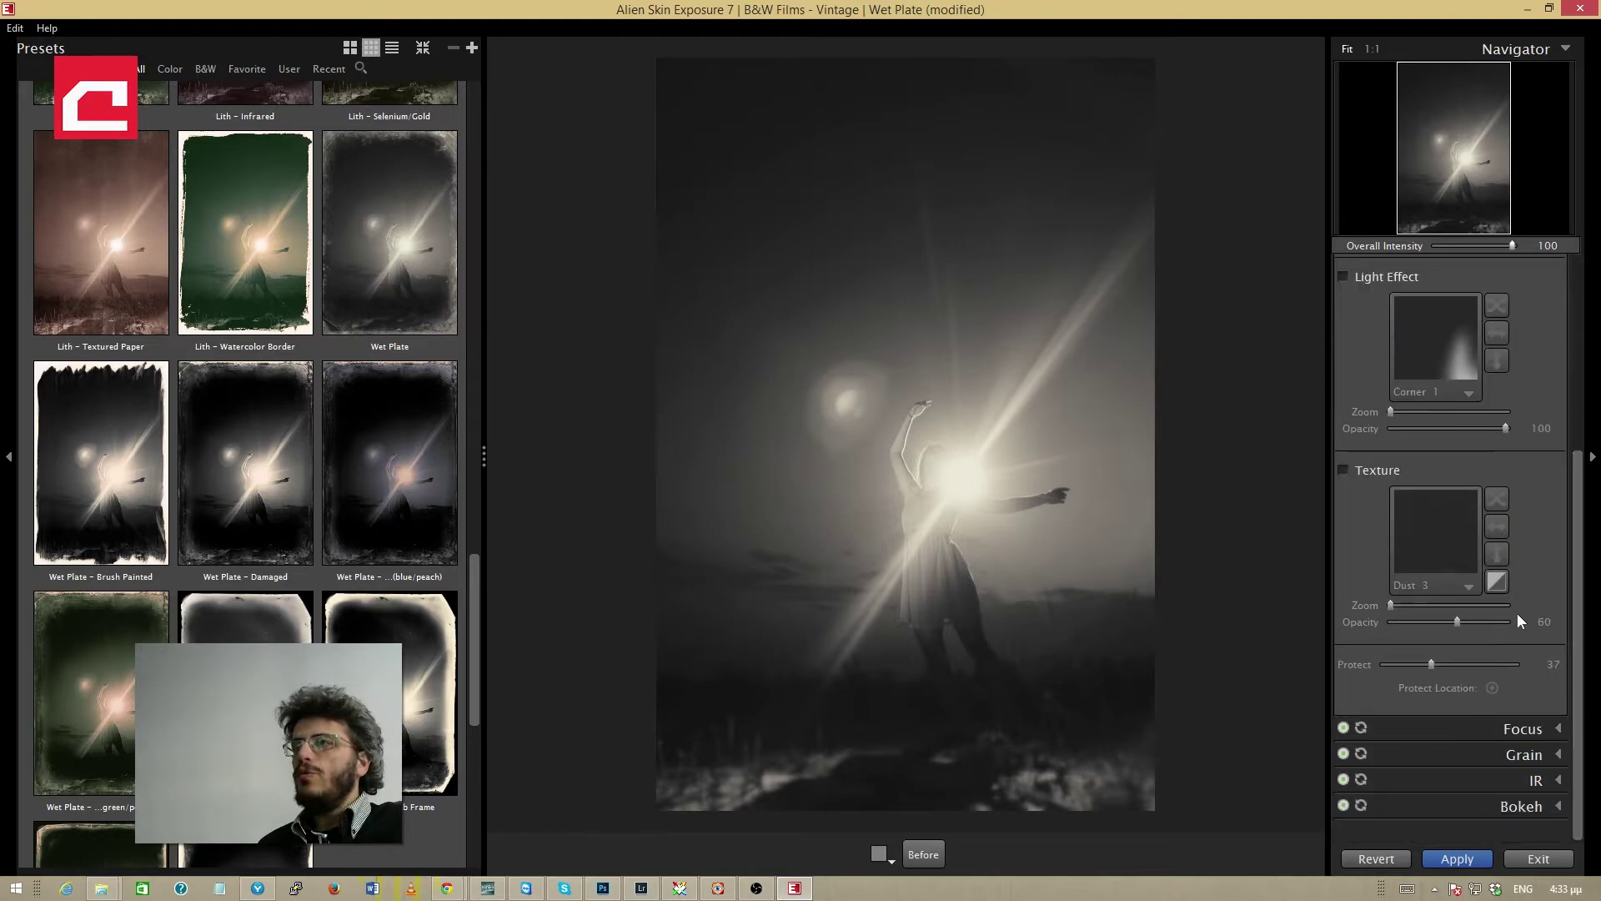
left_click(1342, 804)
left_click(1343, 804)
left_click(1343, 805)
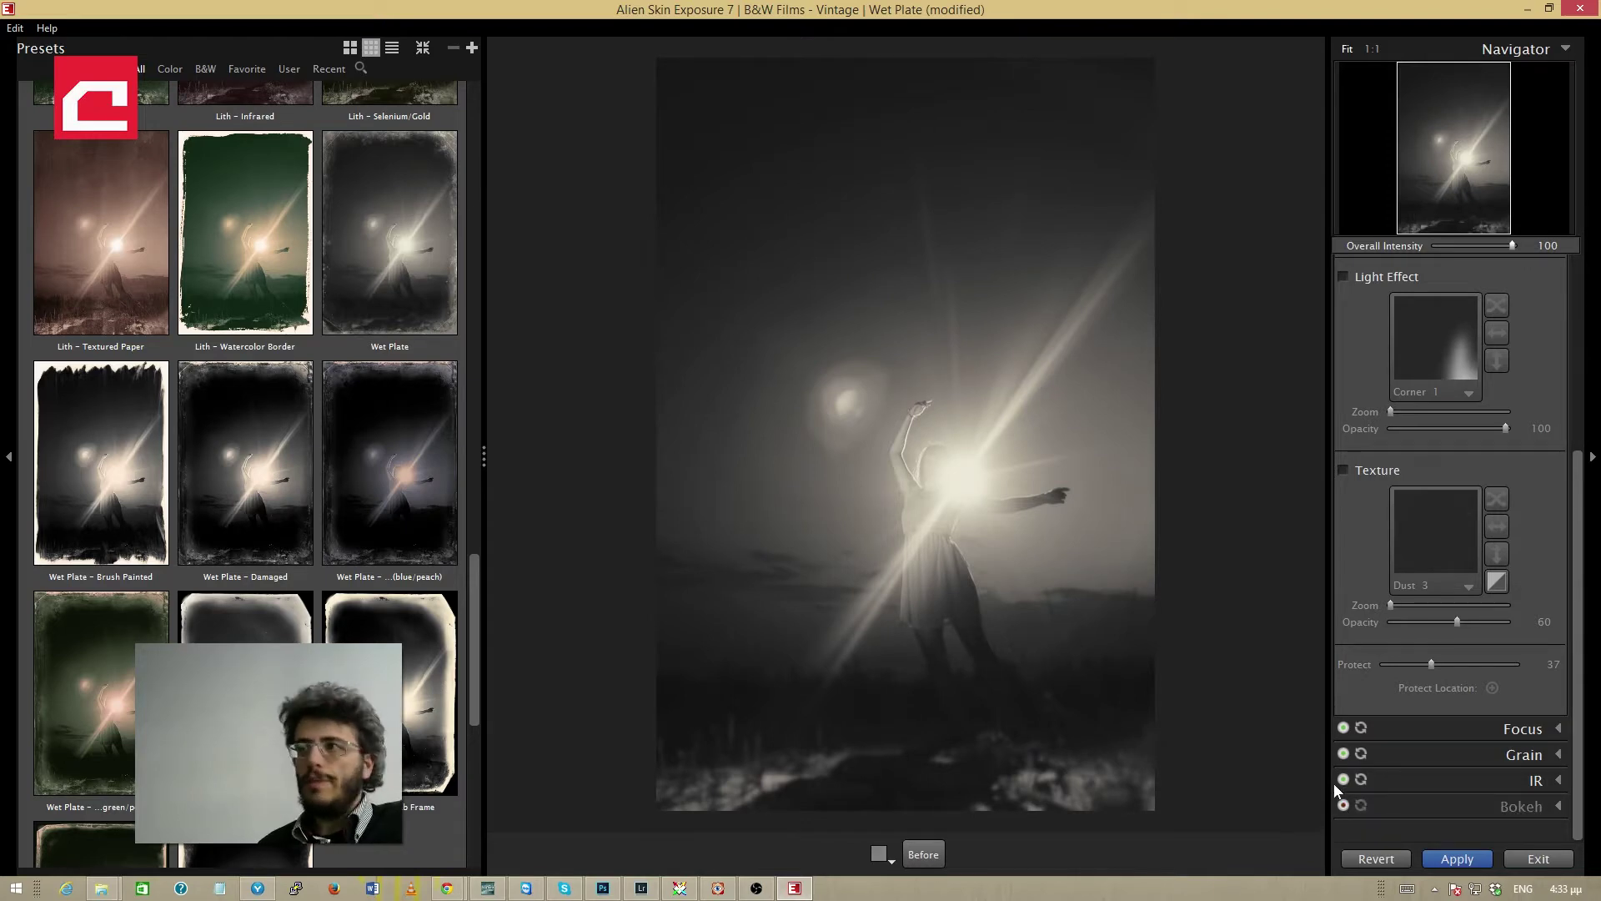
Step: Compare the photo with the Focus effect switched off and on, leaving it on
left_click(1344, 728)
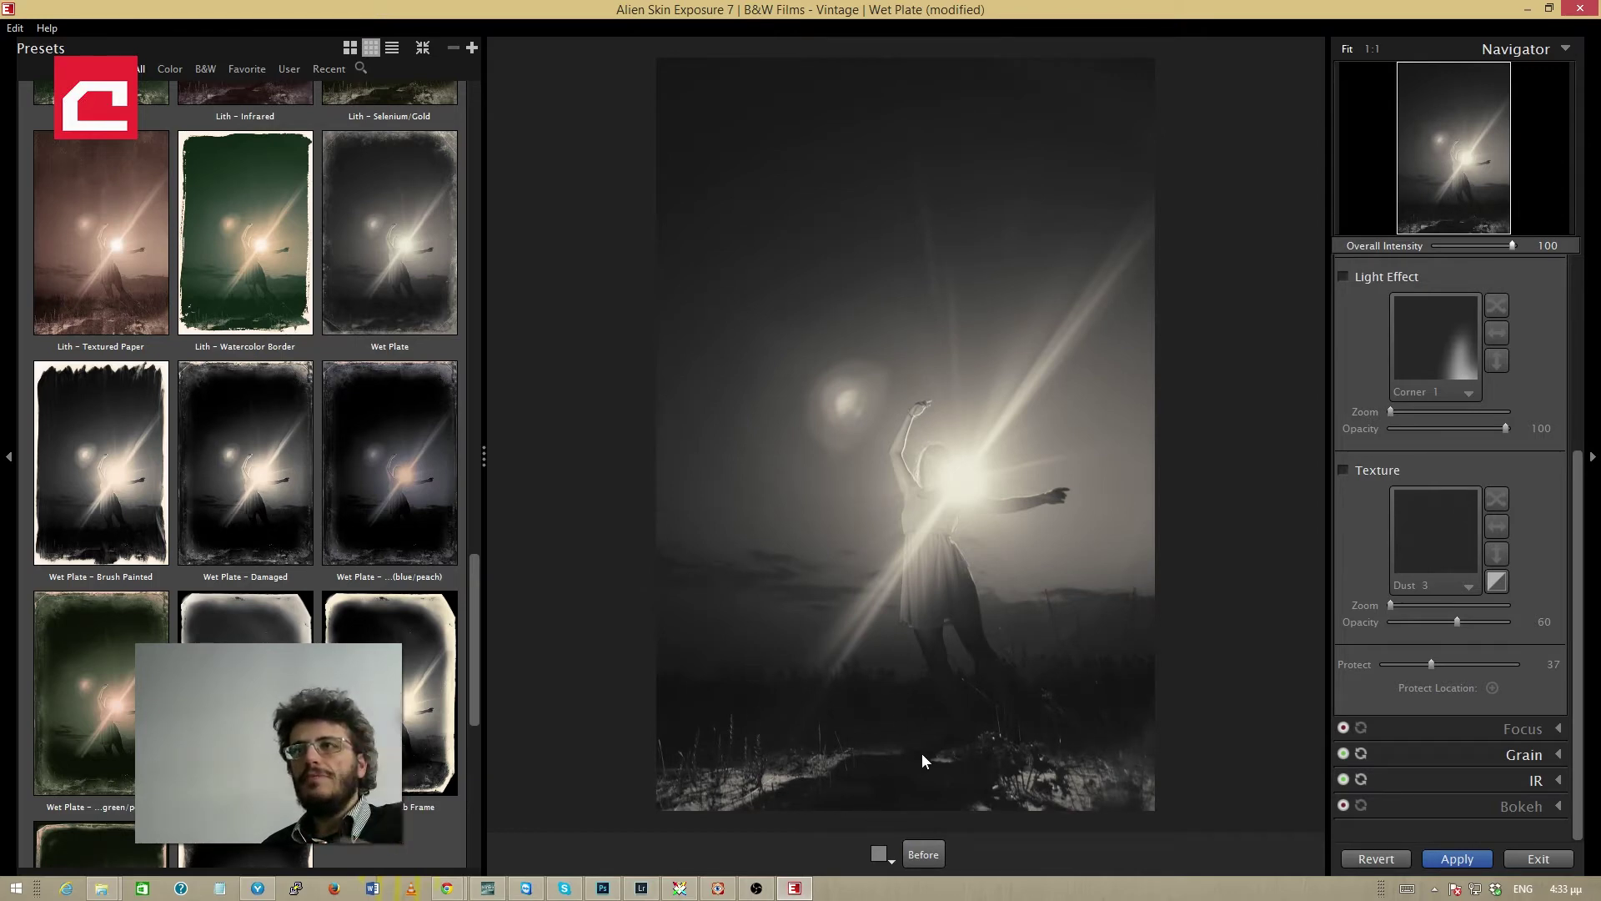
left_click(1344, 728)
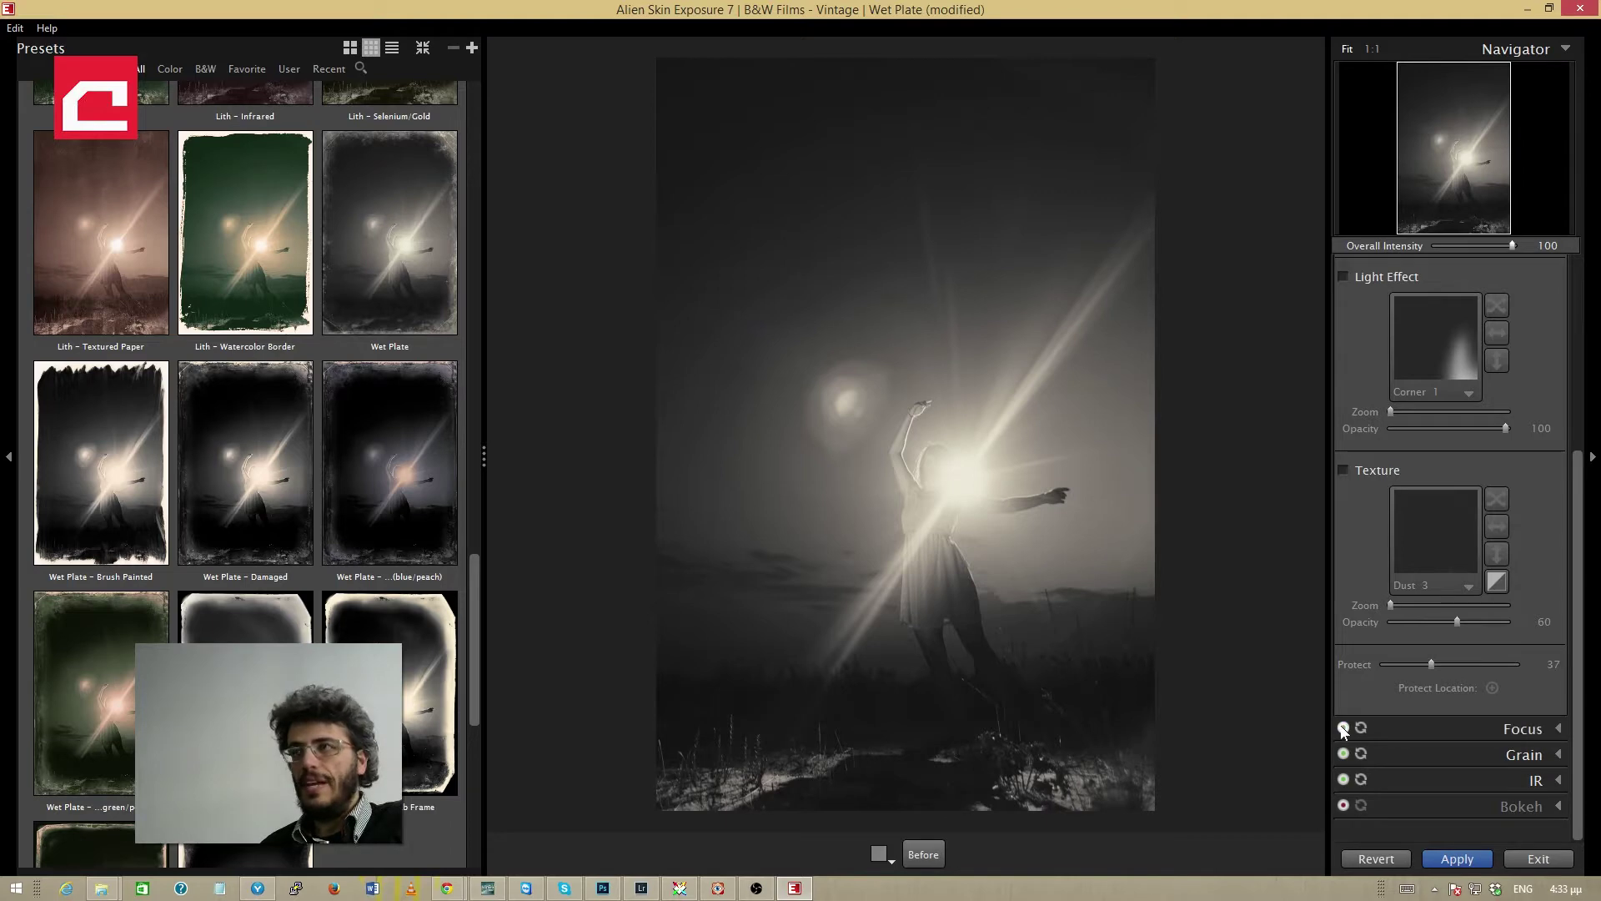
left_click(1344, 728)
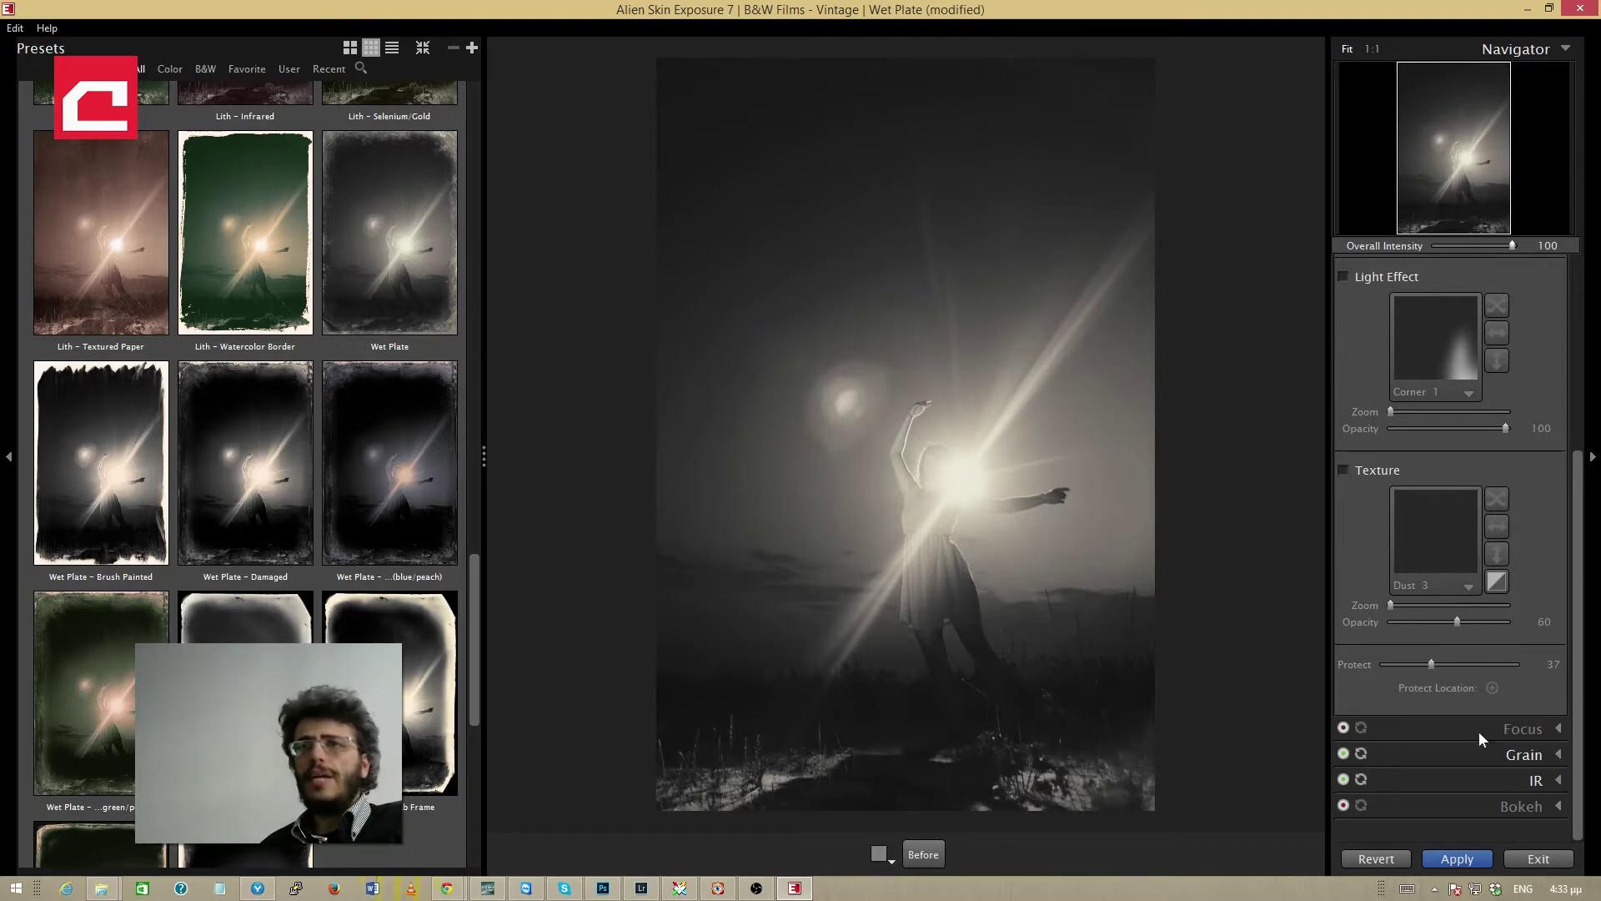
left_click(1343, 728)
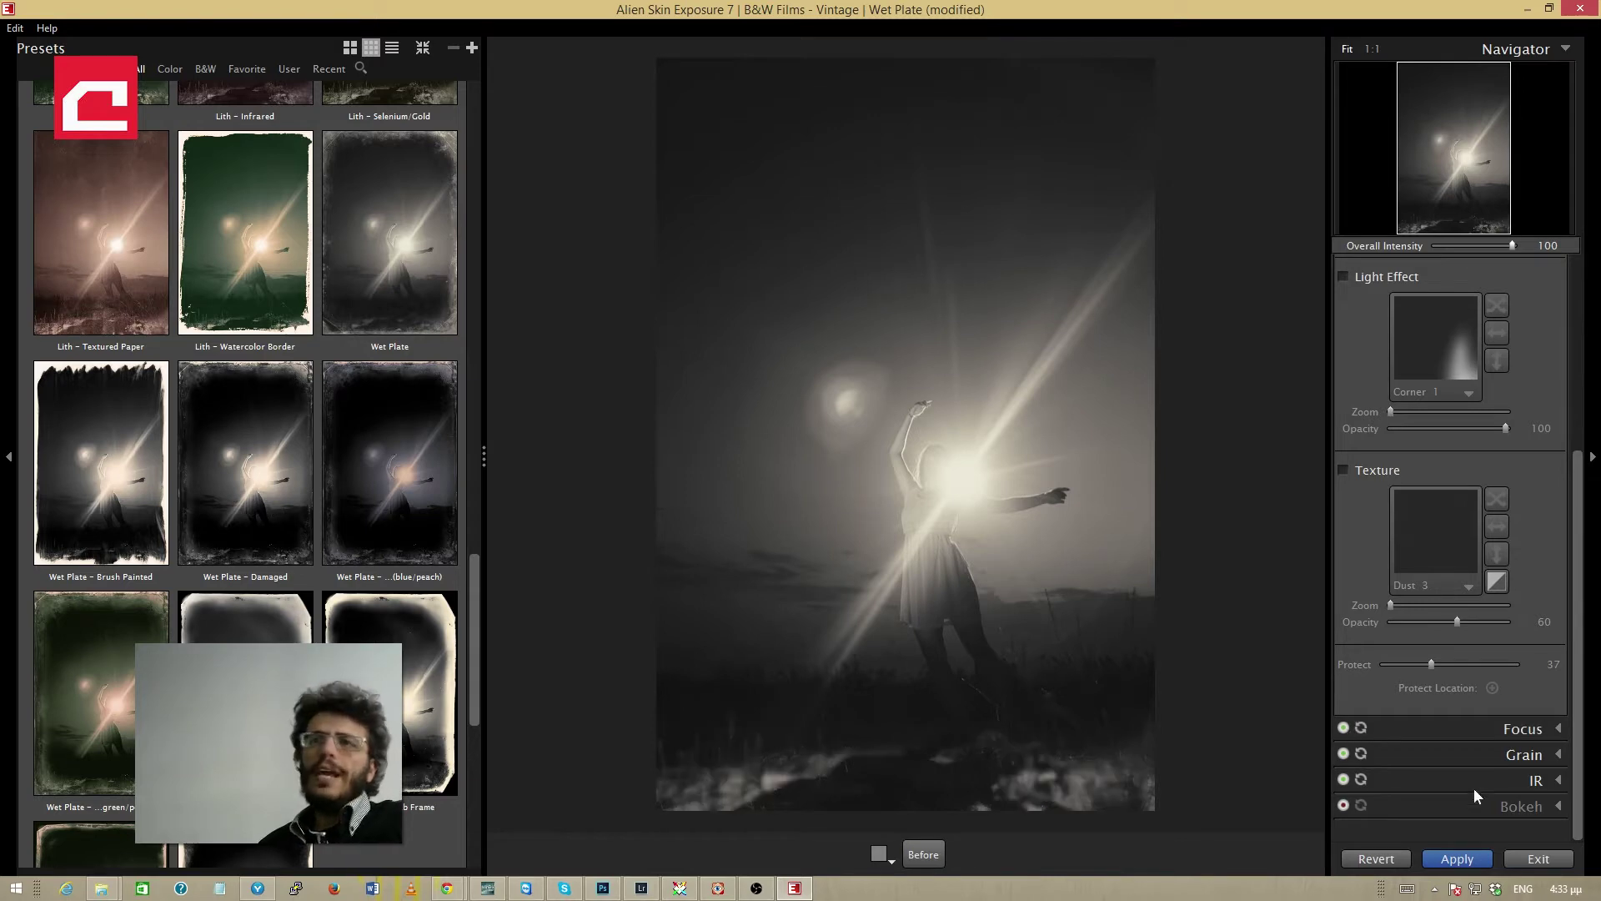
Step: Apply the modified Wet Plate look to the photo and fit the whole image on screen
left_click(1458, 859)
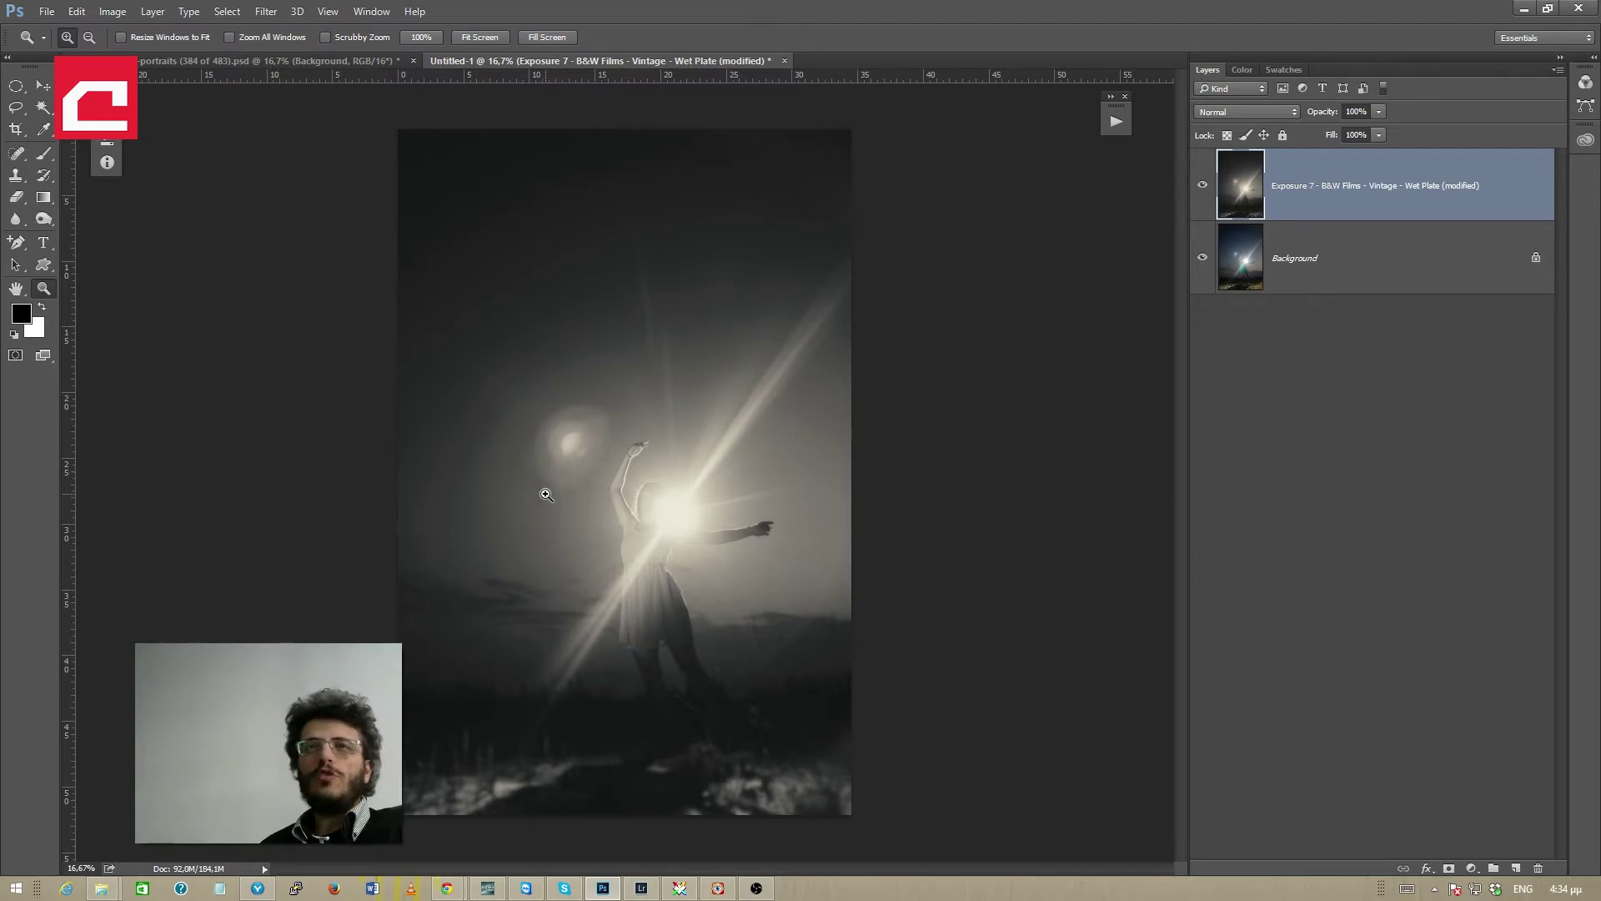
left_click(786, 472)
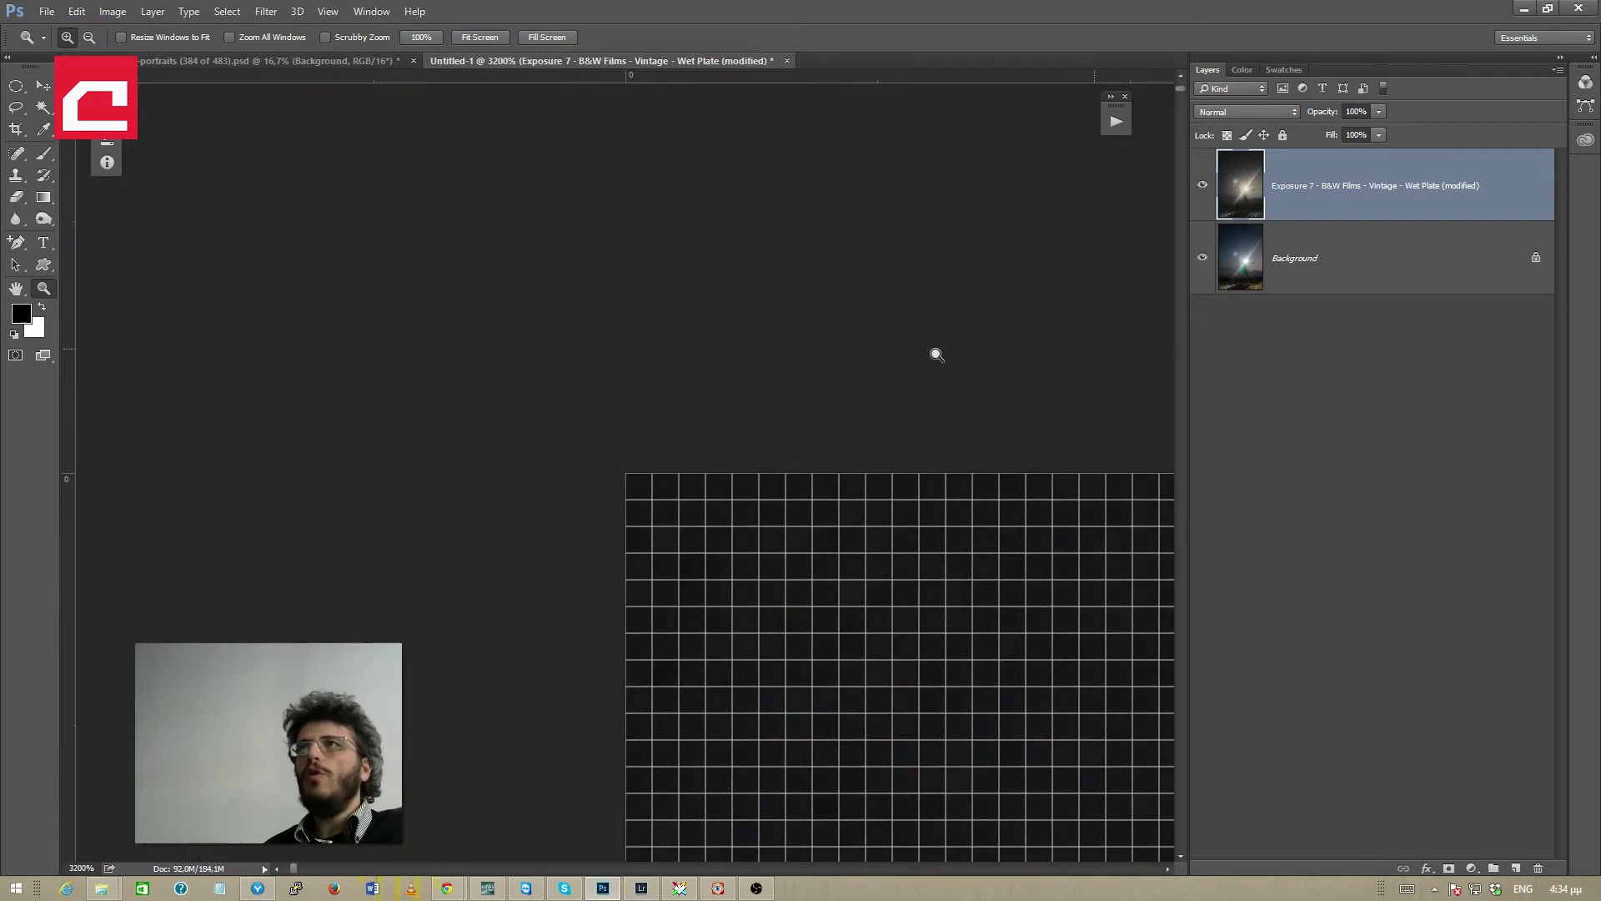
left_click(477, 38)
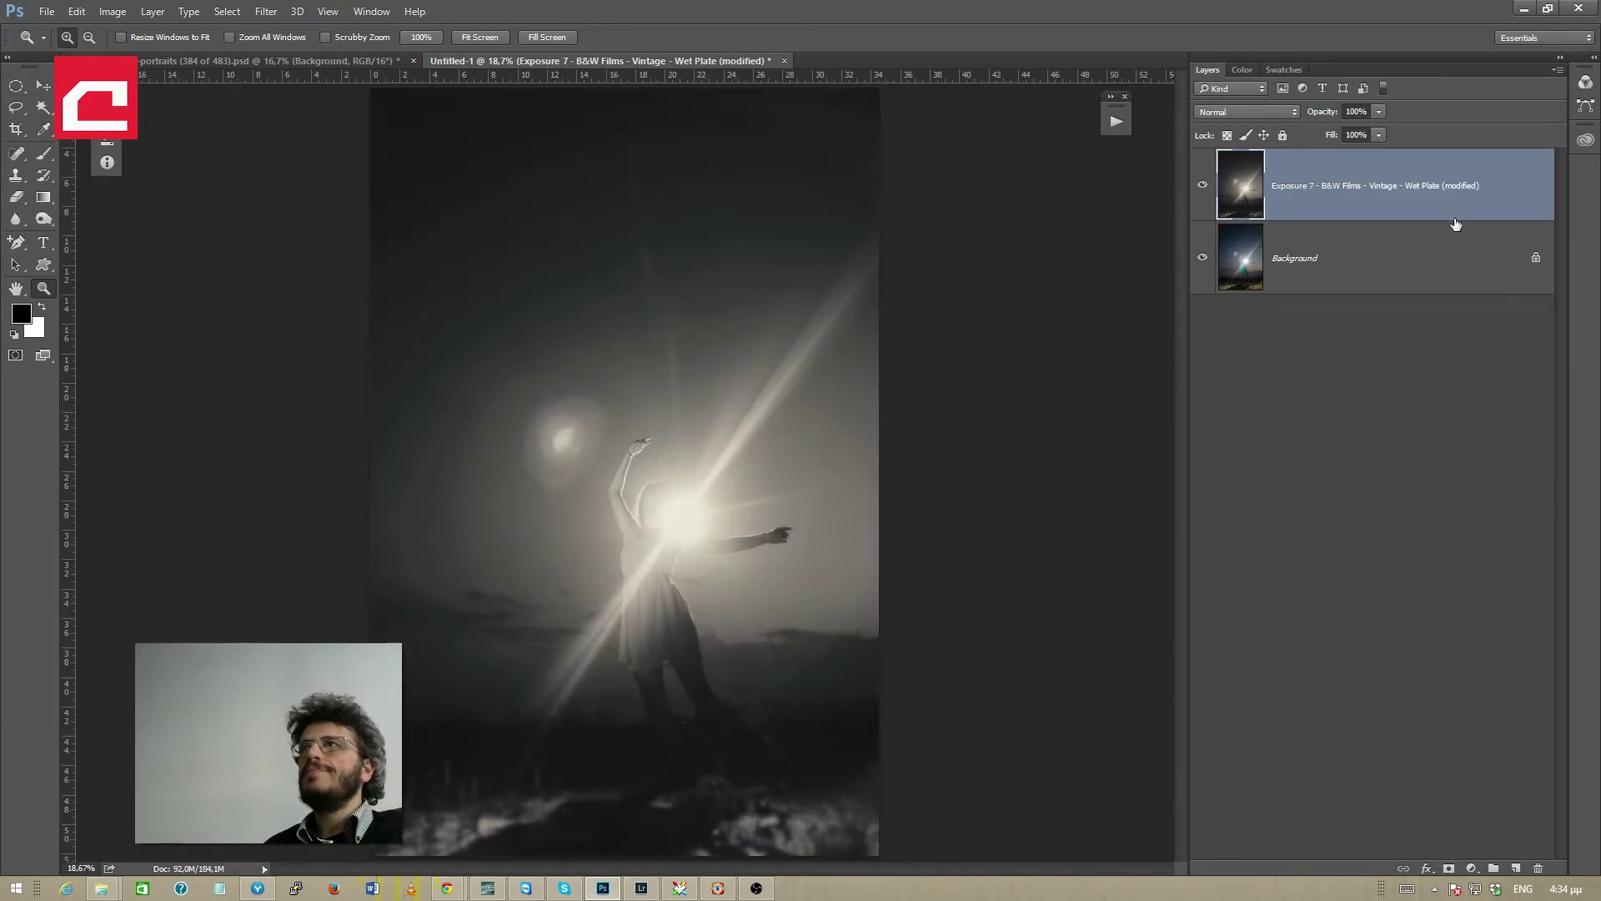
Step: Delete the Exposure 7 result layer and reopen the Background photo in the Exposure 7 filter
left_click(1540, 869)
left_click(266, 11)
mouse_move(401, 330)
left_click(209, 377)
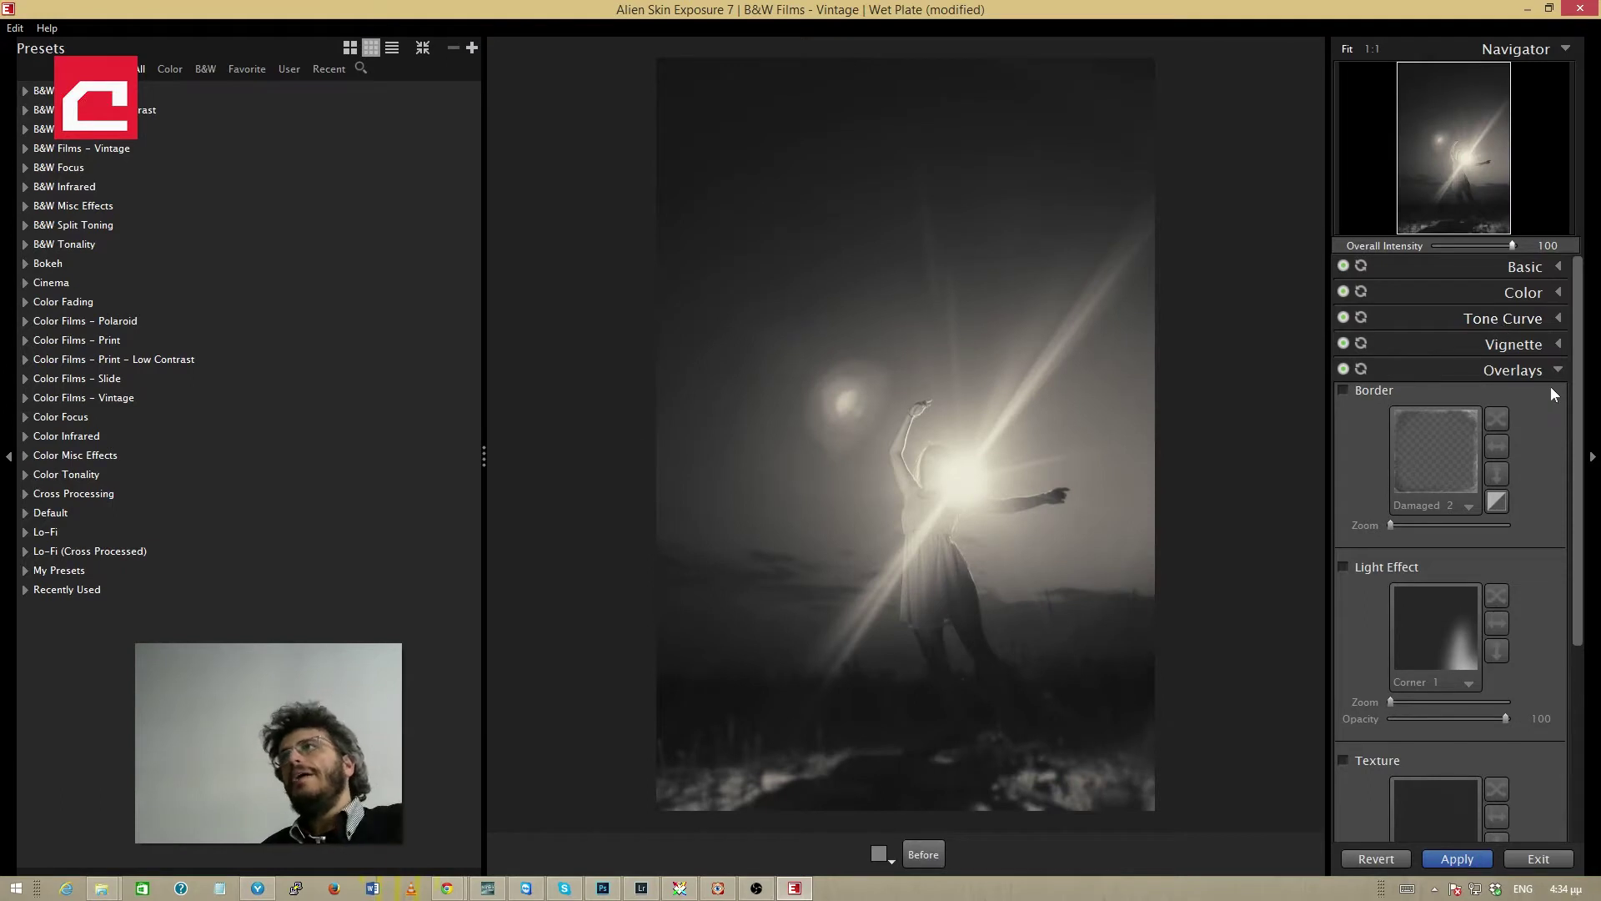
Step: On the Gray tone curve, lower the shadow point to 12.50 output and raise the highlight point to 90.76 output
left_click(1557, 371)
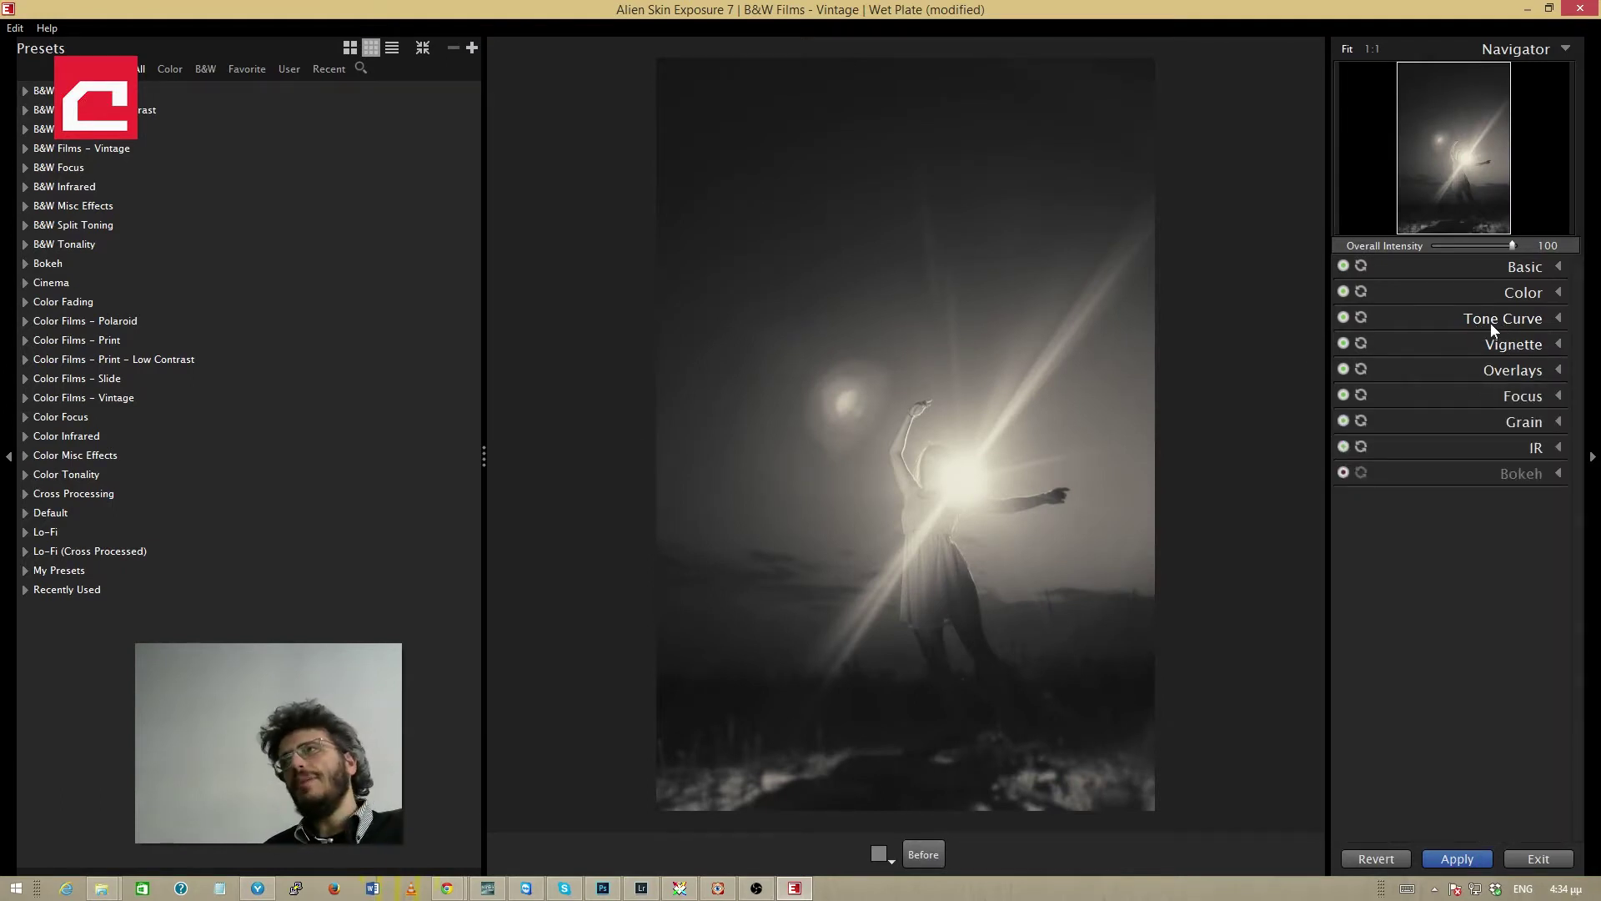
left_click(1558, 320)
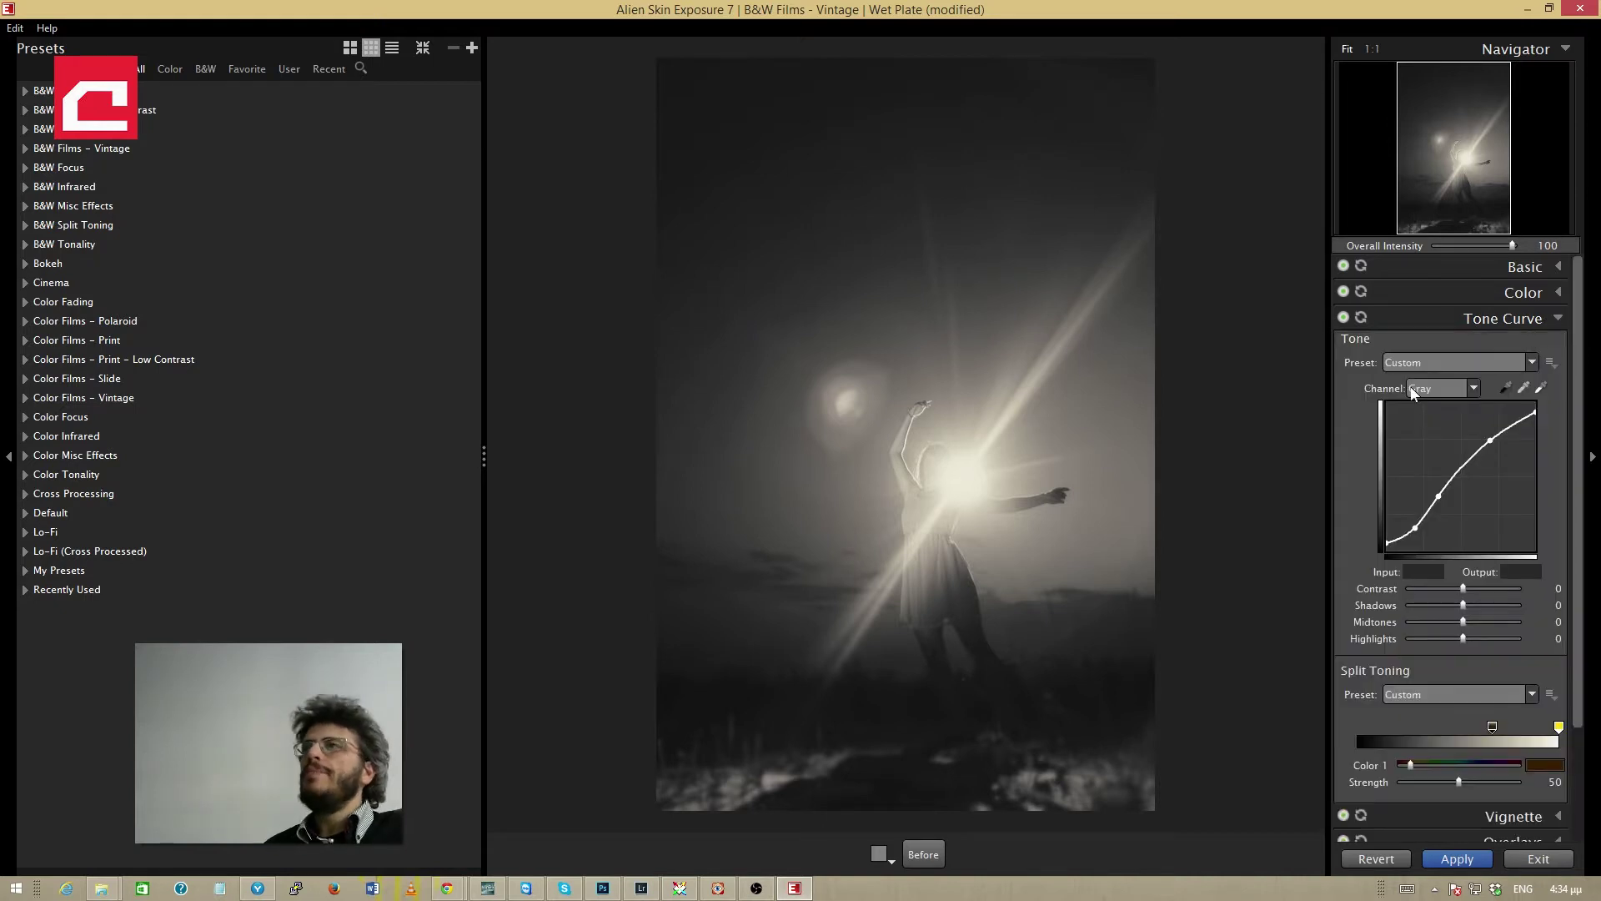
left_click_drag(1418, 525, 1418, 534)
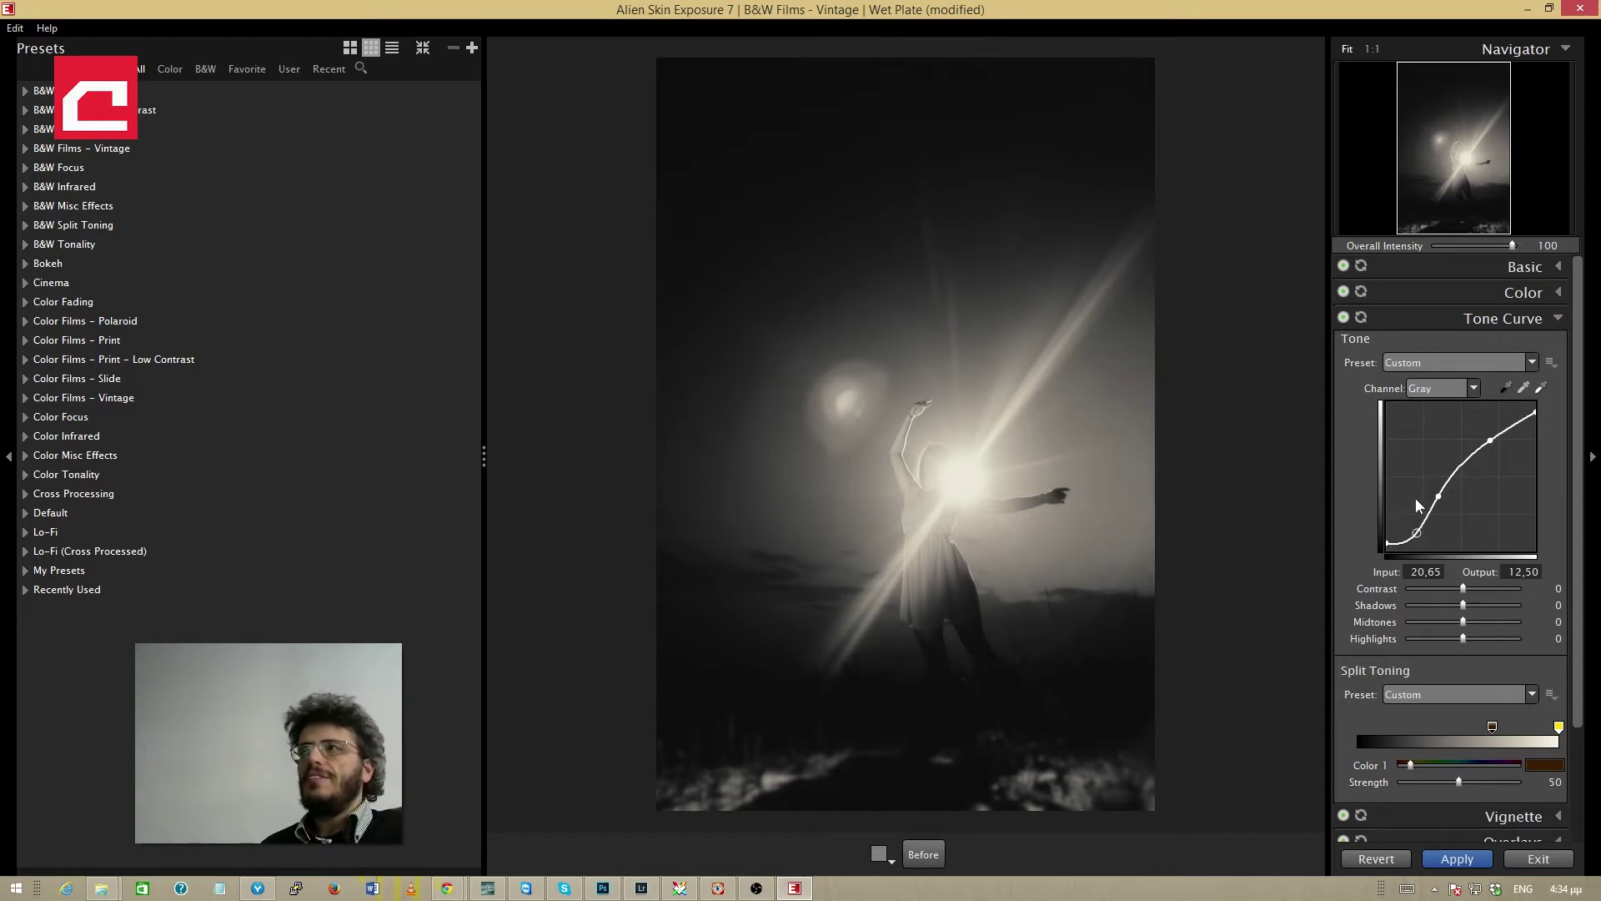
left_click_drag(1493, 438, 1488, 414)
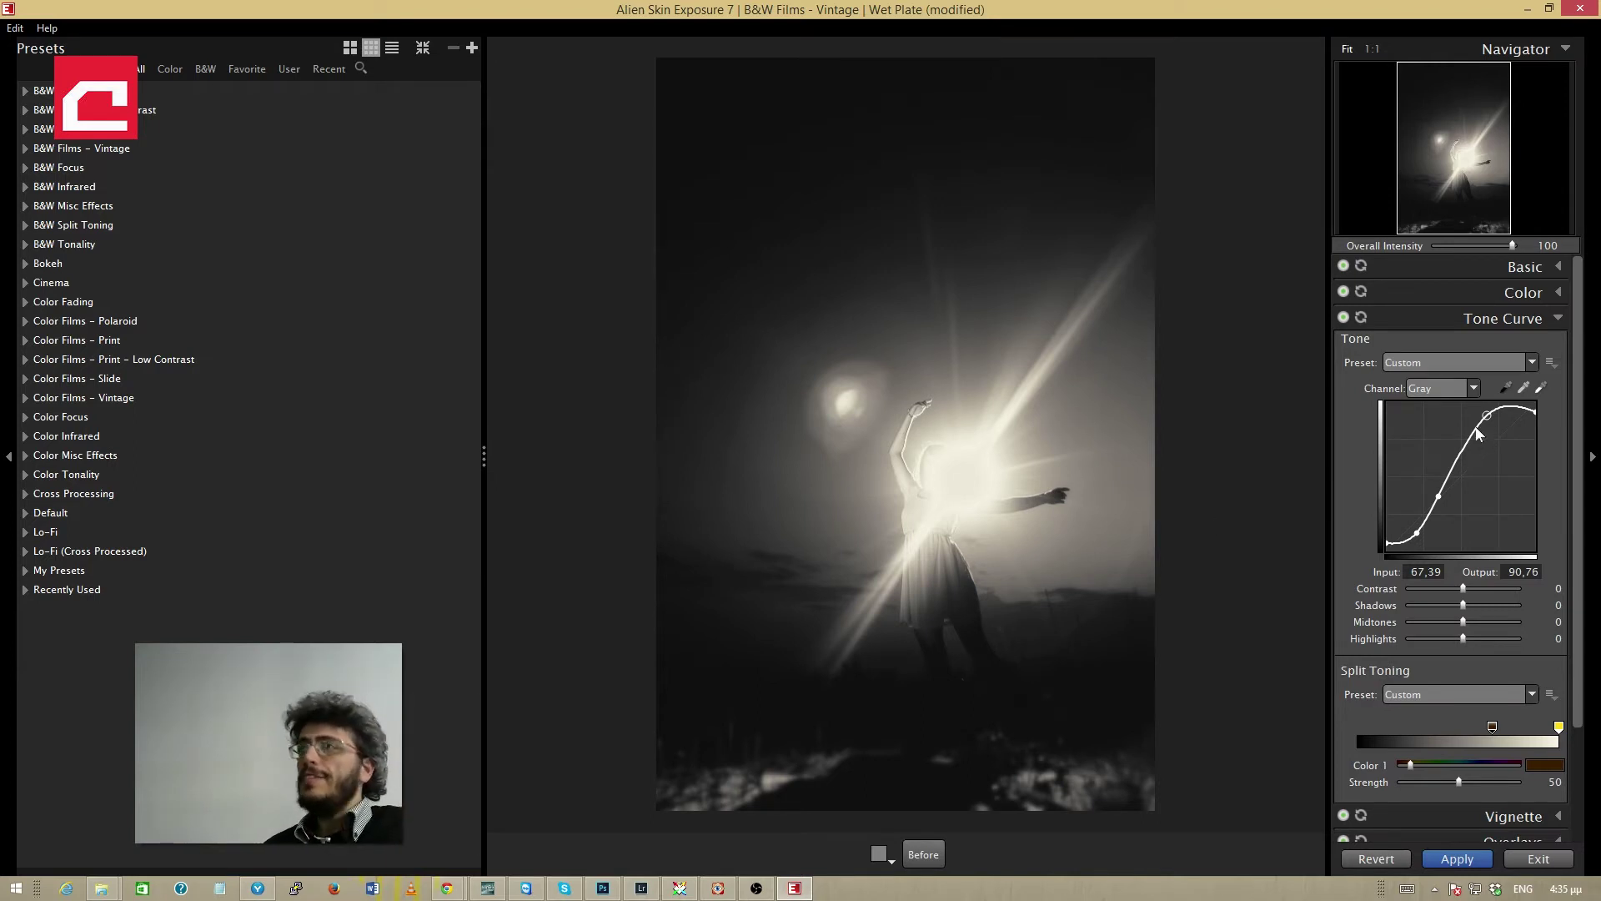
Step: In the Basic adjustments, set Contrast to 50 and Highlights to 8
left_click(1536, 267)
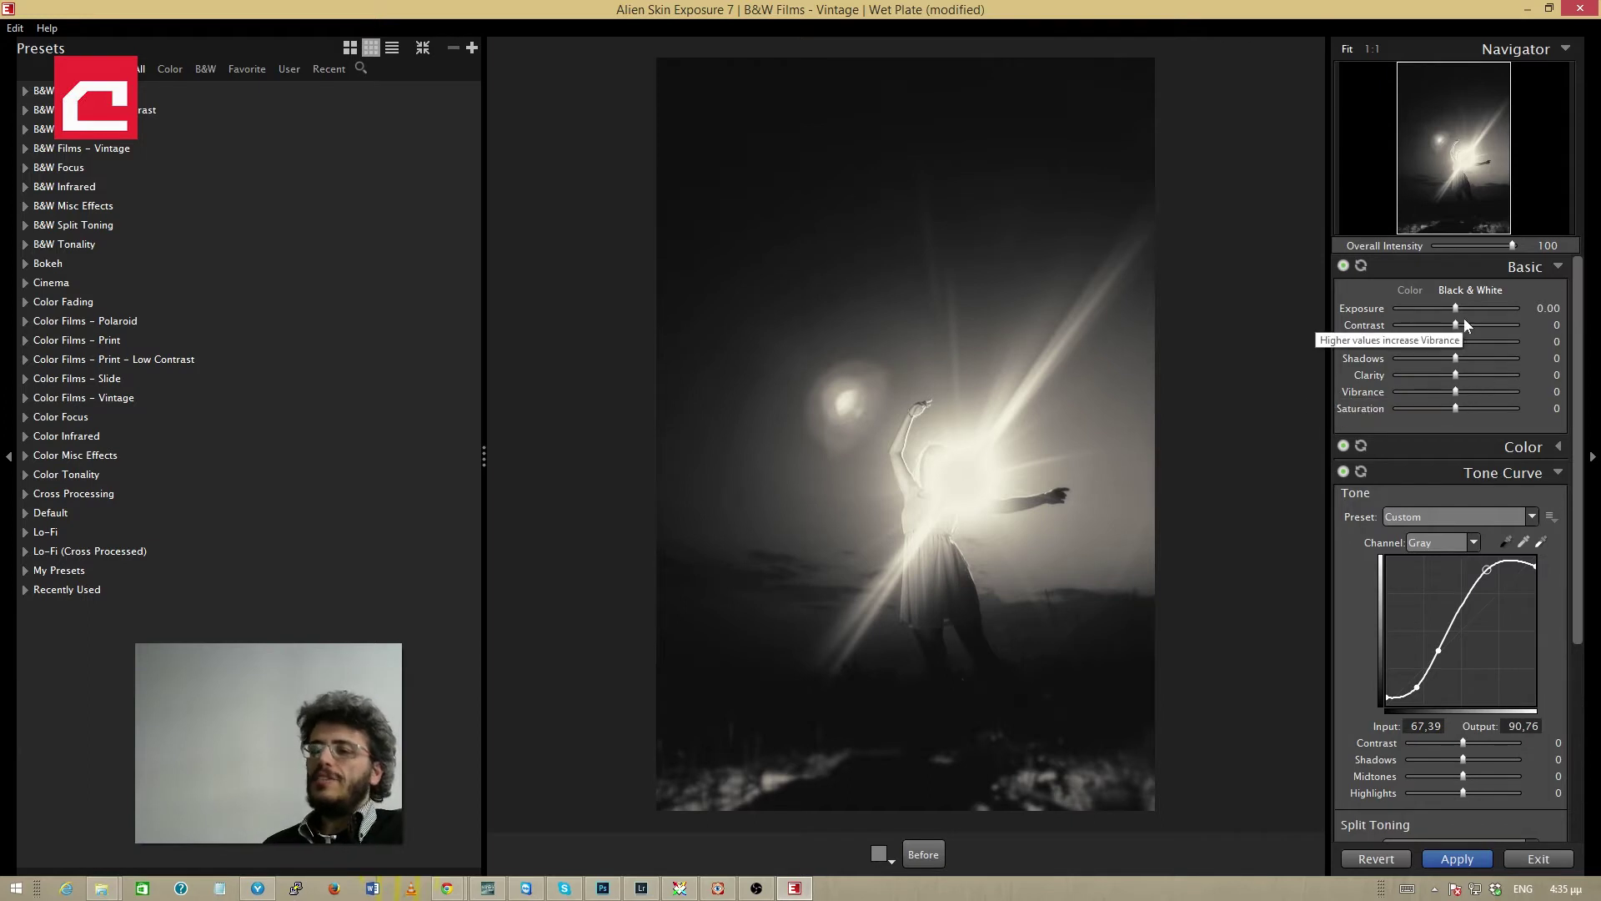
left_click_drag(1457, 324, 1486, 326)
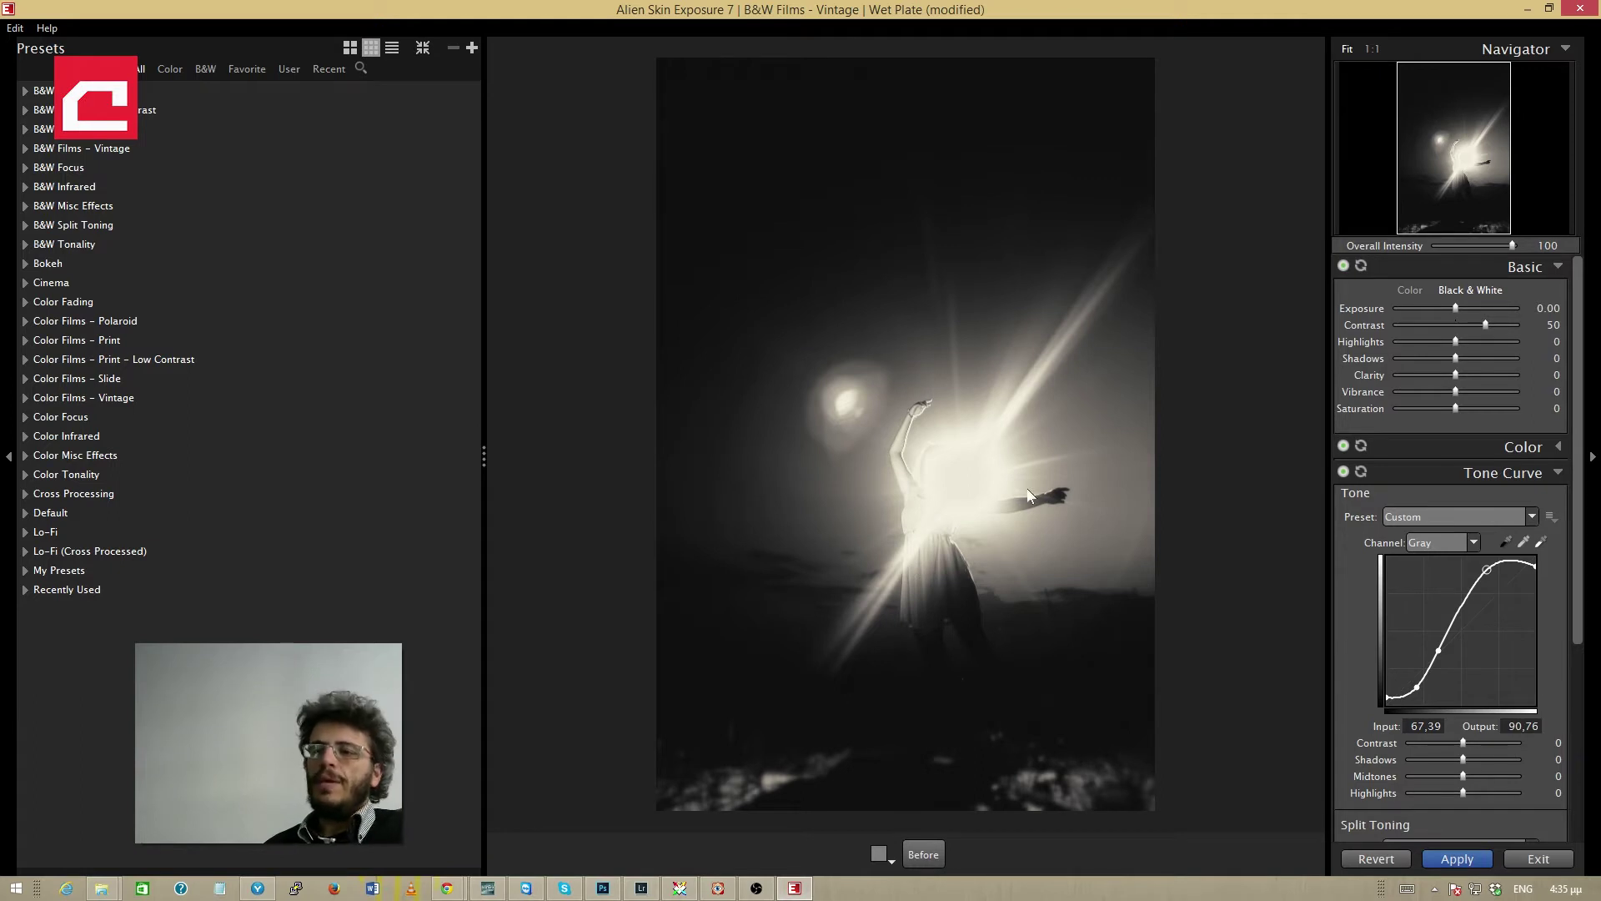
left_click_drag(1435, 340, 1398, 342)
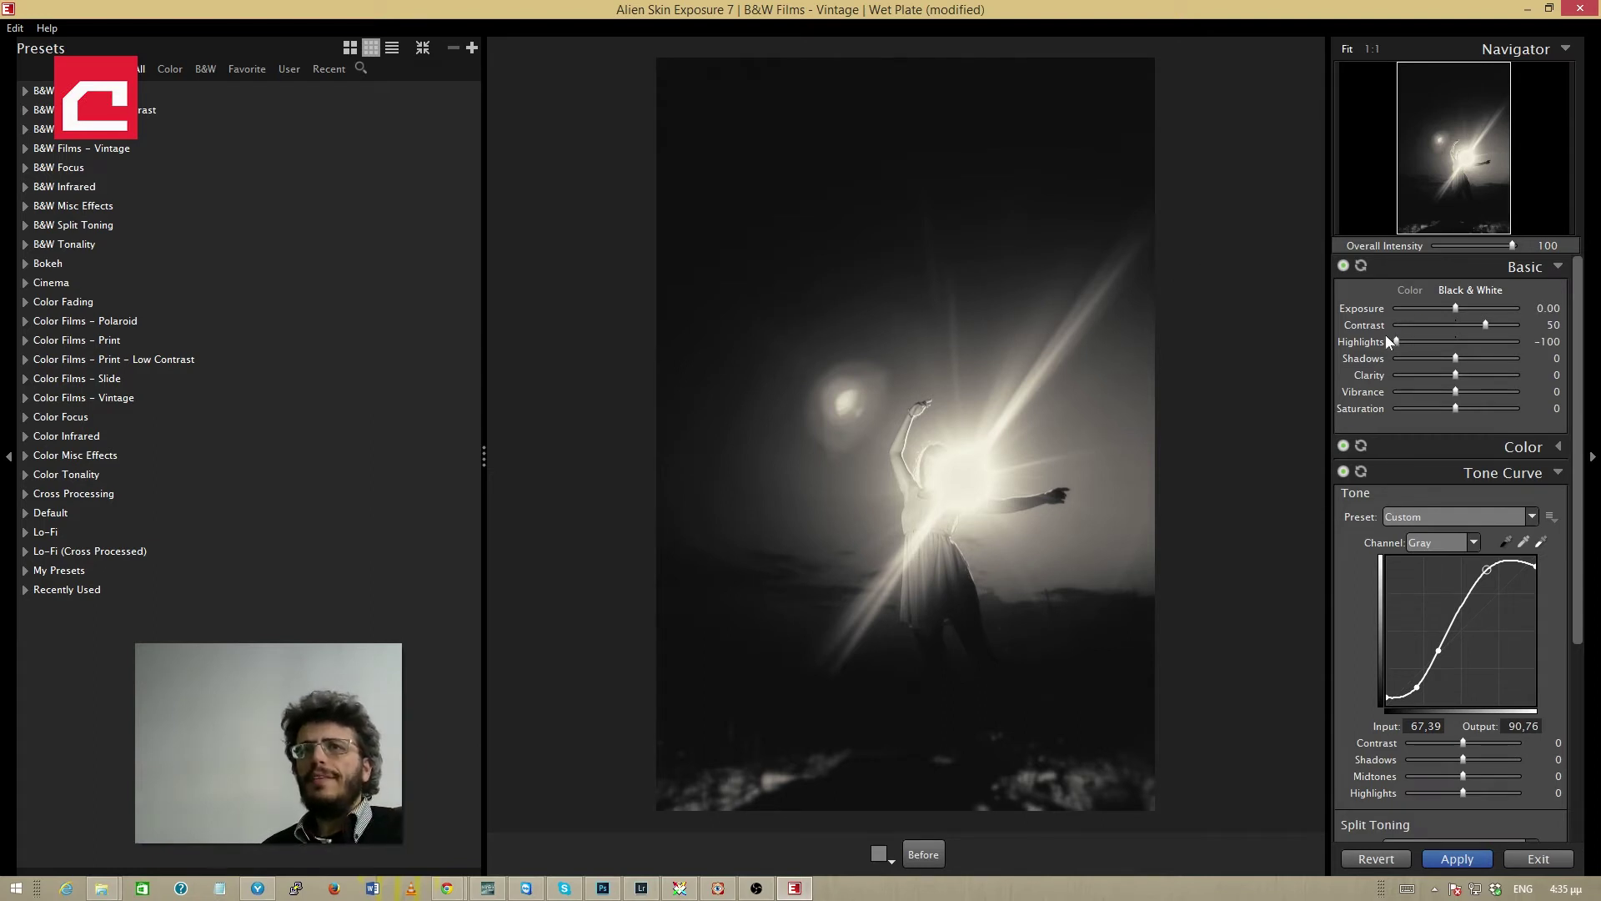
left_click_drag(1398, 344, 1464, 344)
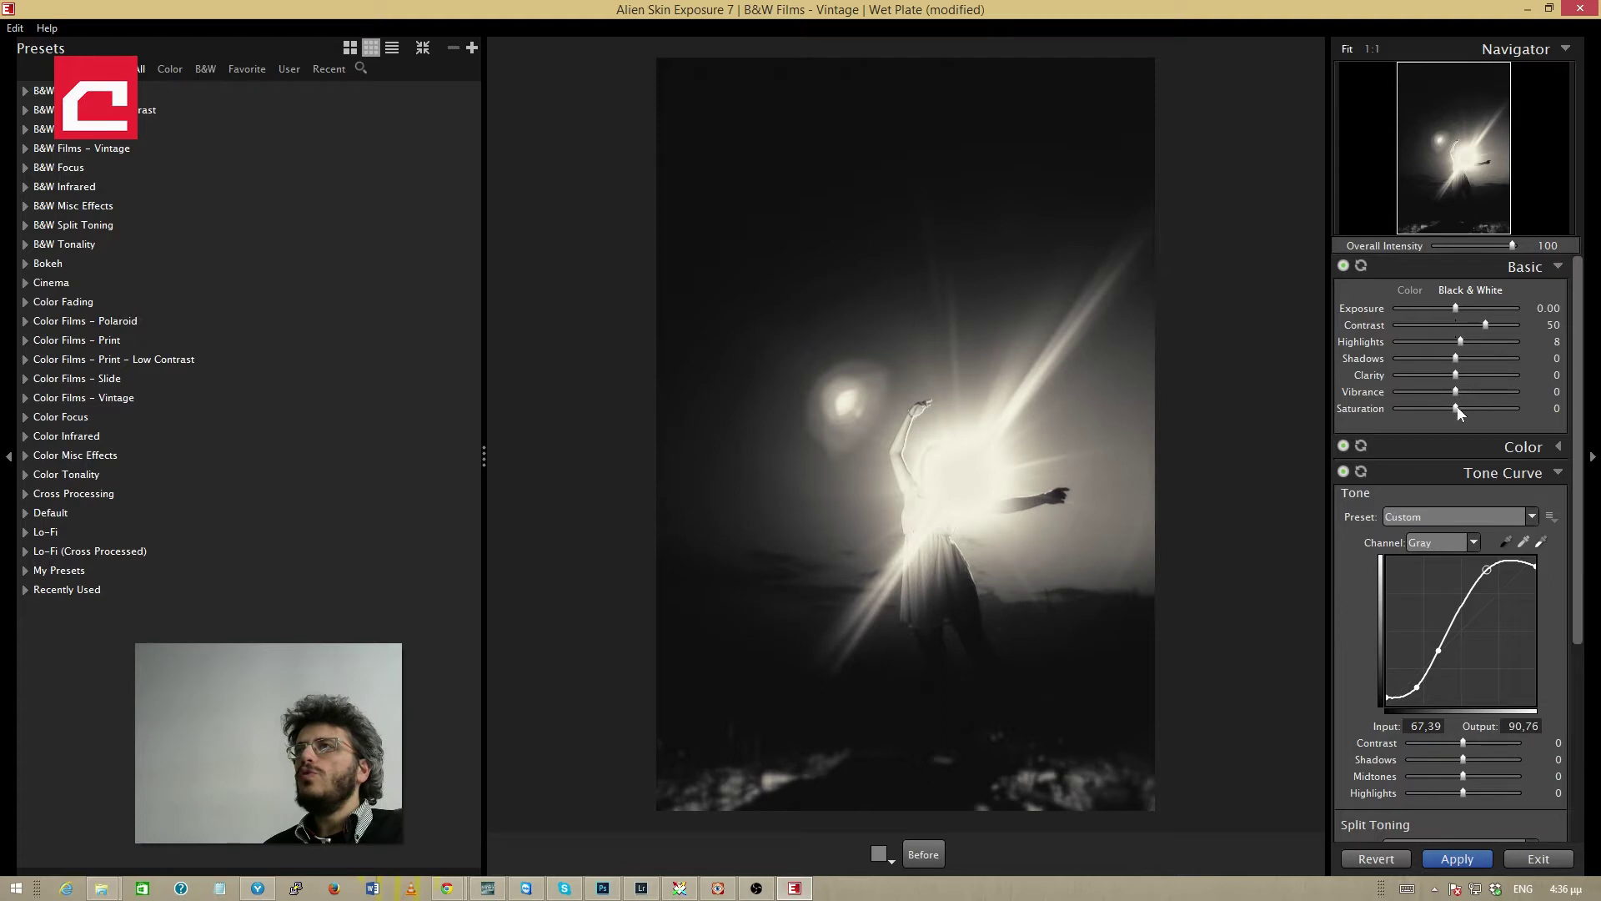
Step: In the Basic adjustments, try the lowest and highest Vibrance settings and settle on a Vibrance of 1
left_click_drag(1457, 391, 1508, 399)
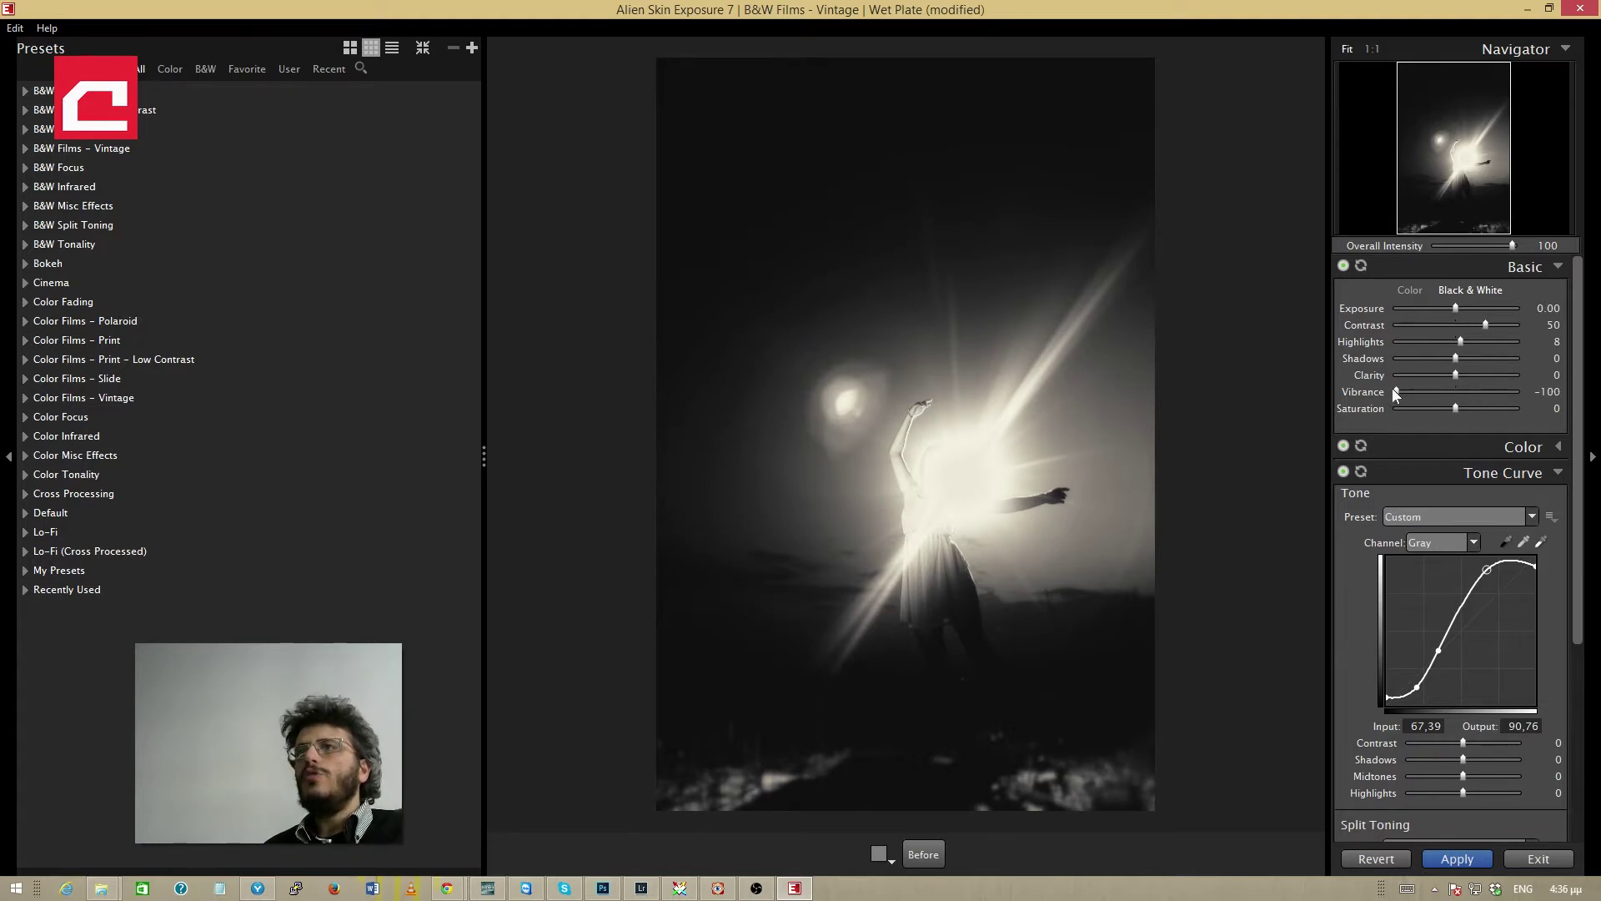
left_click_drag(1393, 391, 1460, 404)
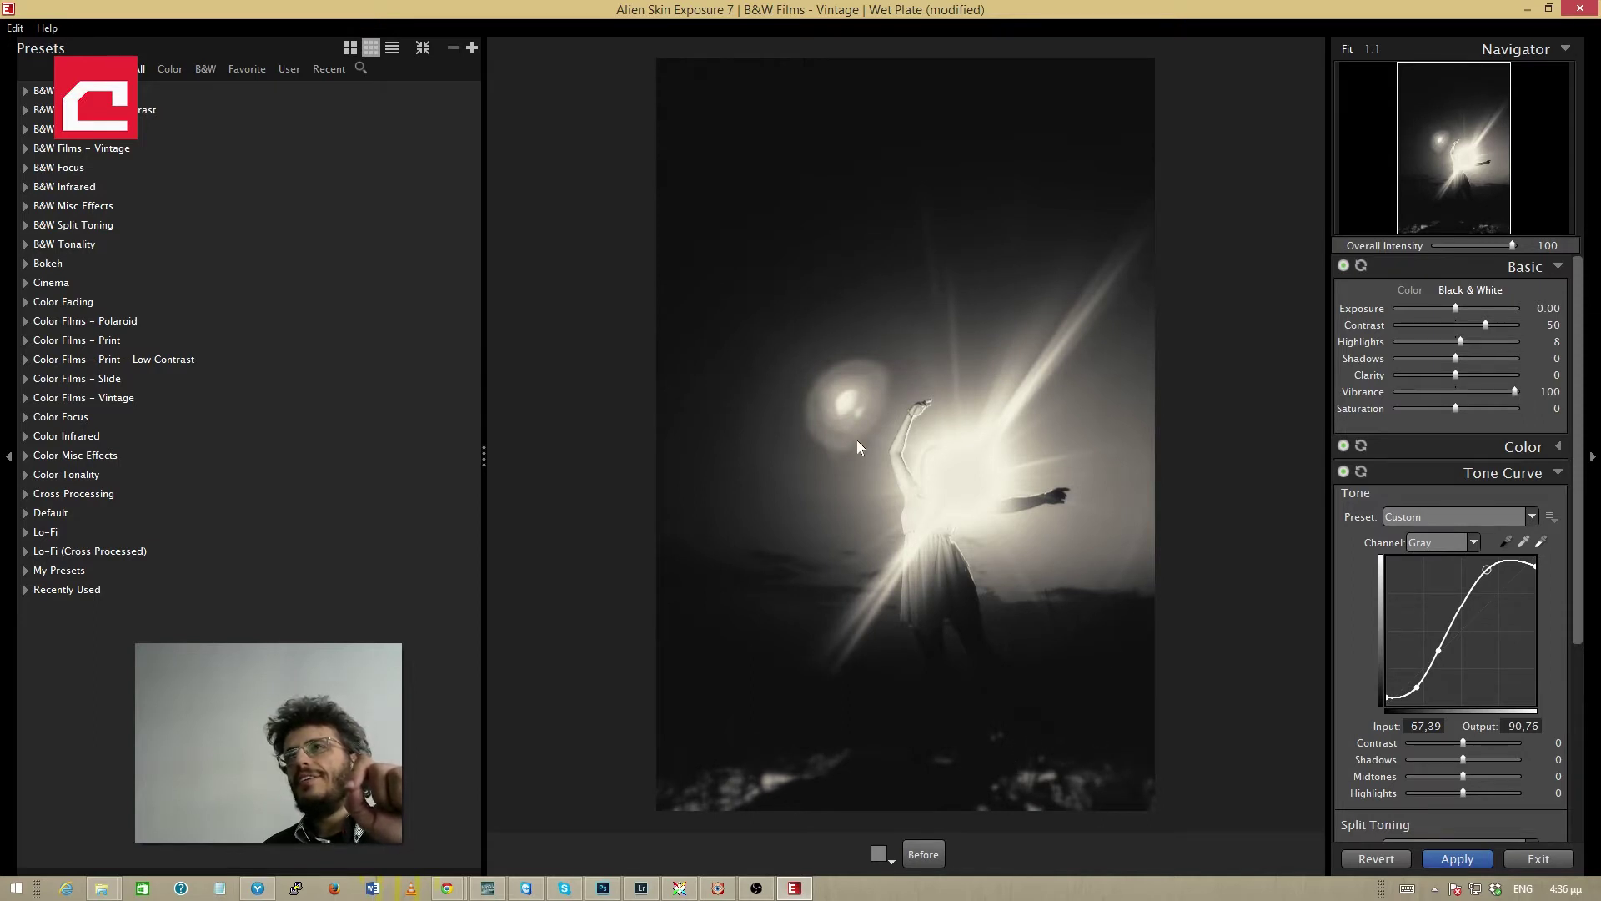
mouse_move(1424, 392)
left_mouse_down()
mouse_move(1378, 389)
mouse_move(1453, 393)
left_mouse_up()
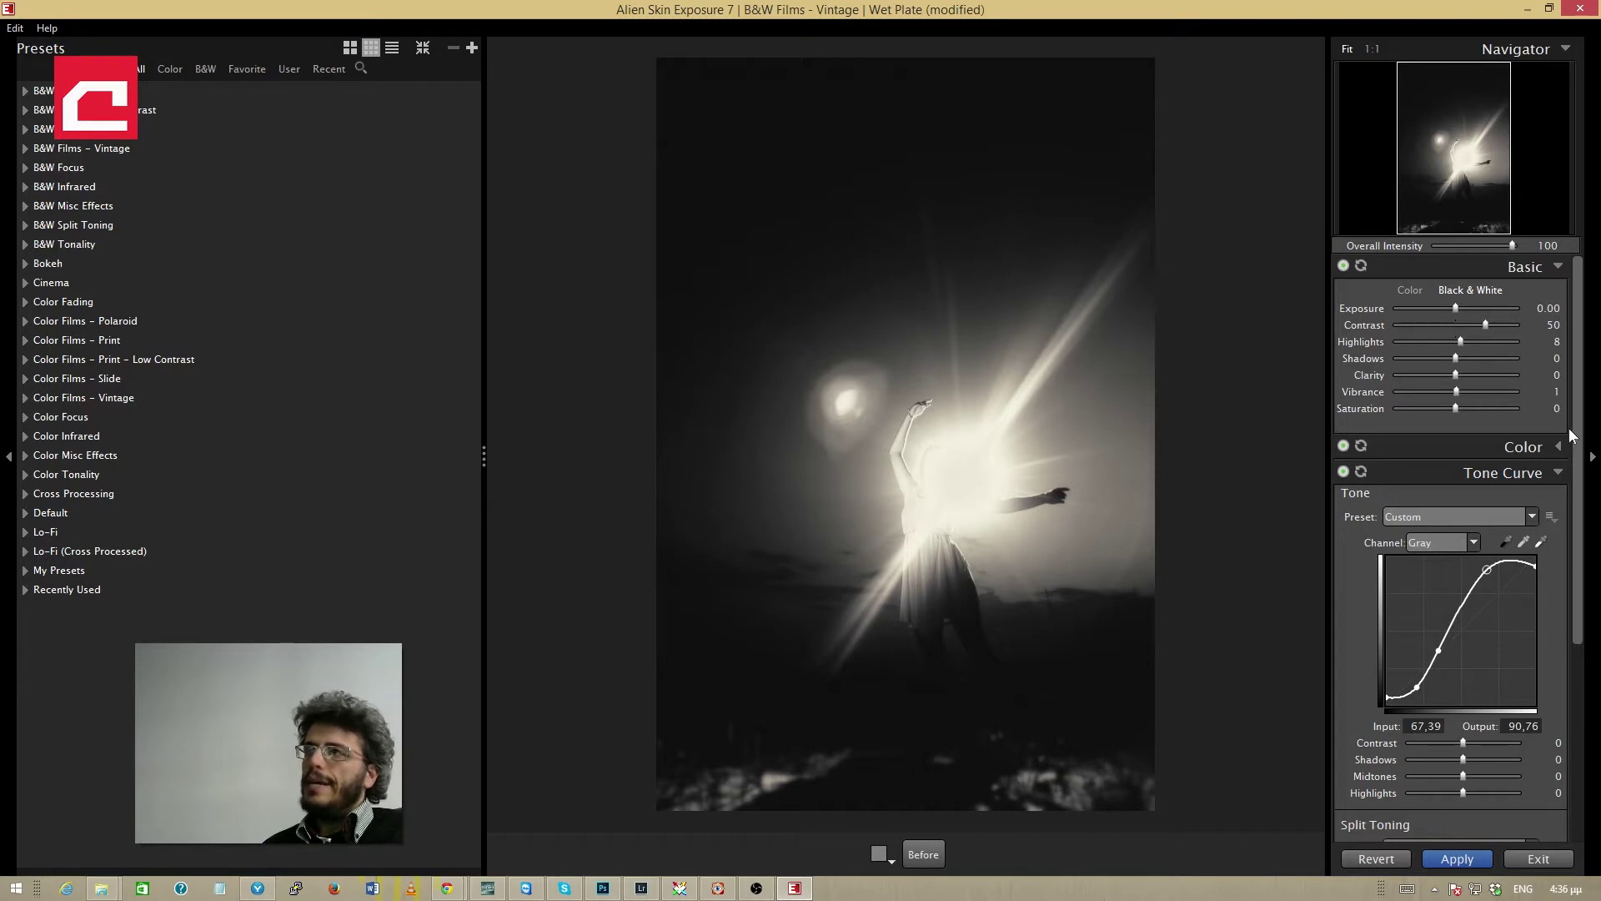
Step: Collapse the Tone Curve section and apply the Rounded - Soft vignette preset to the photo
left_click(1559, 473)
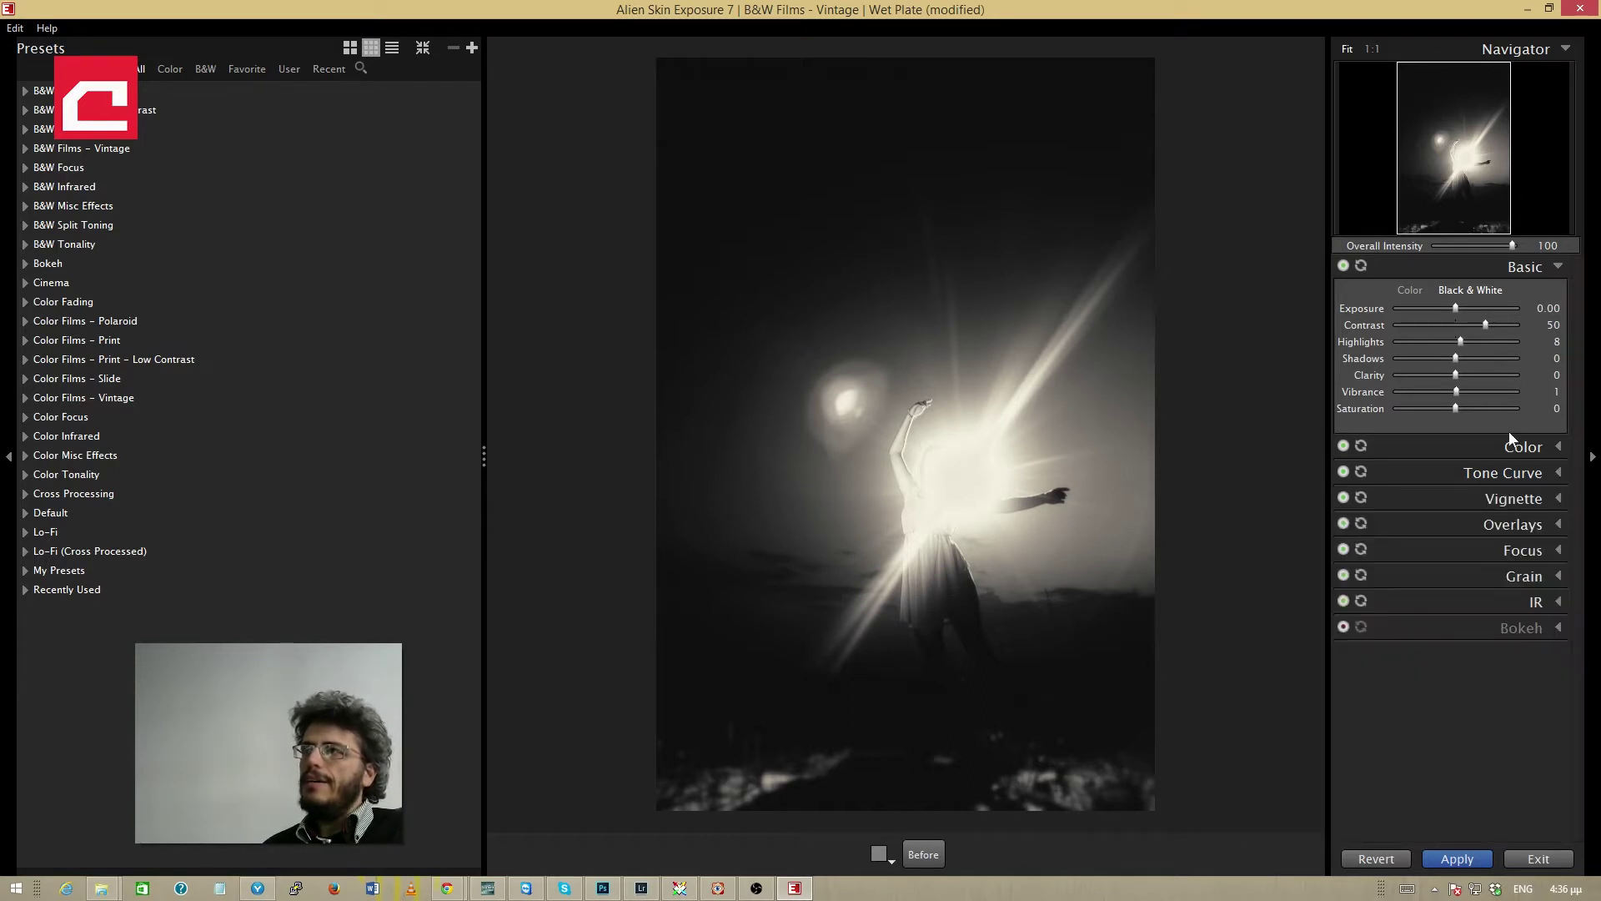
left_click(1541, 495)
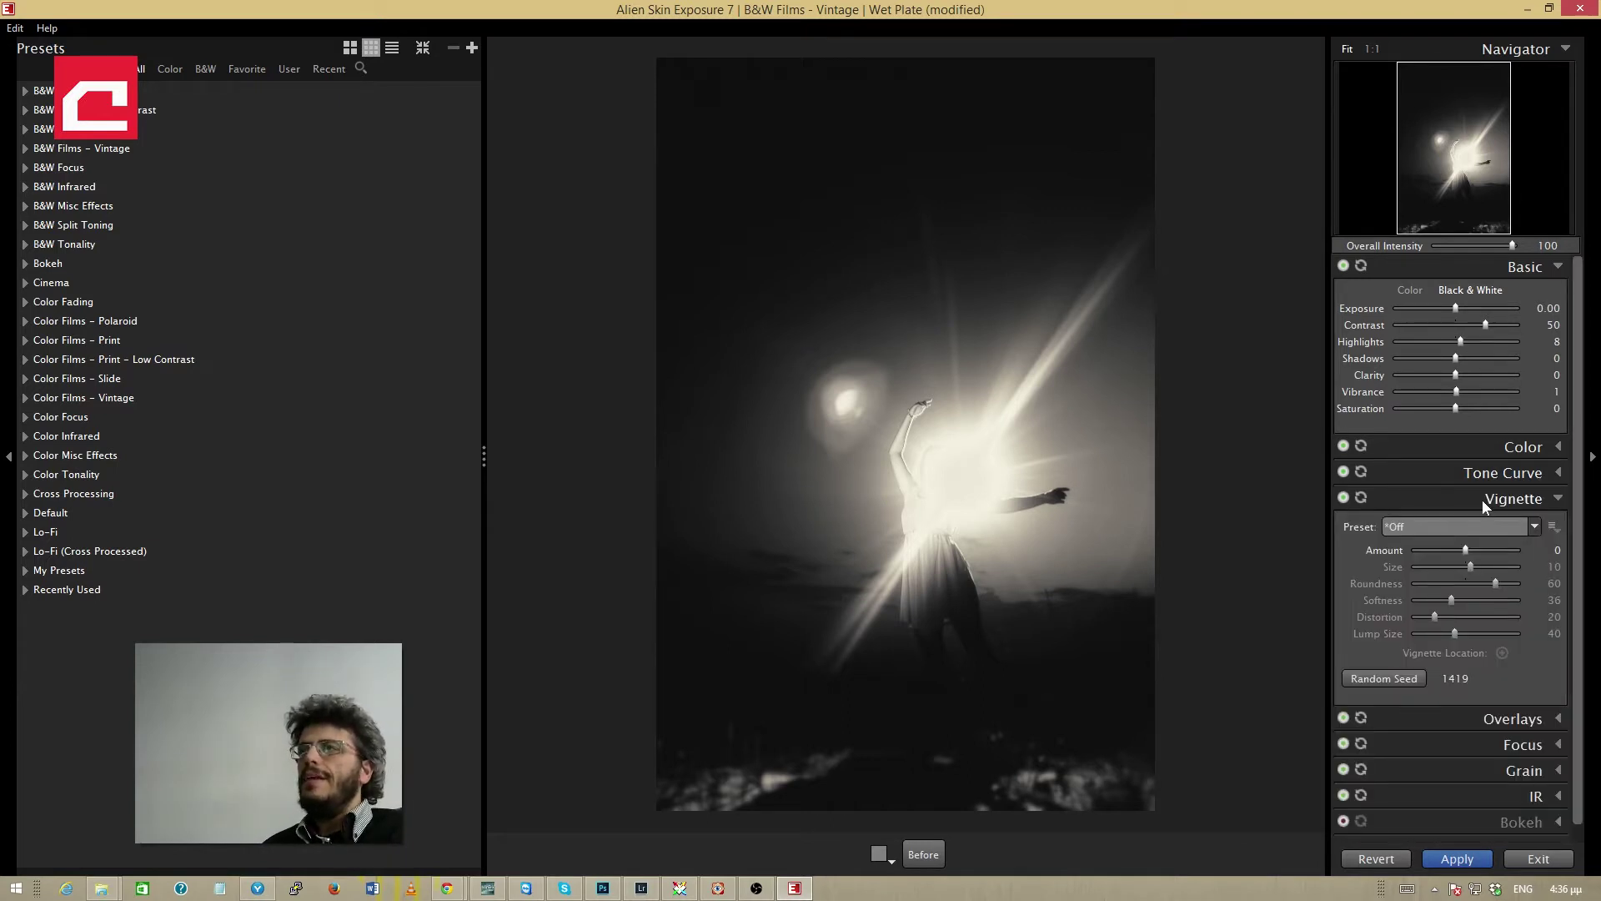
left_click(1483, 526)
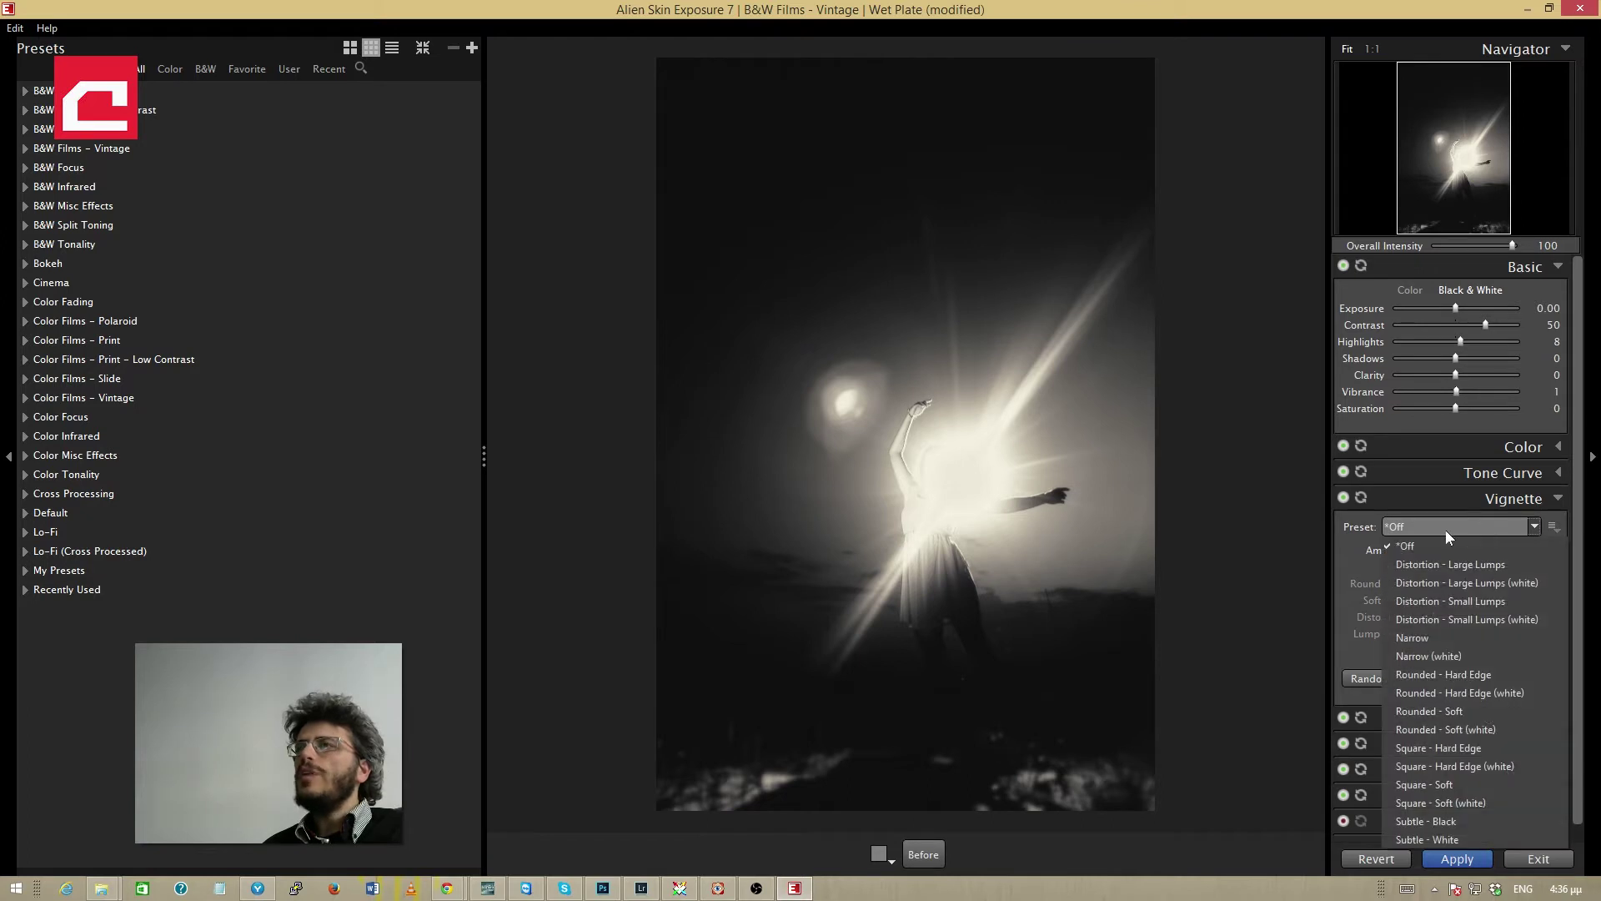
left_click(1454, 709)
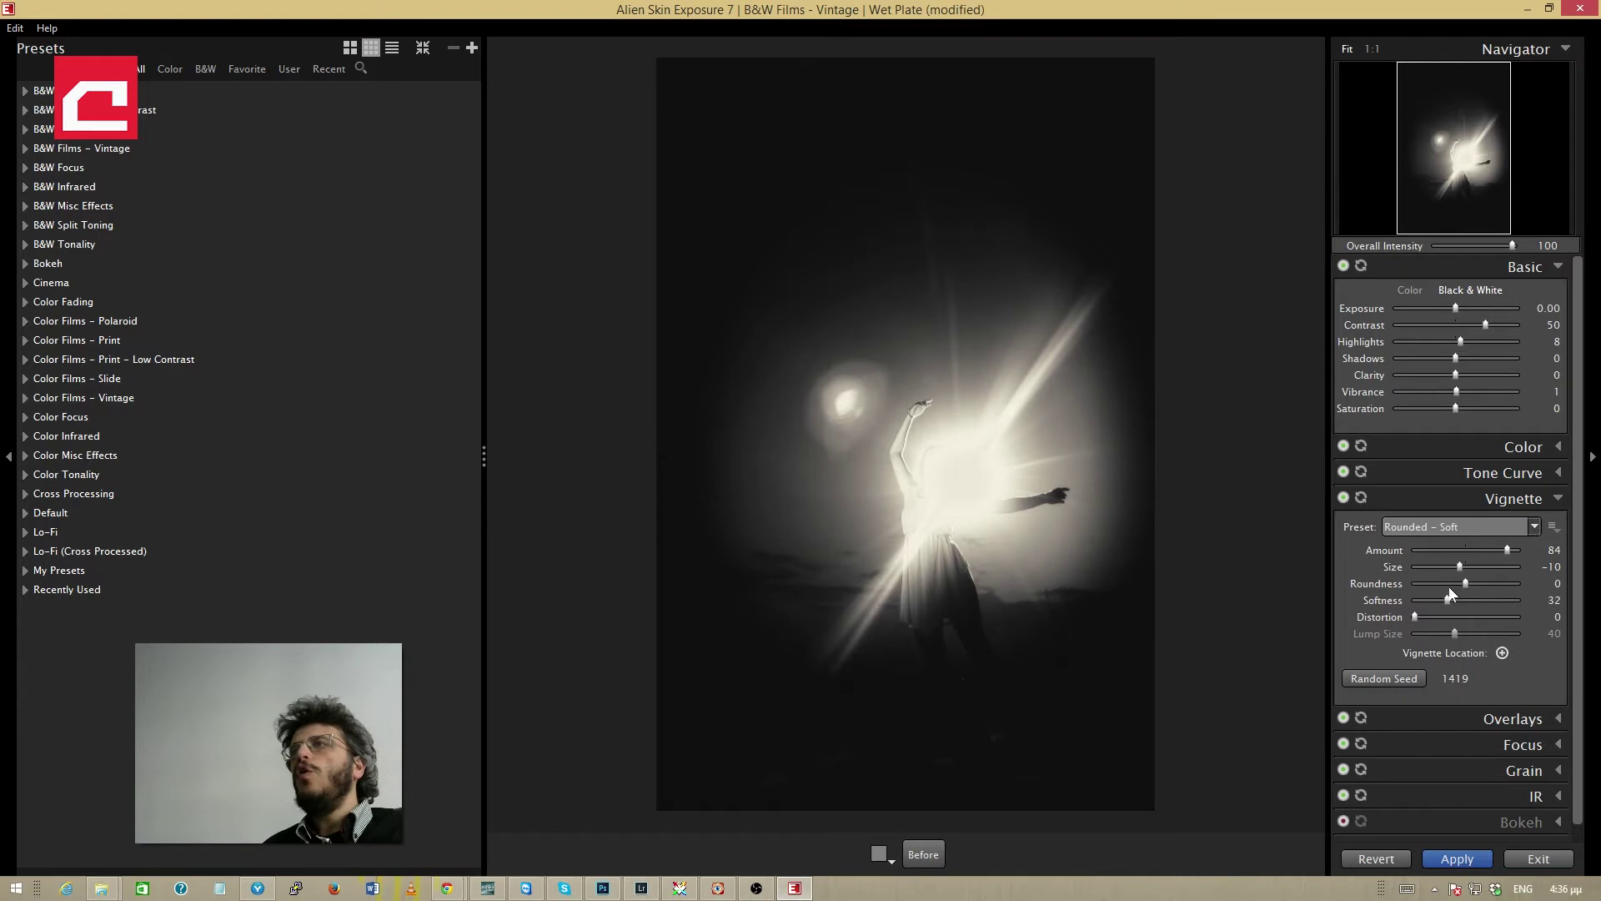
Step: Set the vignette's Amount to 51 and its Size to 40
left_click_drag(1461, 573, 1485, 568)
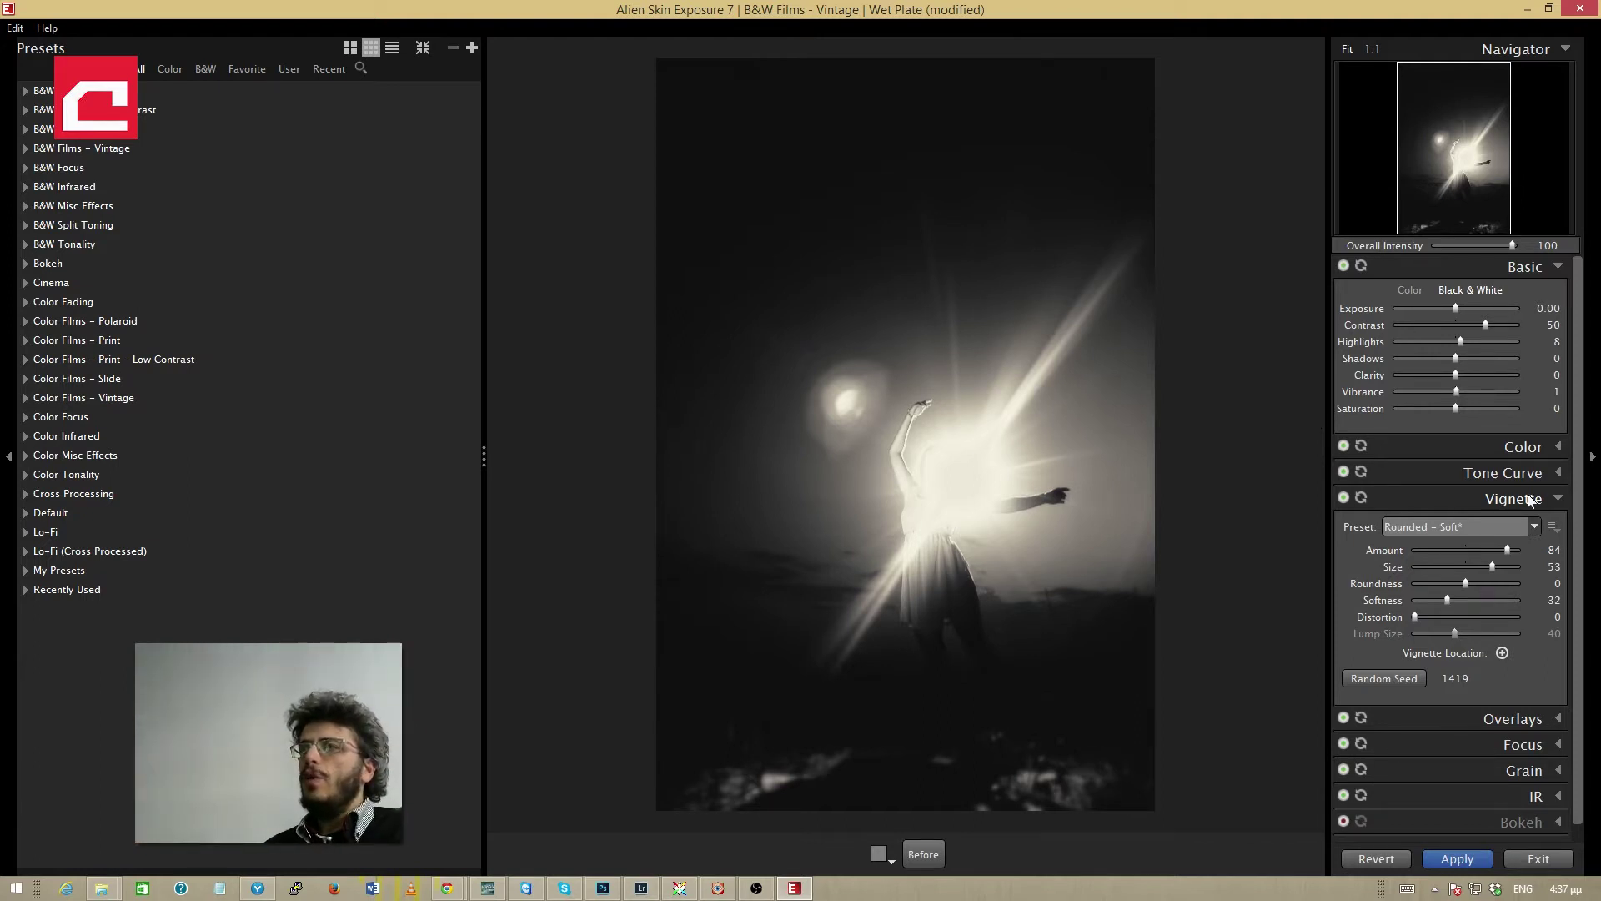
left_click(1551, 550)
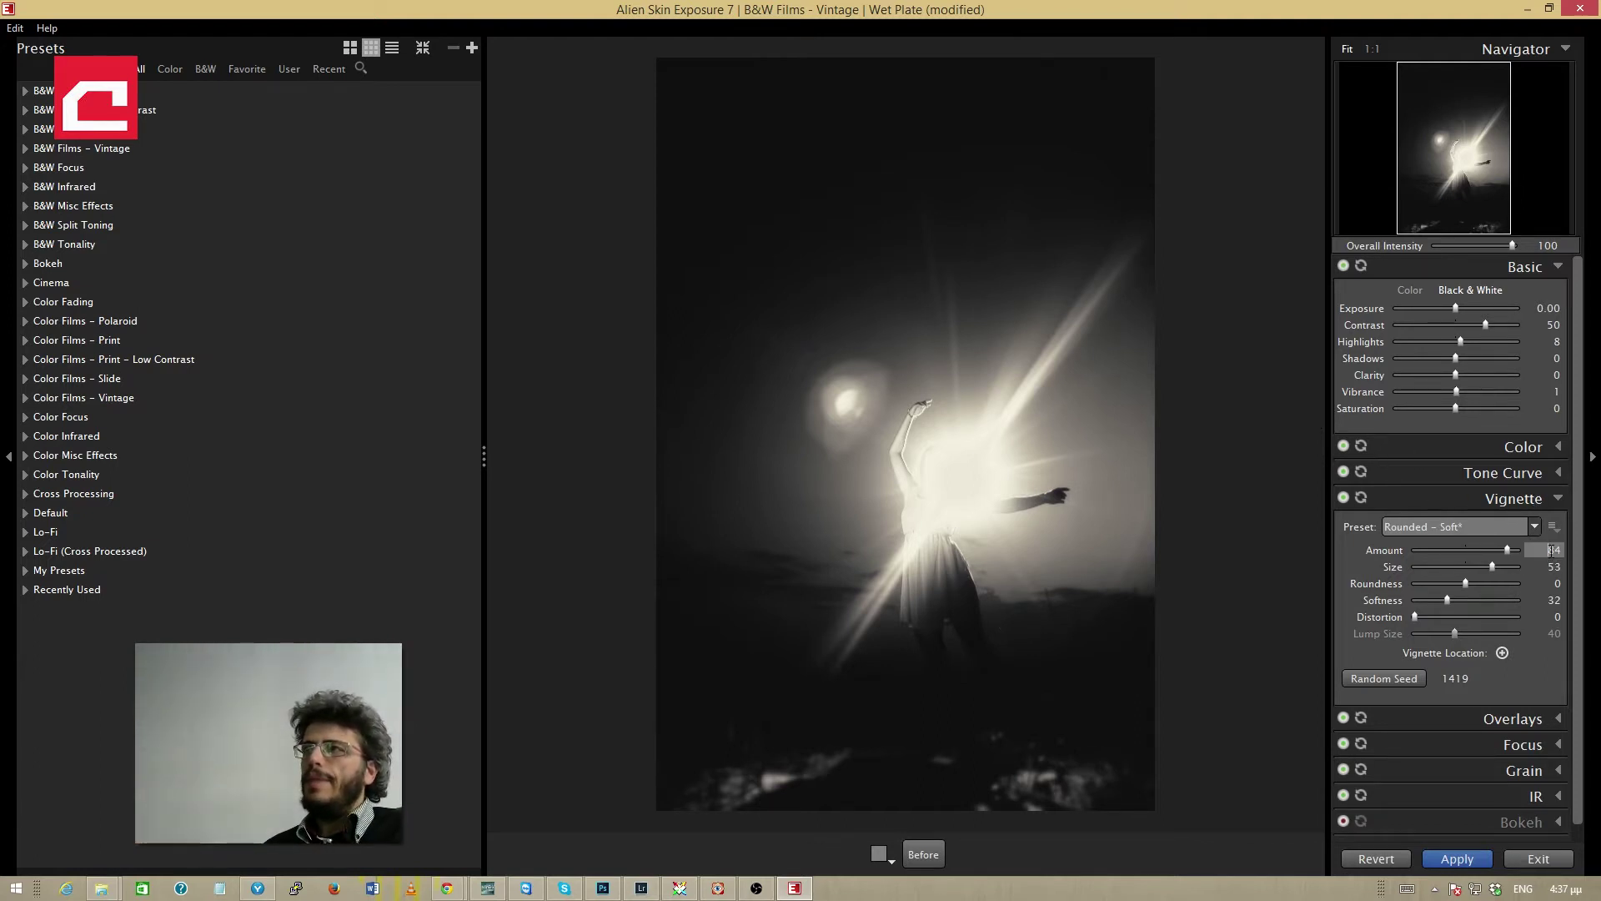
type("51")
key("Return")
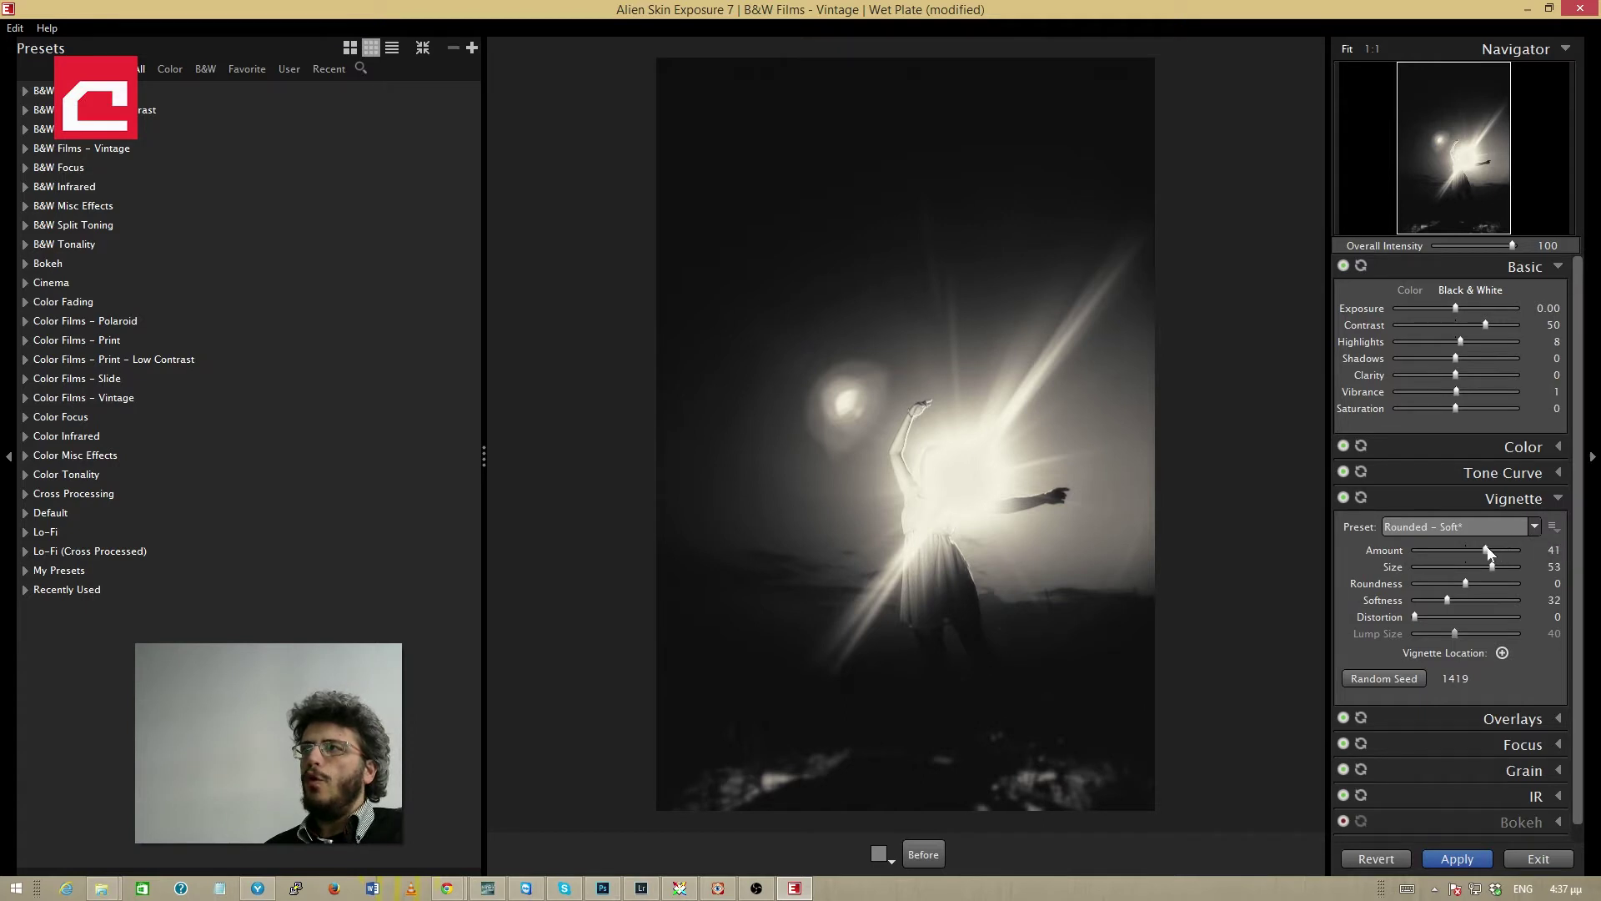
left_click_drag(1494, 553, 1495, 553)
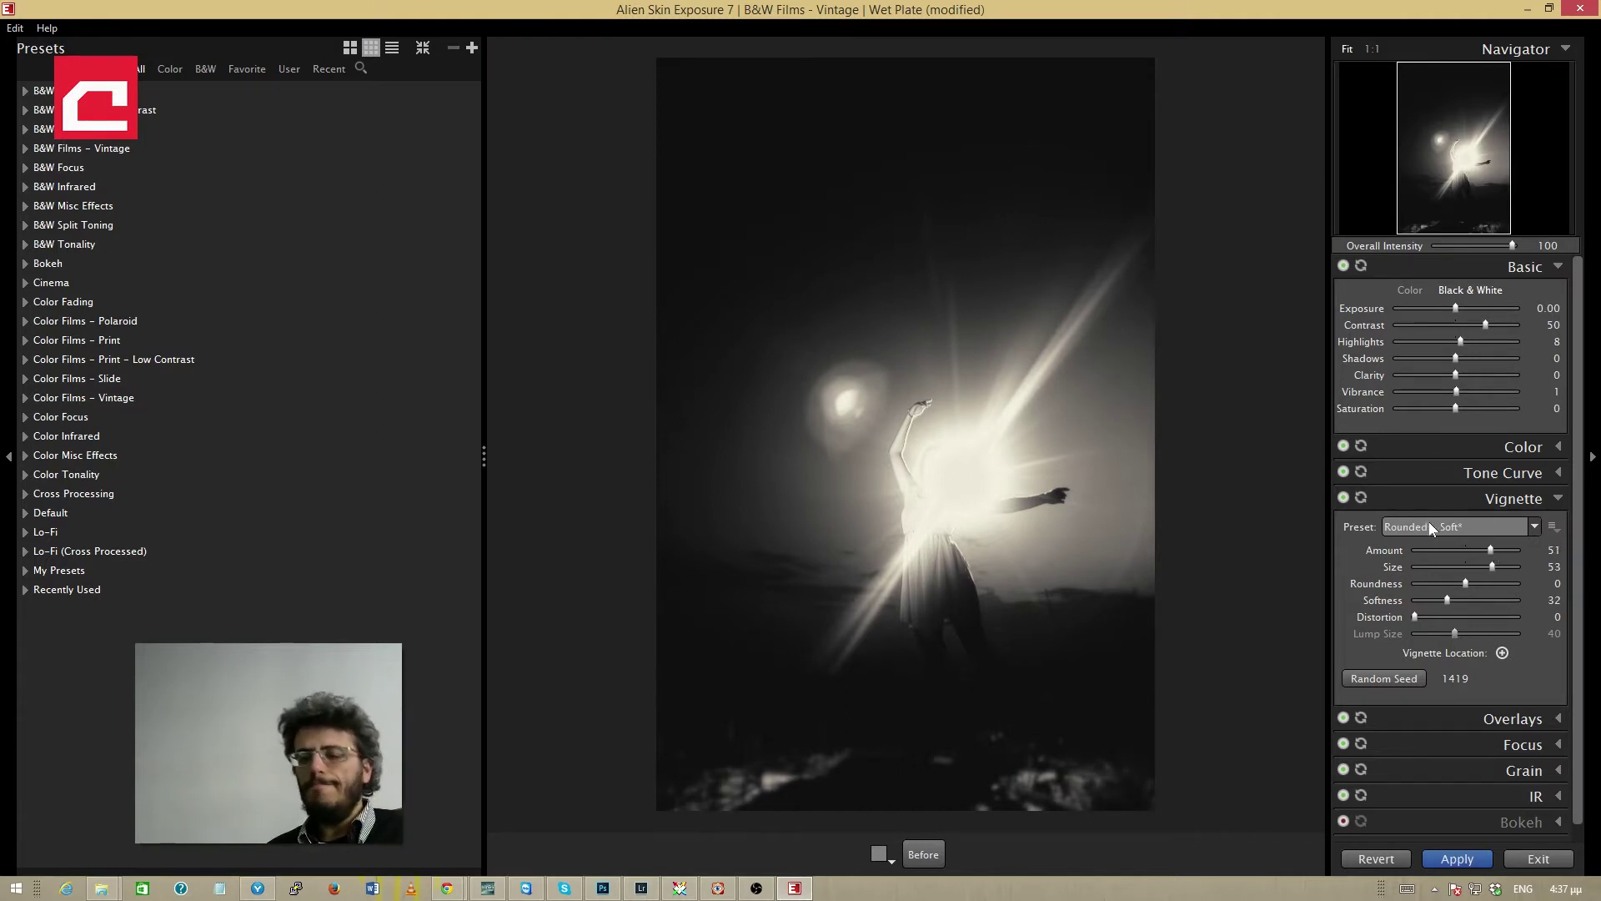
mouse_move(1490, 567)
left_mouse_down()
mouse_move(1462, 568)
mouse_move(1486, 568)
left_mouse_up()
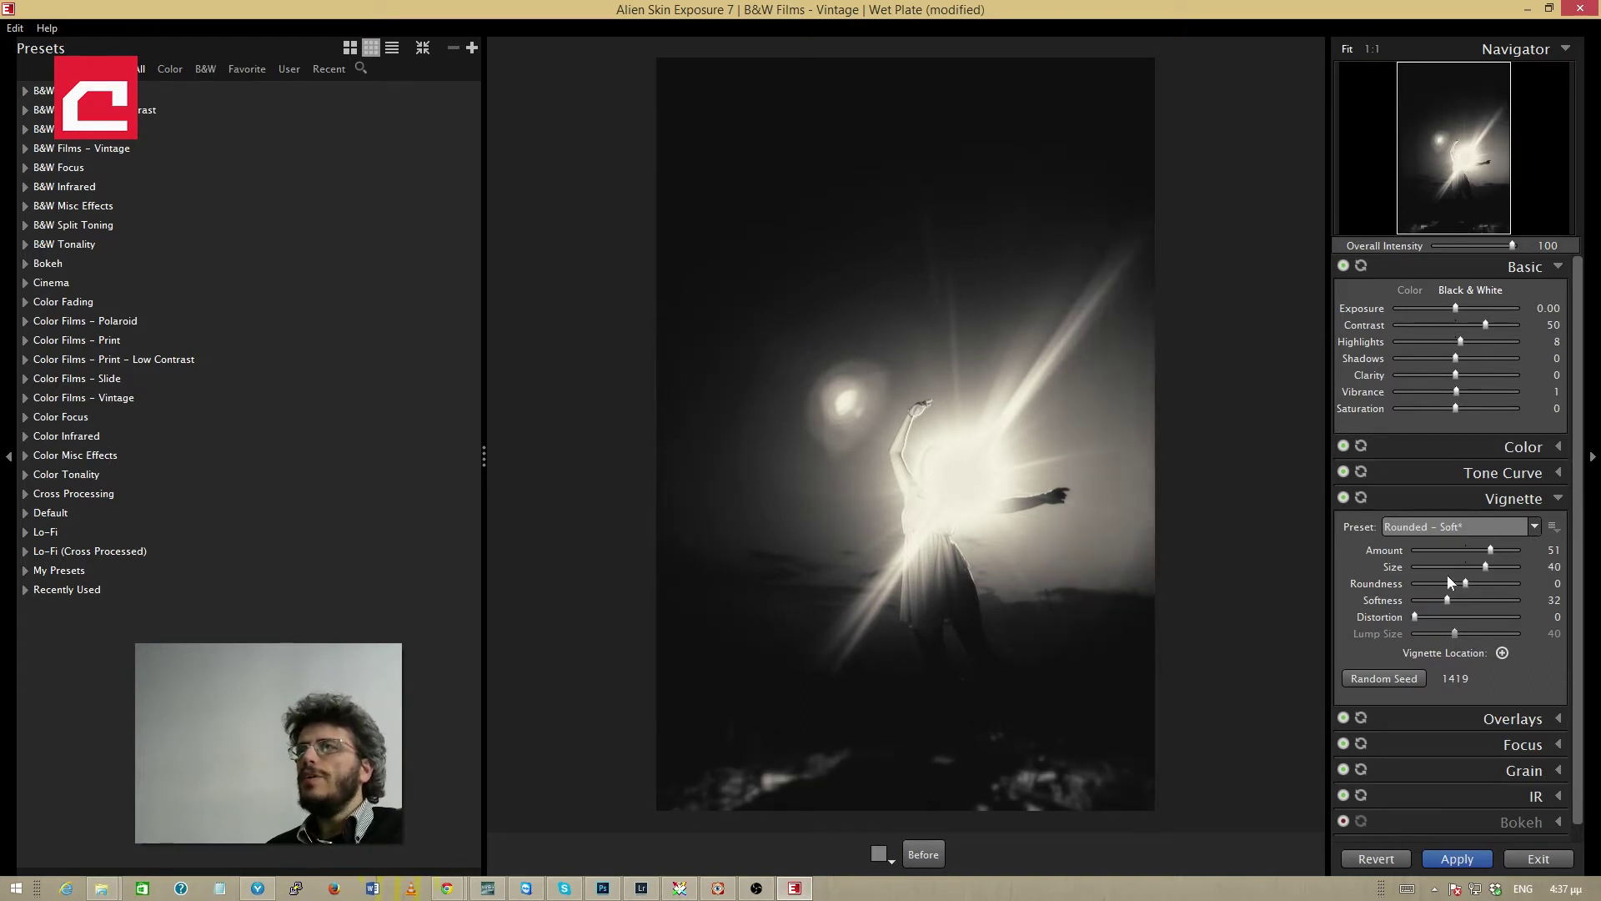
Step: Try soft and hard vignette edges, then set the Softness to 45 and the Distortion to 100
left_click_drag(1450, 602, 1524, 604)
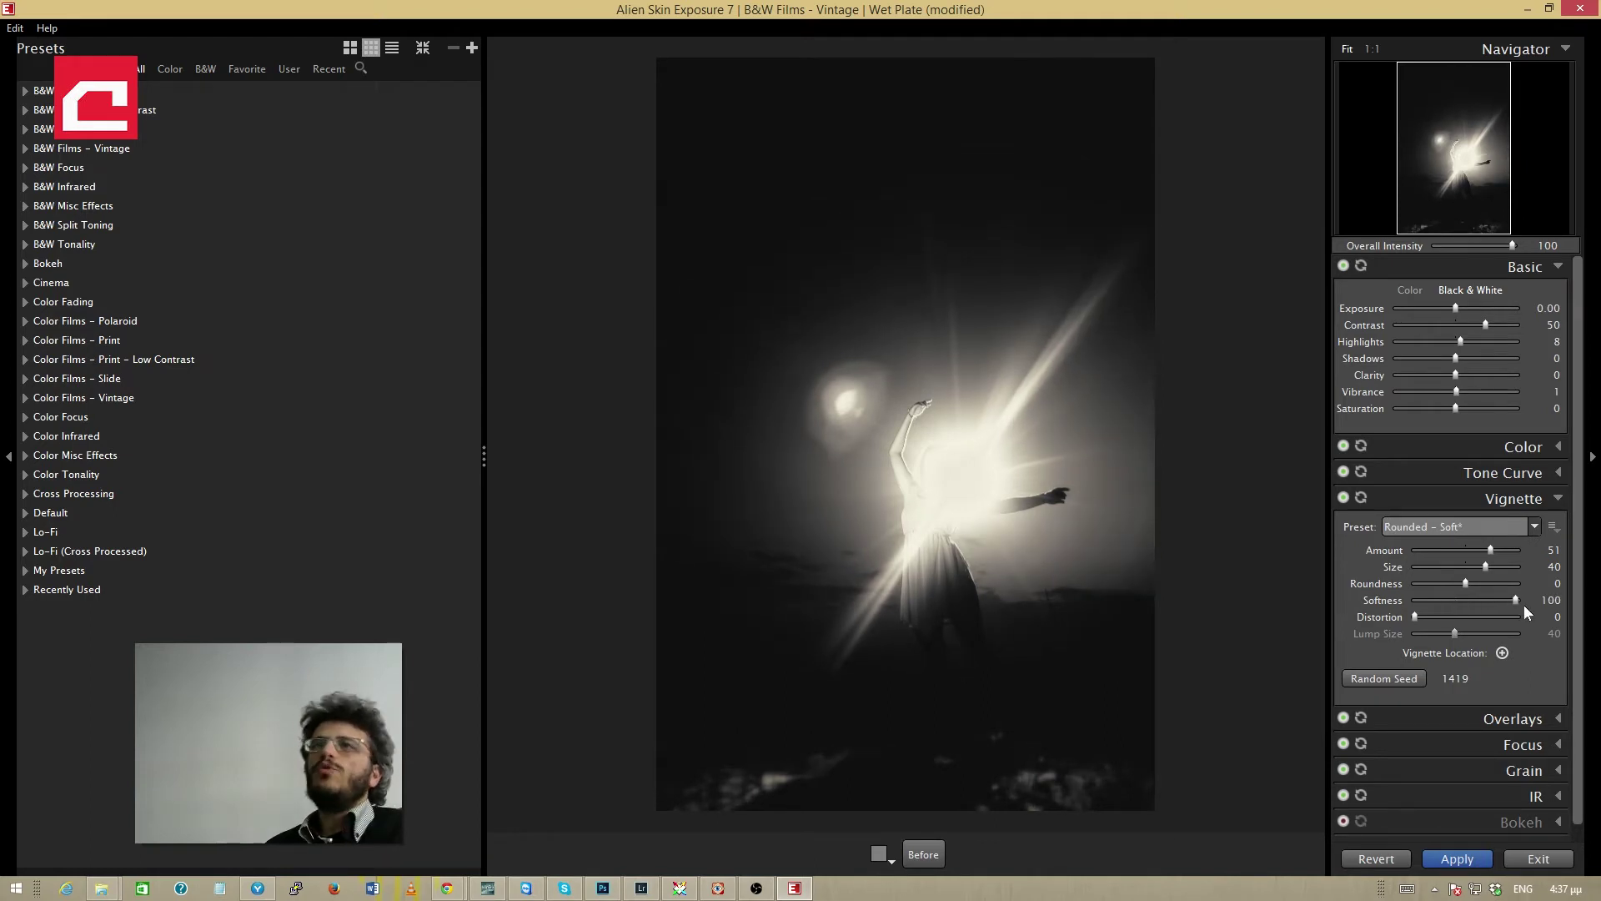
left_click_drag(1524, 604, 1415, 598)
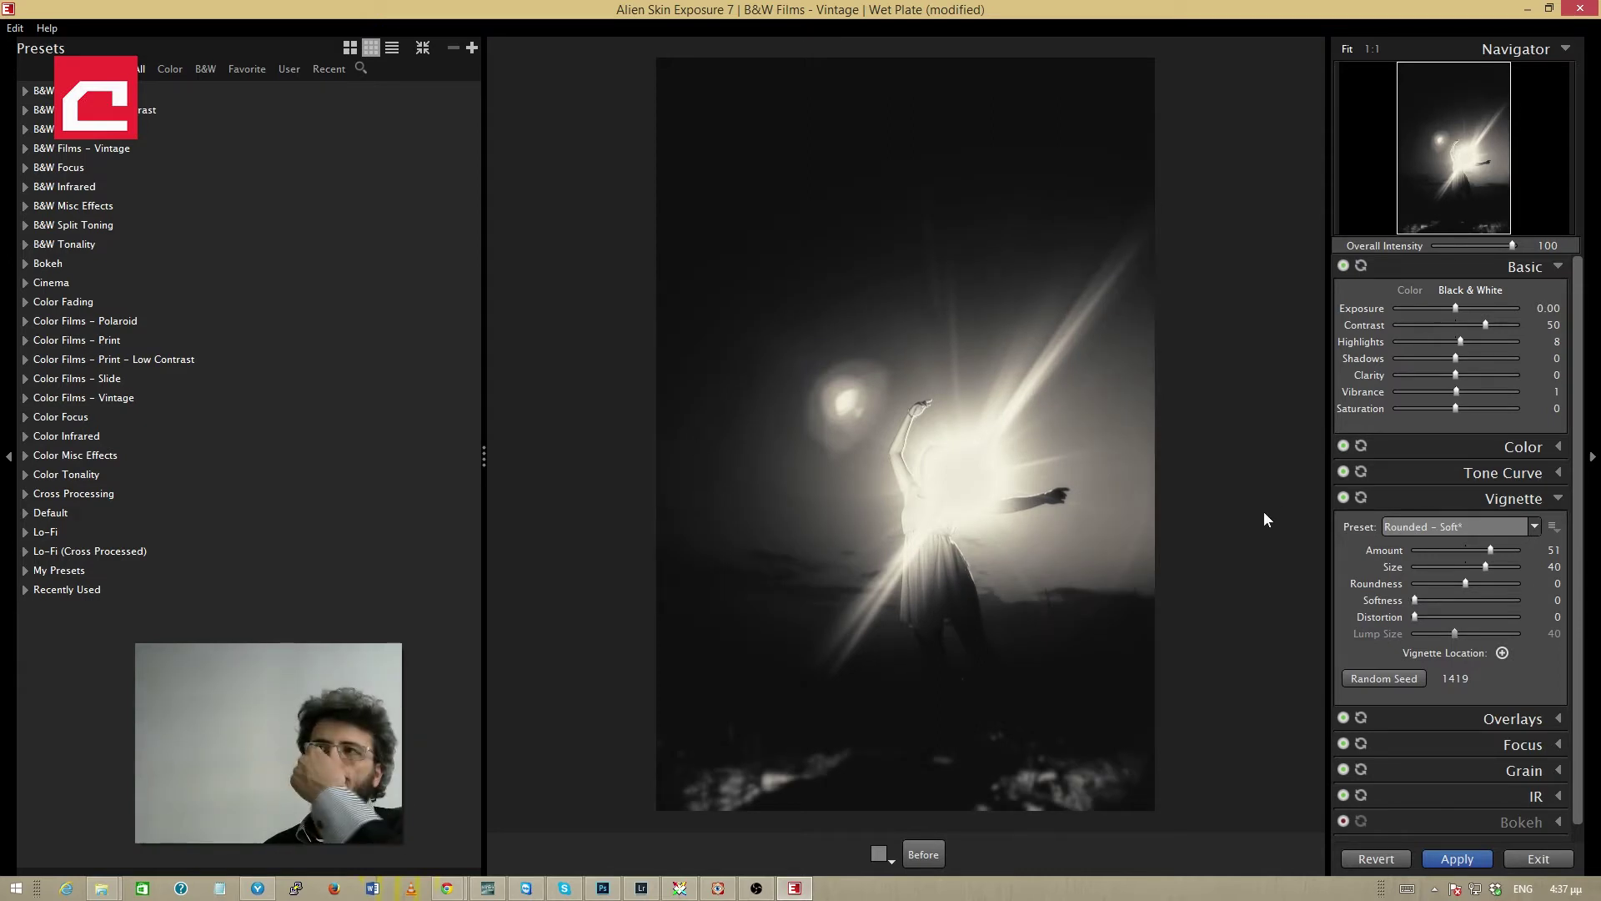
left_click_drag(1458, 618, 1508, 617)
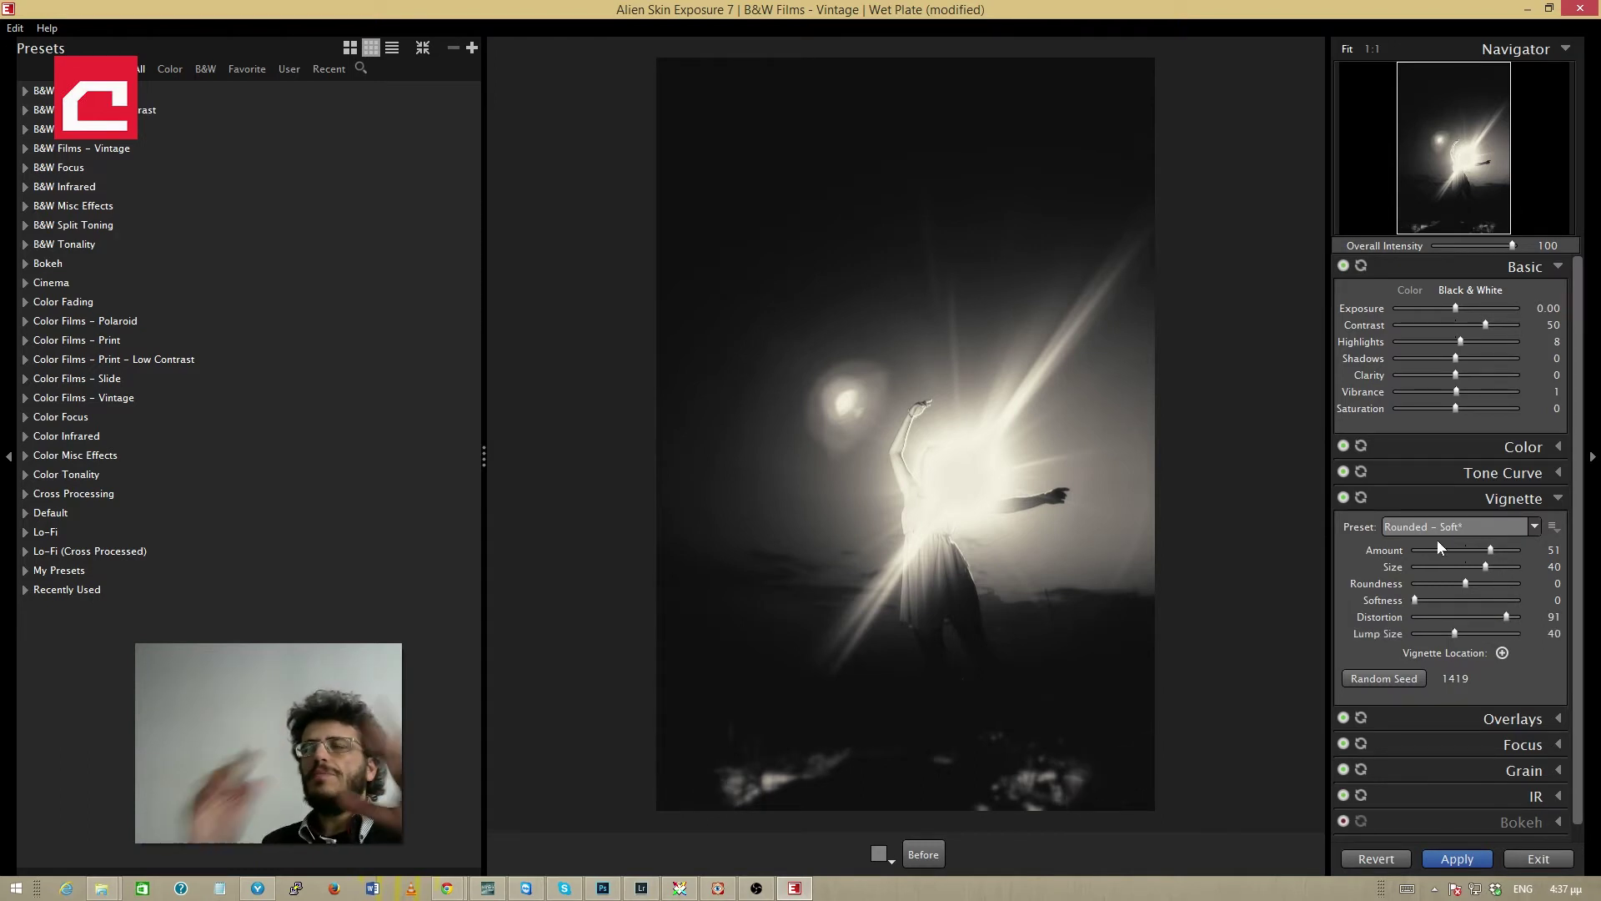
left_click_drag(1418, 599, 1461, 601)
left_click(1461, 616)
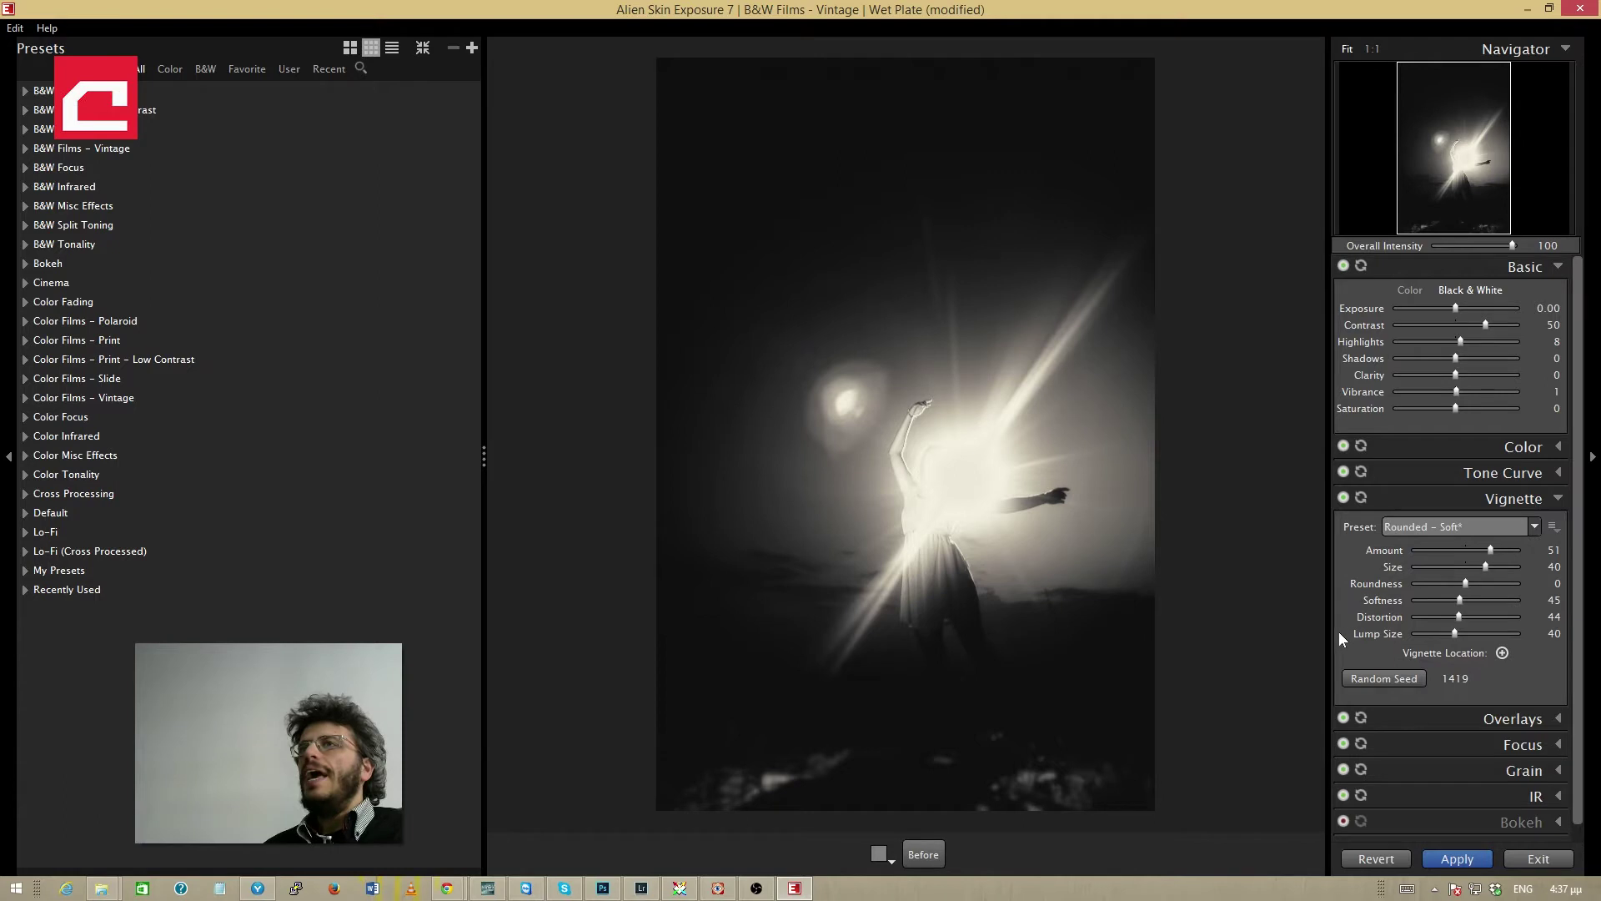
left_click_drag(1509, 616, 1520, 616)
Step: Randomize the vignette's distortion seed several times until it is 7845 and compare the result with the original photo
left_click(1378, 678)
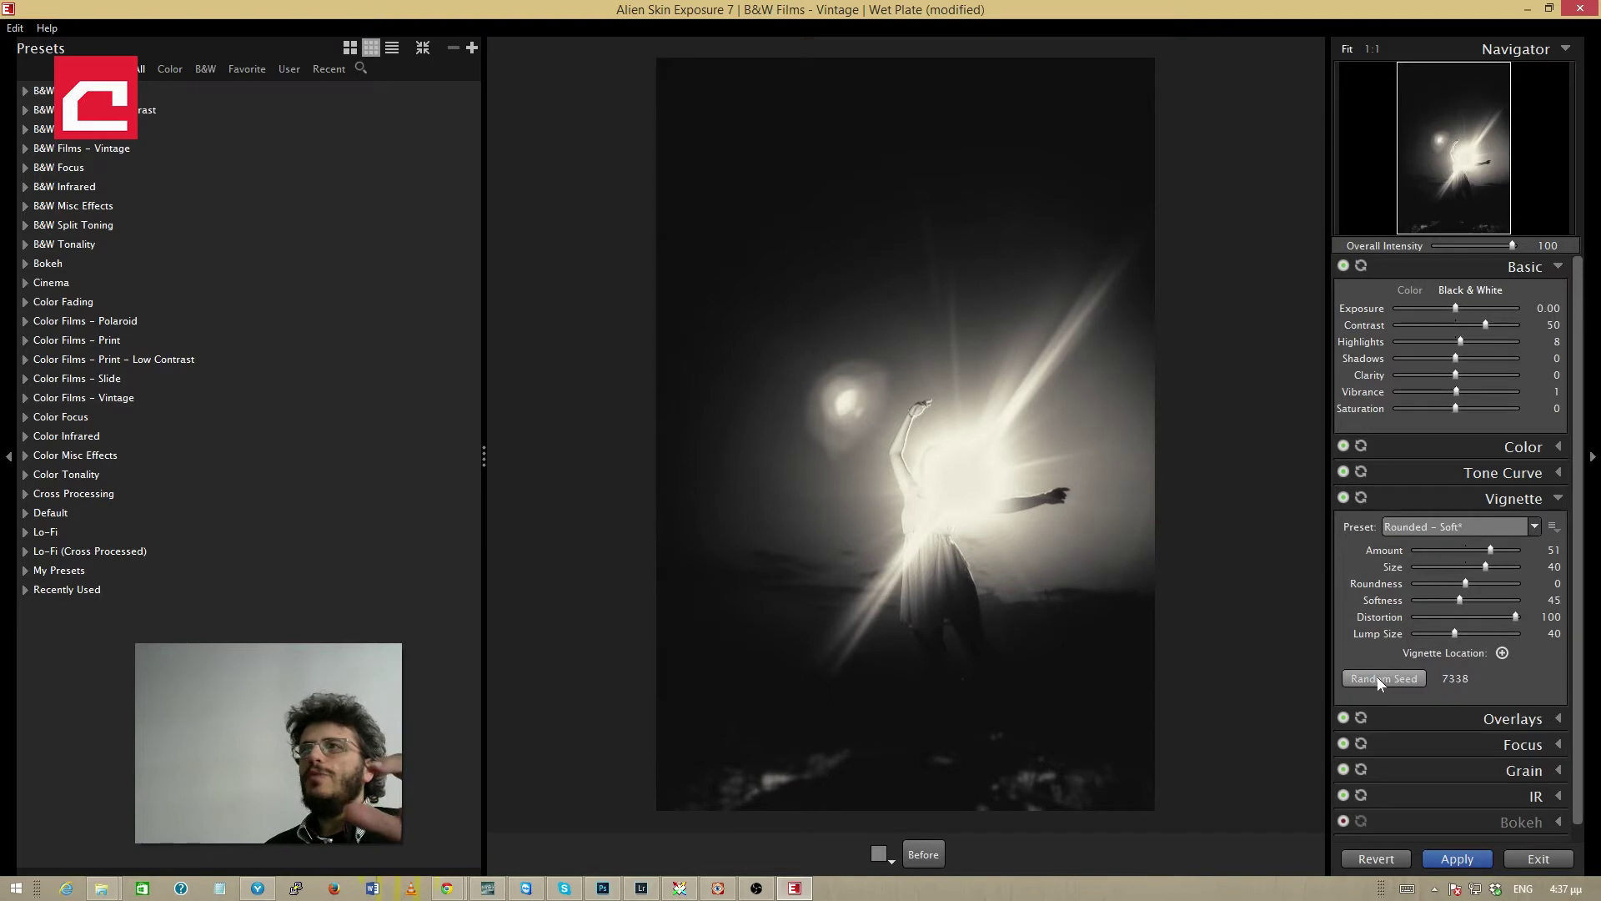
left_click(1375, 675)
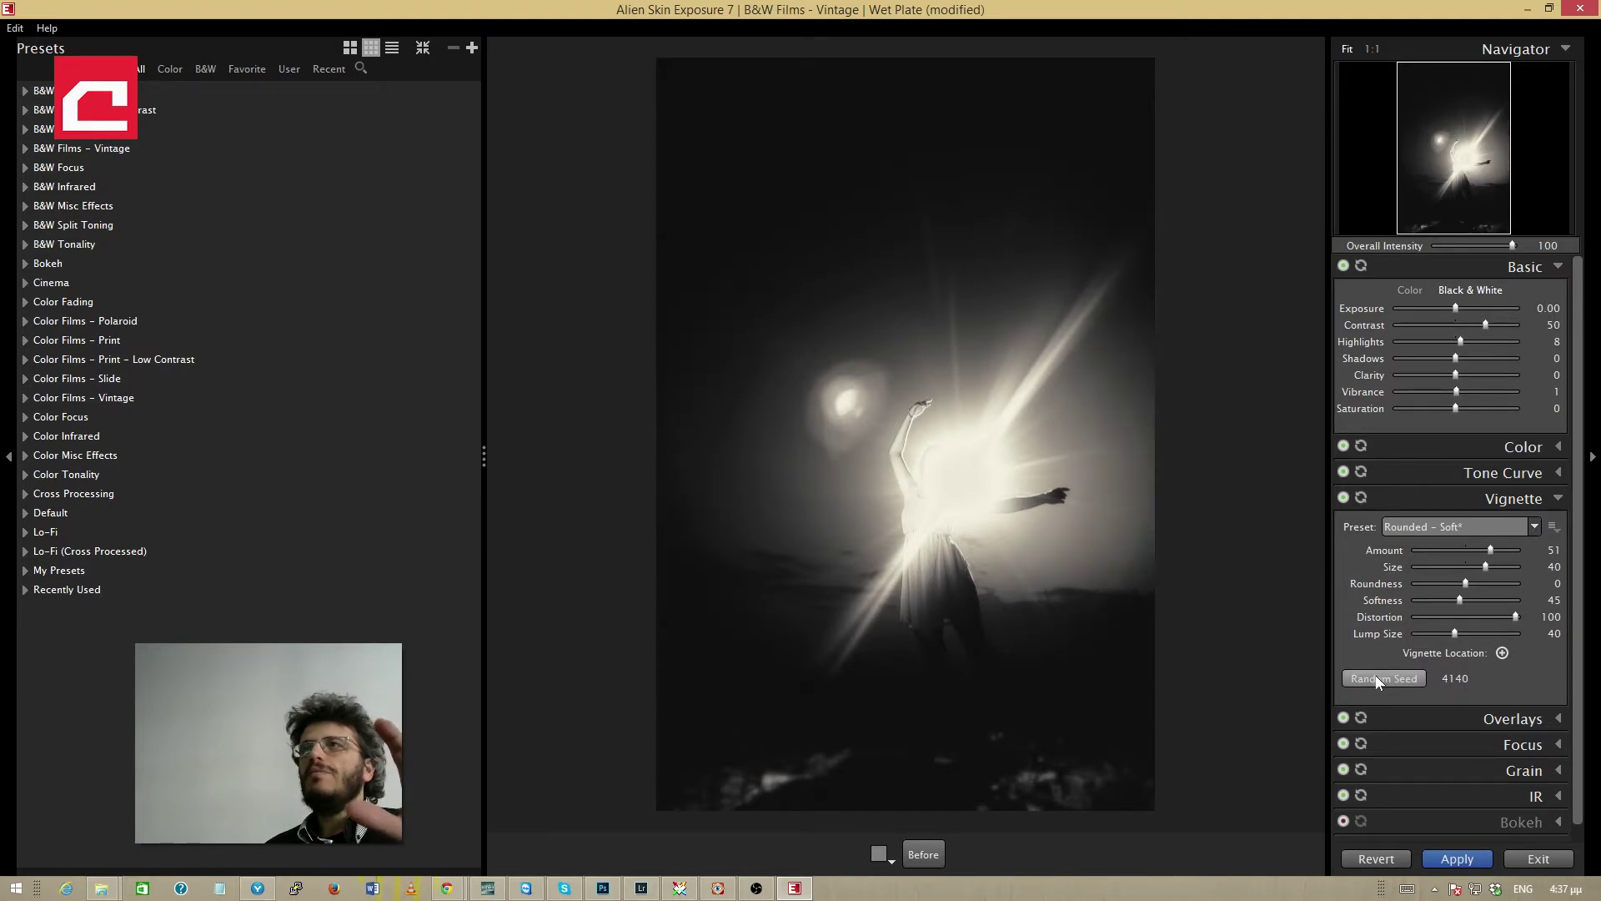
left_click(1376, 678)
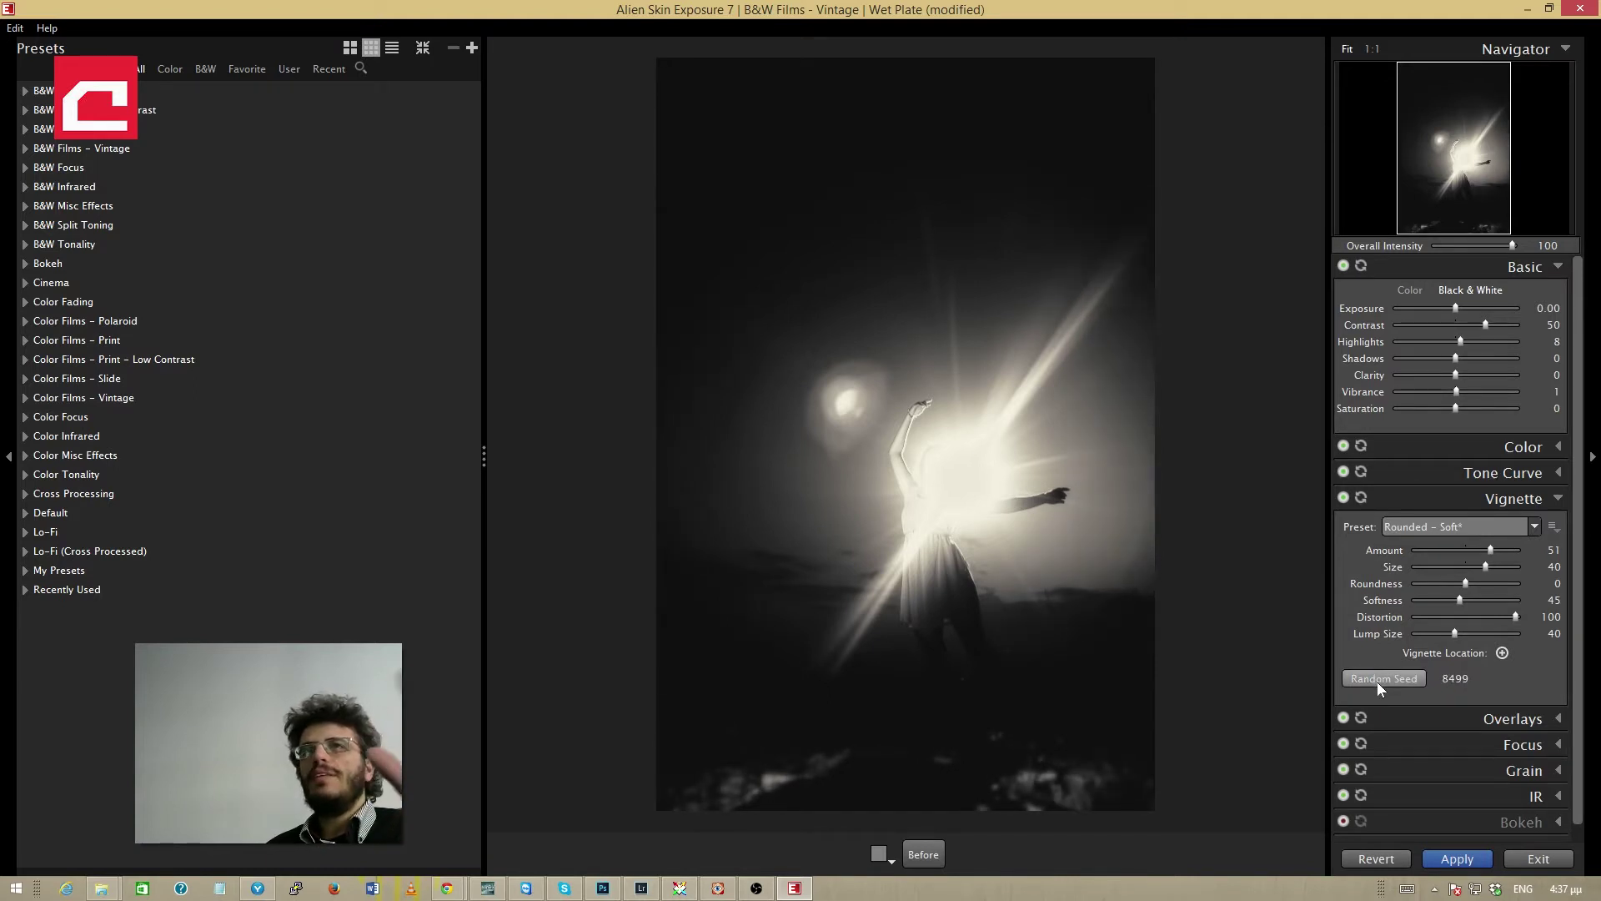
left_click(1376, 677)
left_click(1382, 677)
left_click(1379, 678)
left_click(1381, 674)
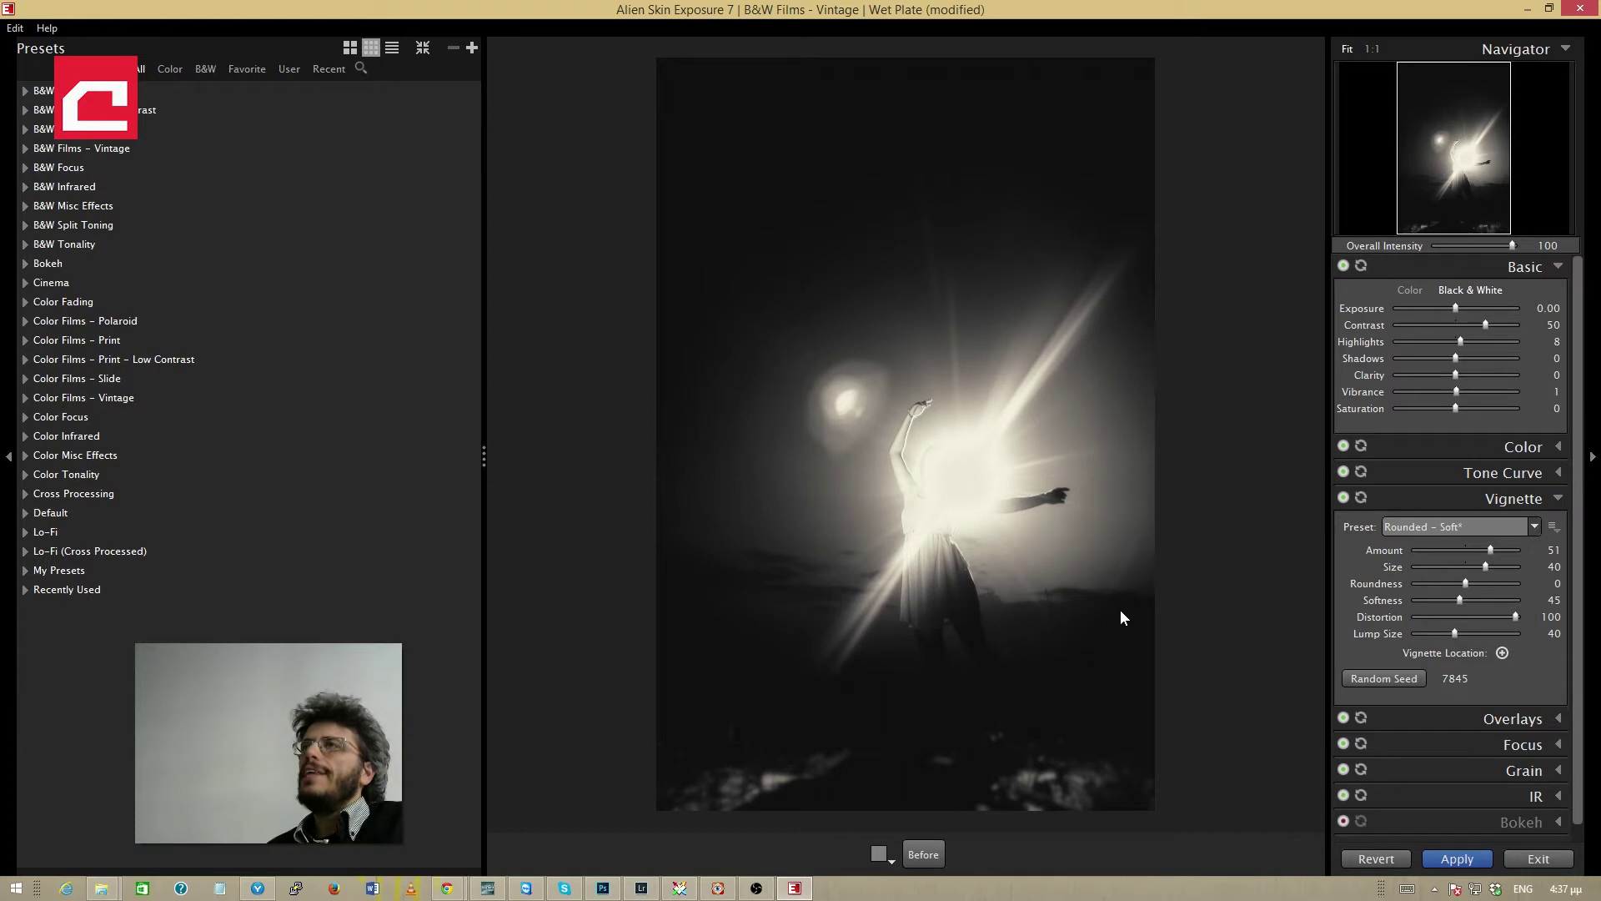
left_click(913, 854)
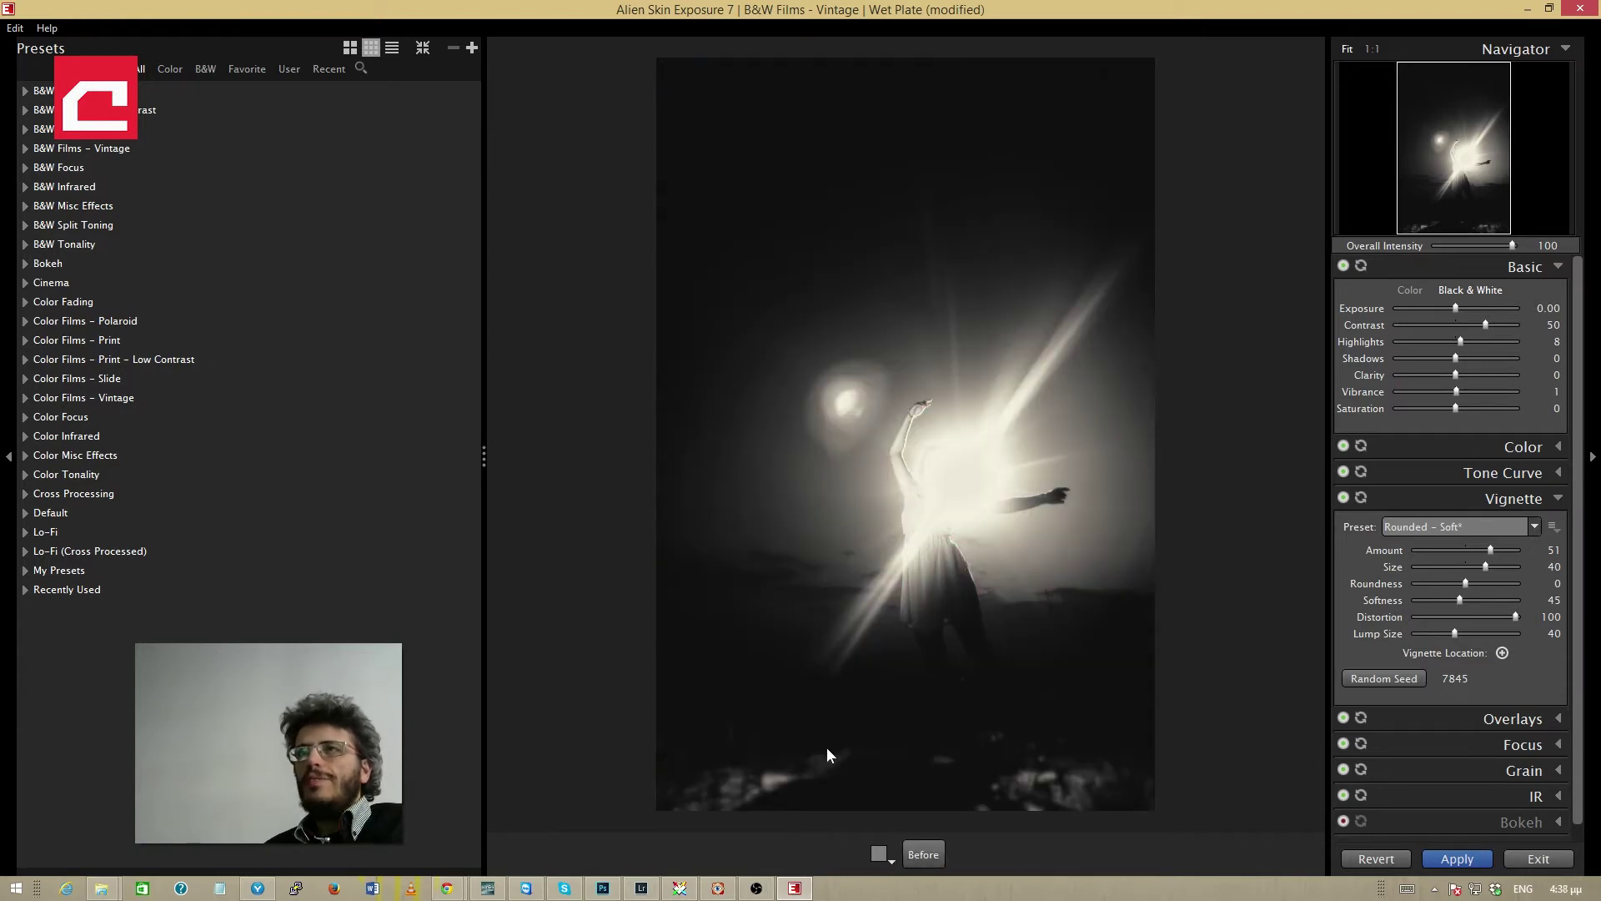
left_click(912, 849)
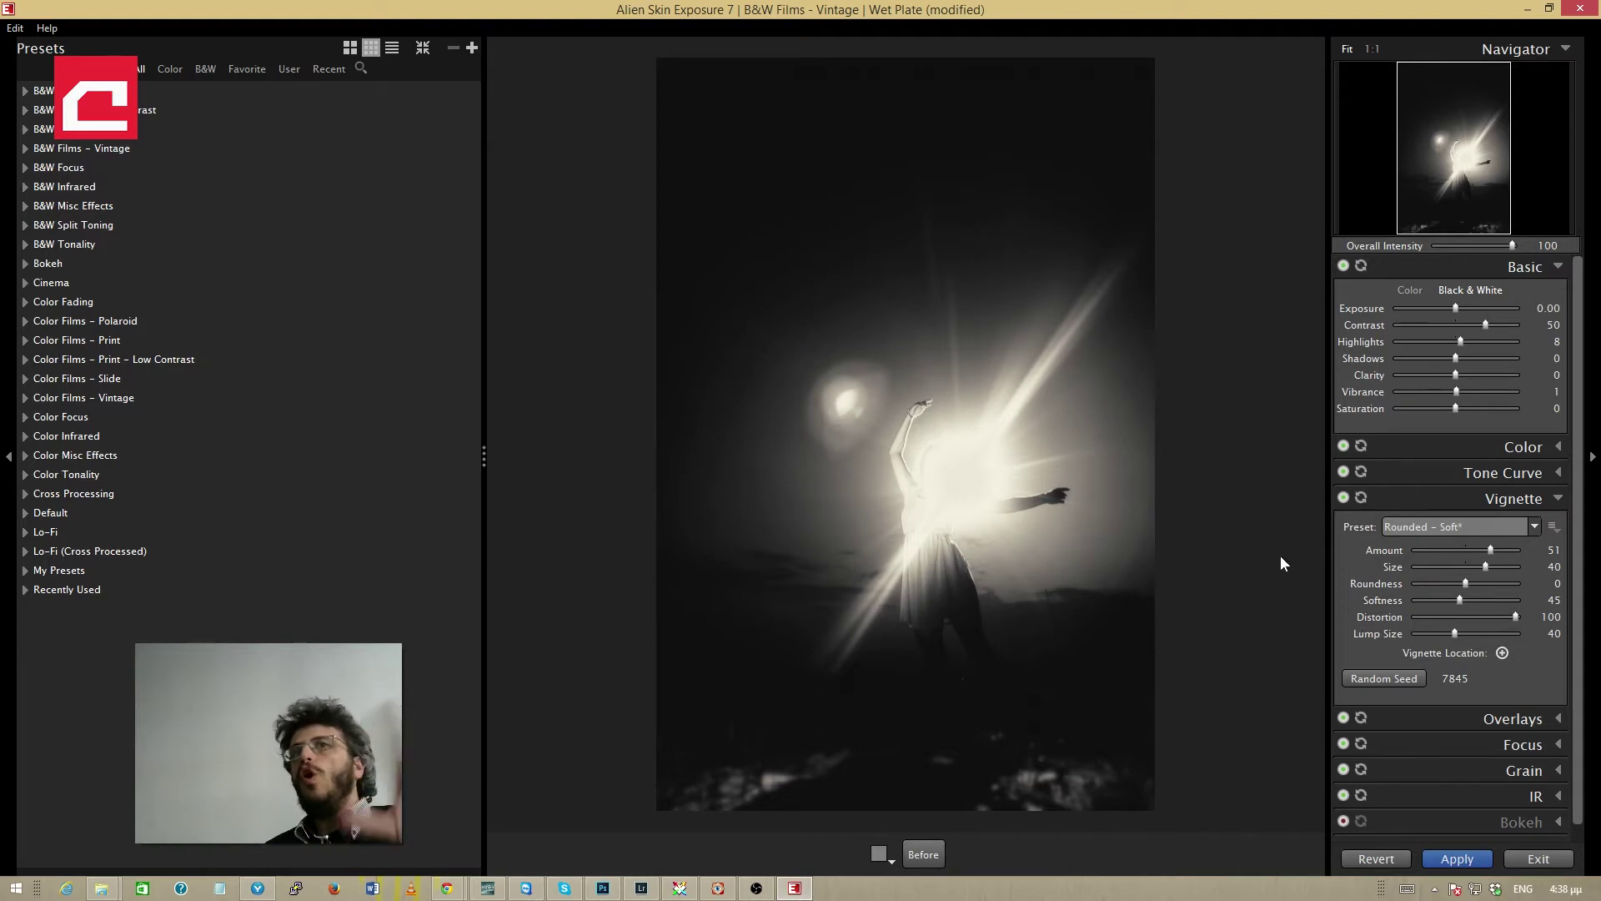
scroll(1494, 584, "down", 1)
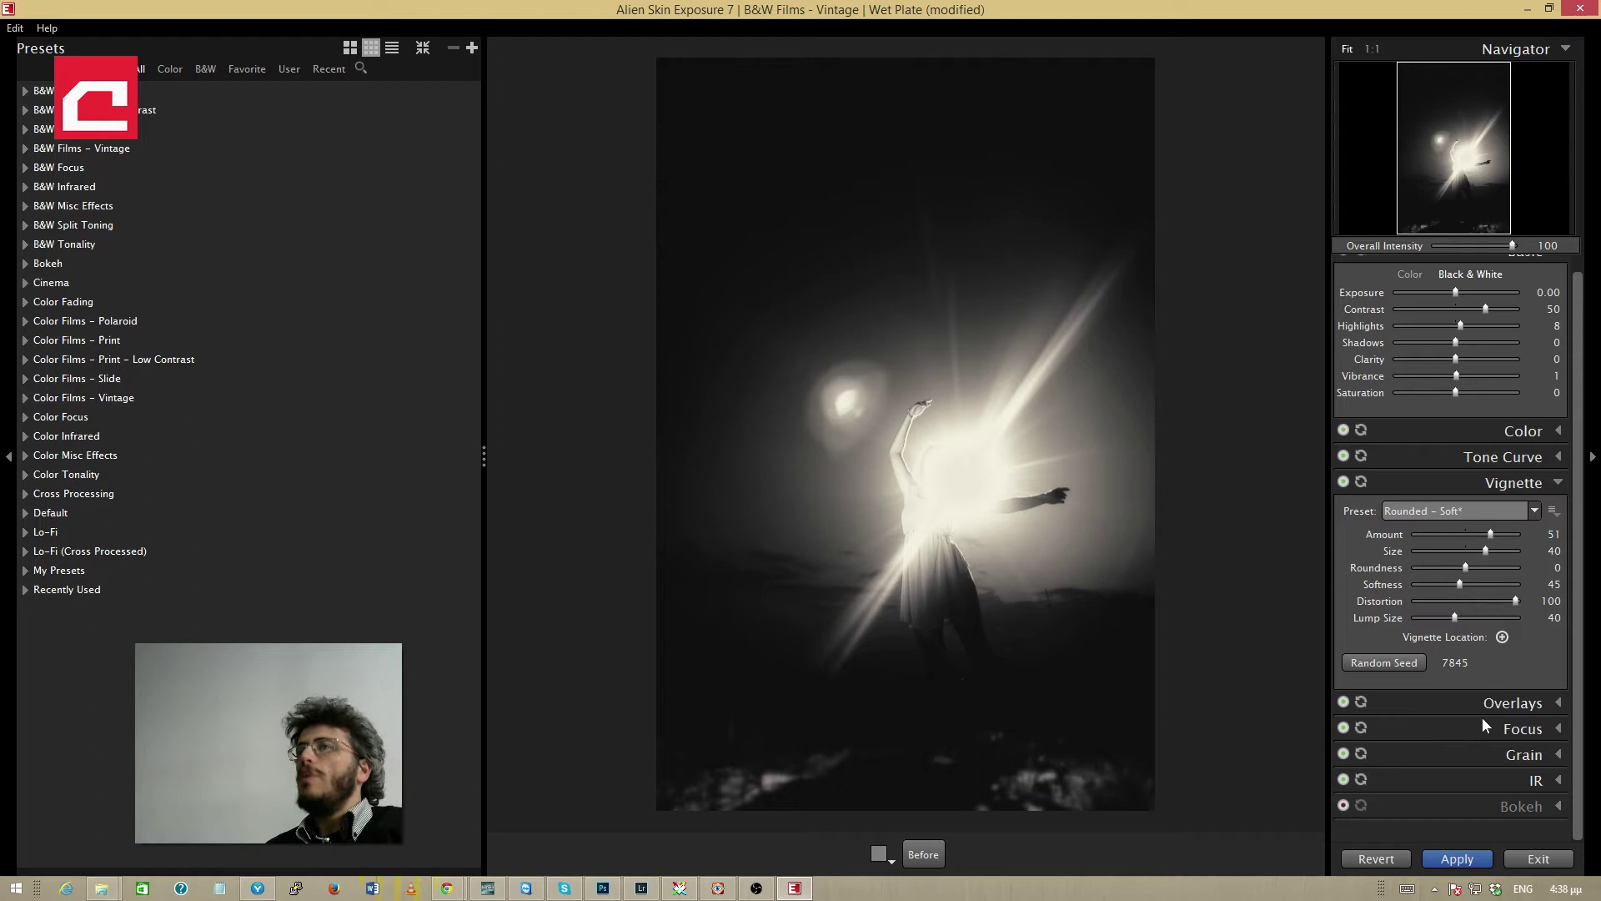
left_click(1558, 729)
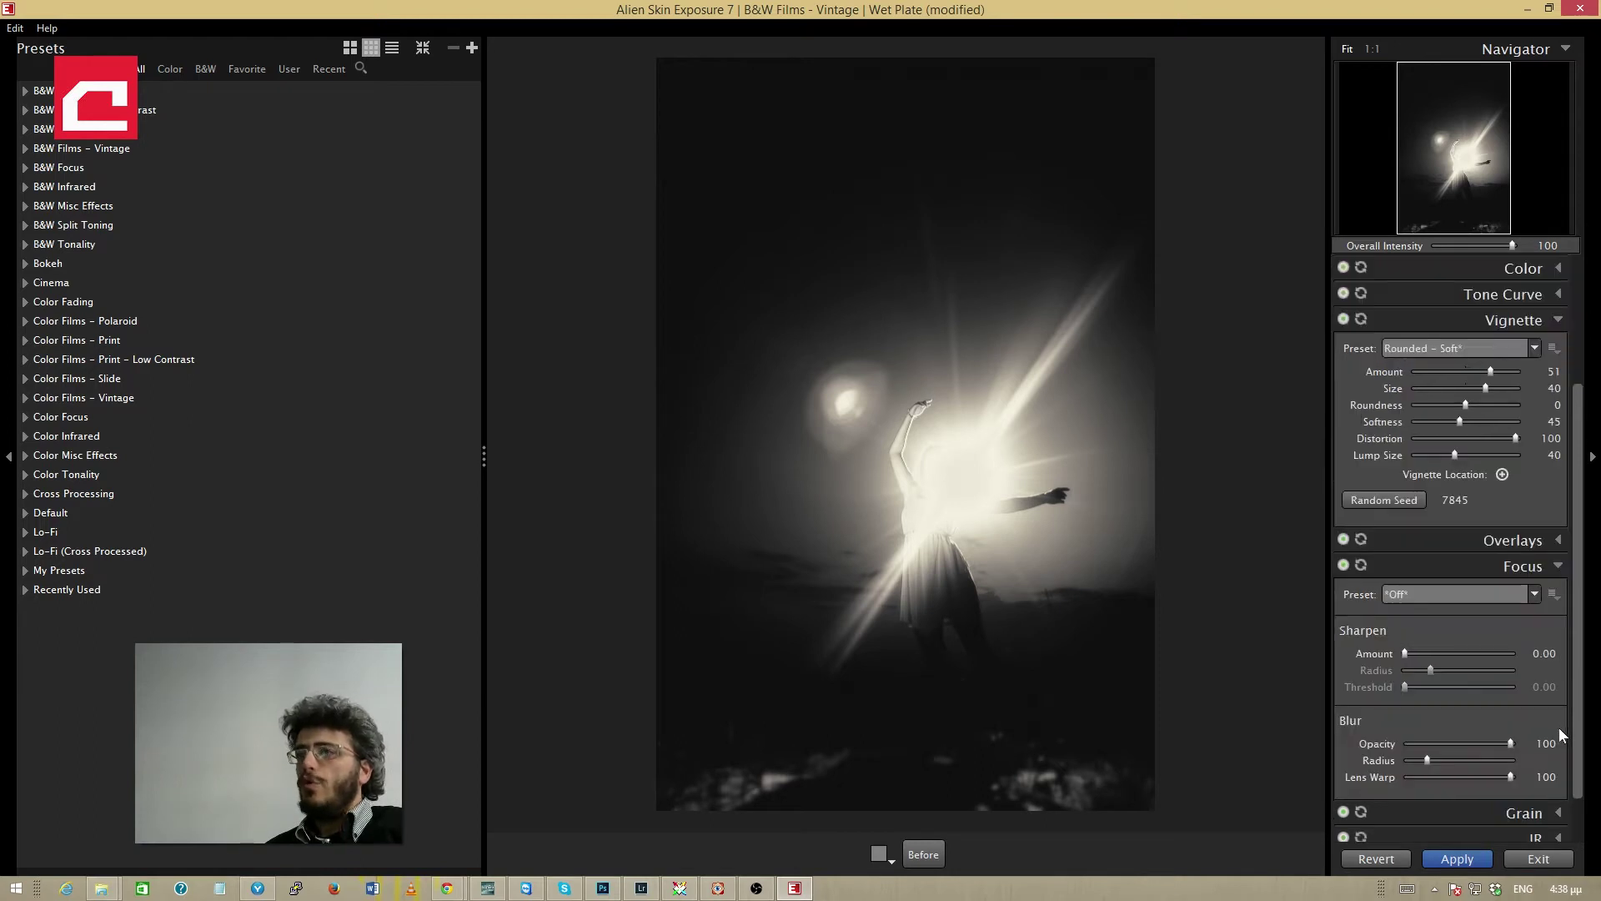
left_click(1472, 594)
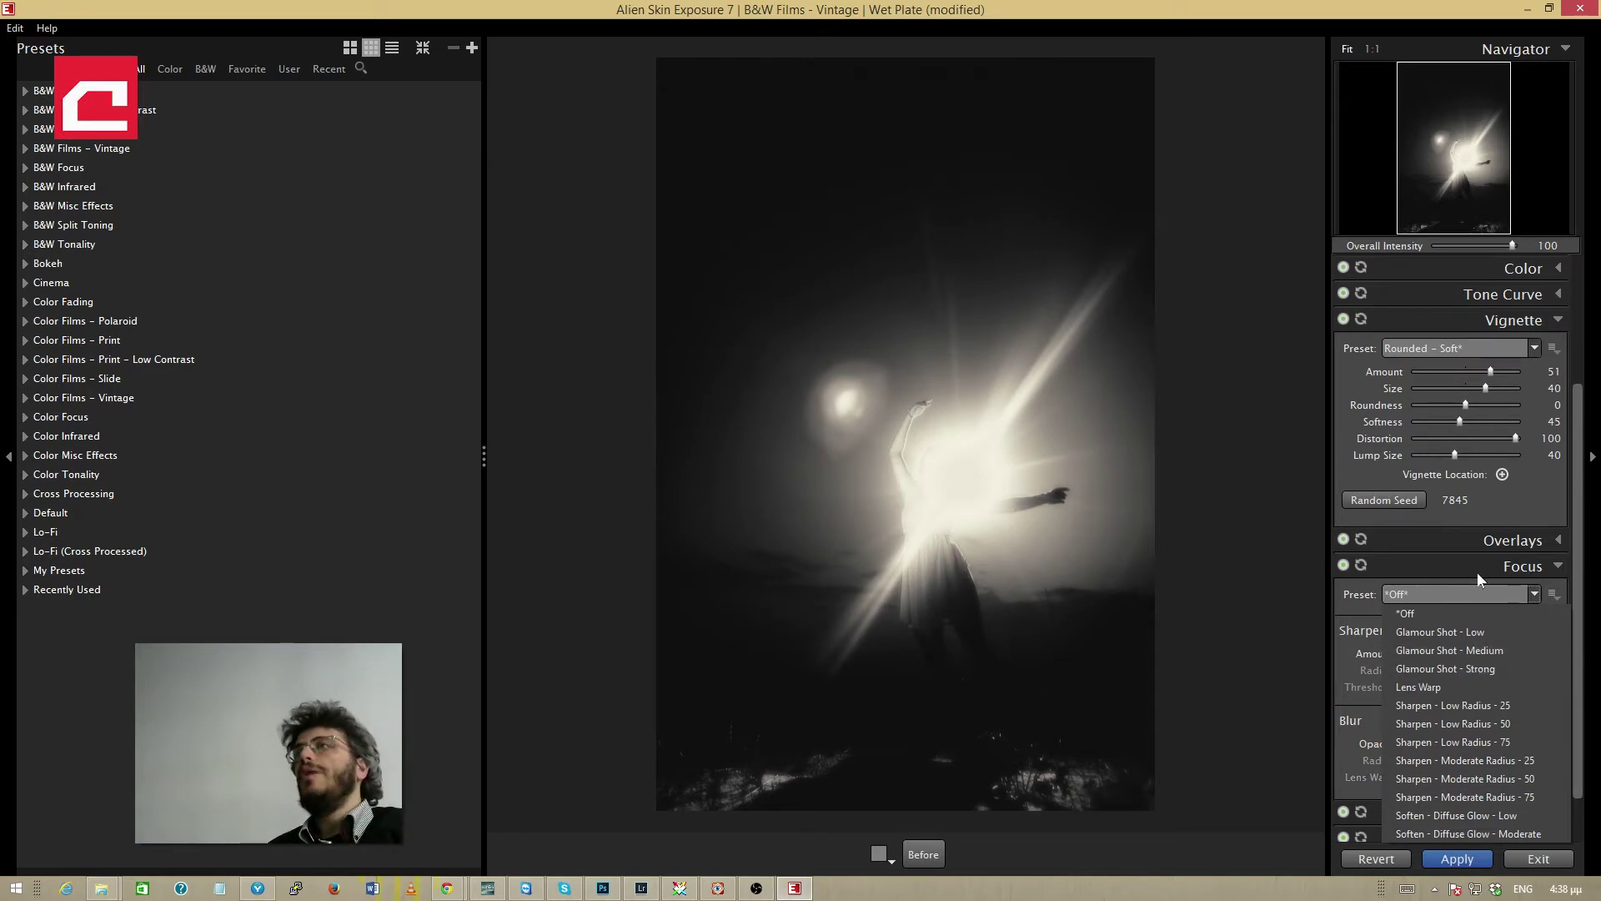
left_click(1493, 590)
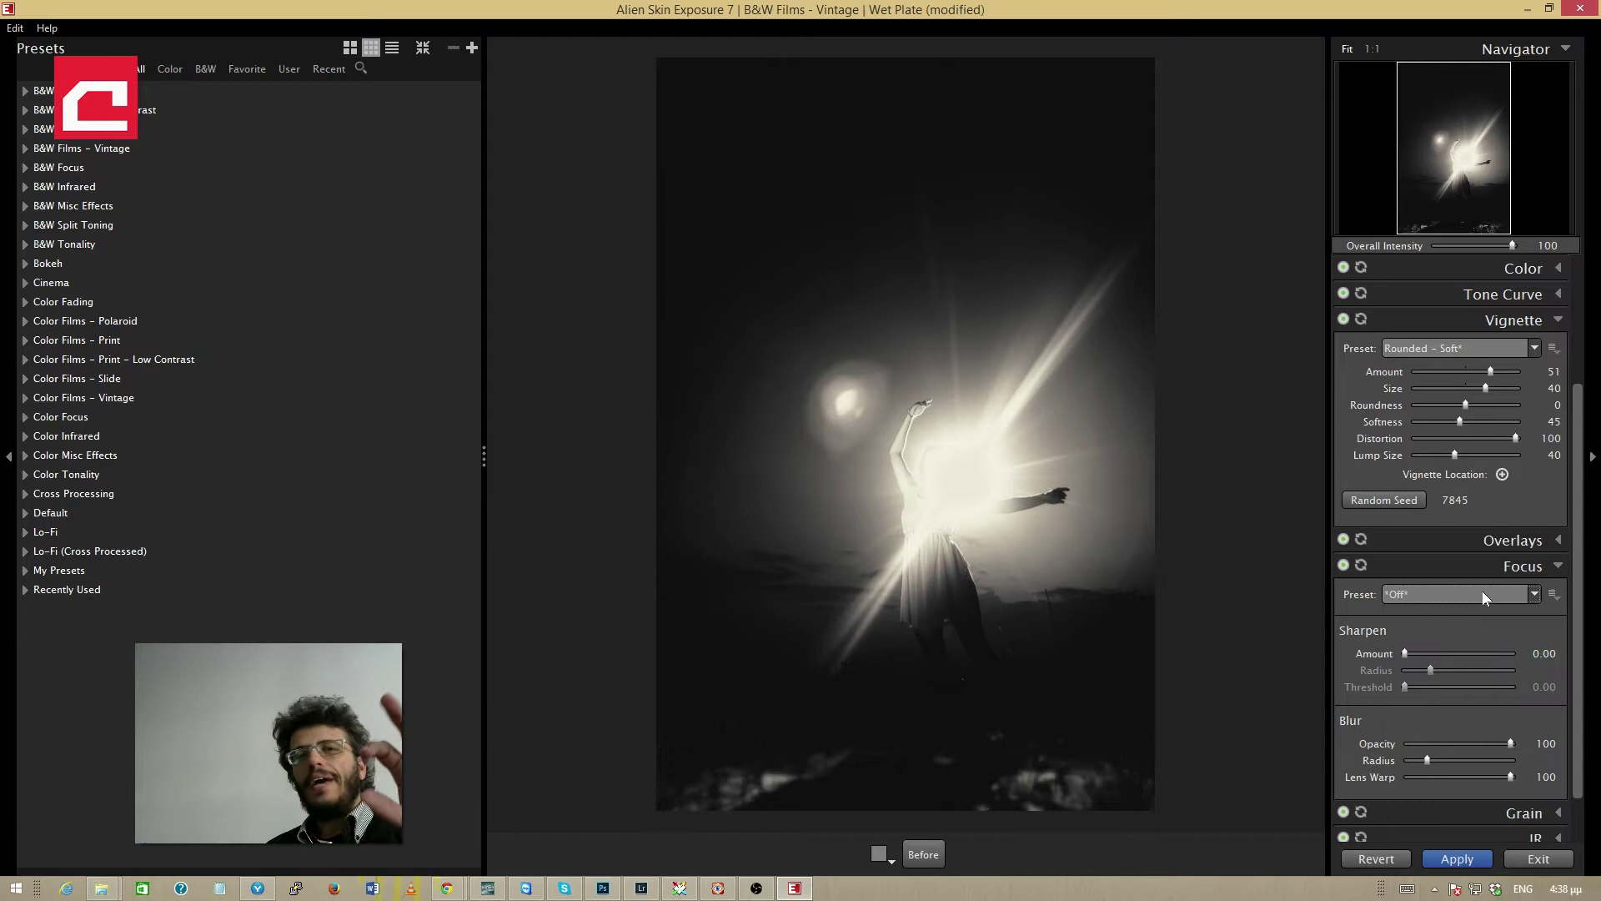
left_click(1556, 567)
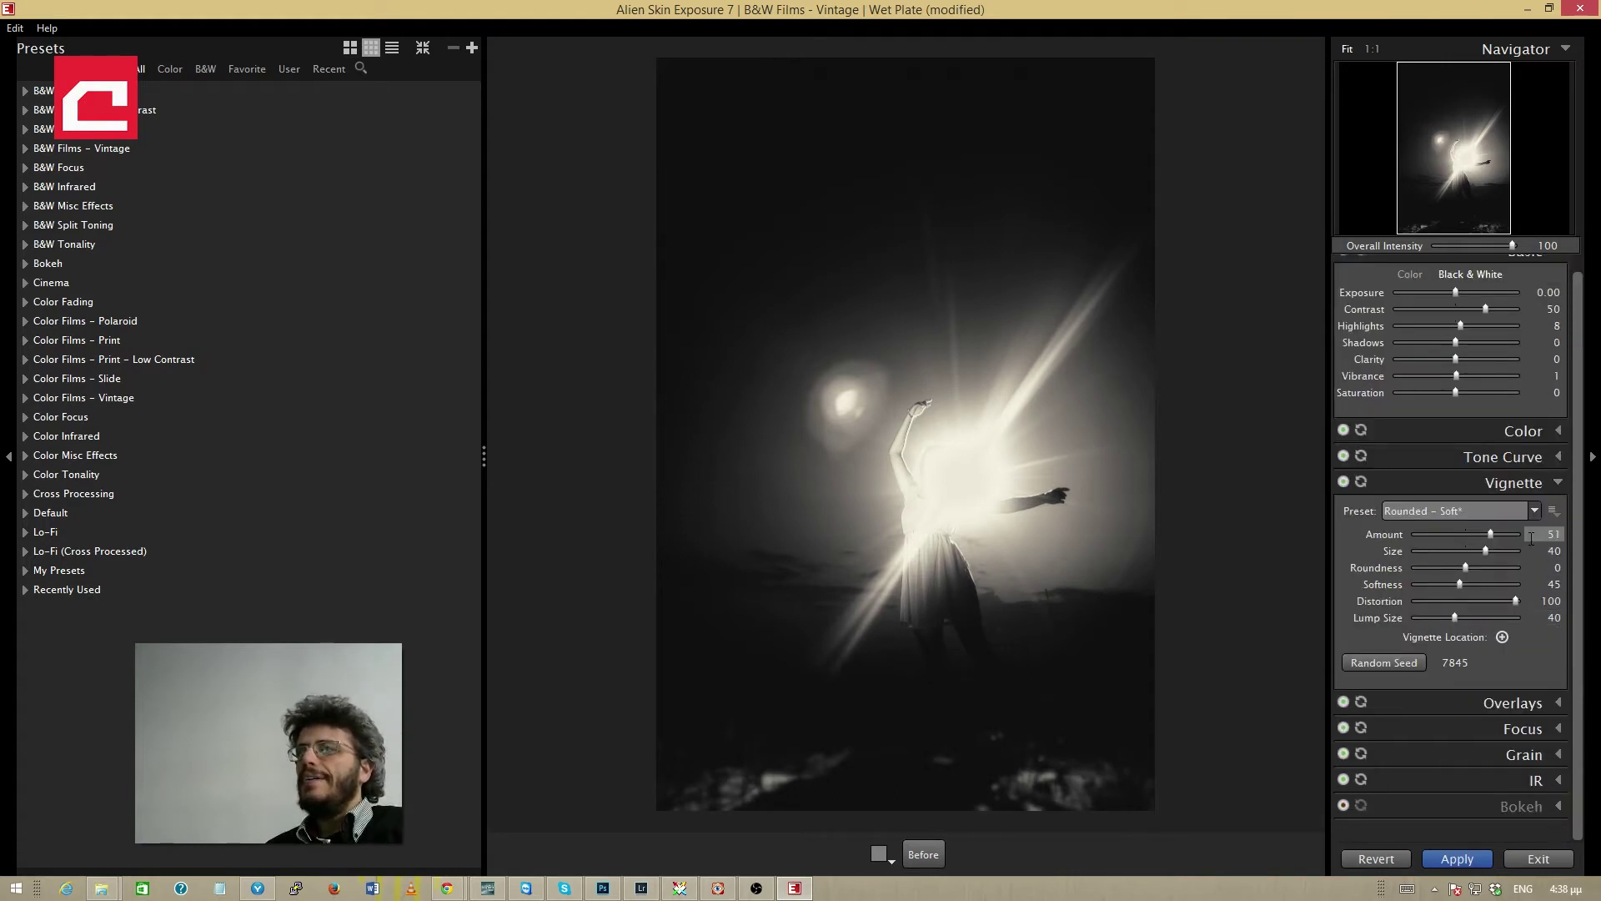
Step: Collapse the Vignette section, apply the IR - Fog - Bright preset and toggle IR processing off and on to compare
left_click(1559, 482)
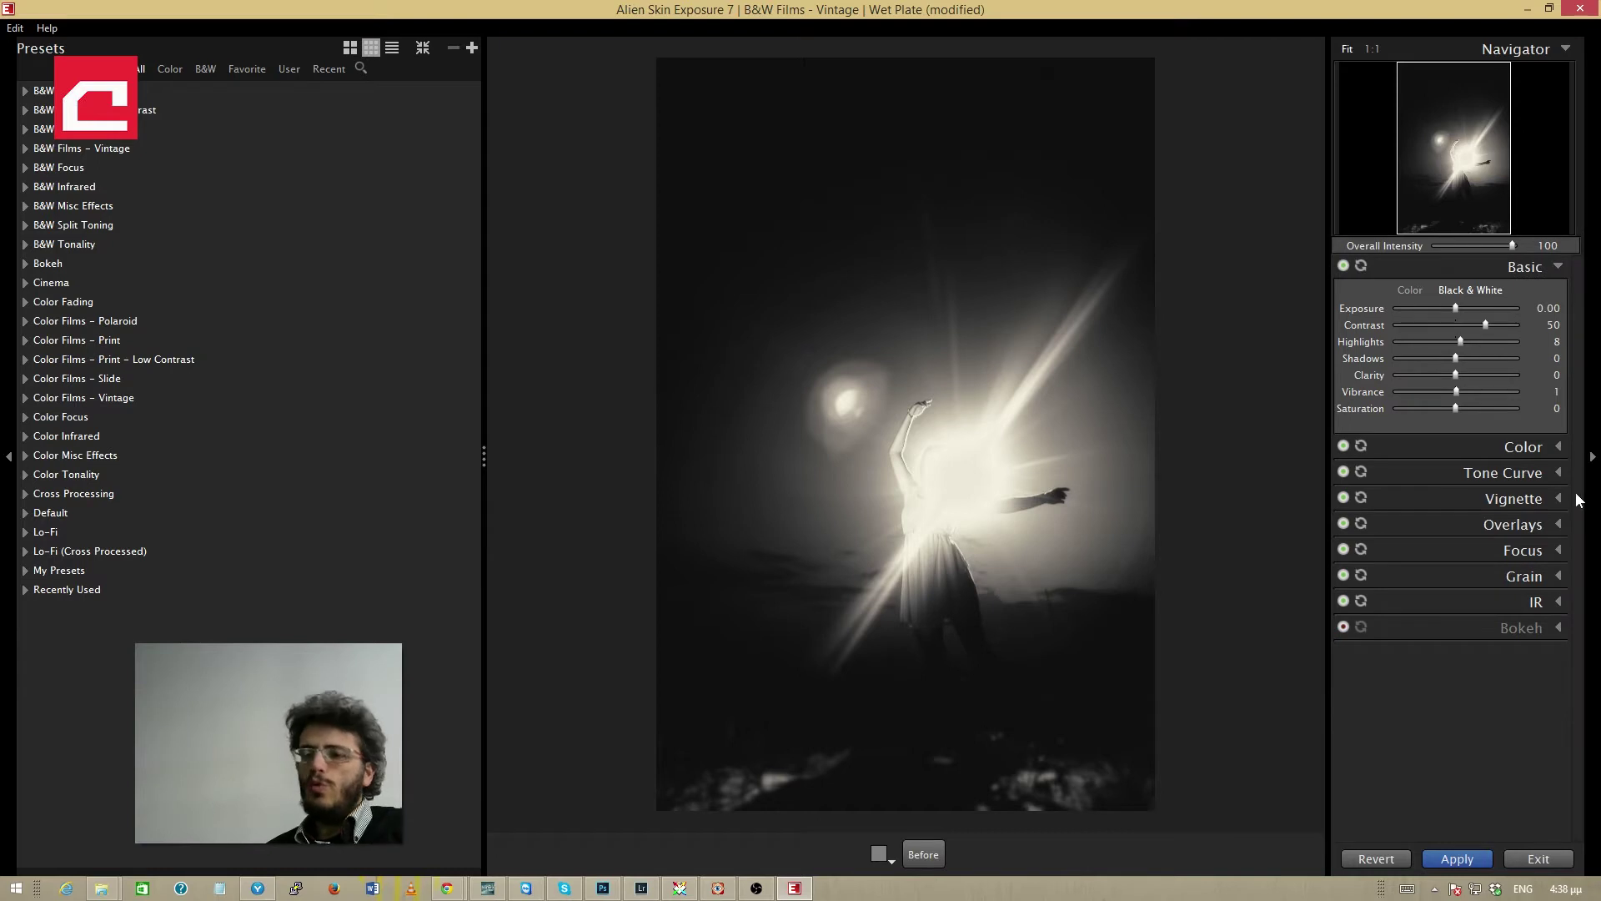
left_click(1558, 600)
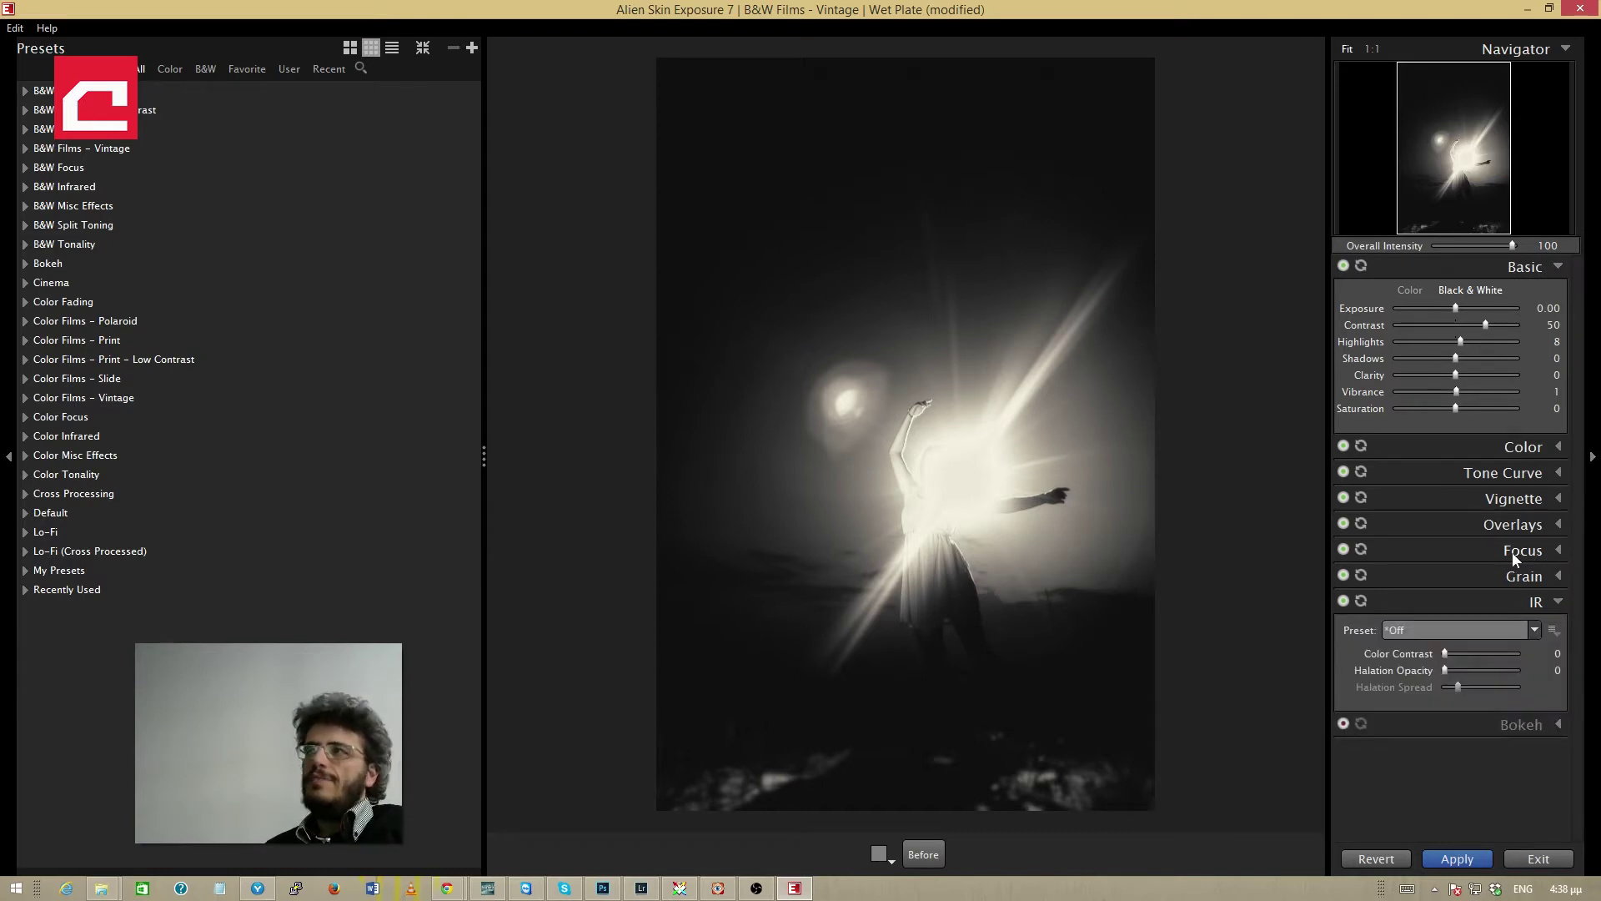
left_click(1494, 633)
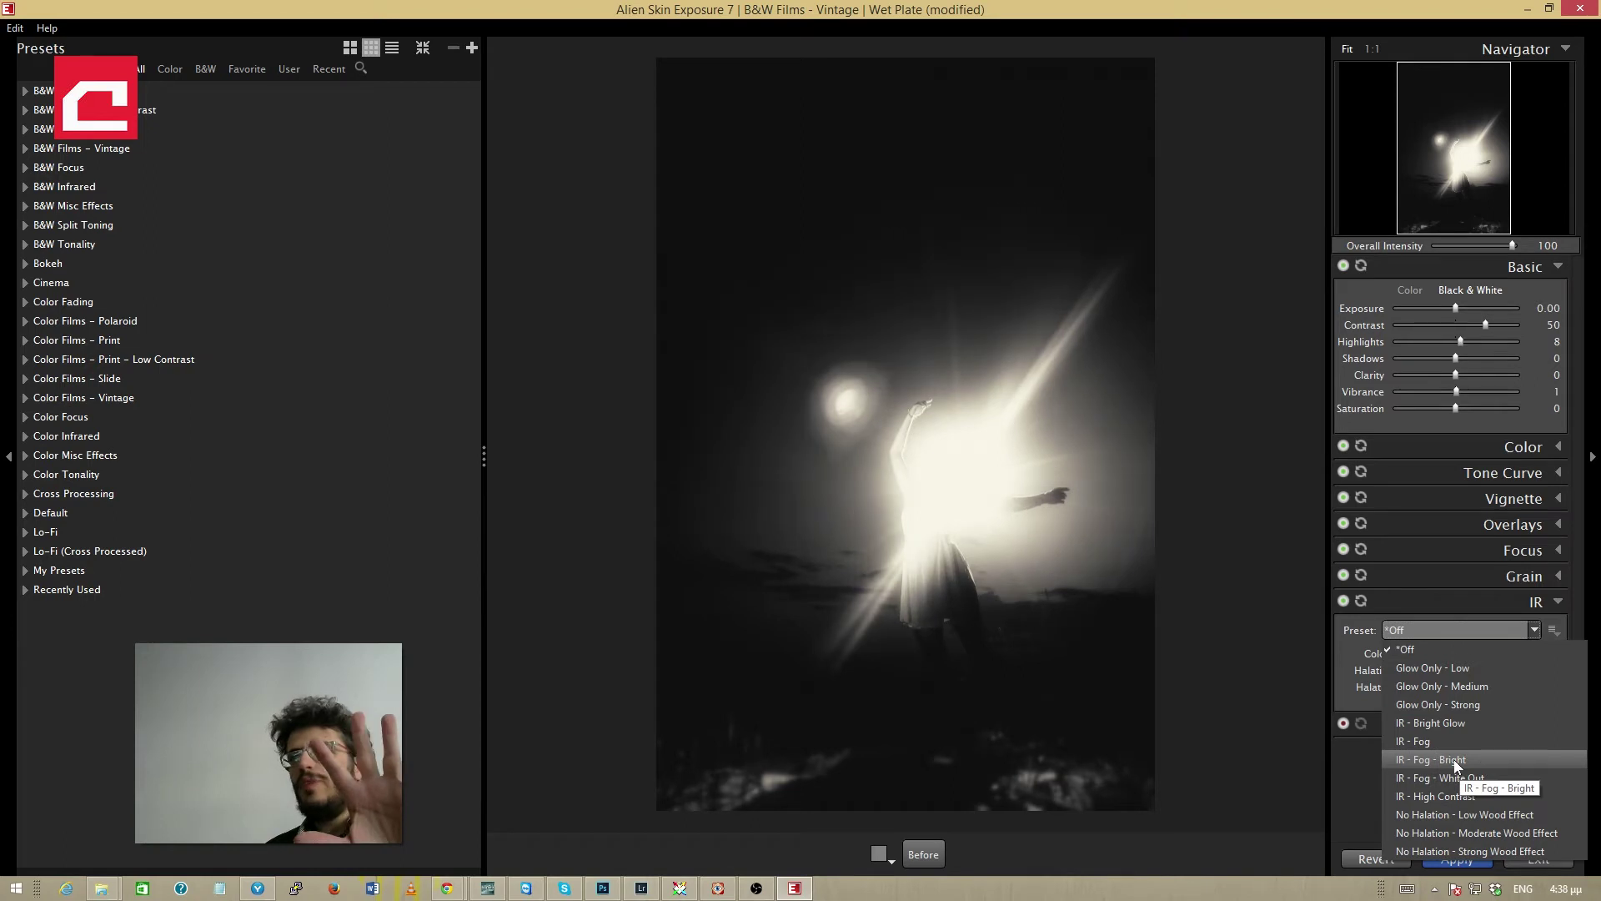
left_click(1454, 759)
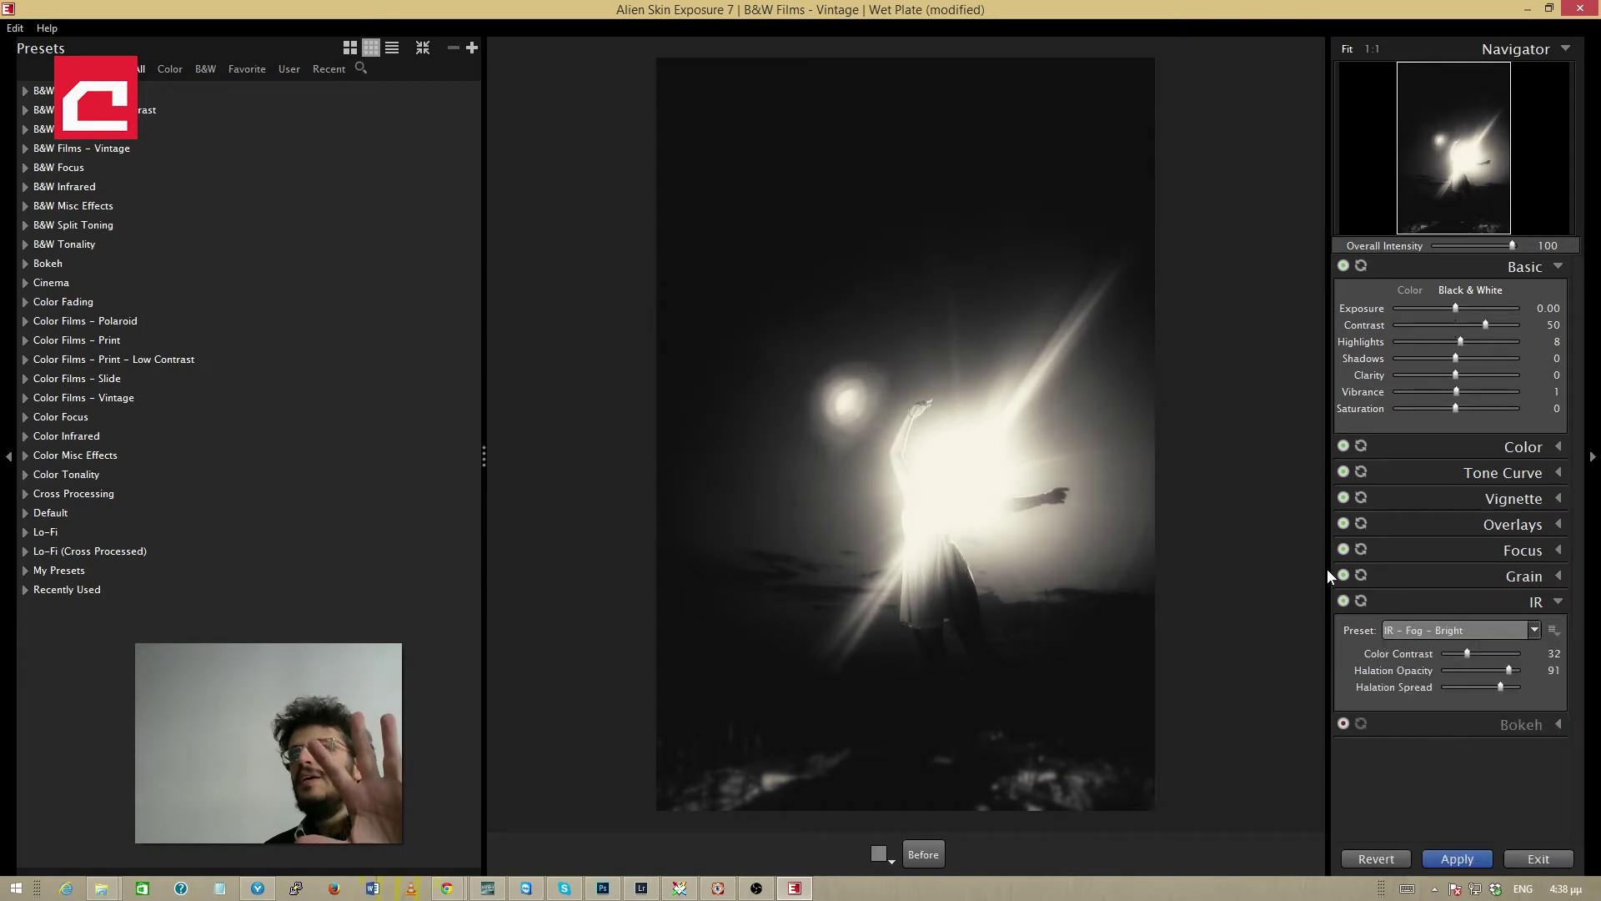
left_click(1344, 602)
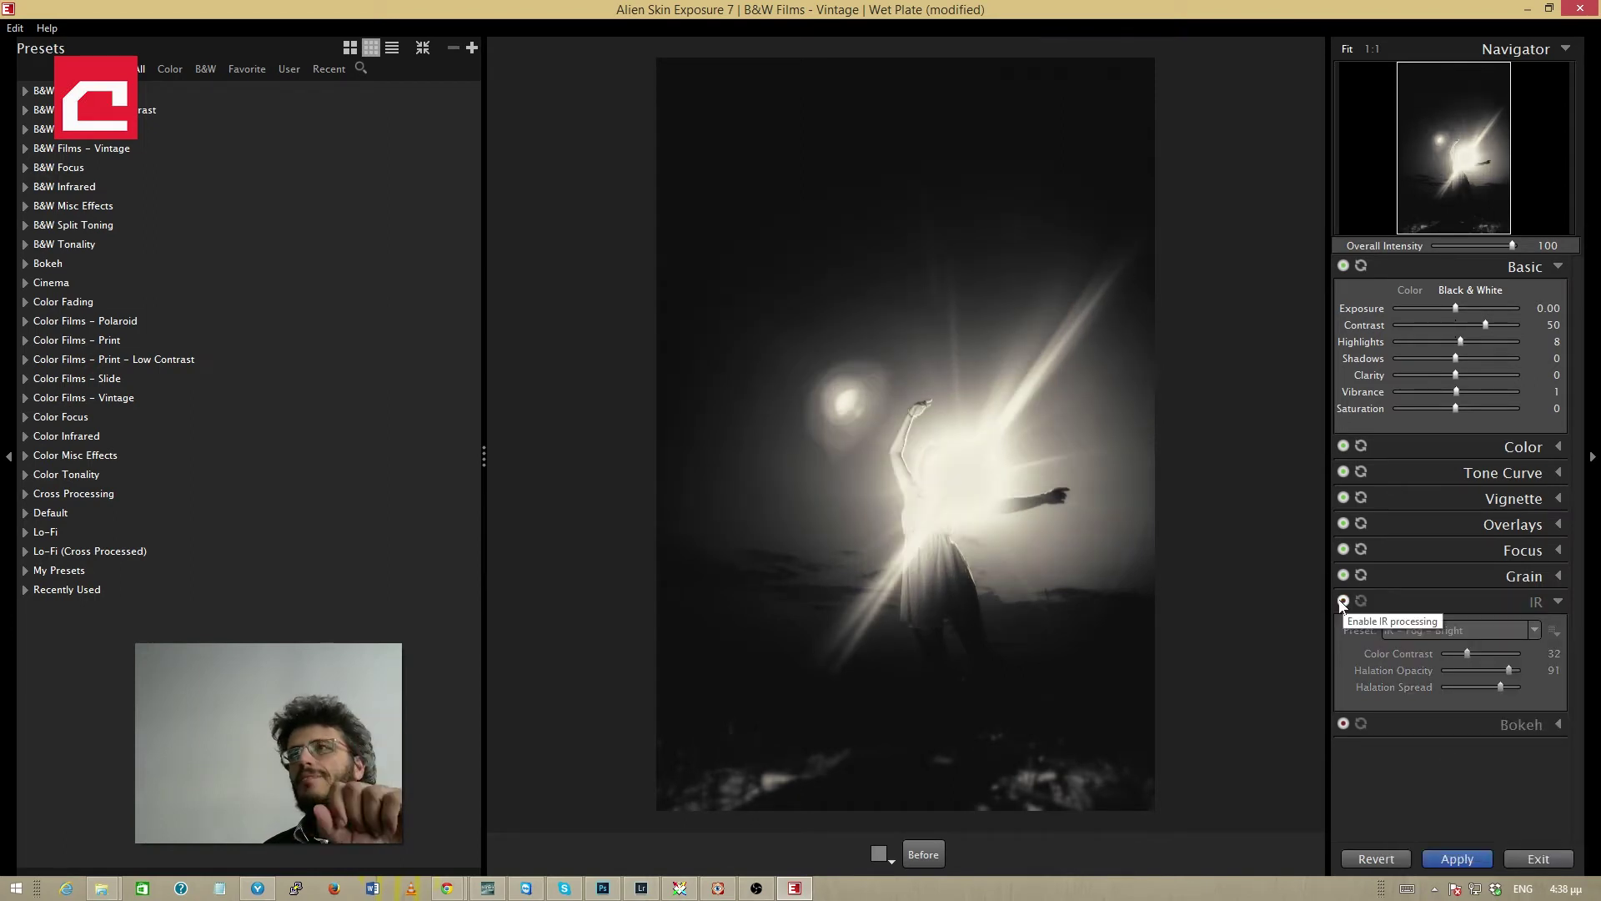
left_click(1344, 602)
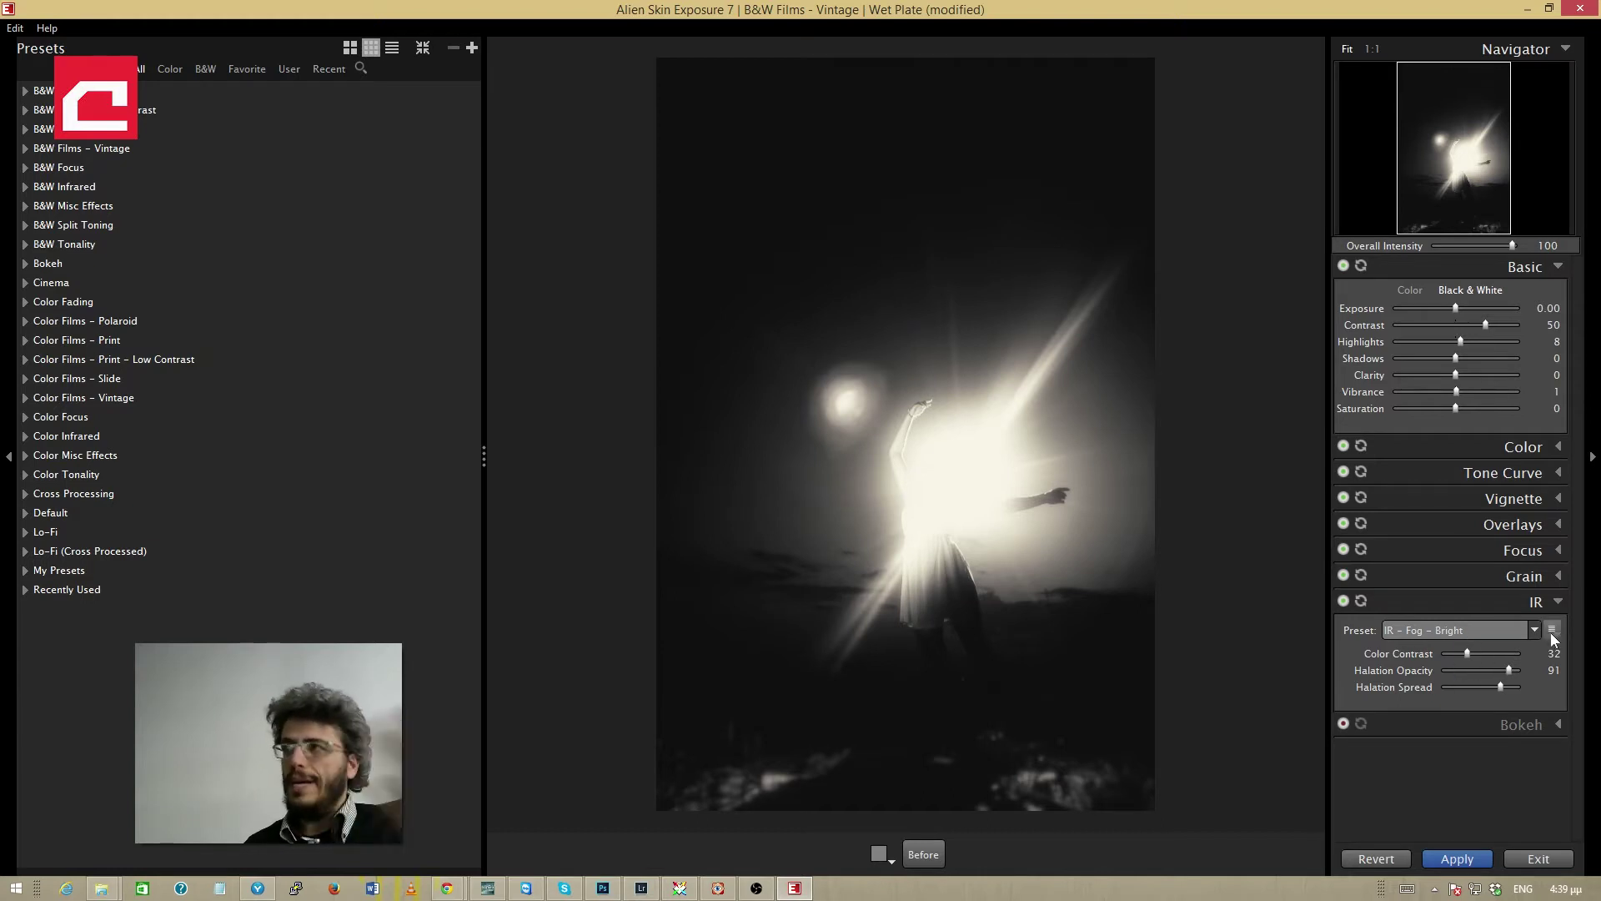
Step: Reduce the Color Contrast of the IR effect to 2
left_click_drag(1468, 655, 1457, 656)
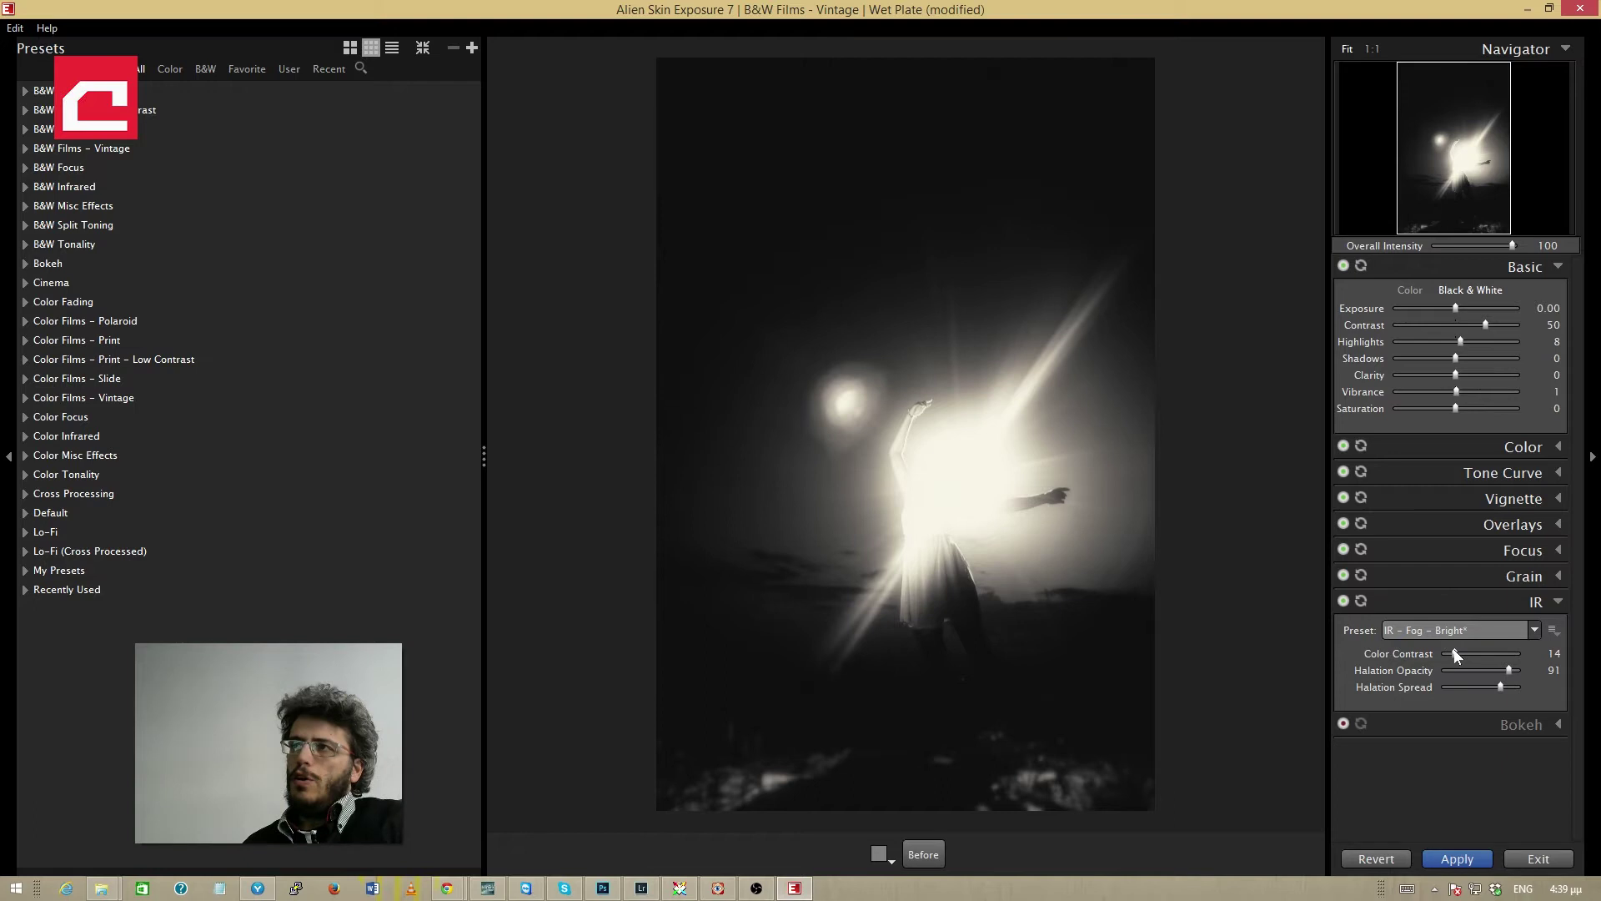
left_click_drag(1457, 655, 1446, 655)
left_click(1435, 634)
left_click(1419, 634)
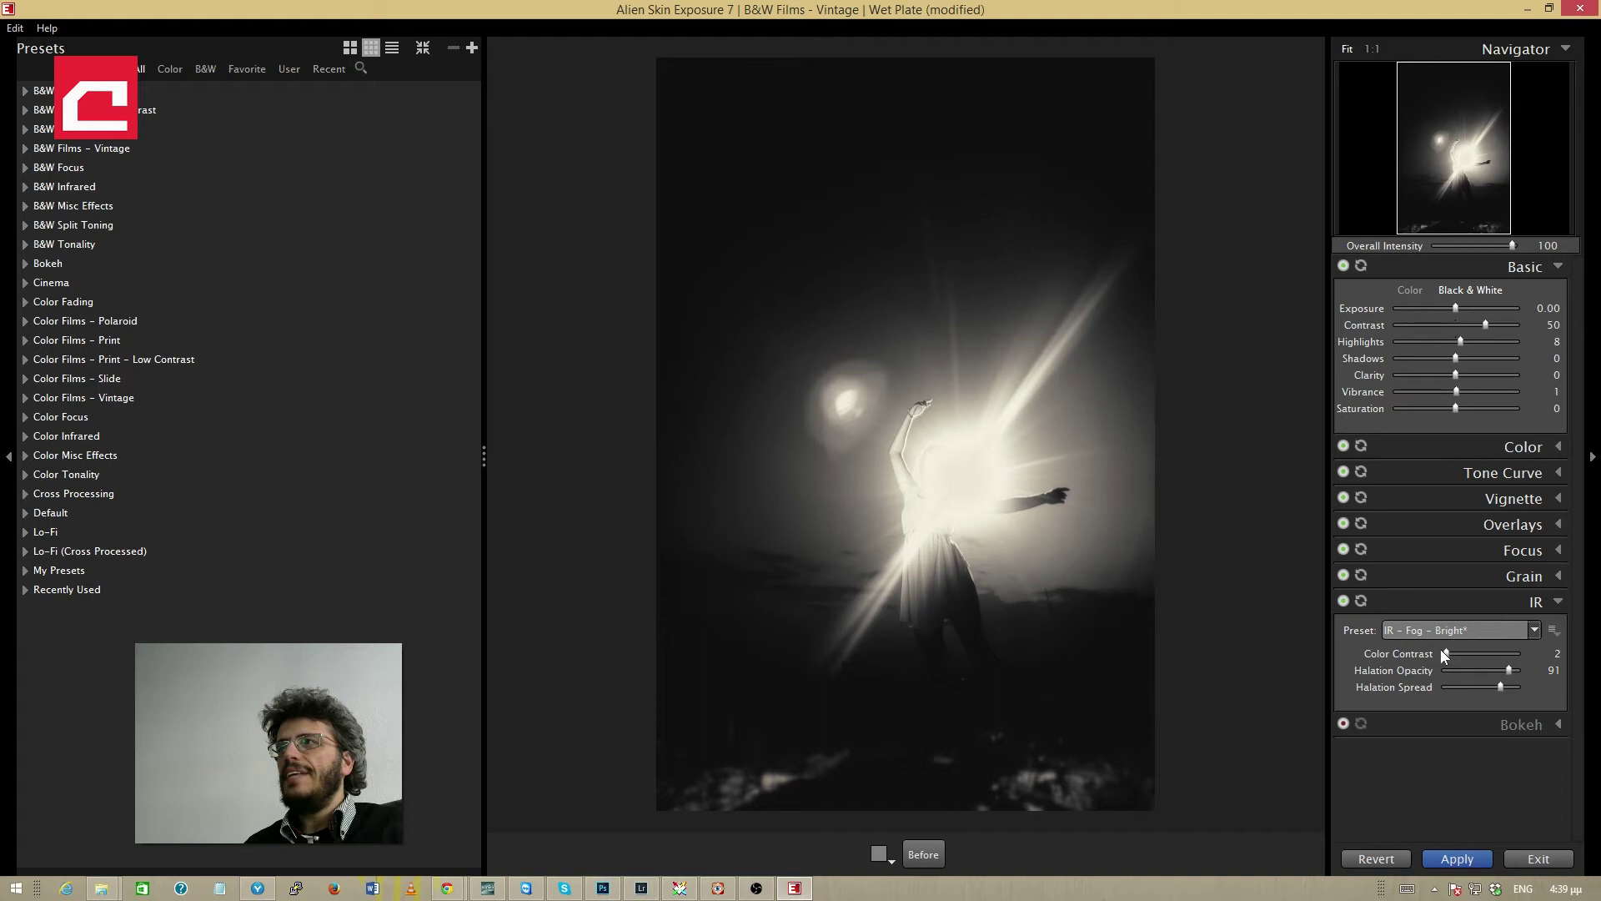
Step: Reset the Color Contrast of the IR effect to 32 and lower the Basic Highlights to -76
double_click(1444, 654)
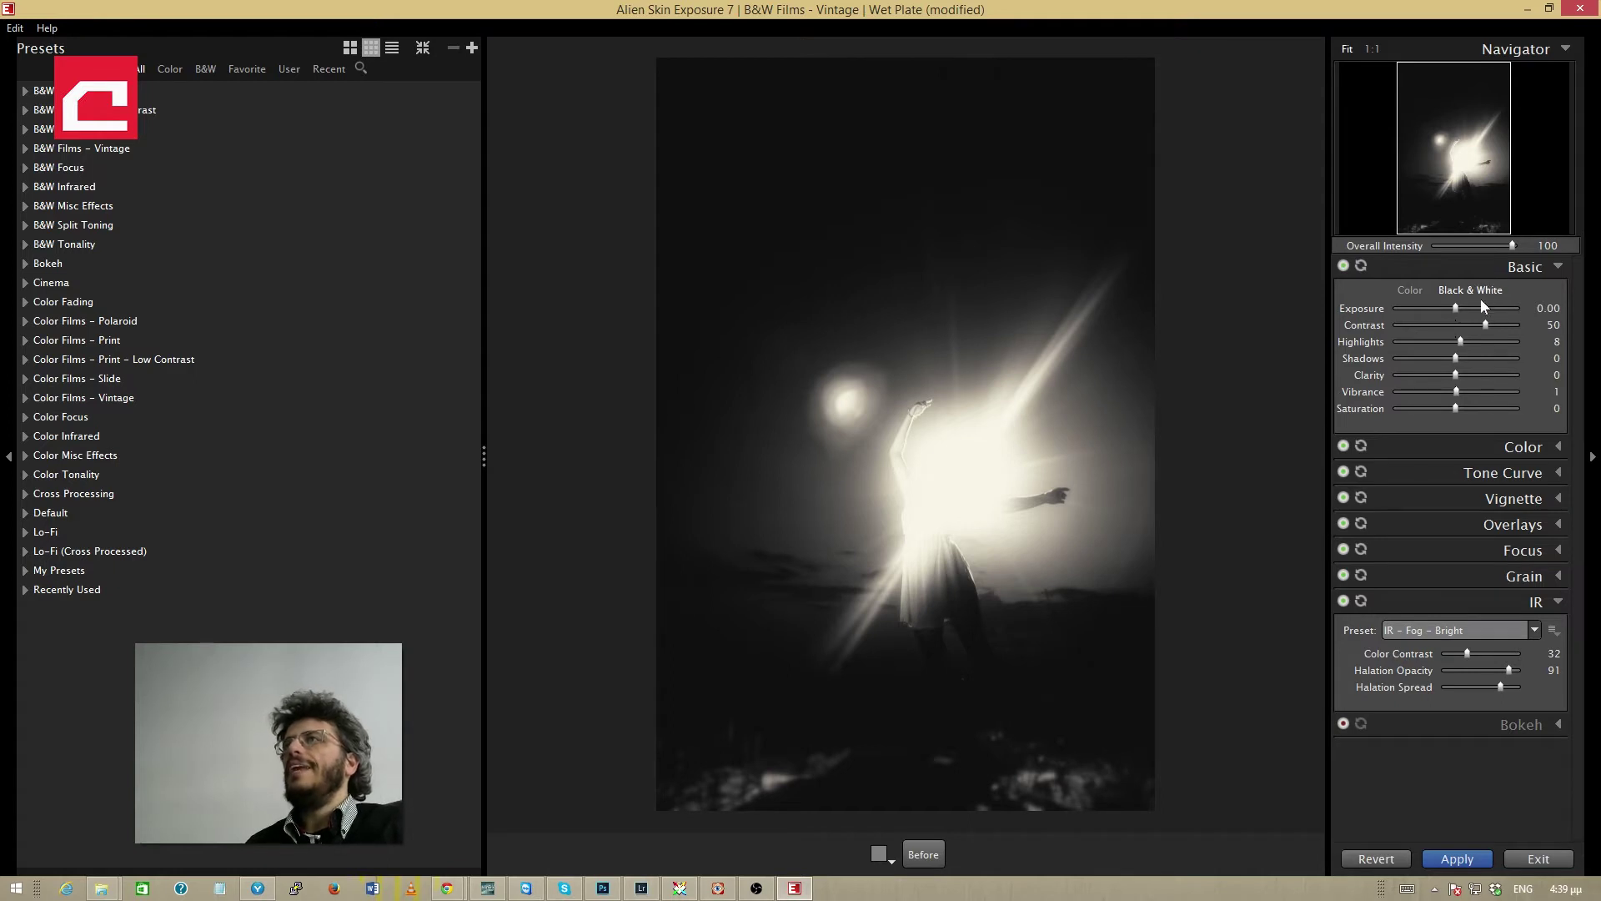
left_click_drag(1461, 341, 1436, 342)
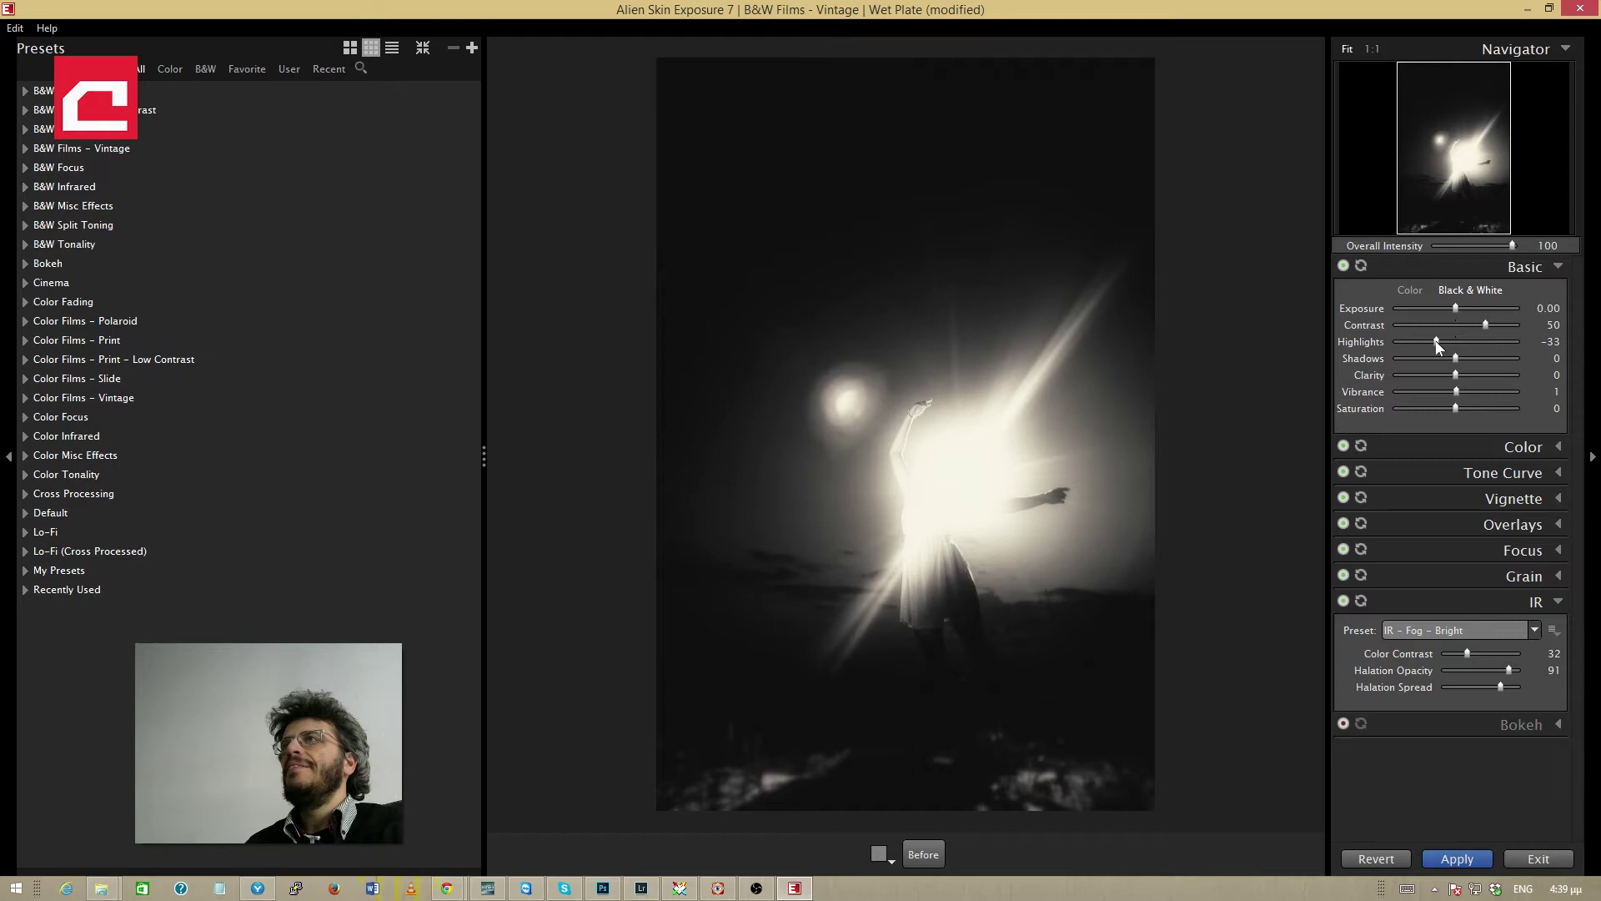
left_click_drag(1434, 340, 1409, 341)
Step: Reshape the upper part of the Gray tone curve by moving its upper point to Input 65,76 and Output 82,61
left_click(1525, 474)
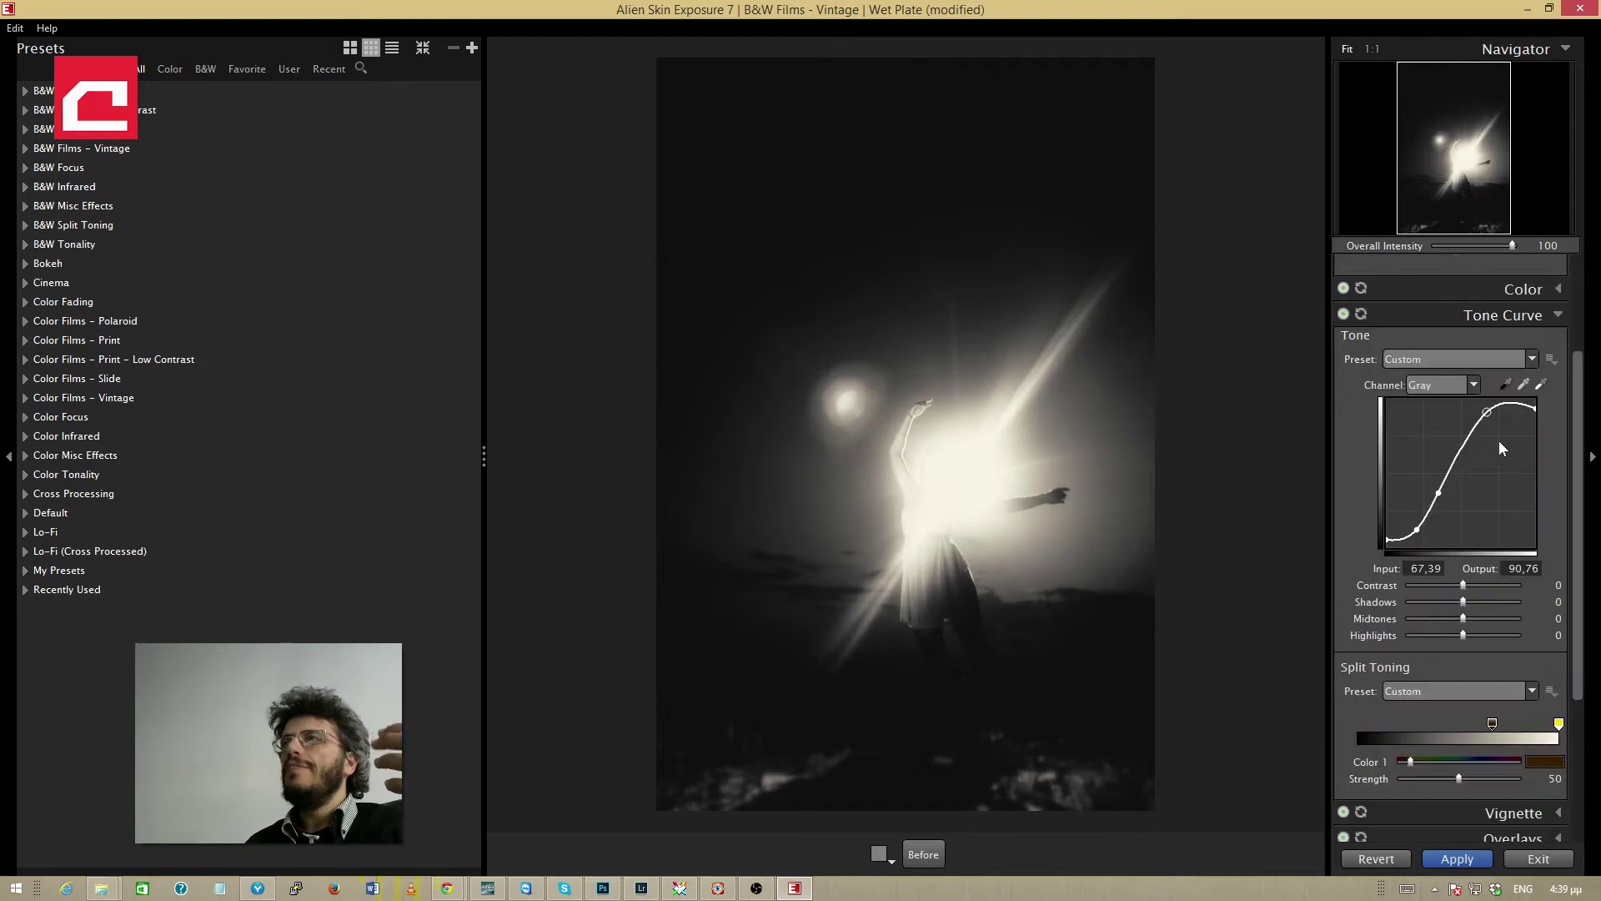
left_click_drag(1485, 412, 1488, 431)
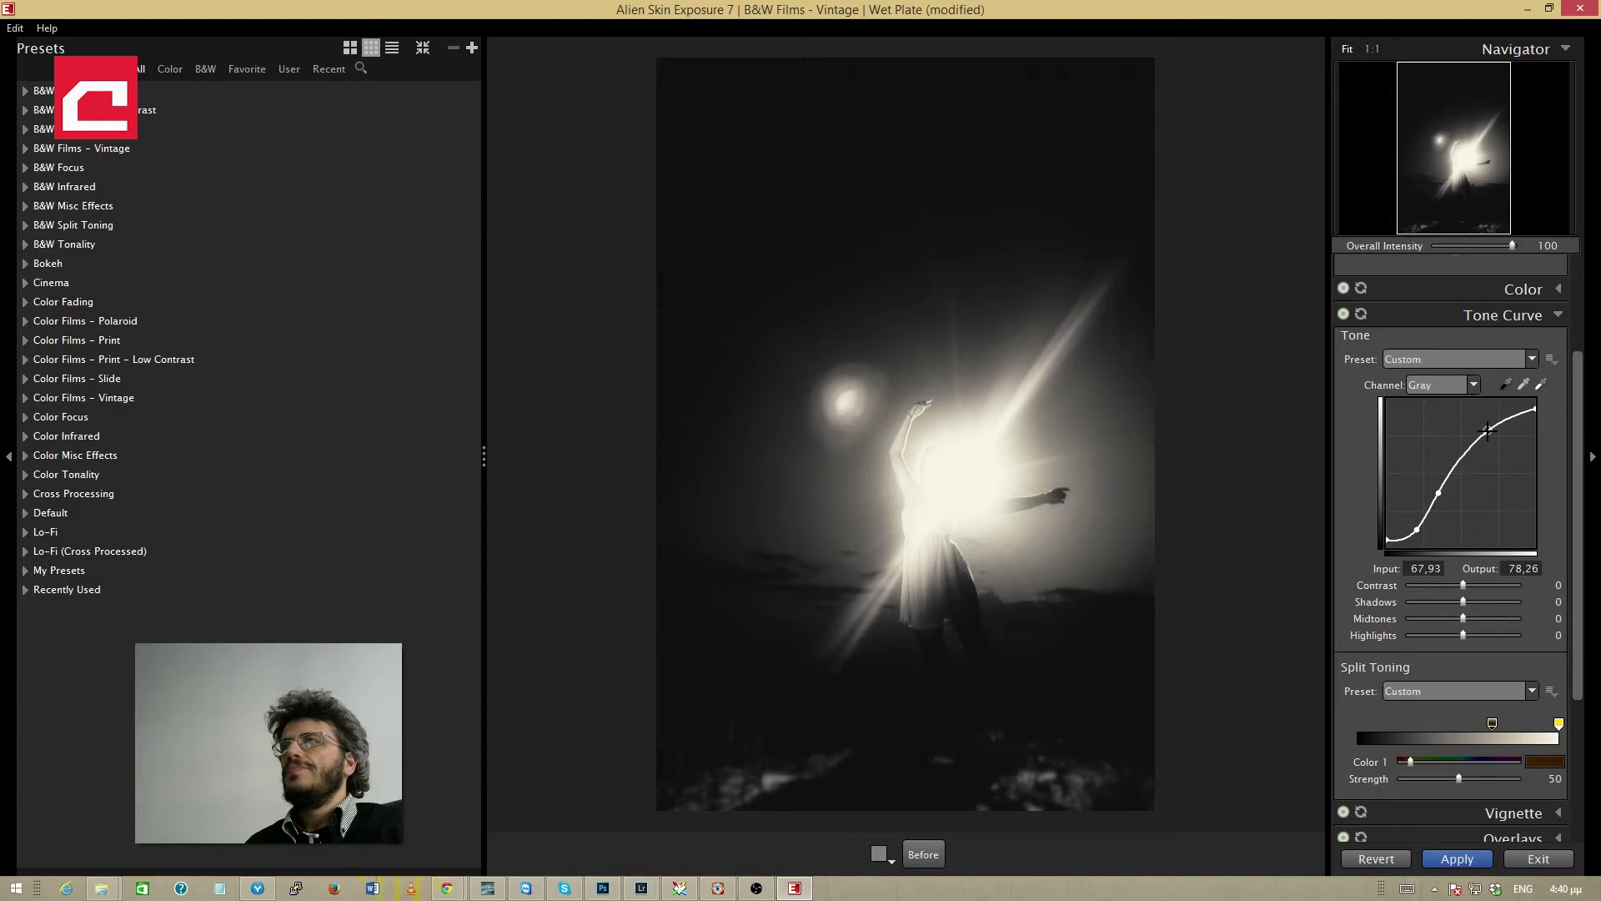
left_click_drag(1488, 432, 1498, 428)
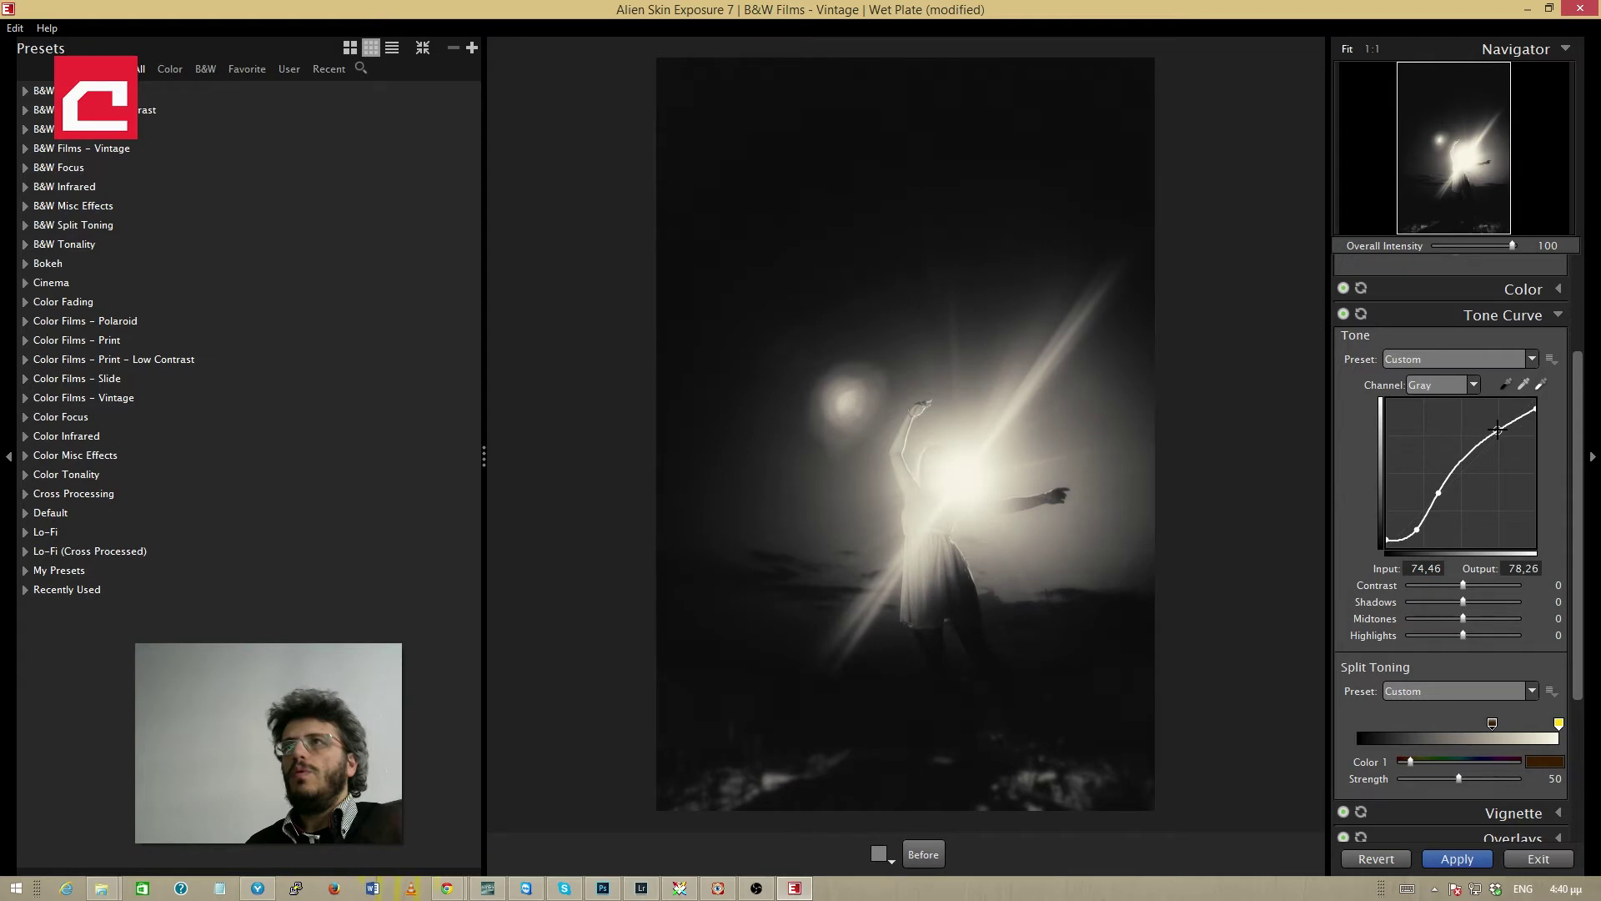
left_click_drag(1498, 428, 1491, 409)
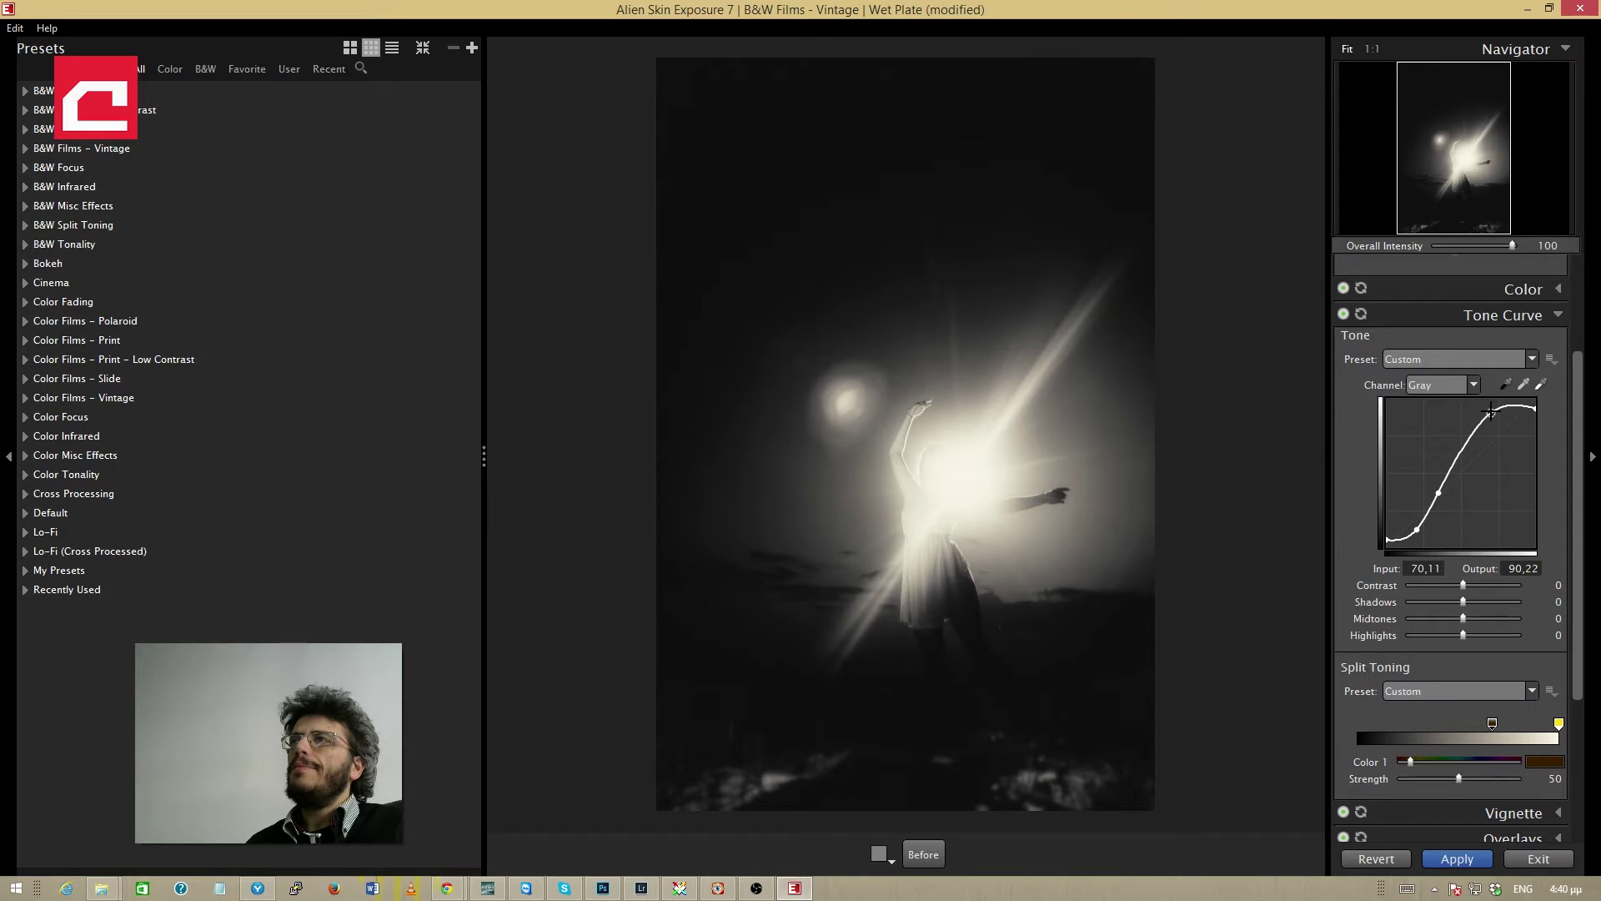
left_click_drag(1490, 410, 1490, 412)
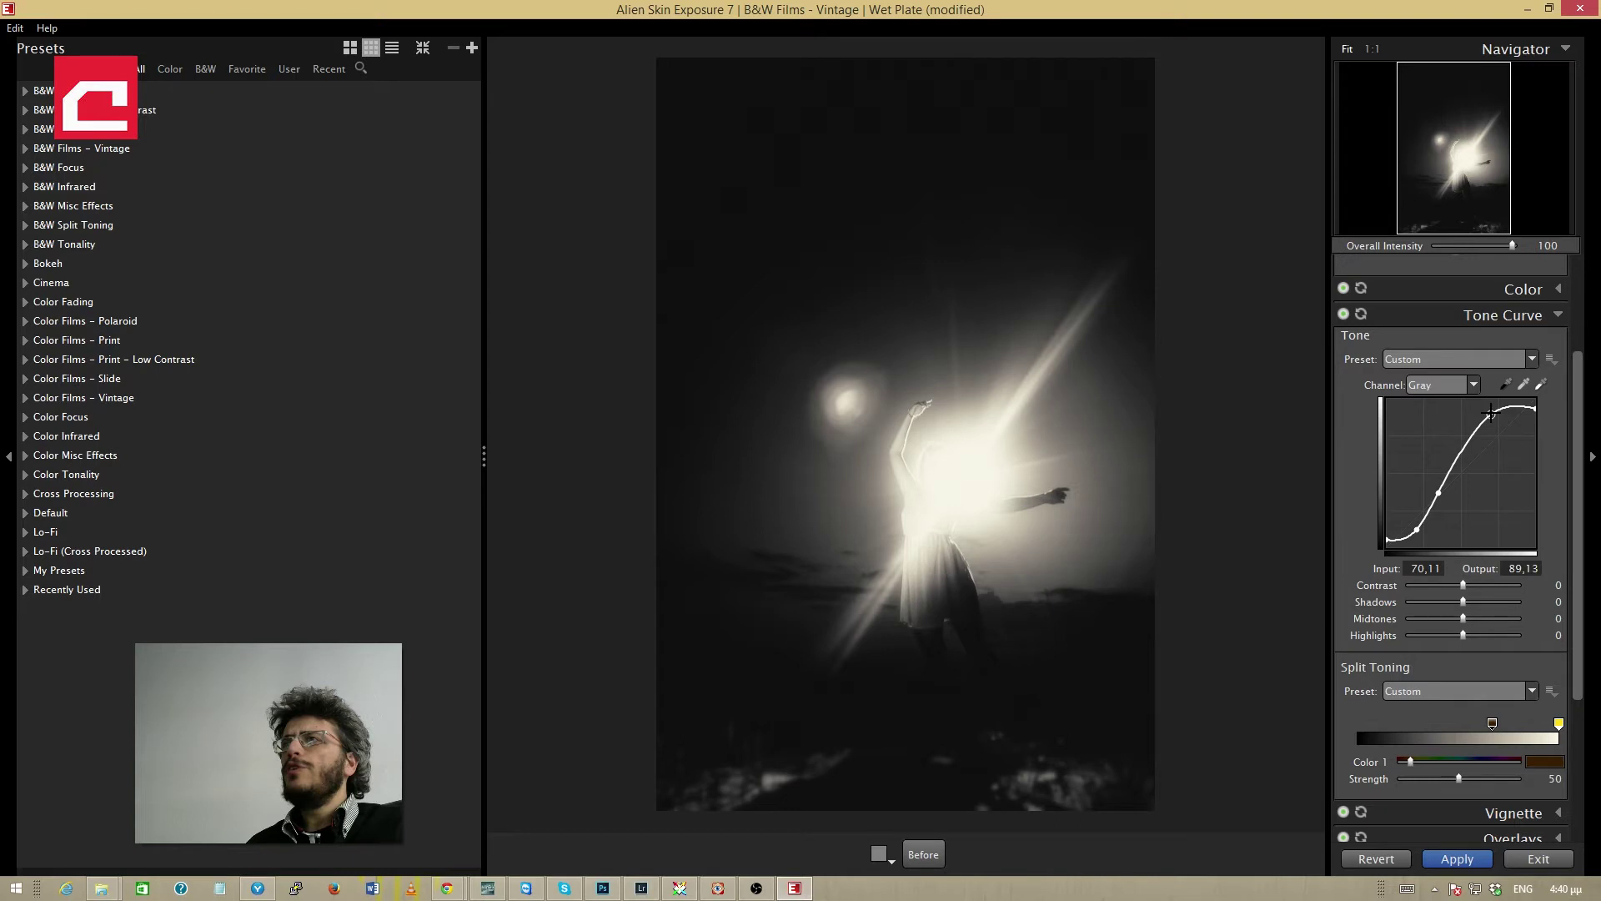
left_click_drag(1491, 412, 1481, 417)
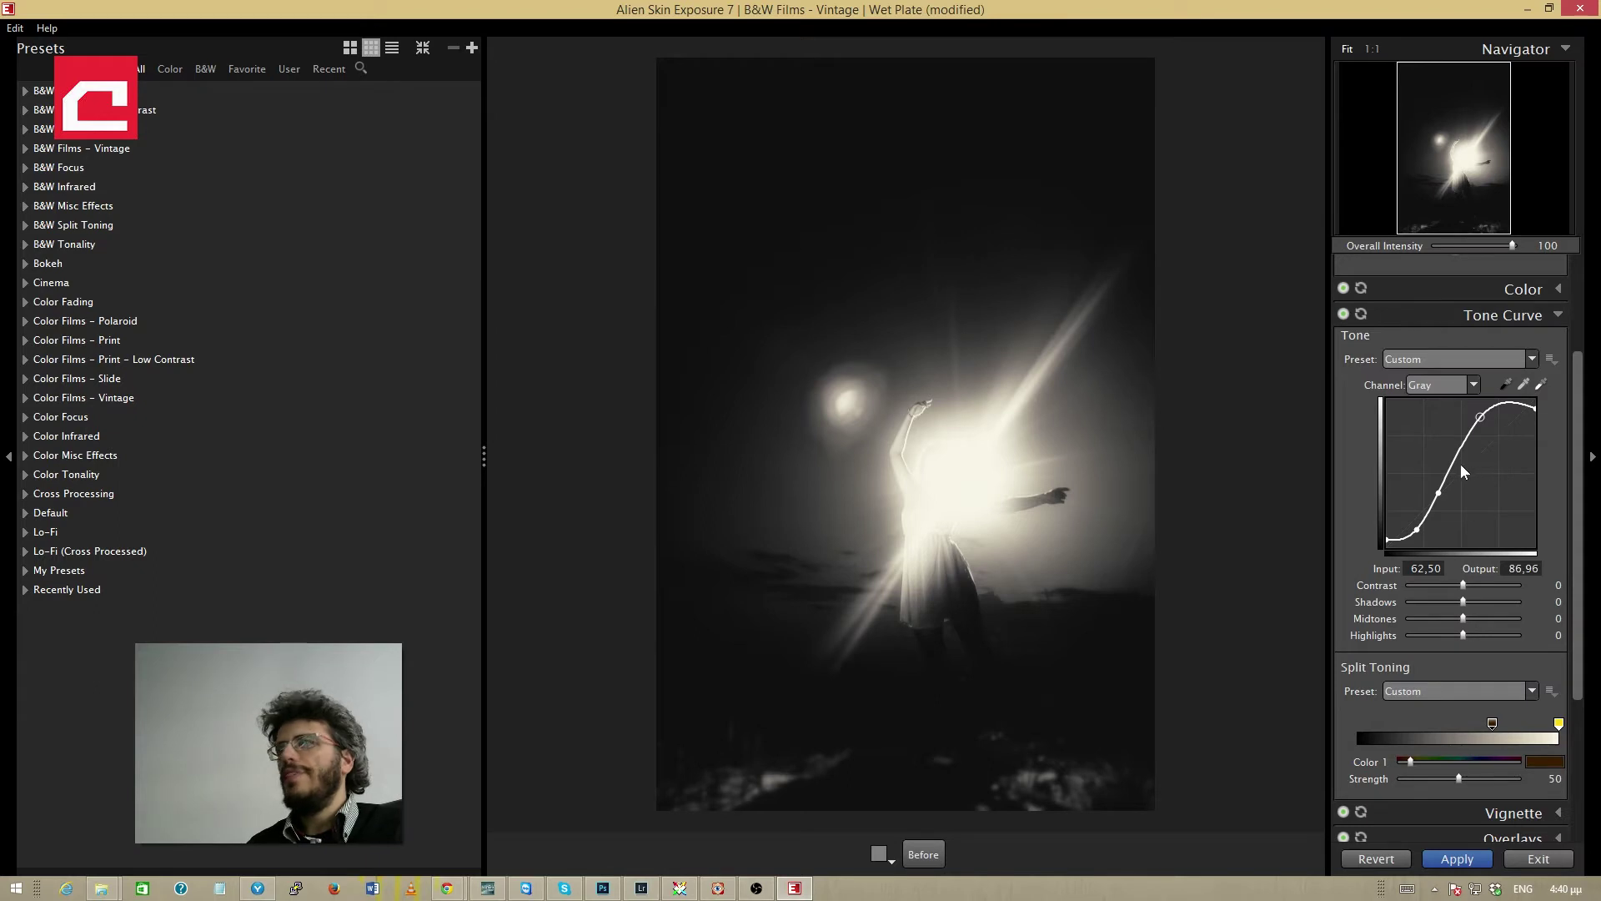
left_click_drag(1478, 415, 1481, 420)
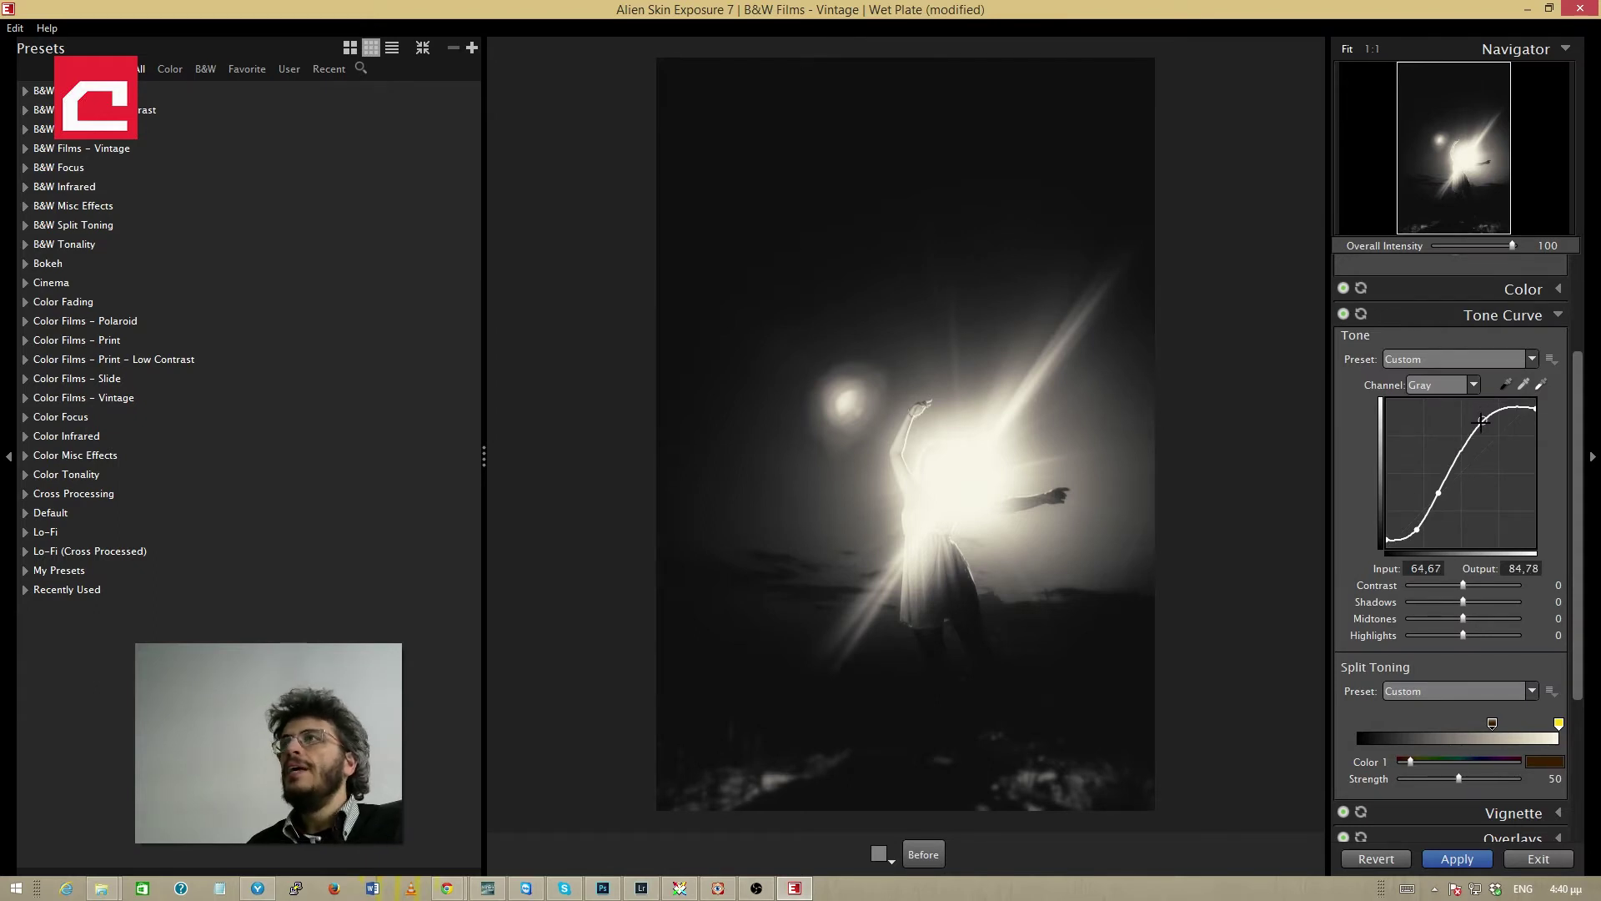
left_click_drag(1481, 419, 1485, 424)
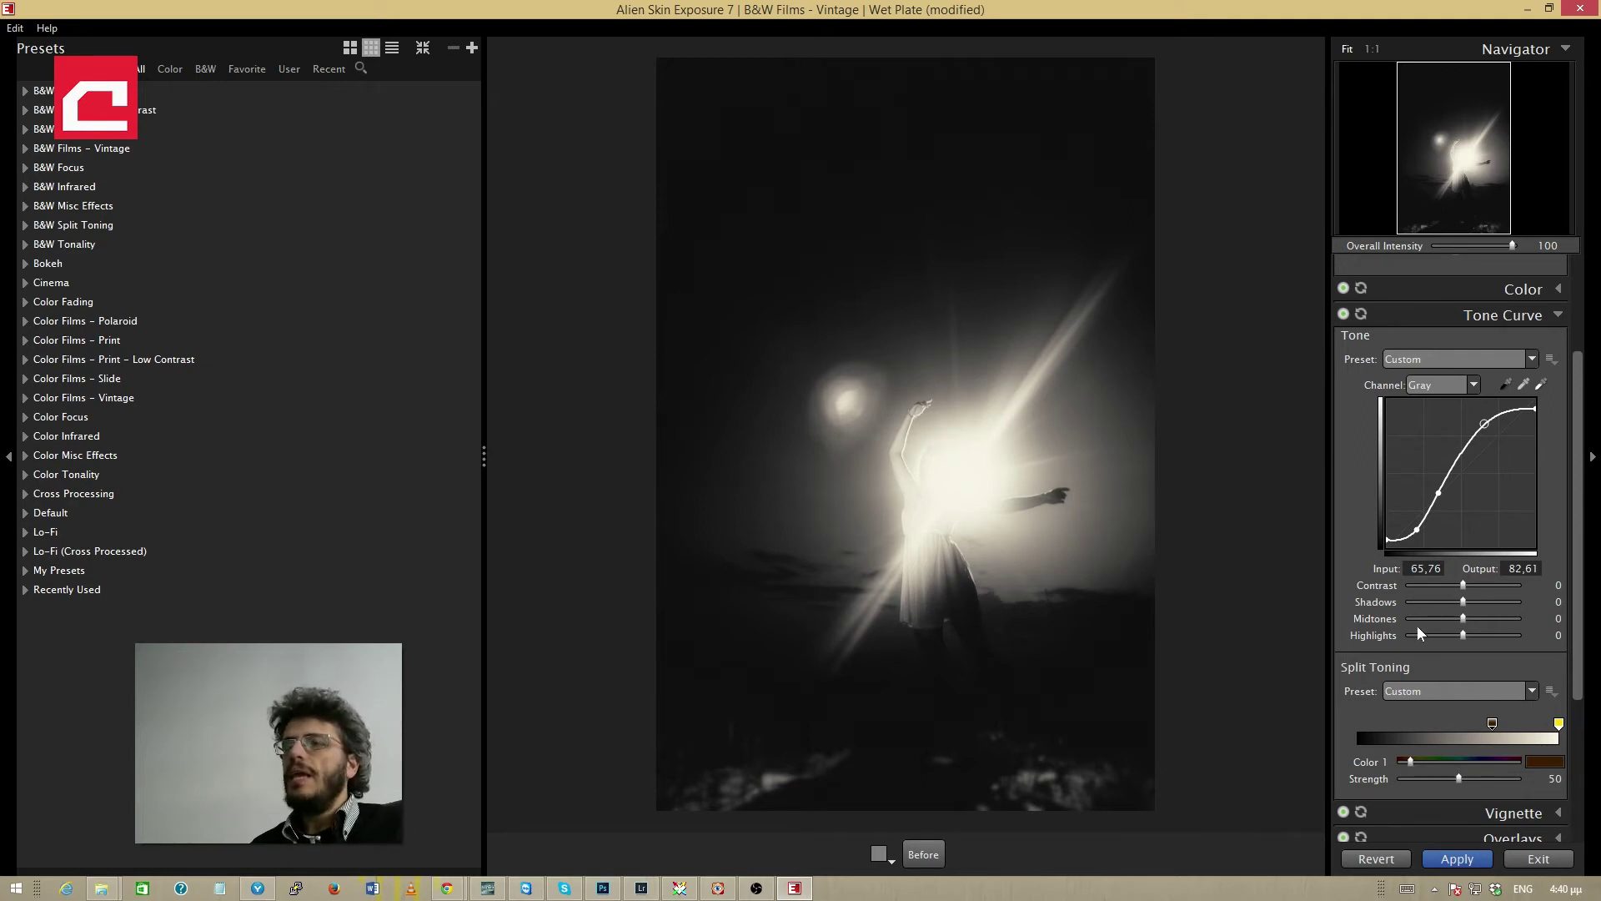
left_click(1559, 314)
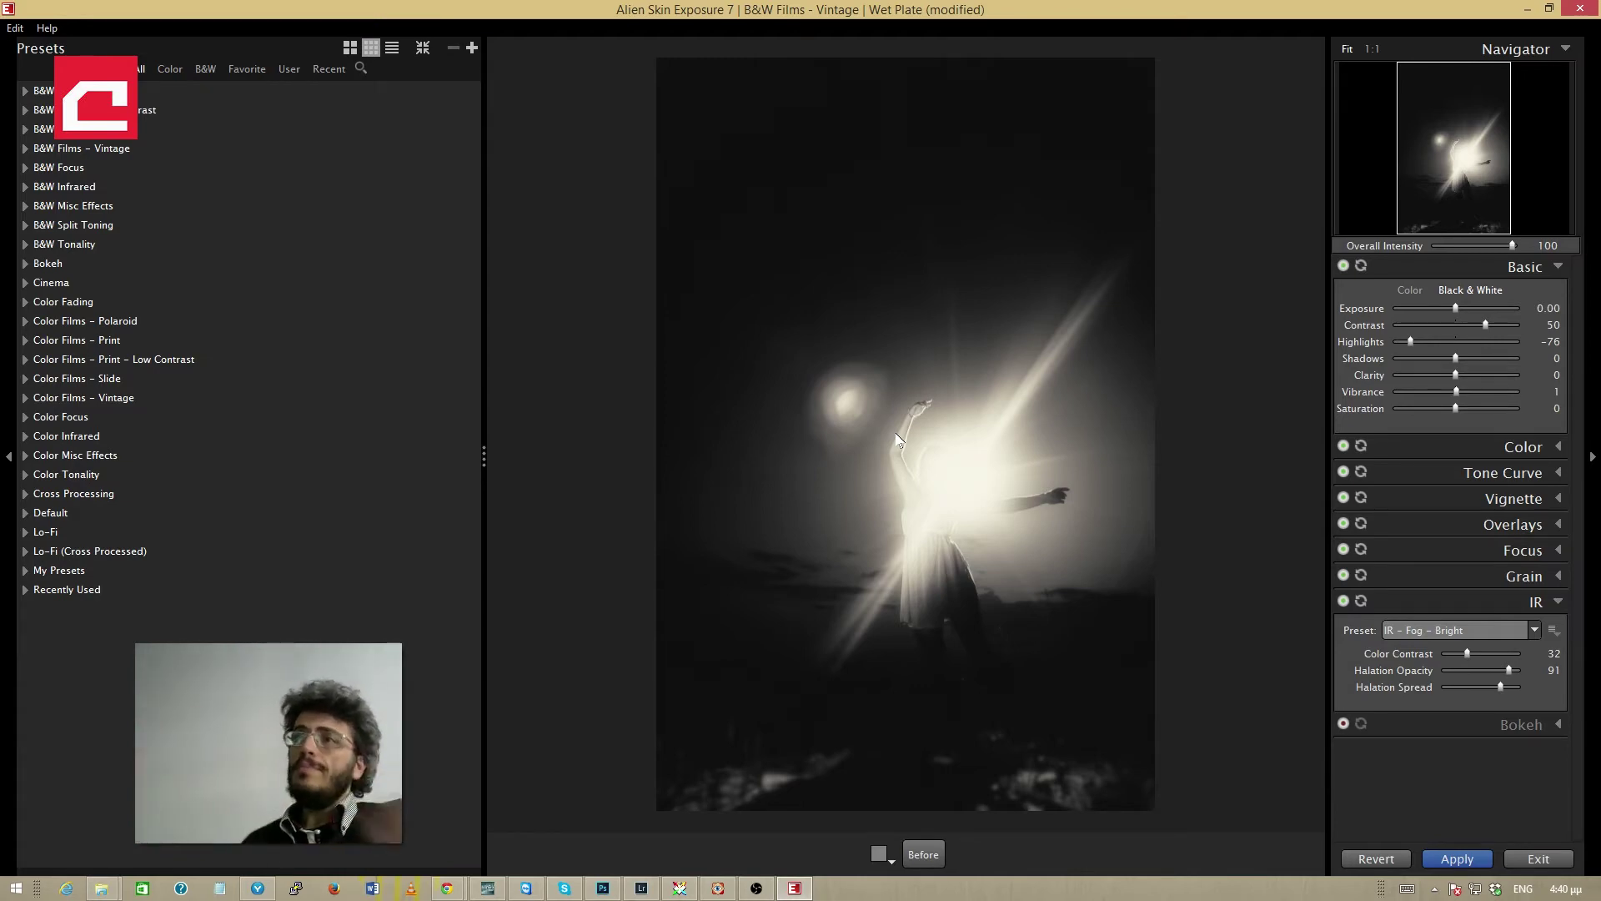
Step: Apply the Wet Plate look to the photo in Photoshop, then reopen the Alien Skin Exposure 7 filter on the resulting layer
left_click(1456, 859)
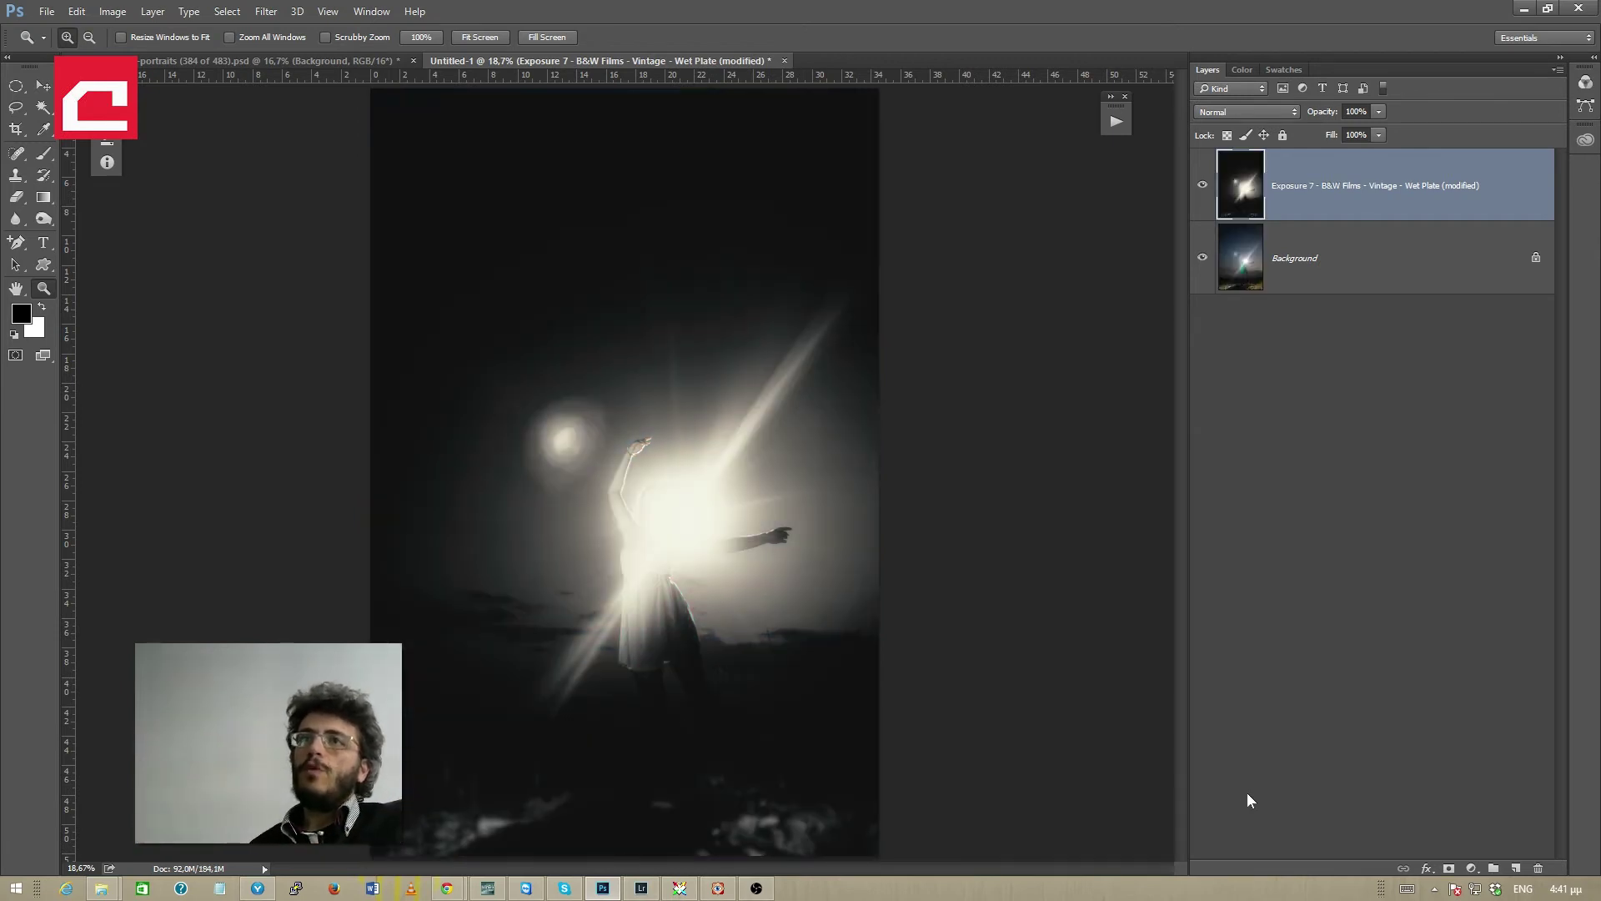
left_click(271, 12)
left_click(1323, 188)
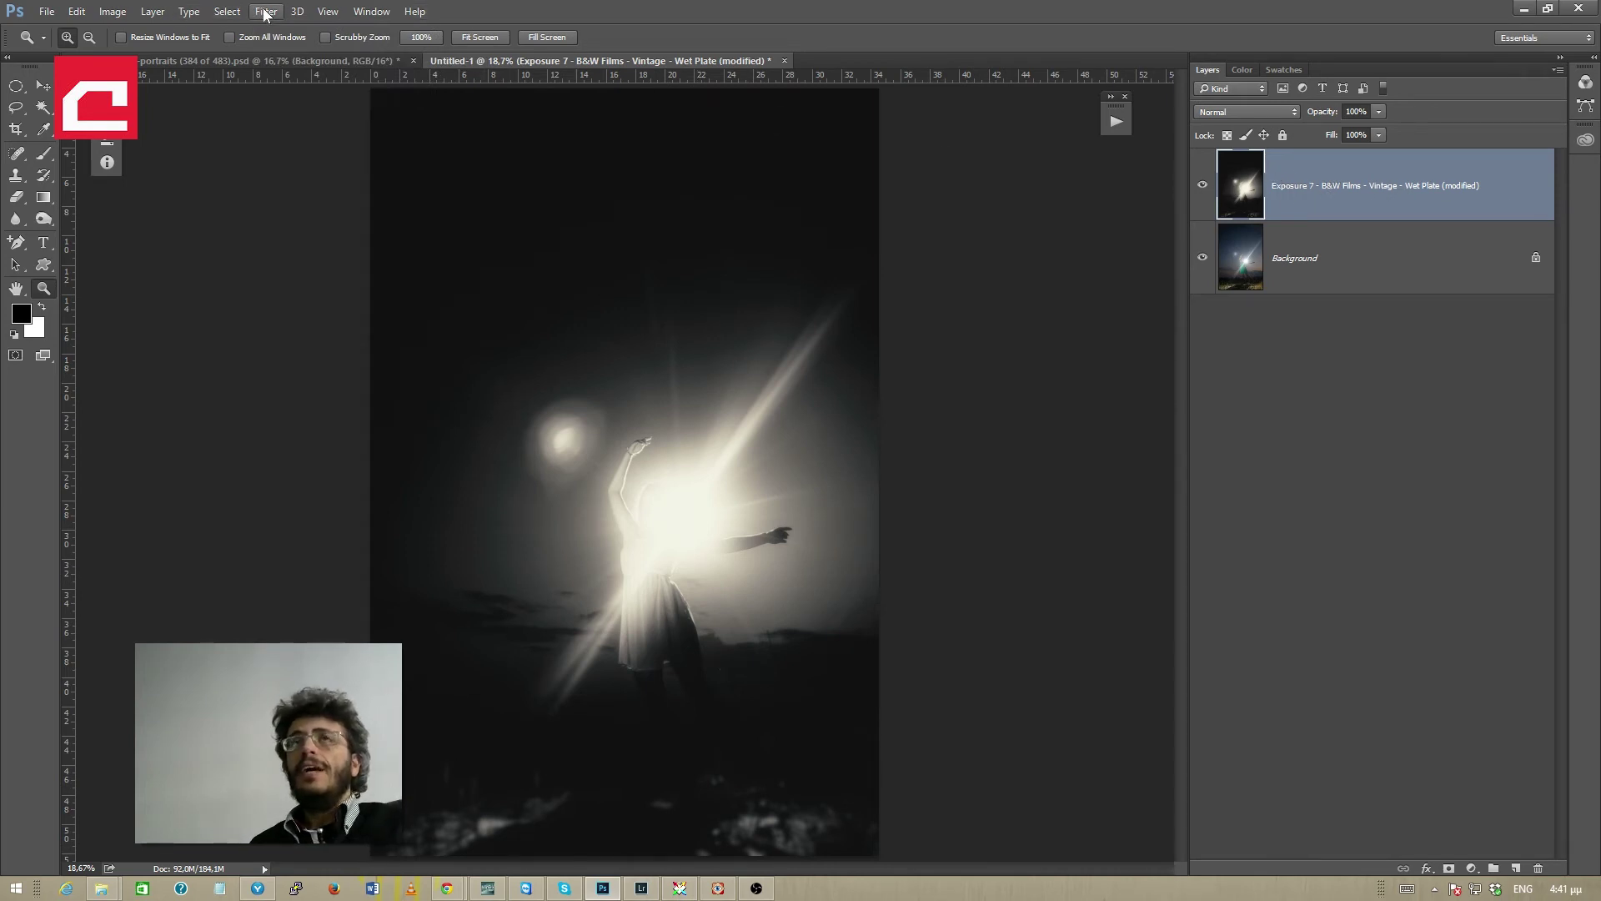
left_click(265, 12)
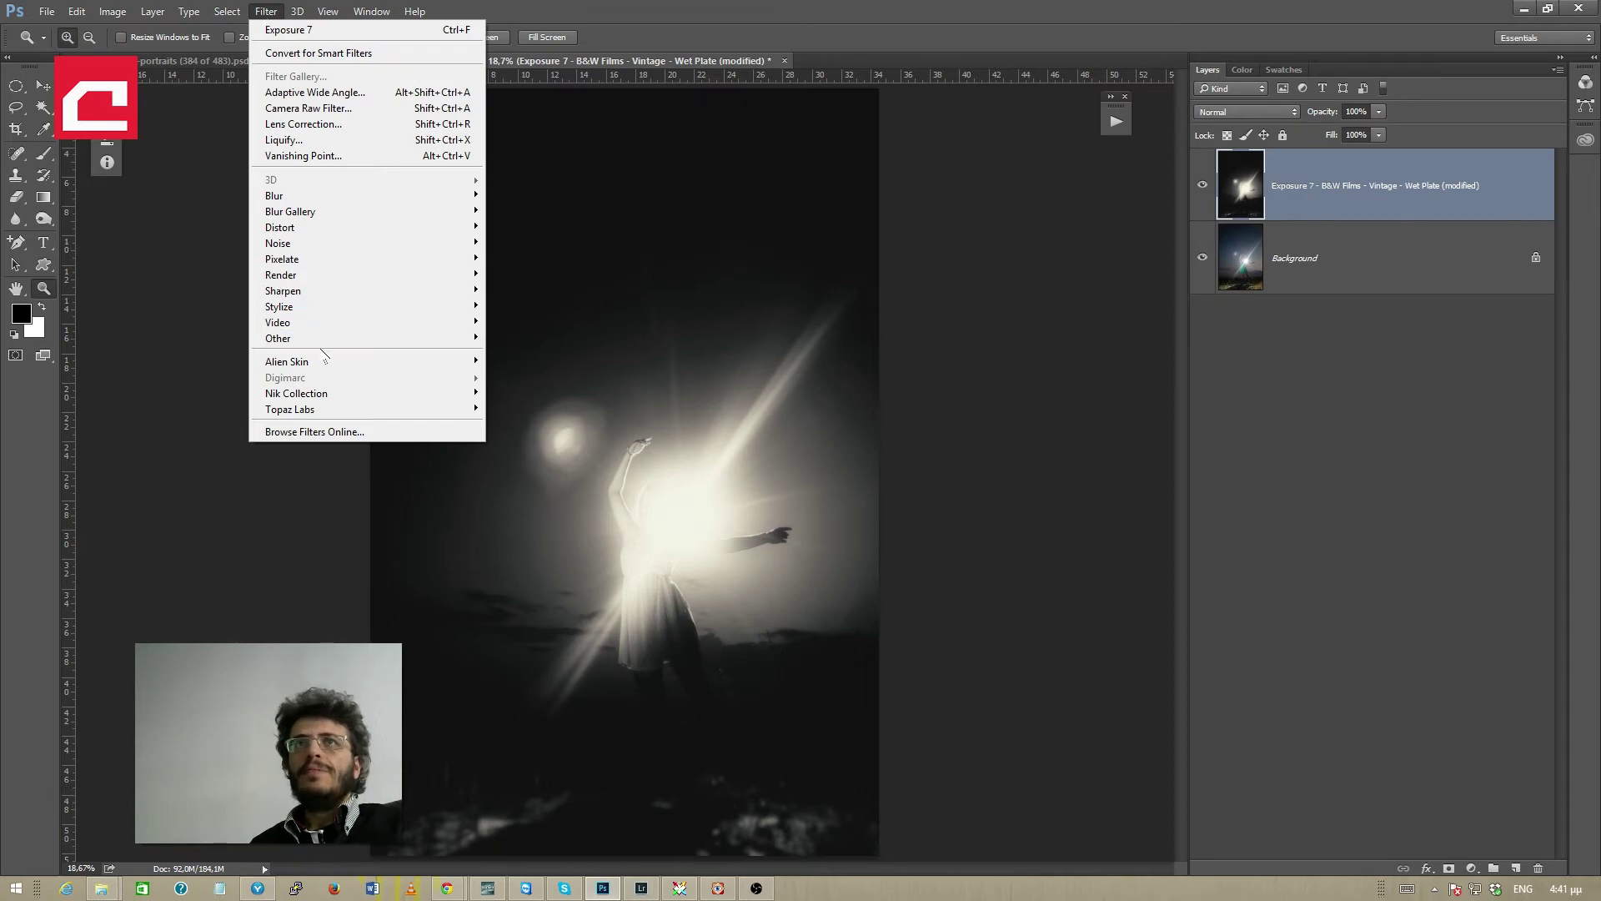
mouse_move(282, 364)
left_click(233, 378)
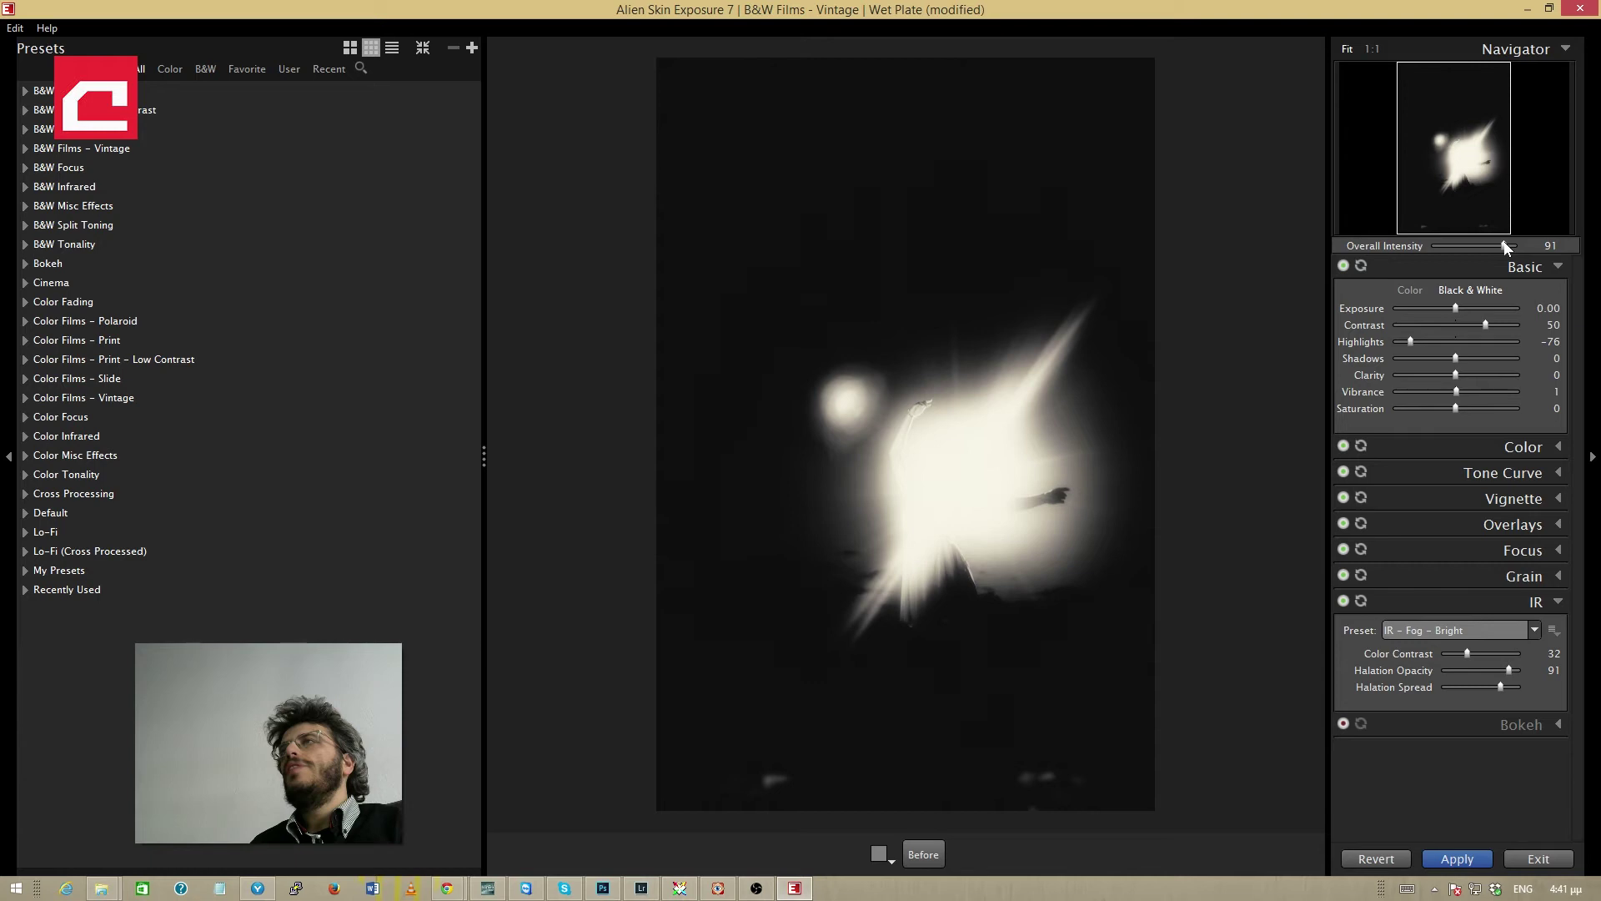
Step: Try an Overall Intensity of 47, compare it with the original photo, and set the Overall Intensity to 60
left_click_drag(1507, 247, 1483, 237)
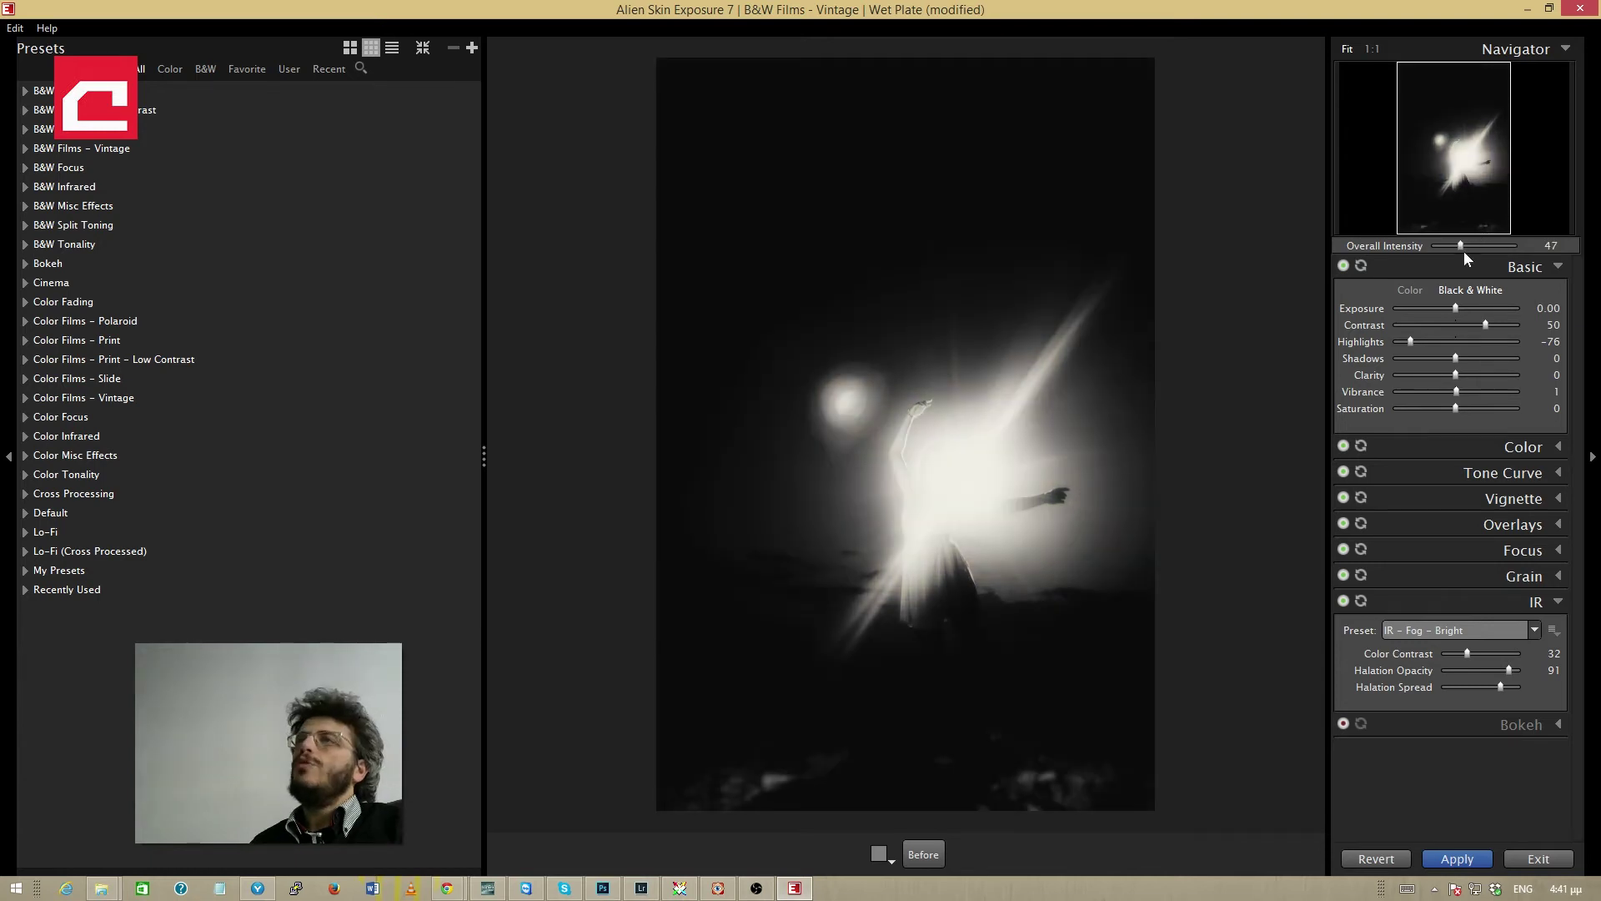
left_click(918, 854)
left_click(919, 854)
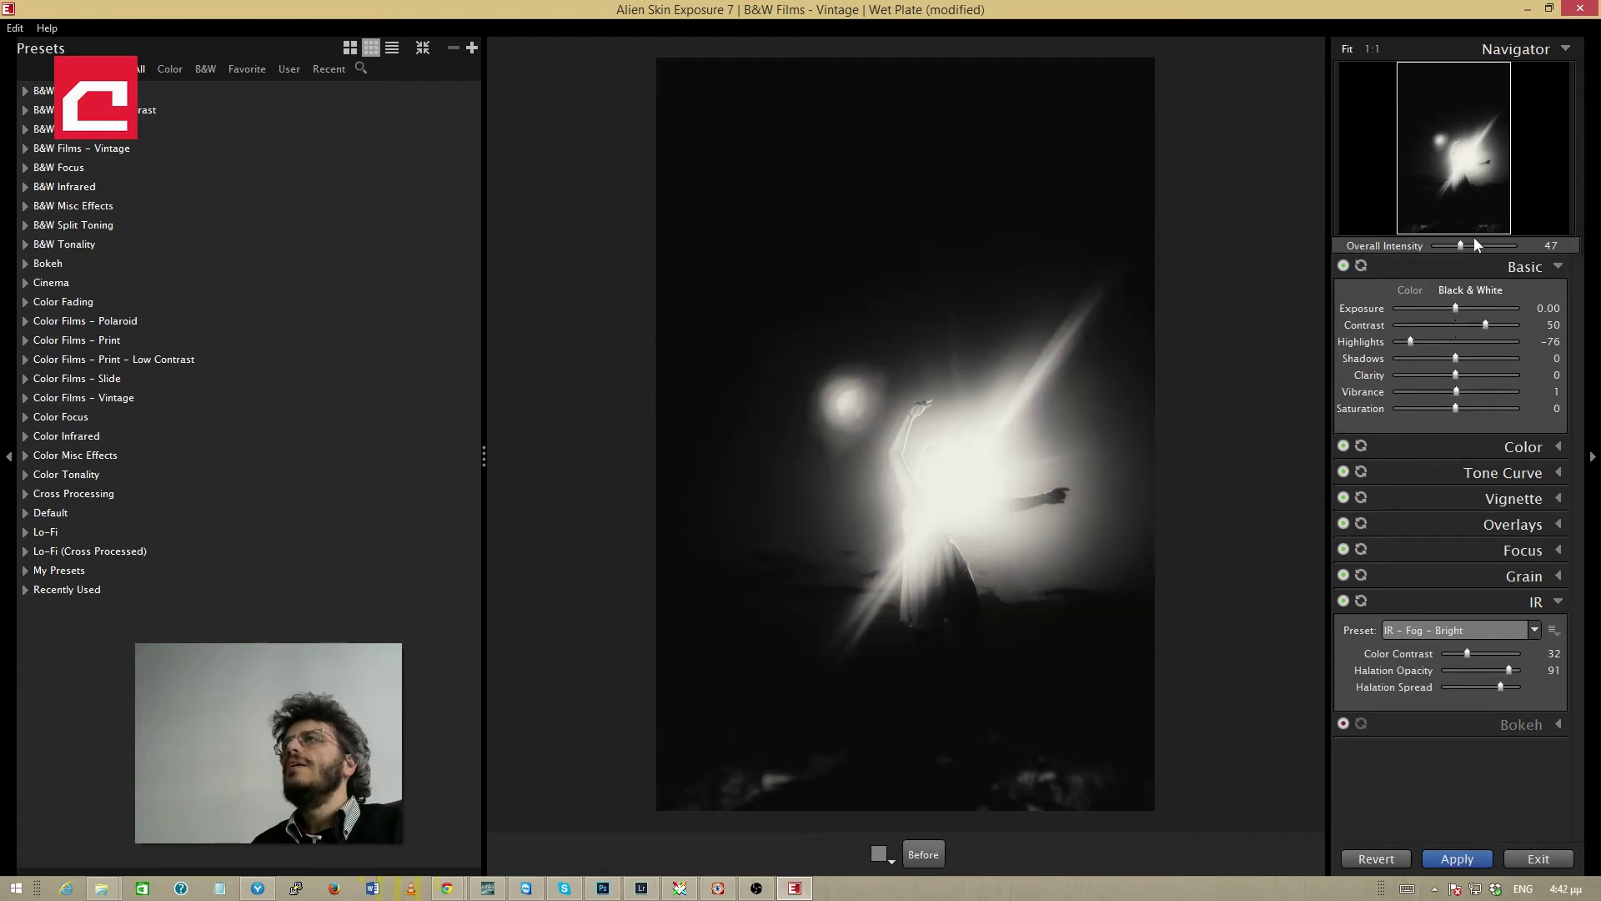
left_click_drag(1463, 247, 1475, 248)
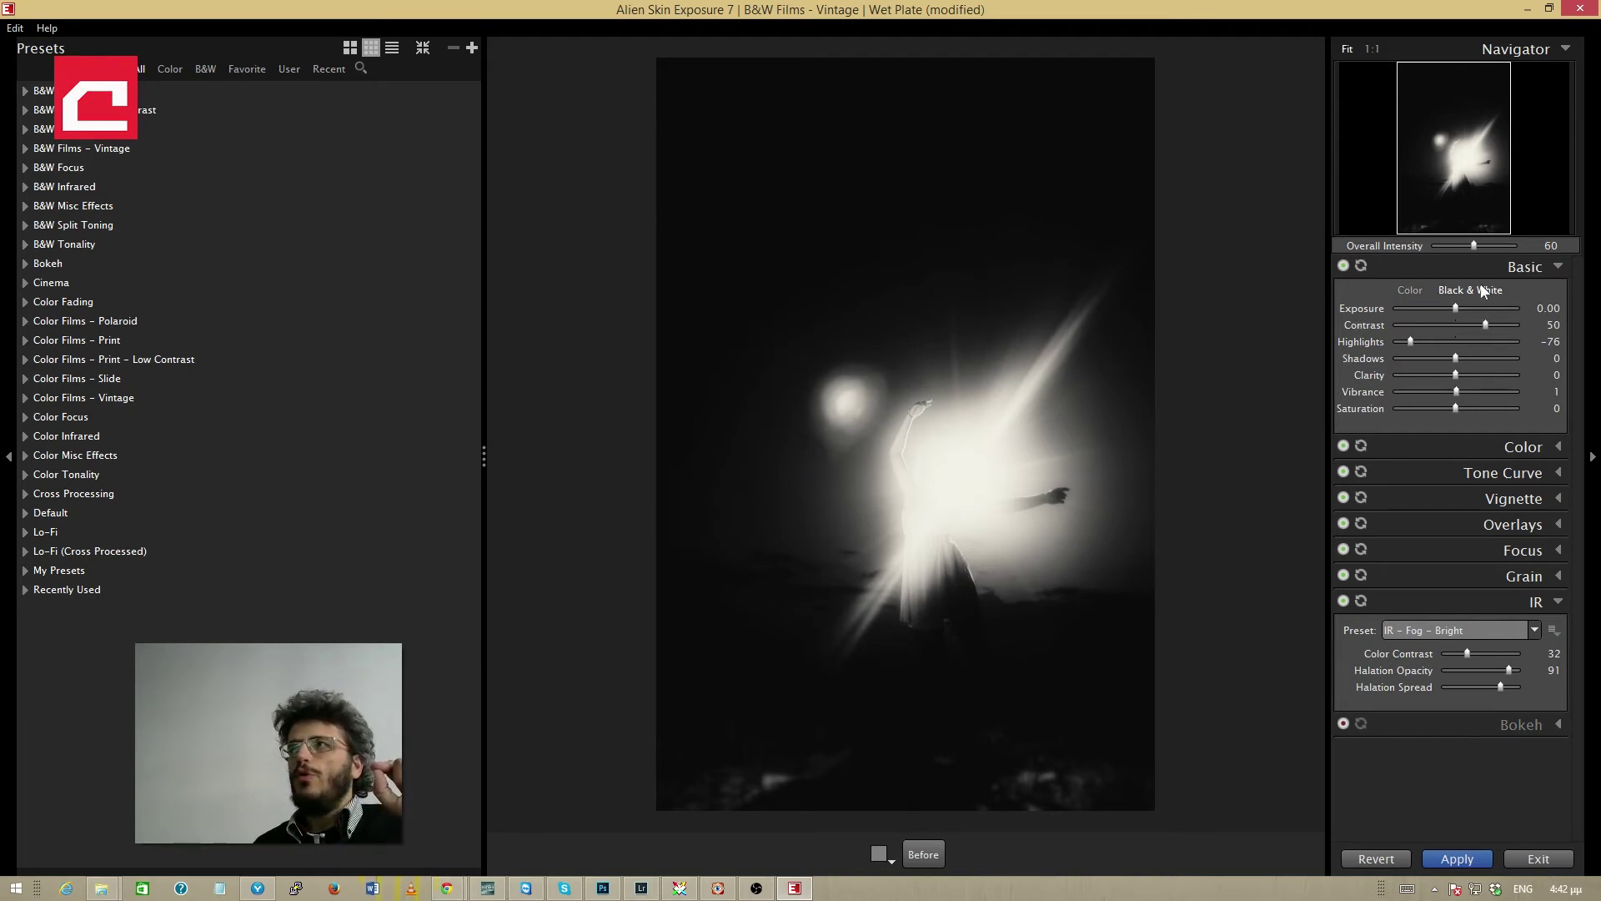
Step: Switch the Basic processing mode from Black & White to Color and disable the Color section
left_click(1408, 292)
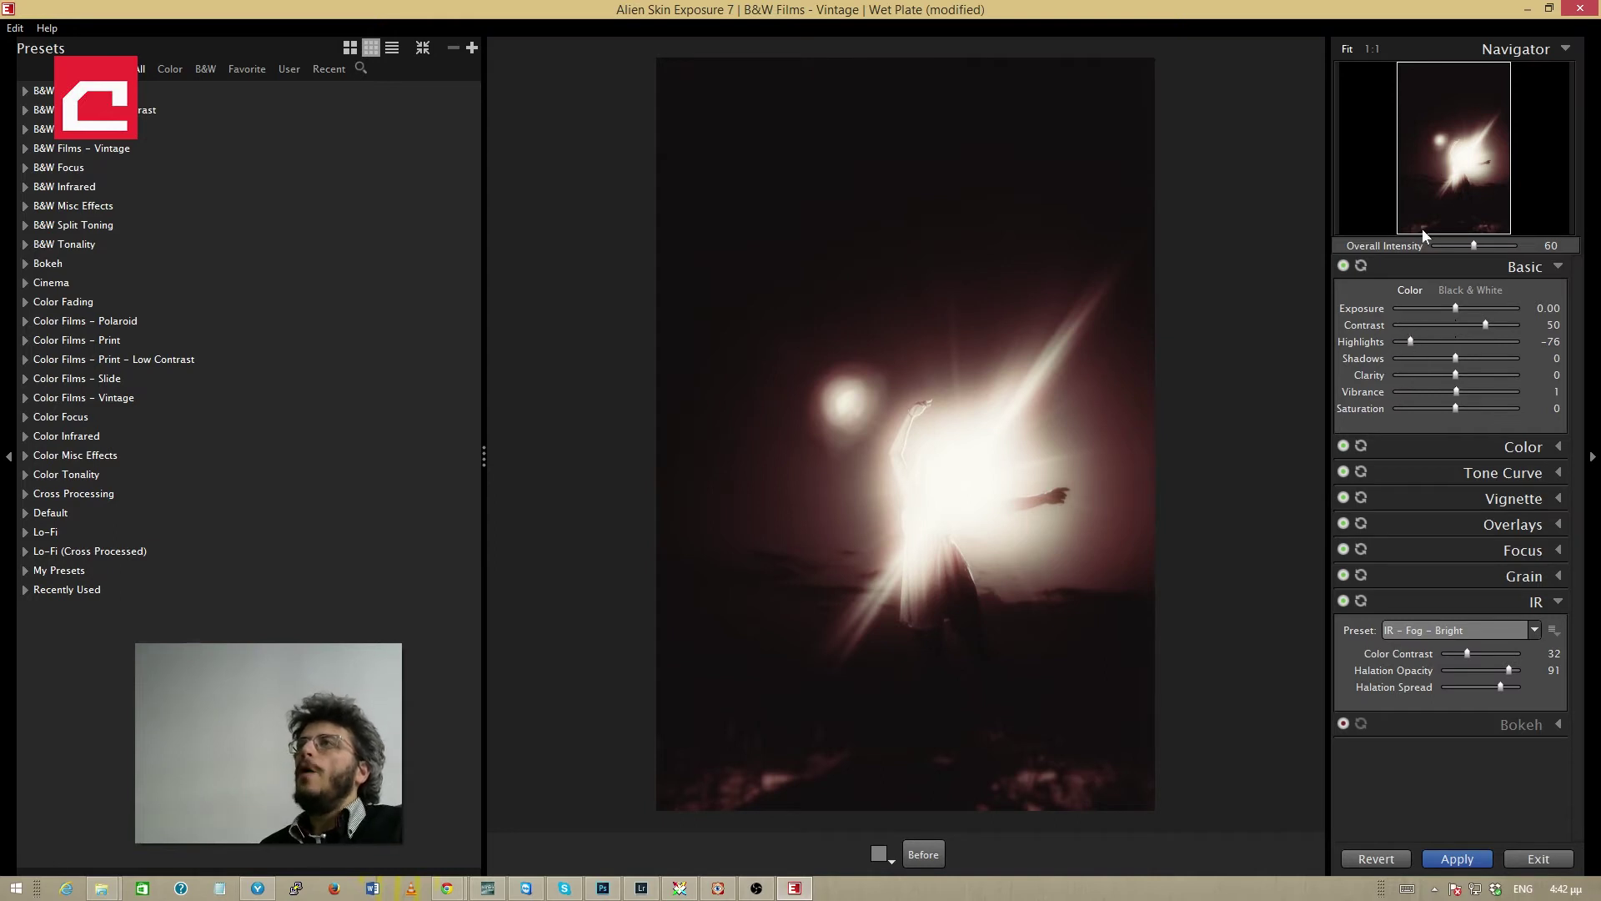
left_click(1435, 291)
left_click(1413, 292)
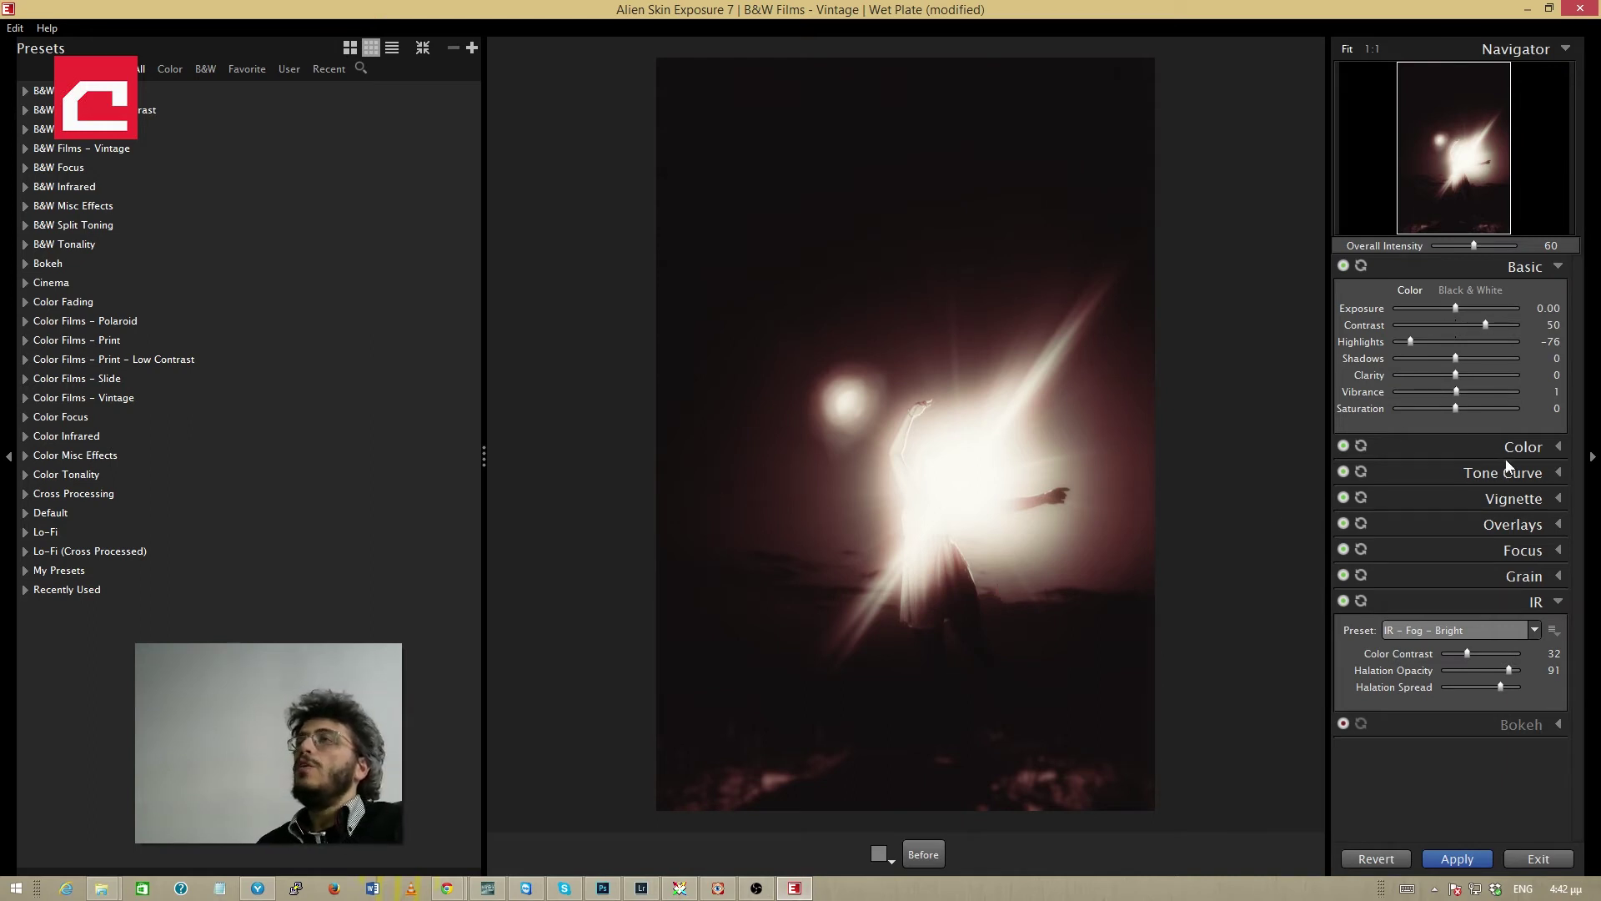
left_click(1343, 446)
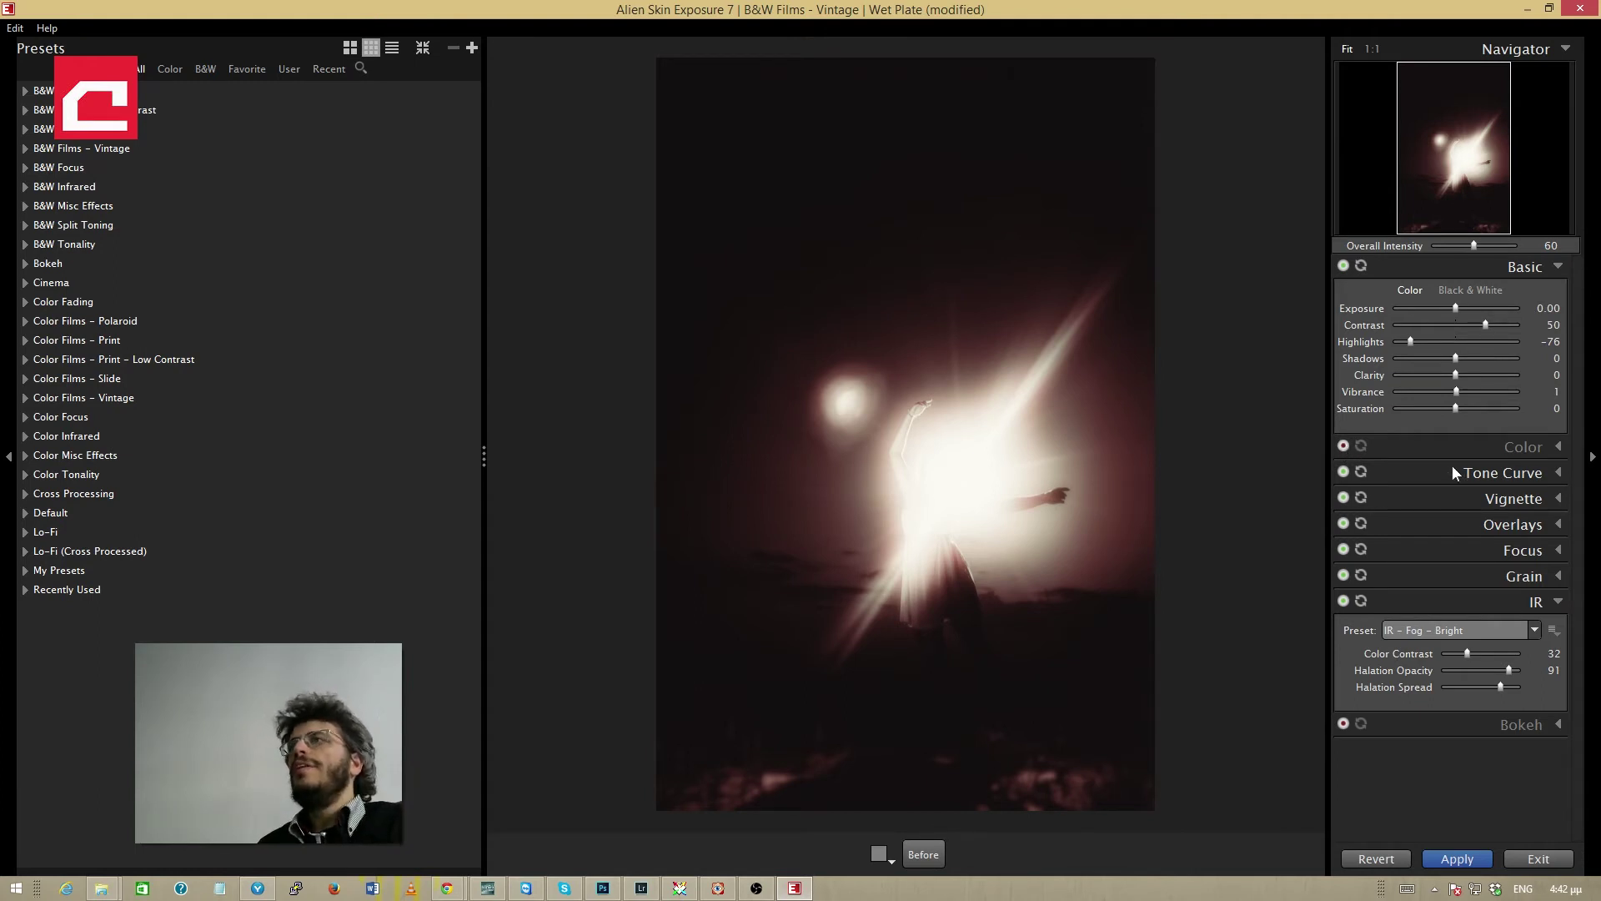
Step: Reduce the Split Toning Strength of Color 1 to 6 and disable the Tone Curve section
left_click(1544, 472)
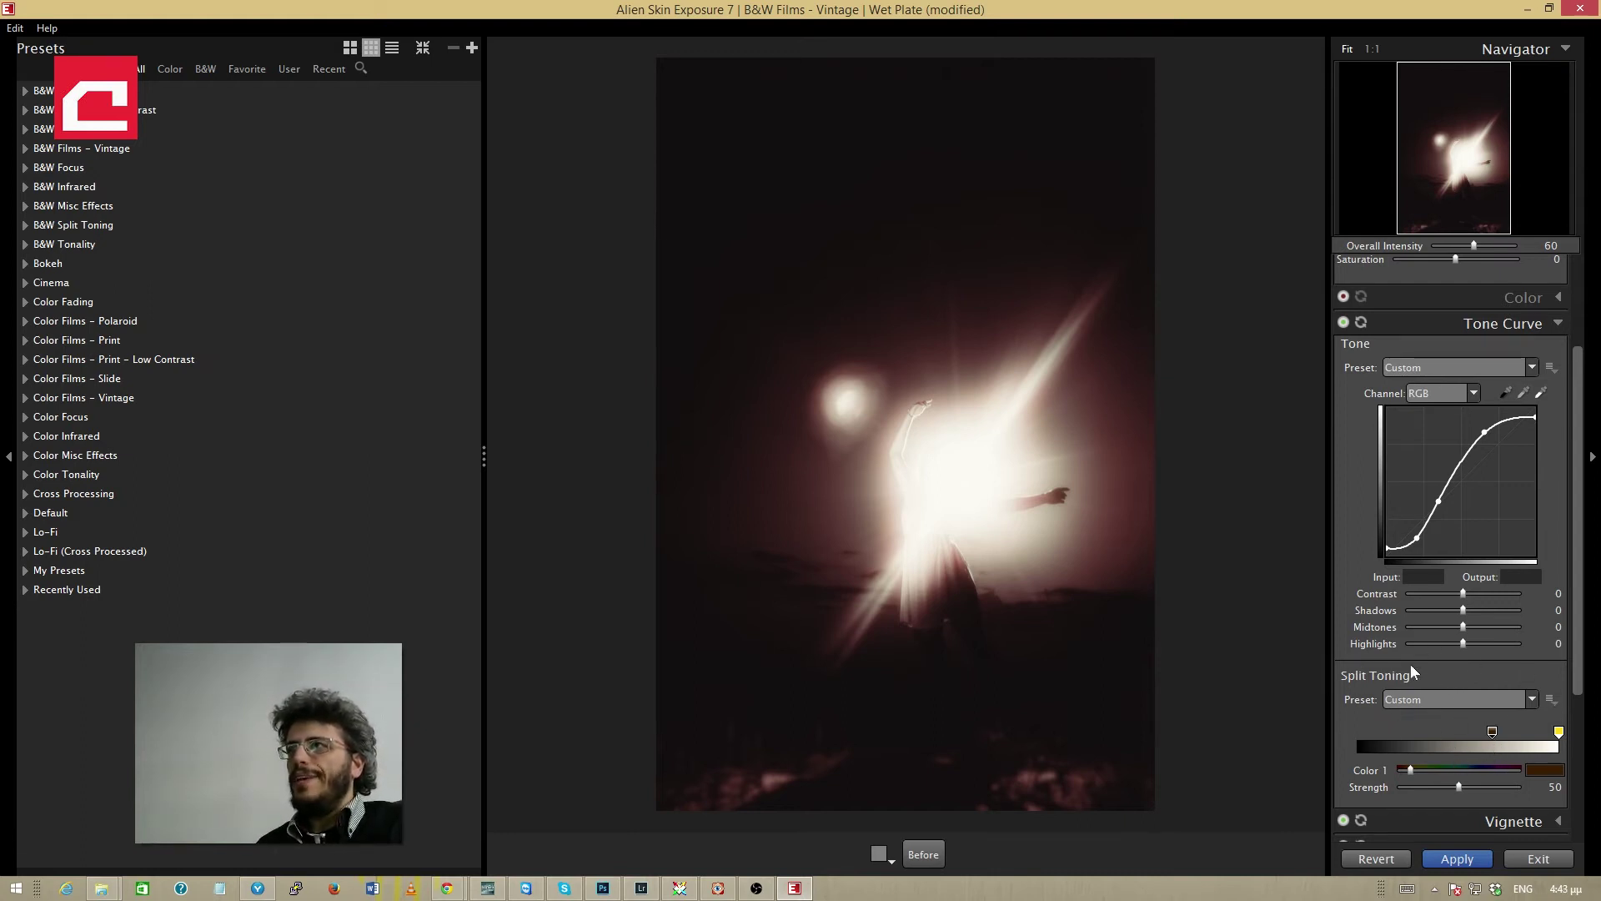
left_click(1418, 787)
left_click_drag(1413, 786, 1416, 786)
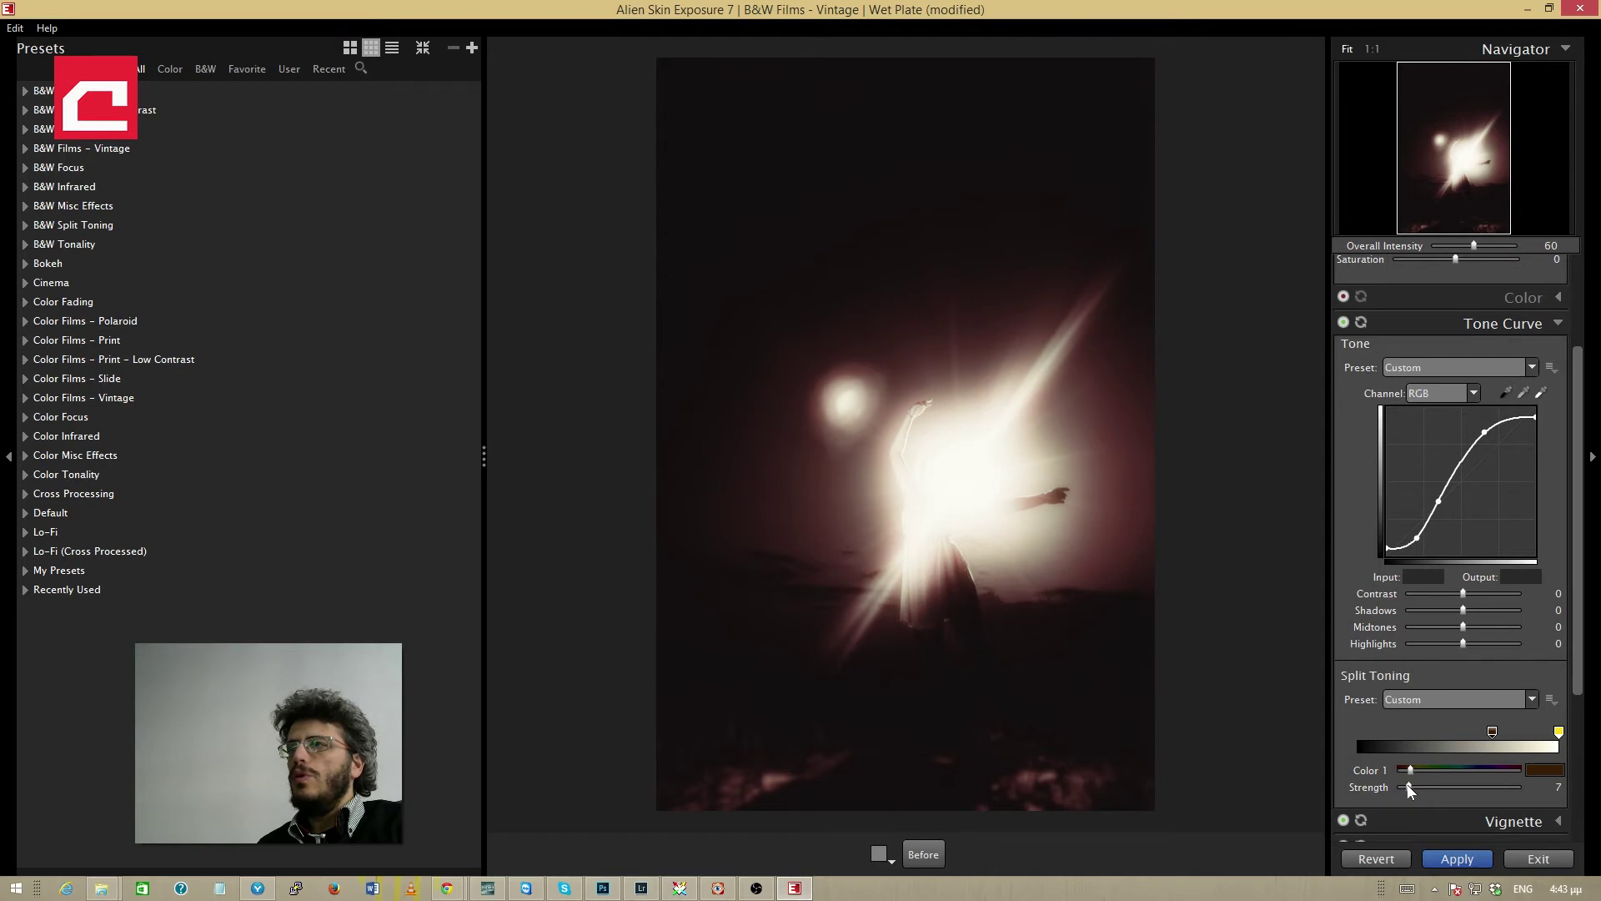
left_click(1345, 323)
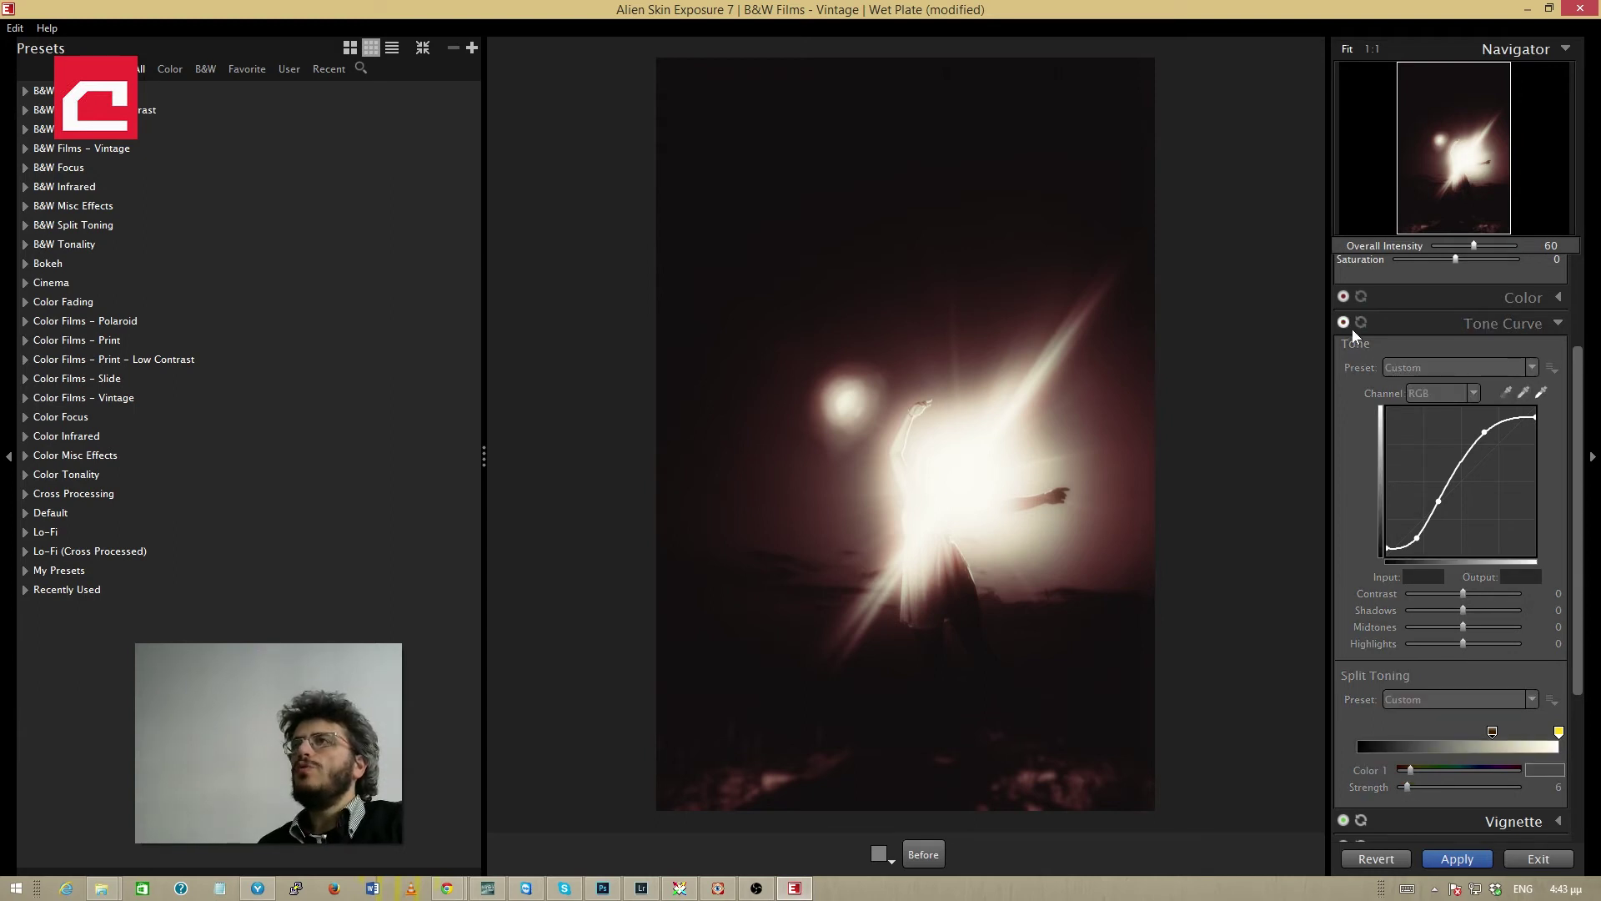
left_click(1353, 328)
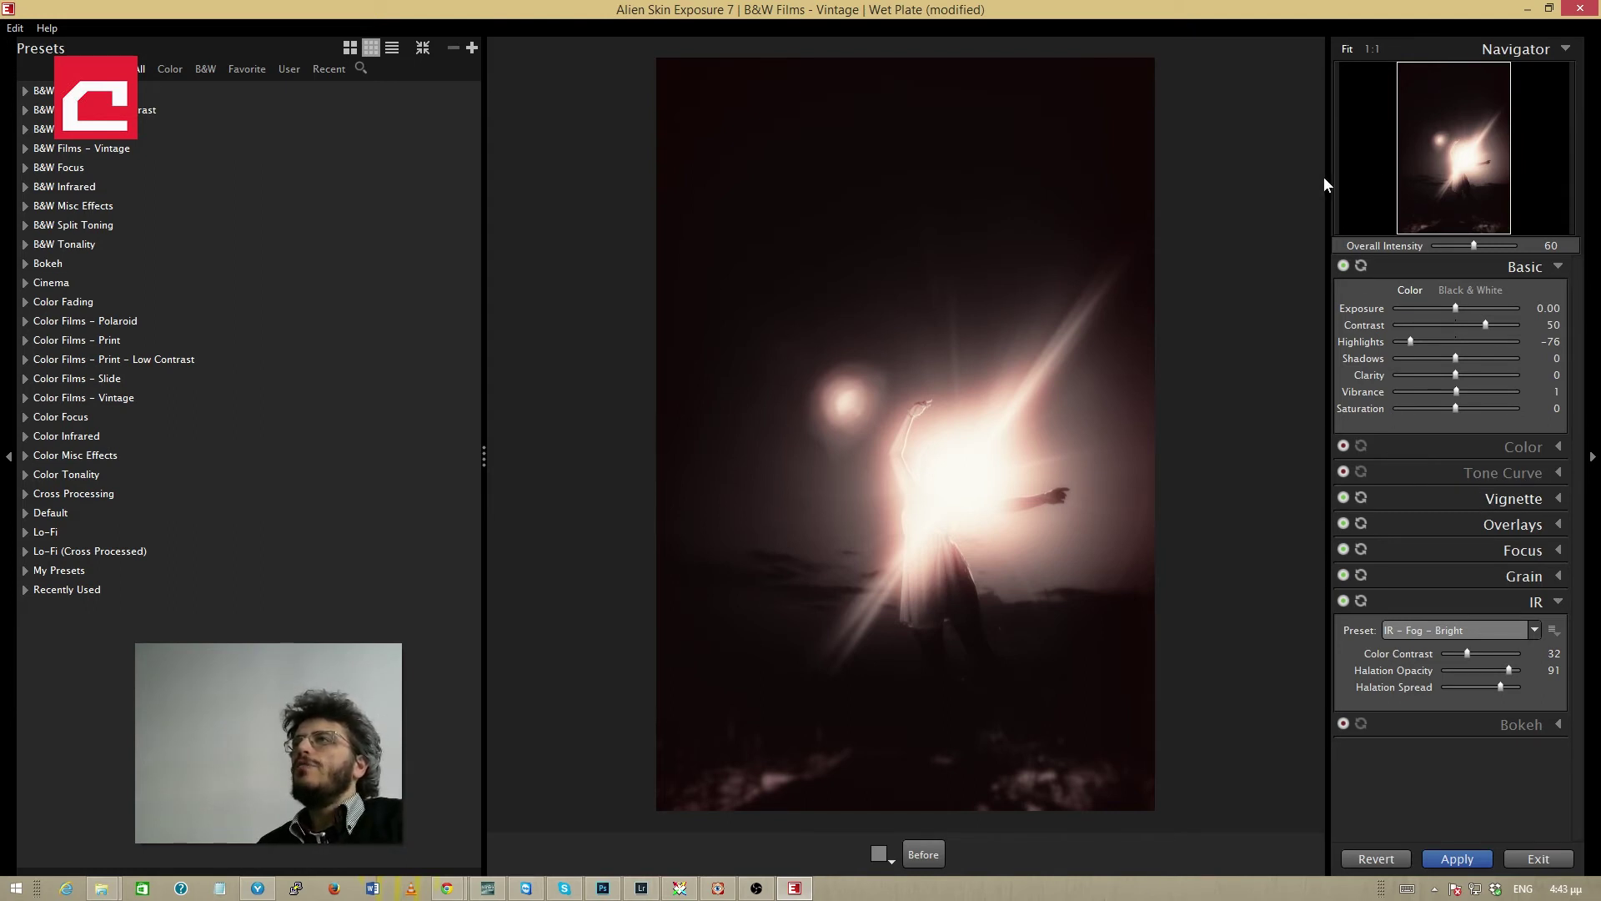
Step: Toggle the Basic section off and on to compare, then disable the Vignette, Overlays, Focus and Grain sections
left_click(1344, 265)
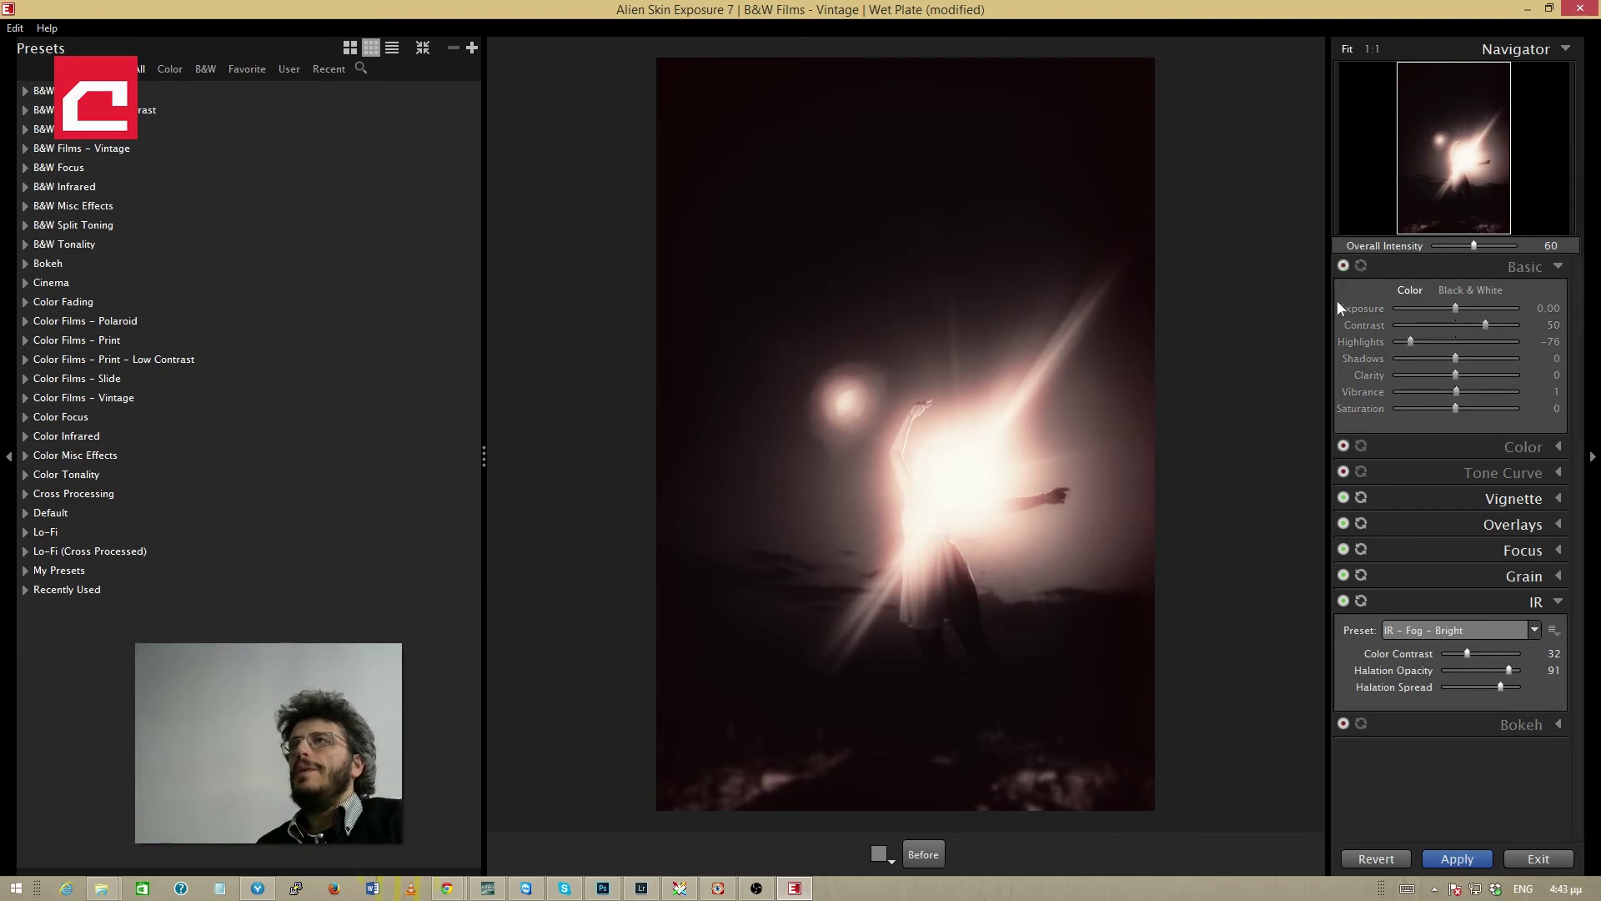
left_click(1344, 266)
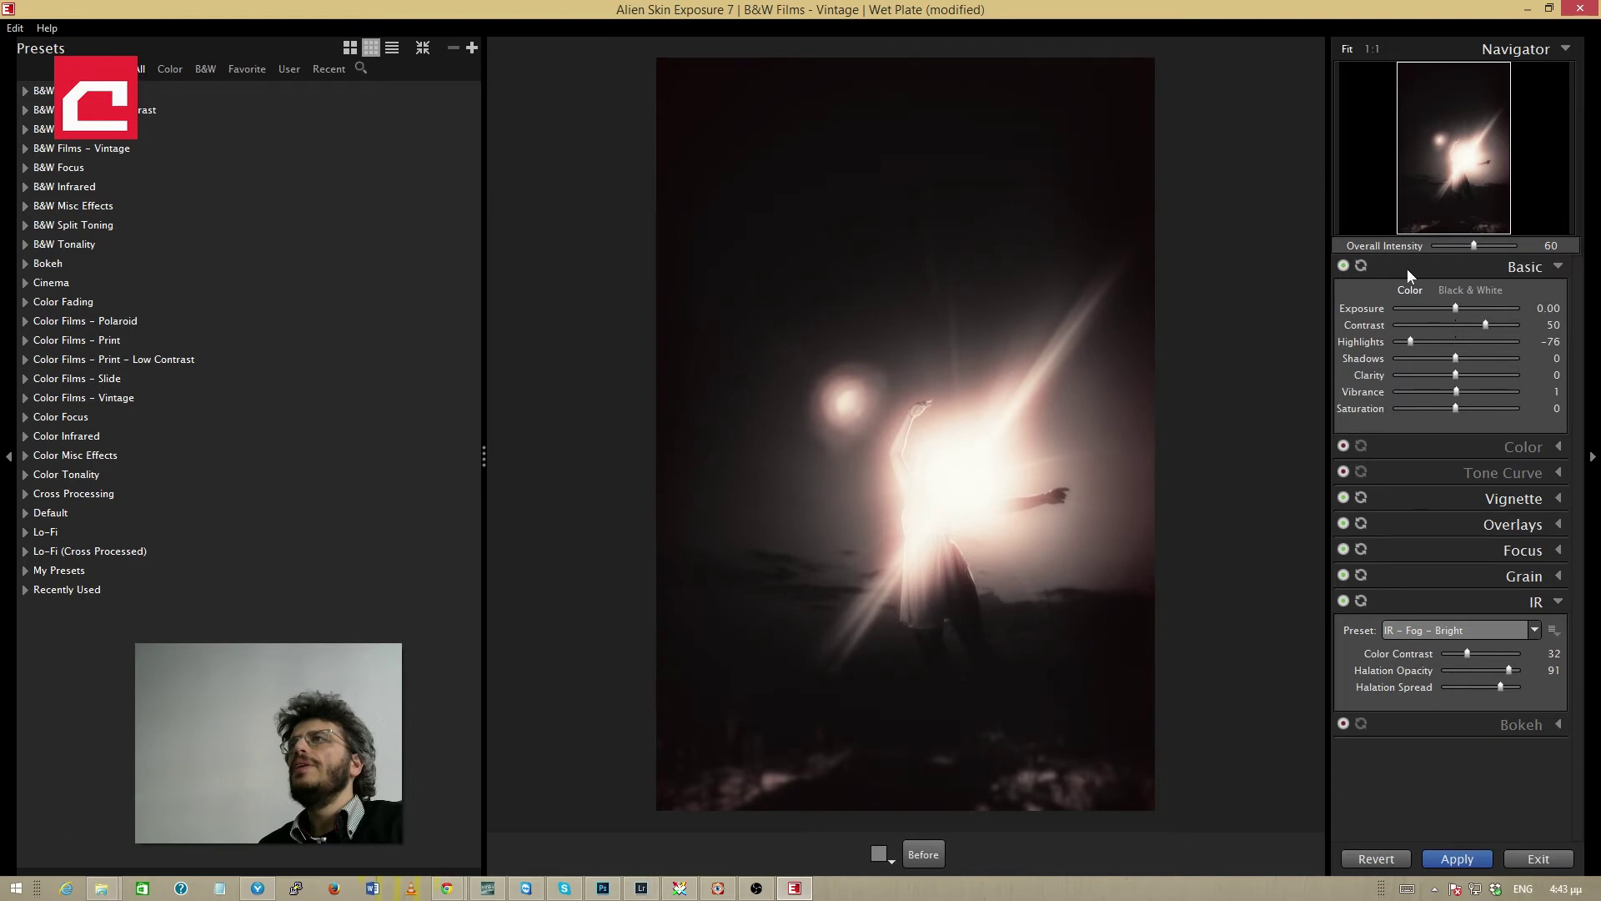
left_click(1344, 498)
left_click(1344, 524)
left_click(1344, 550)
left_click(1344, 575)
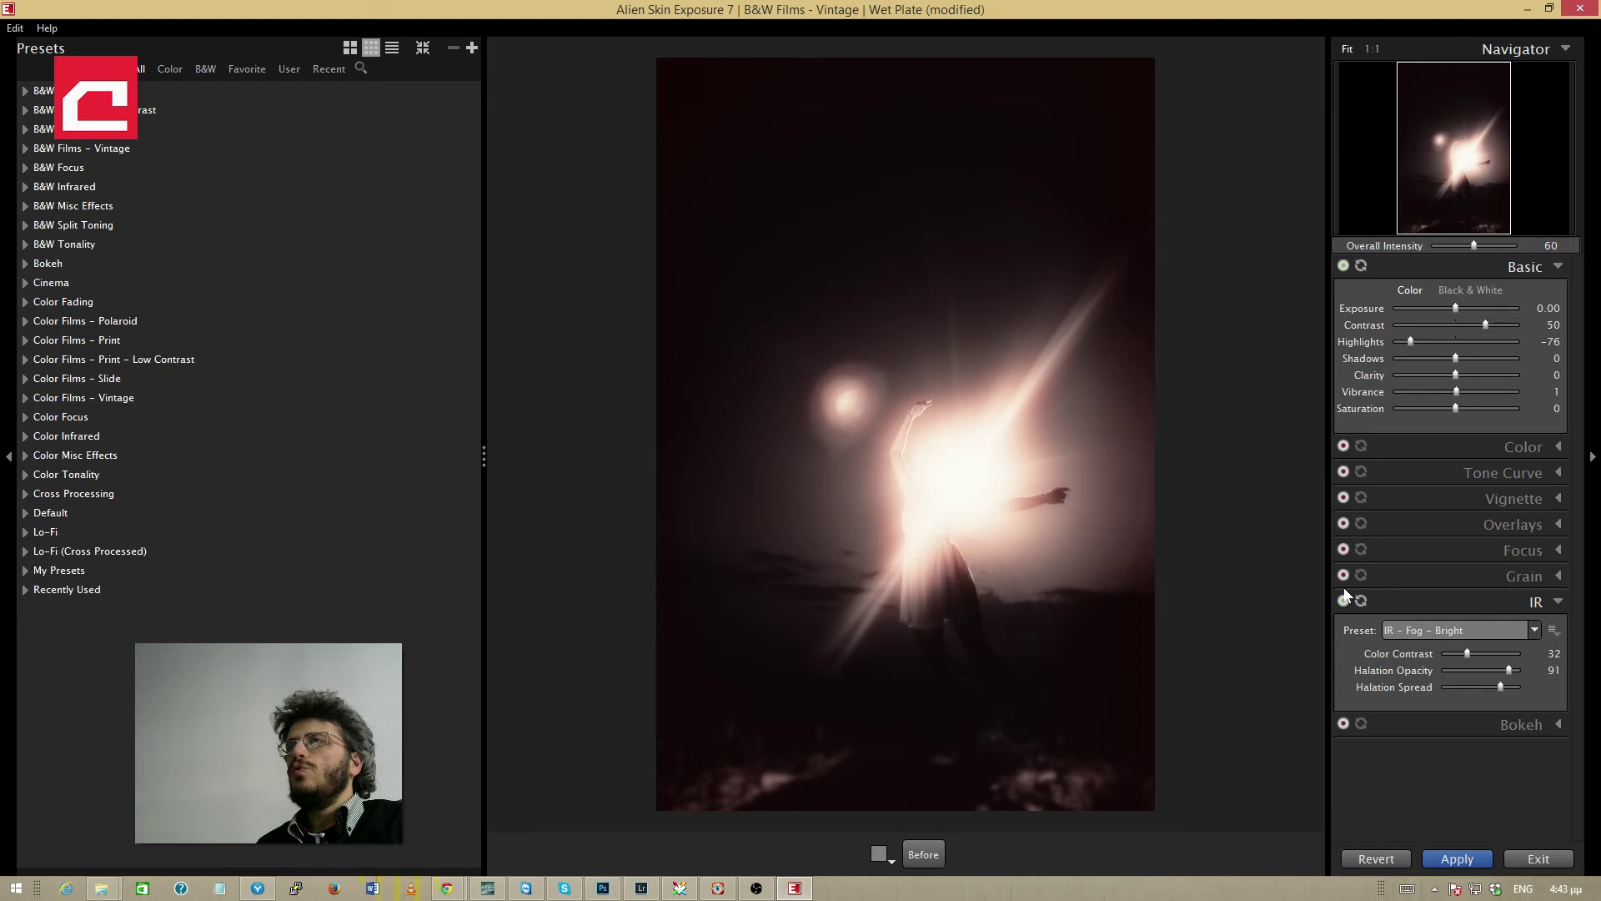
Step: Toggle the IR section off and on to compare, then set its Color Contrast to 0
left_click(1344, 599)
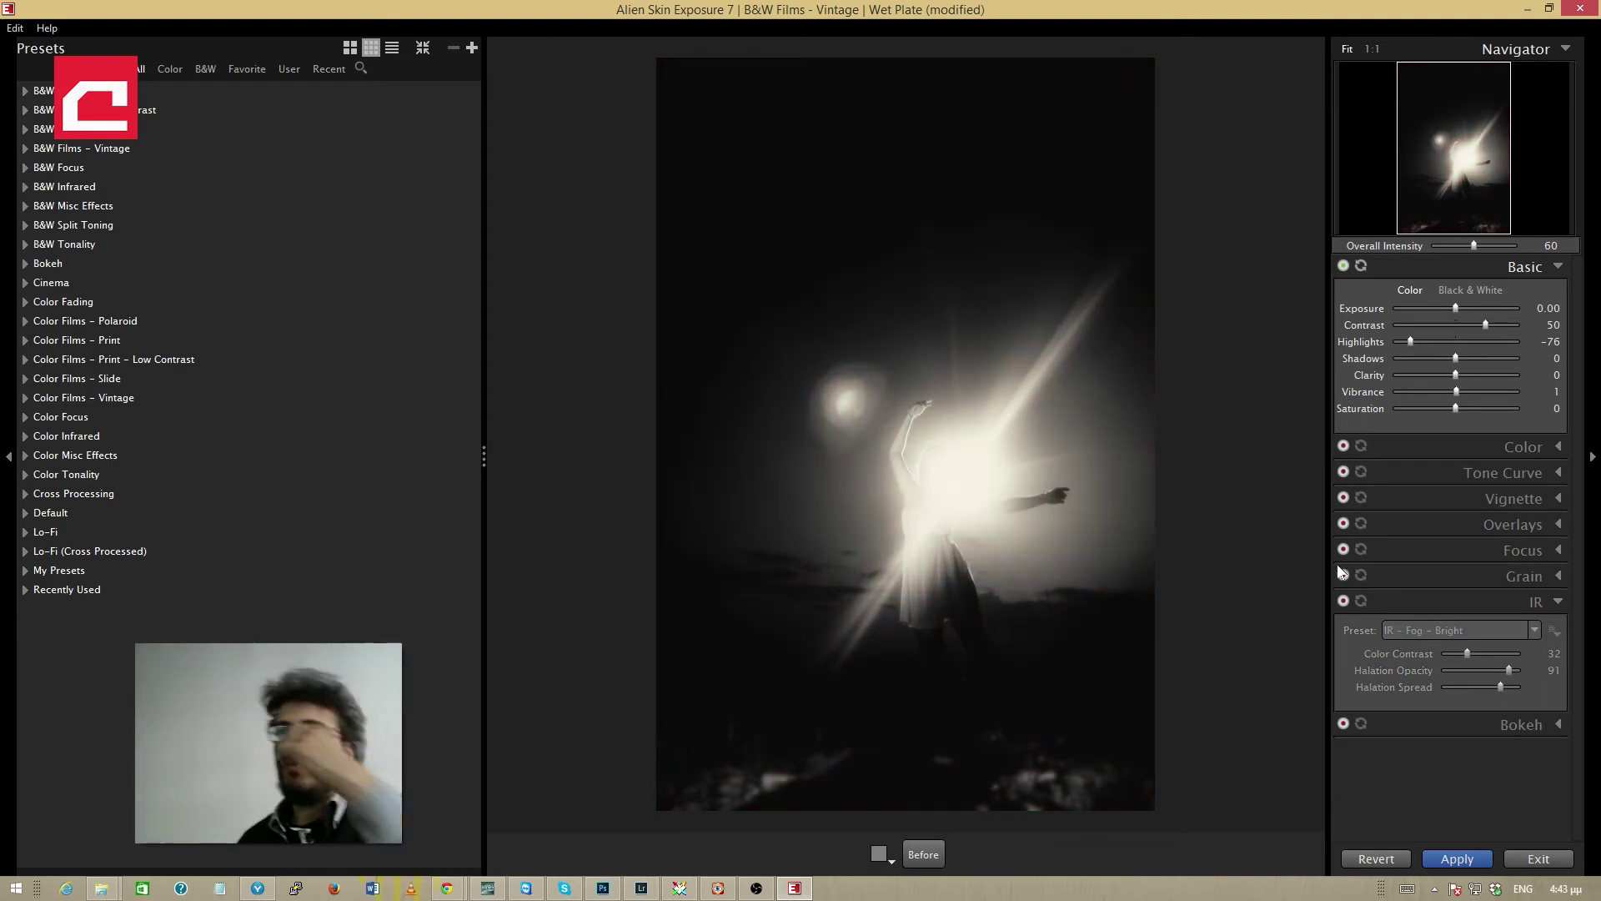
left_click(1343, 601)
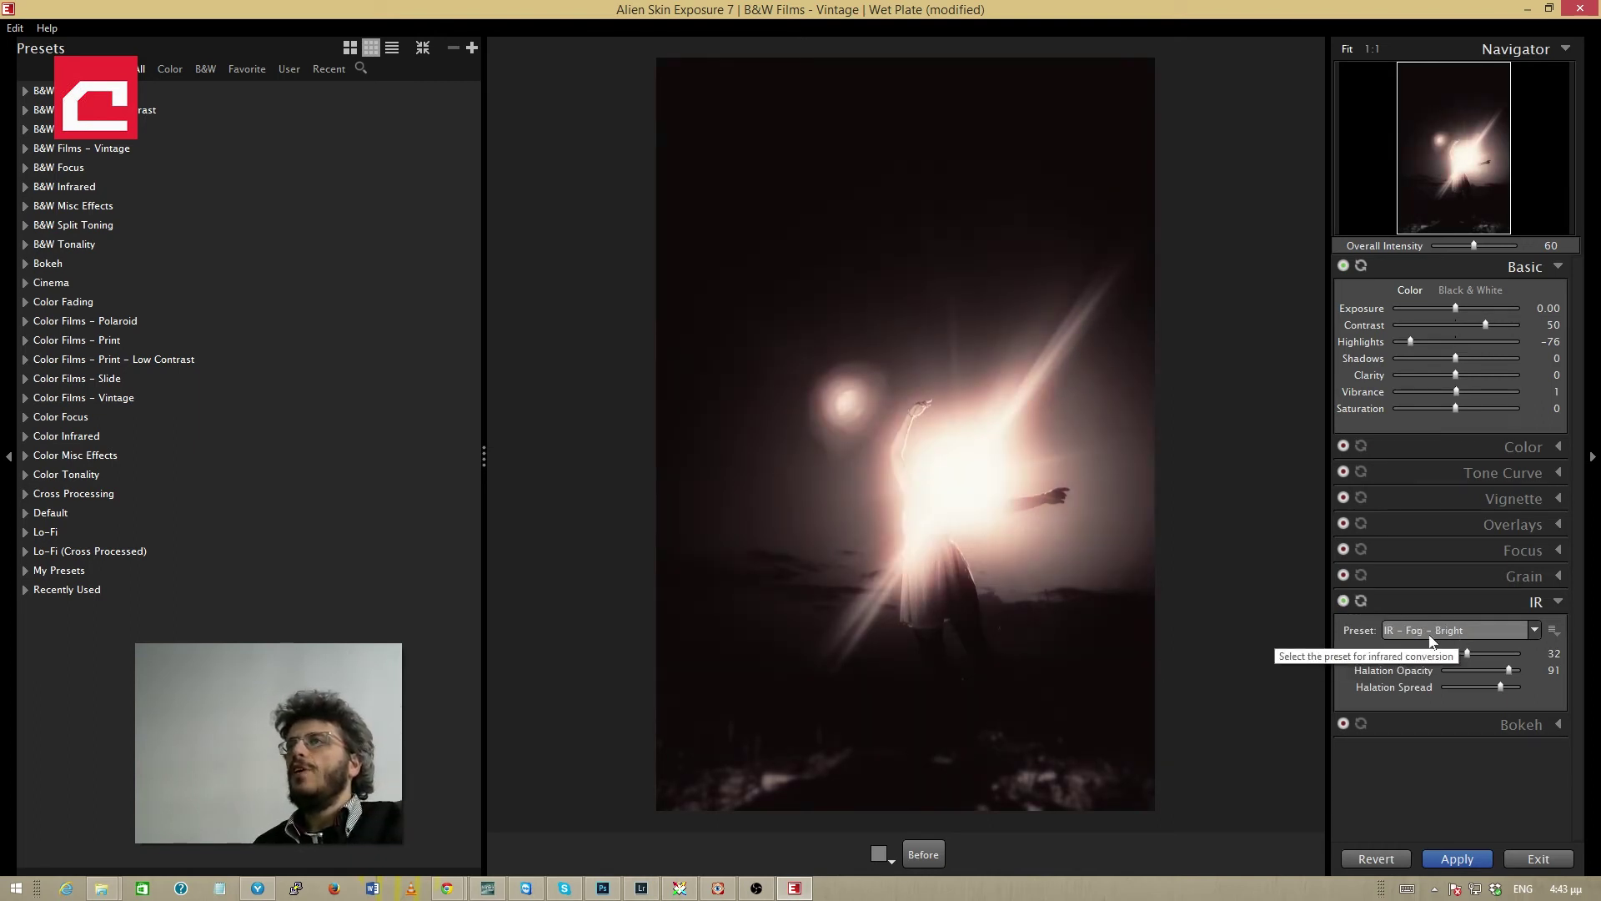
left_click_drag(1466, 654, 1448, 656)
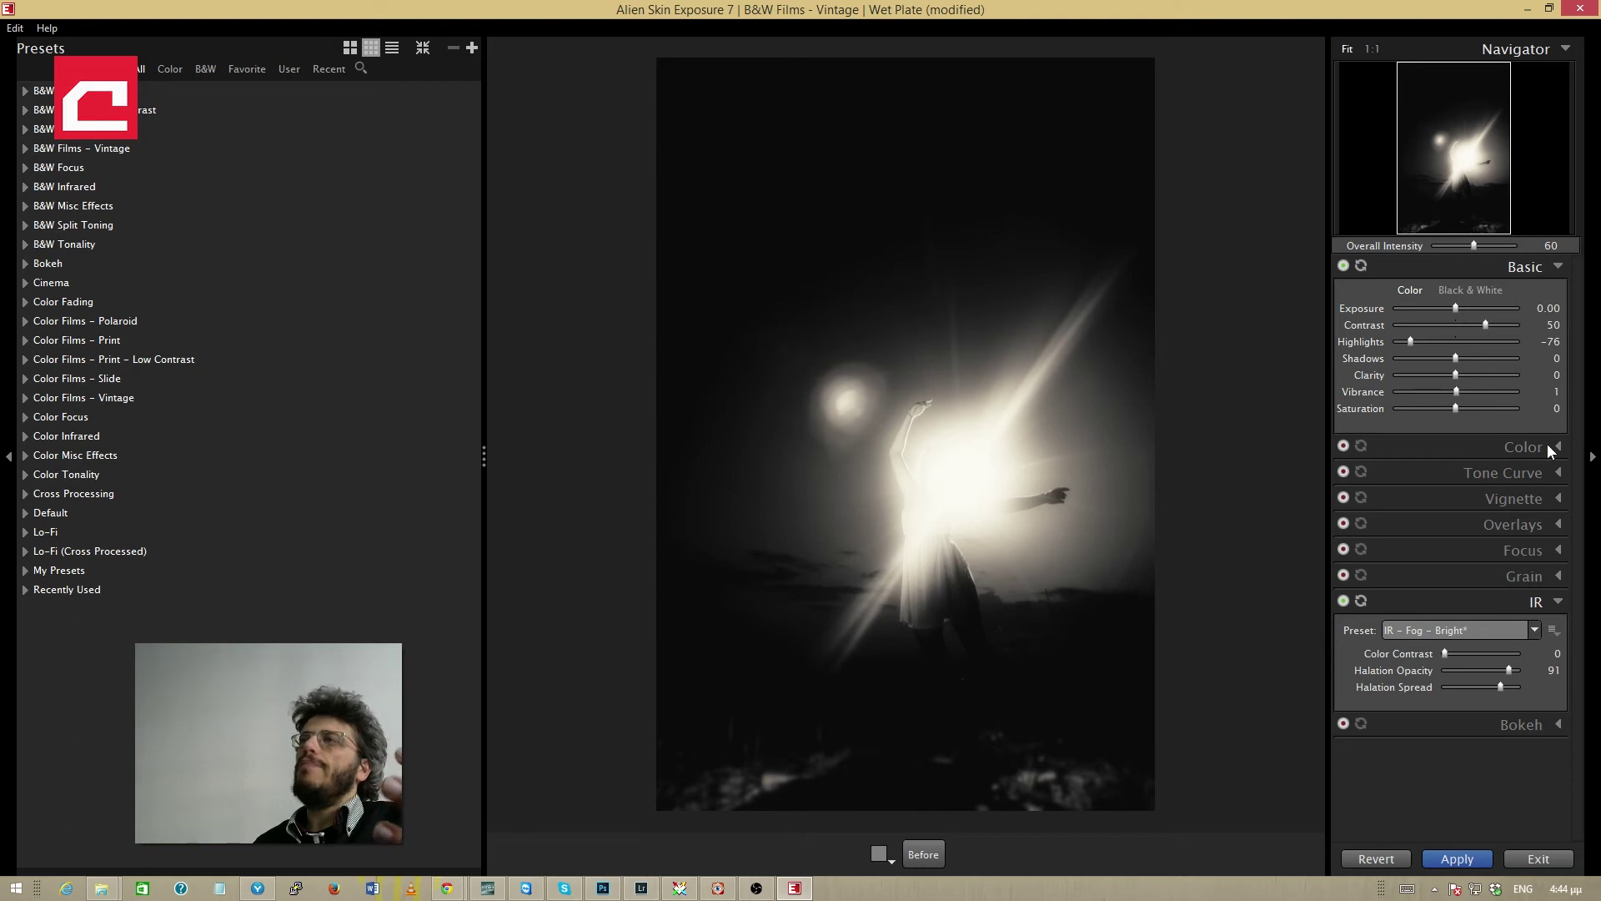
Step: Check the settings of the disabled Color section, then expand the Tone Curve section and enable it again
left_click(1394, 446)
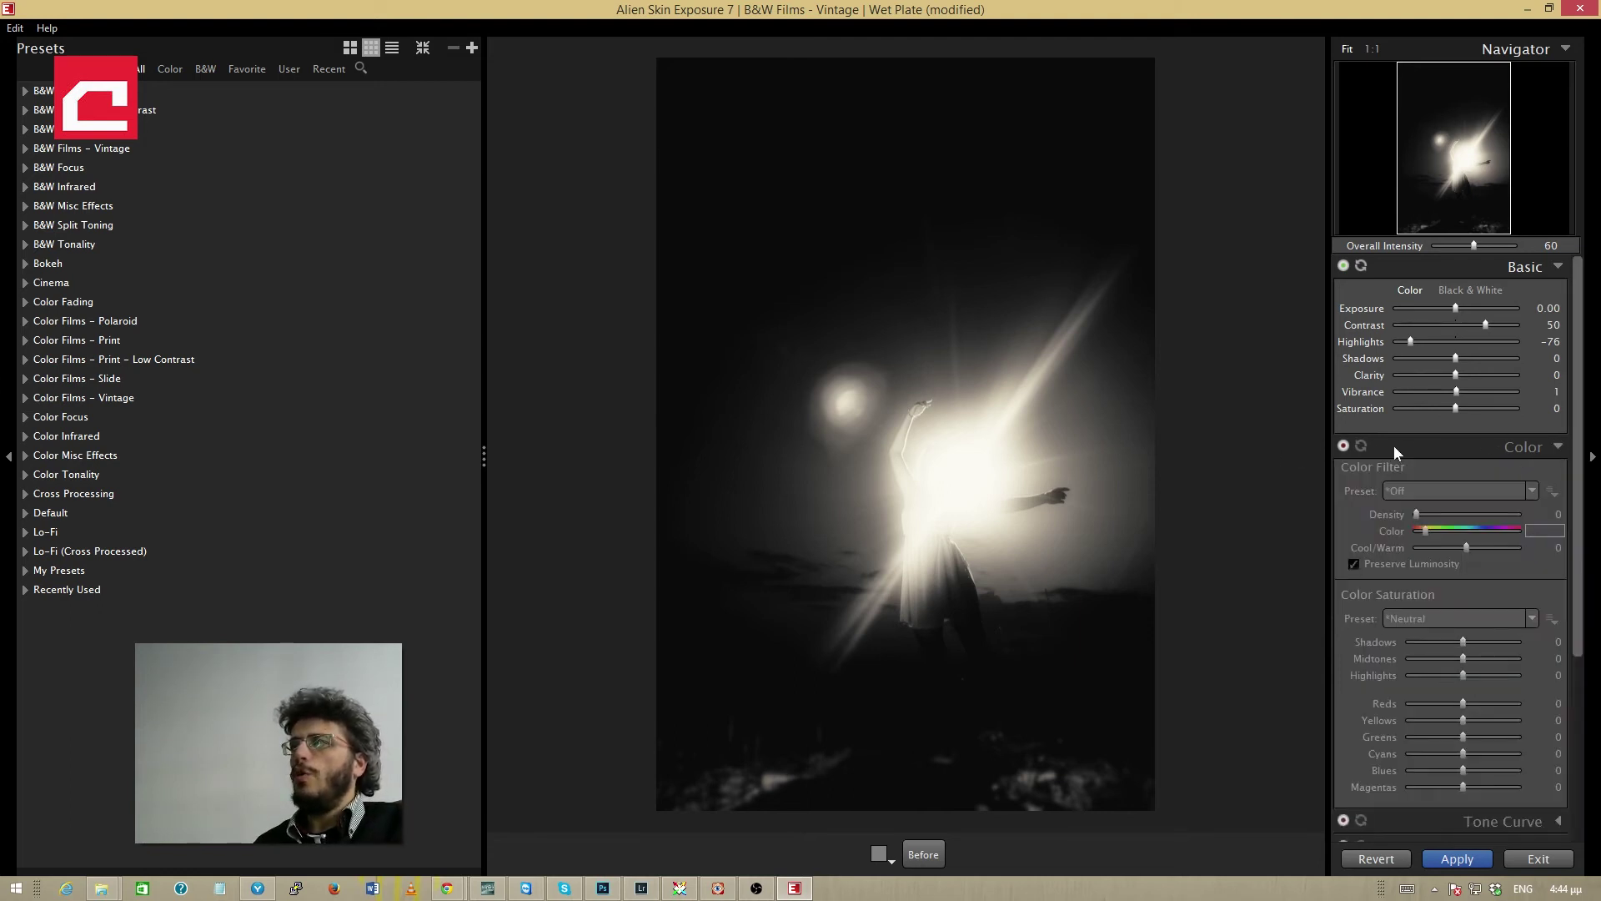
left_click(1554, 448)
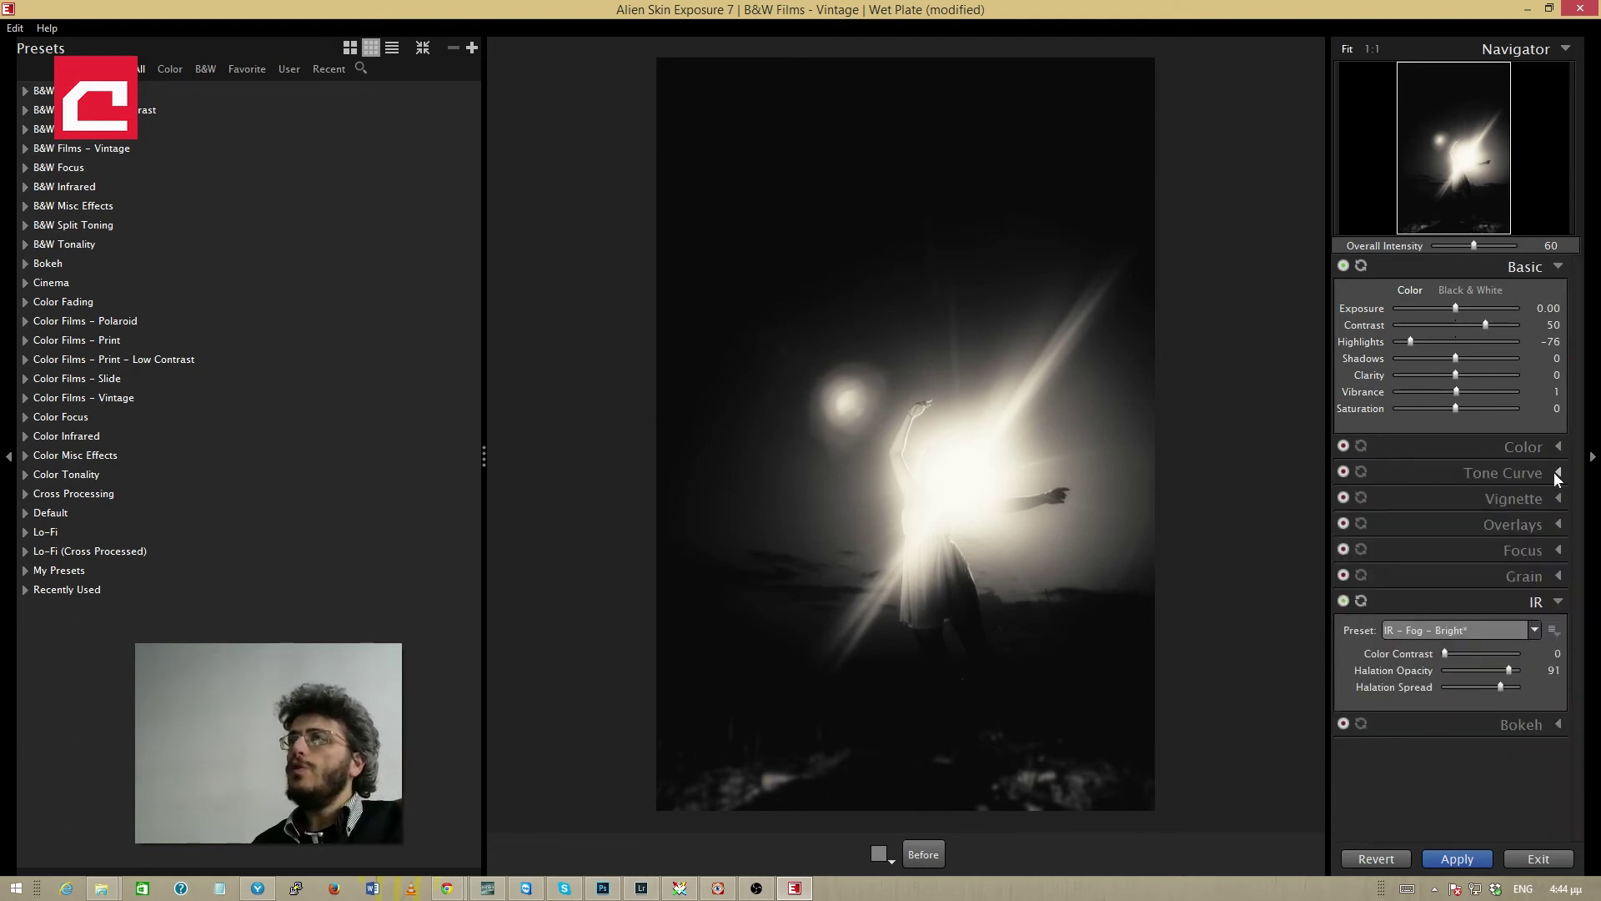
left_click(1557, 473)
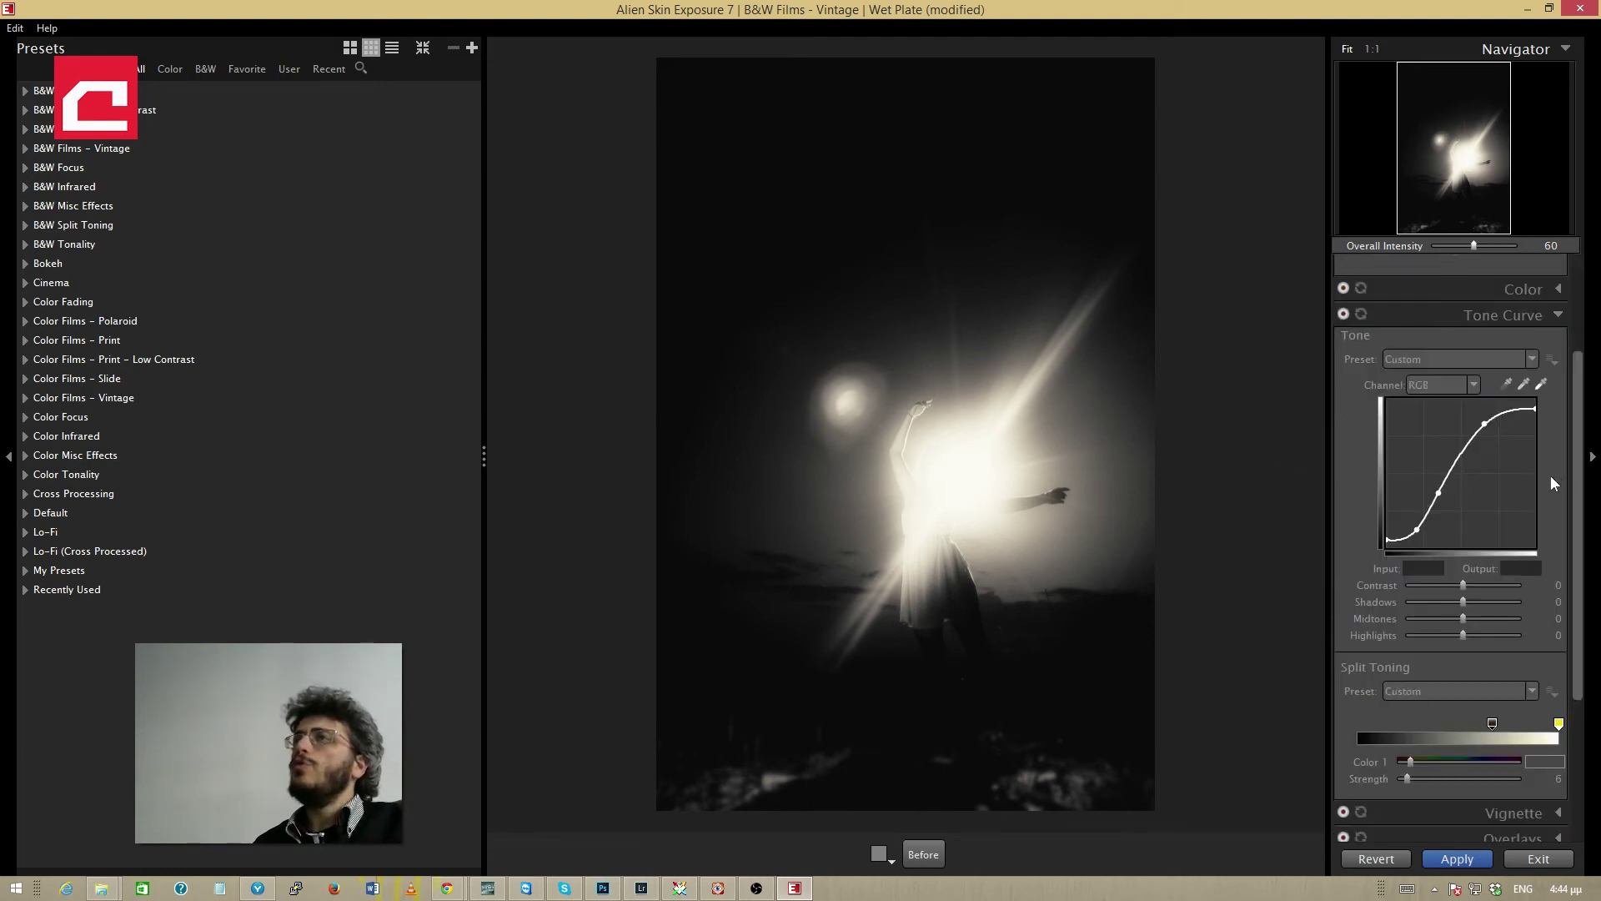
left_click(1344, 315)
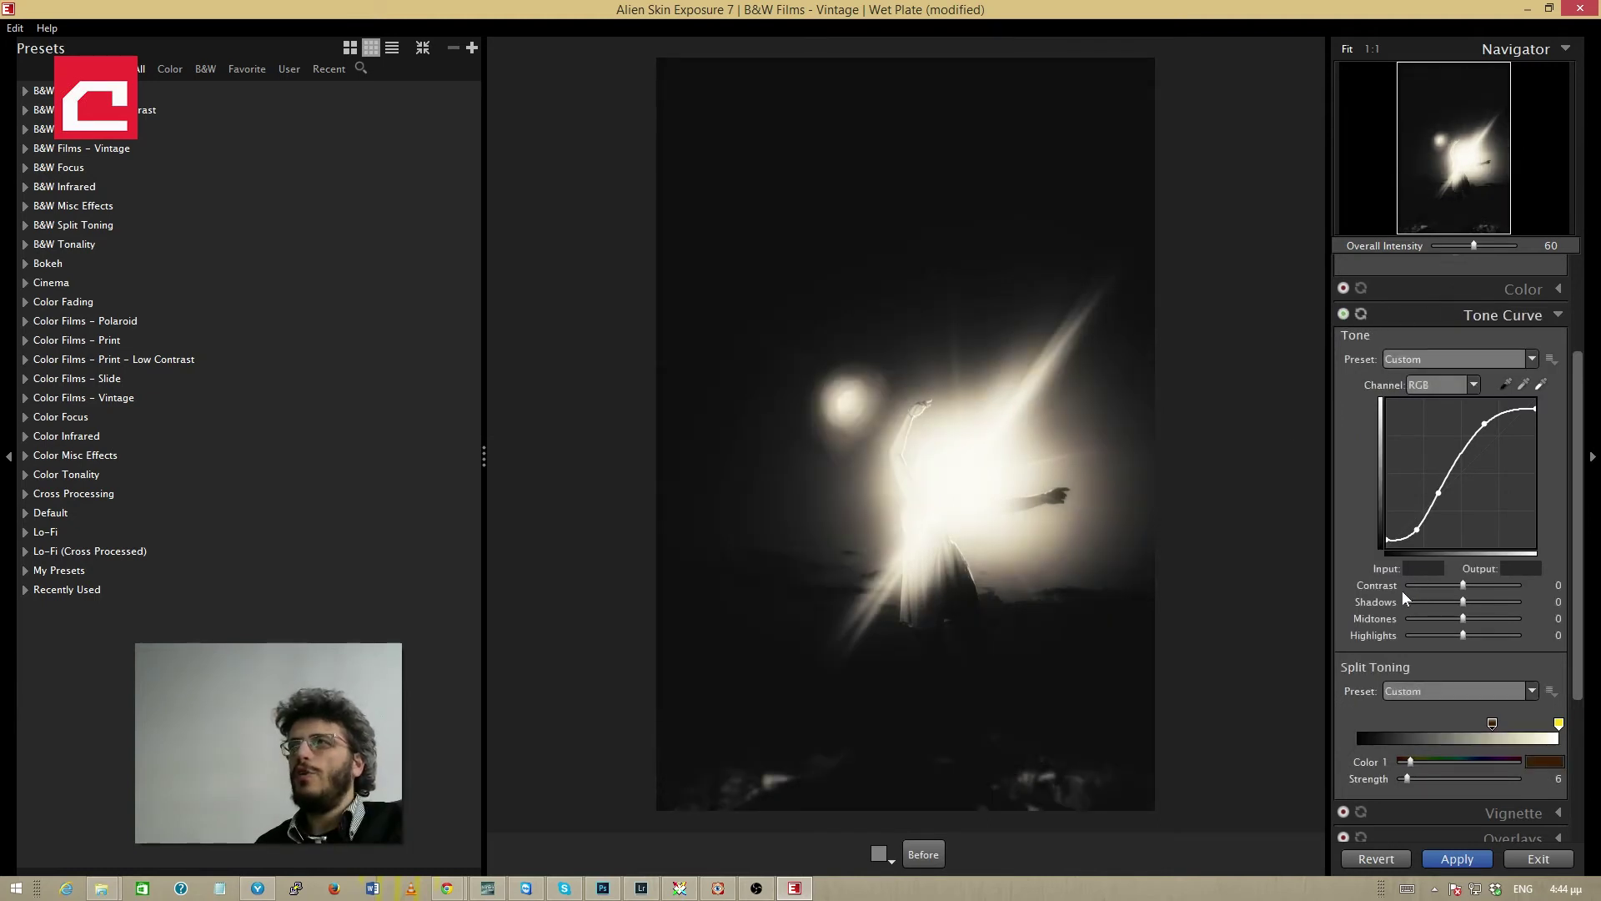
Step: Set the Split Toning Strength of Color 1 to 49 and enable the Color section again
left_click_drag(1409, 779, 1460, 781)
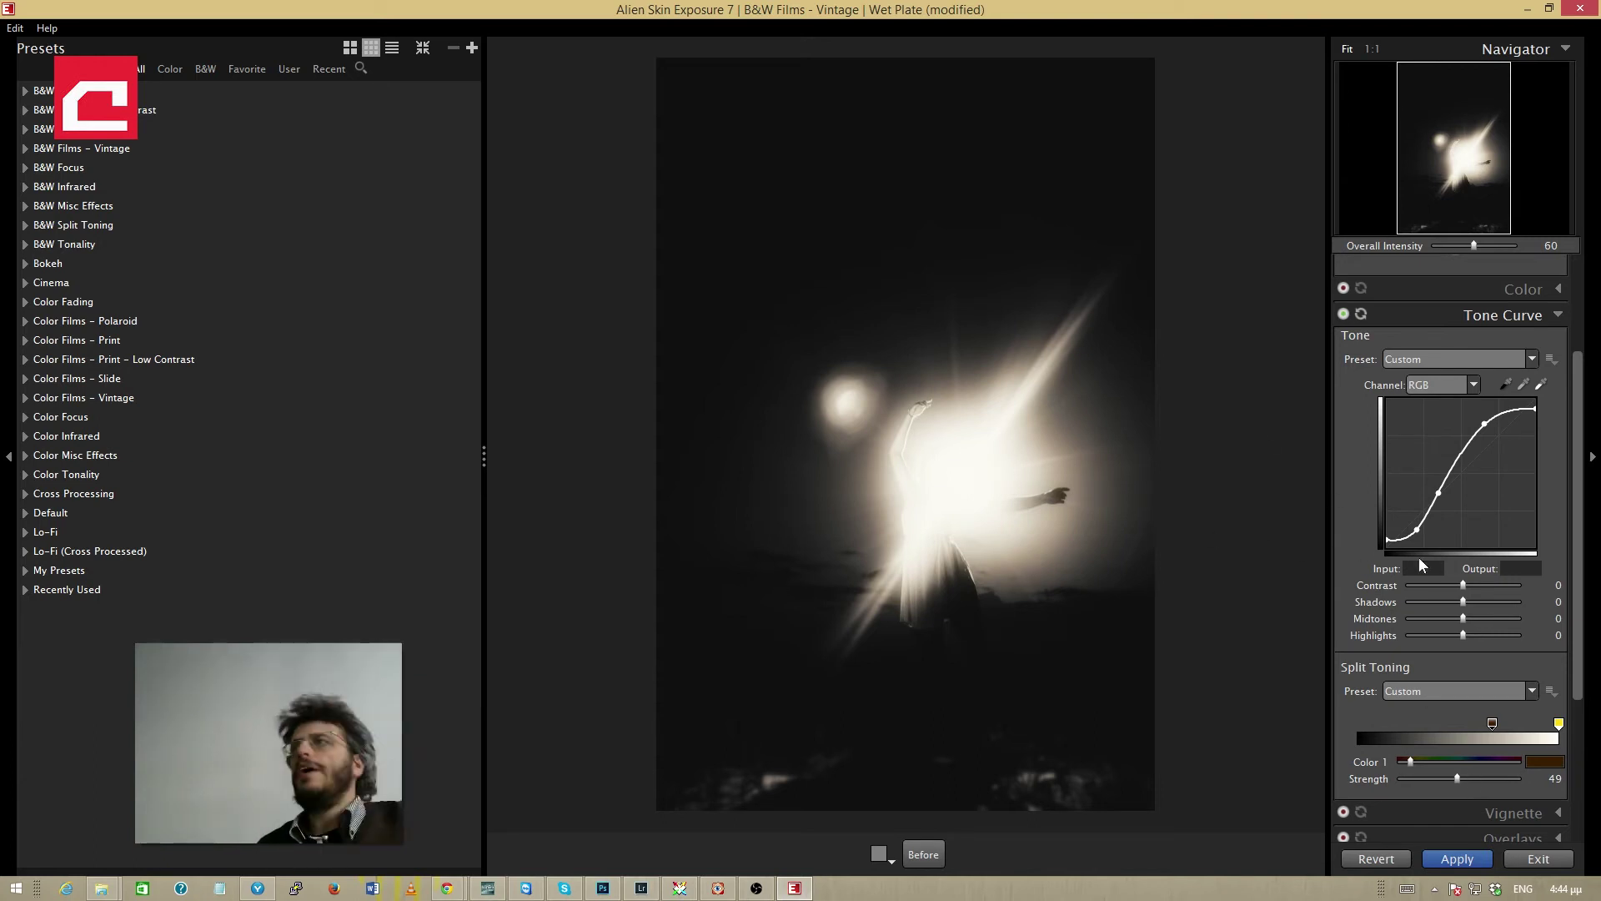
scroll(1569, 529, "up", 3)
left_click(1344, 446)
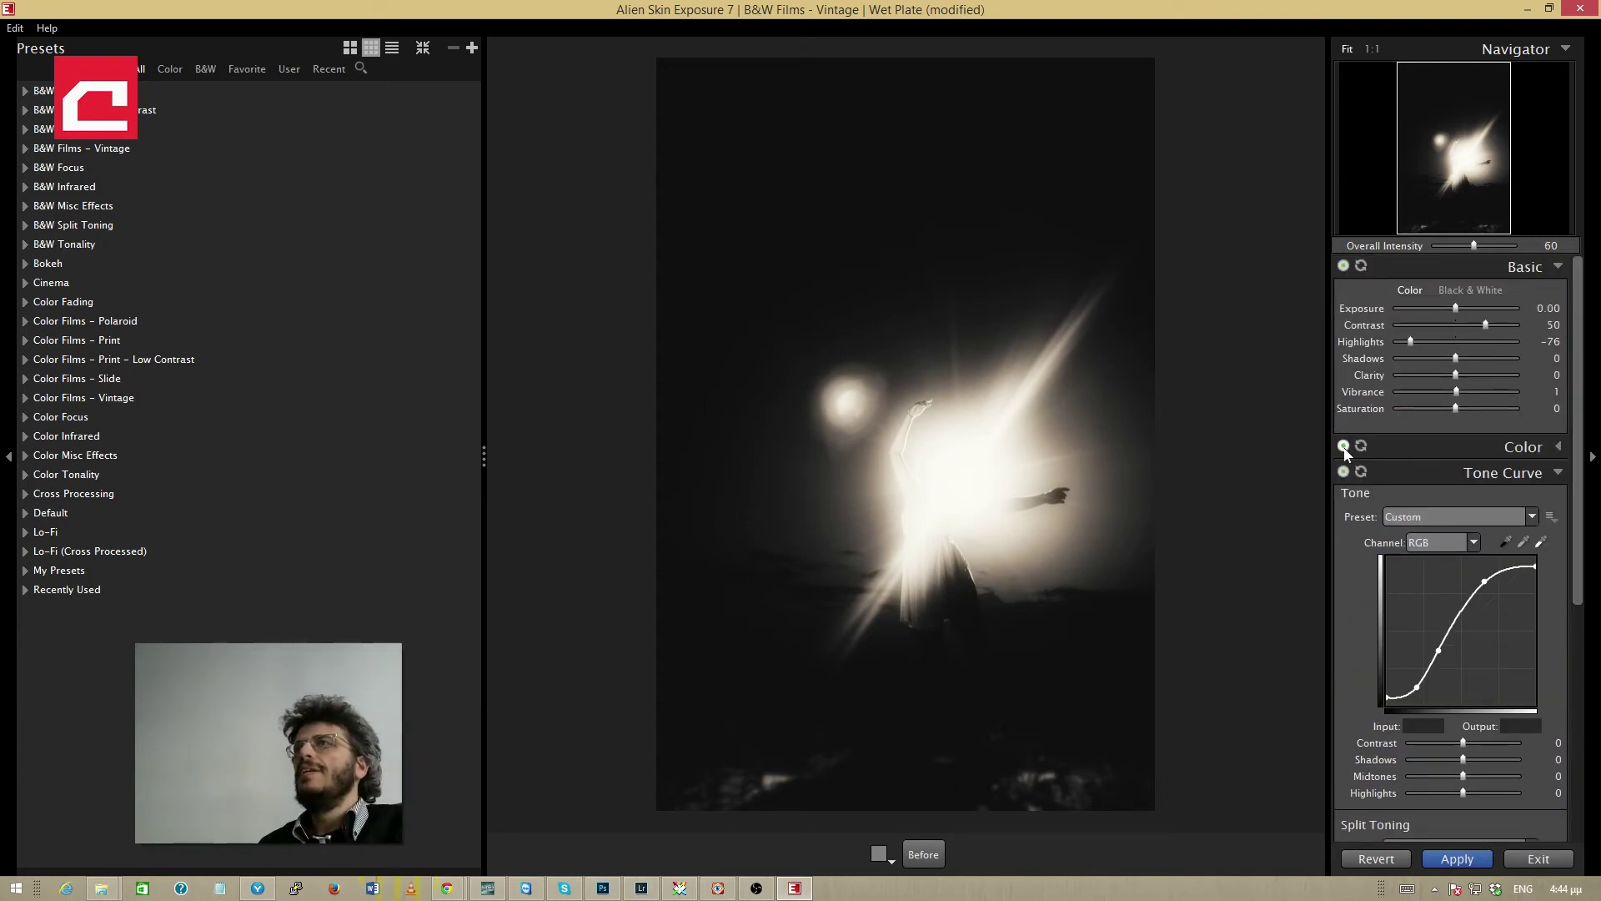
Step: Enable the Vignette, Overlays and Focus sections again, compare with the original, and apply the filter to the image
left_click(1557, 471)
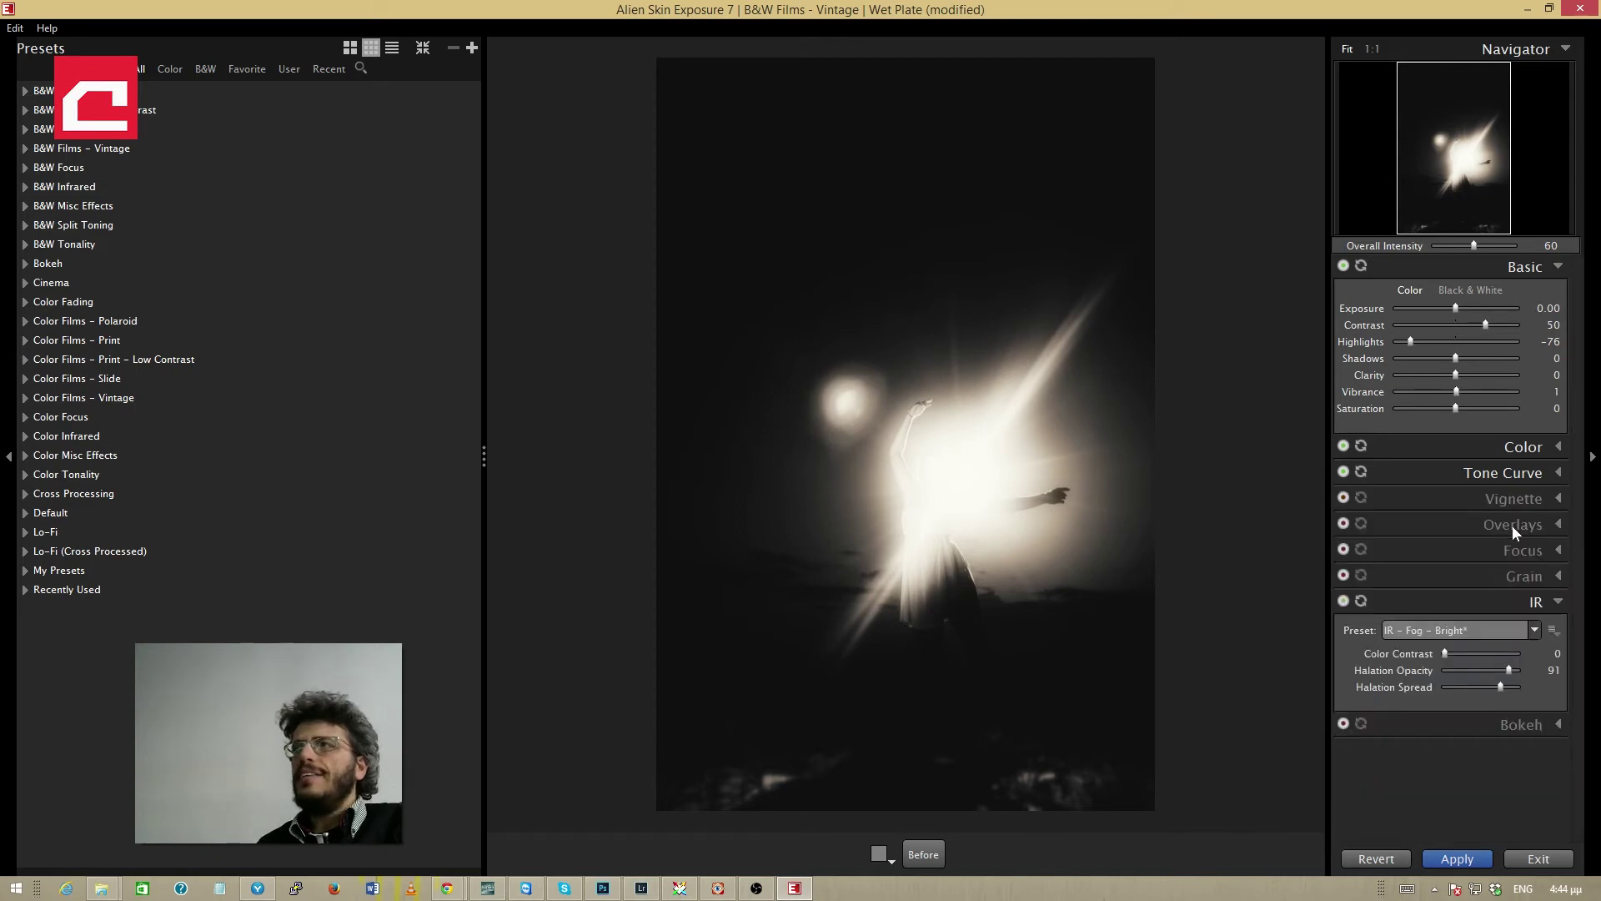
left_click(1344, 498)
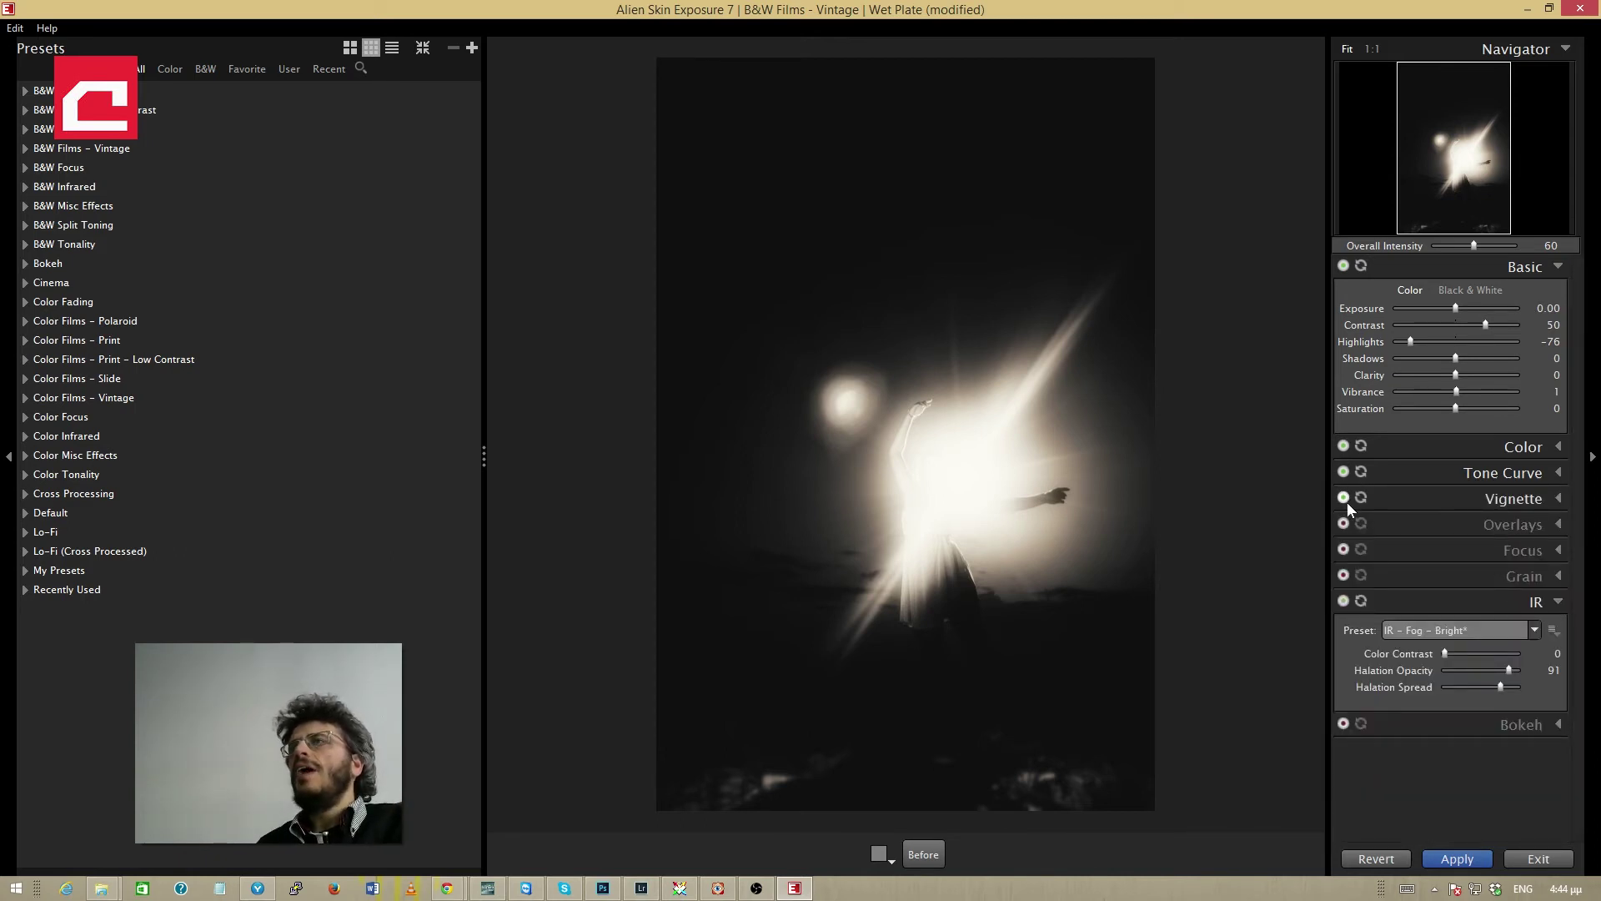
left_click(1344, 523)
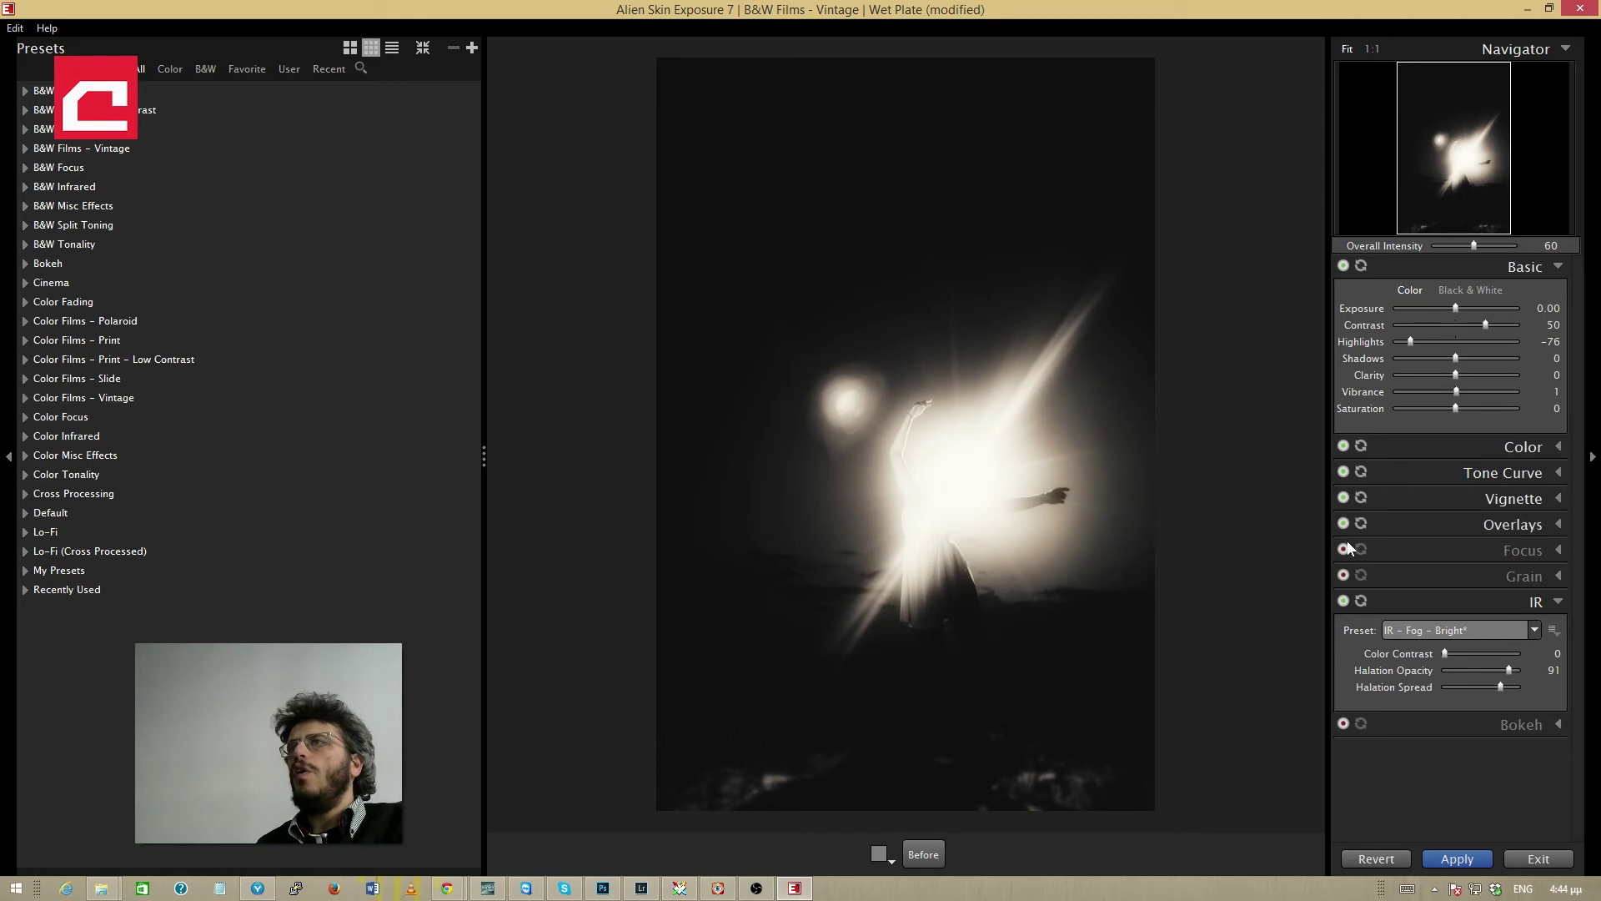
left_click(1344, 548)
left_click(923, 860)
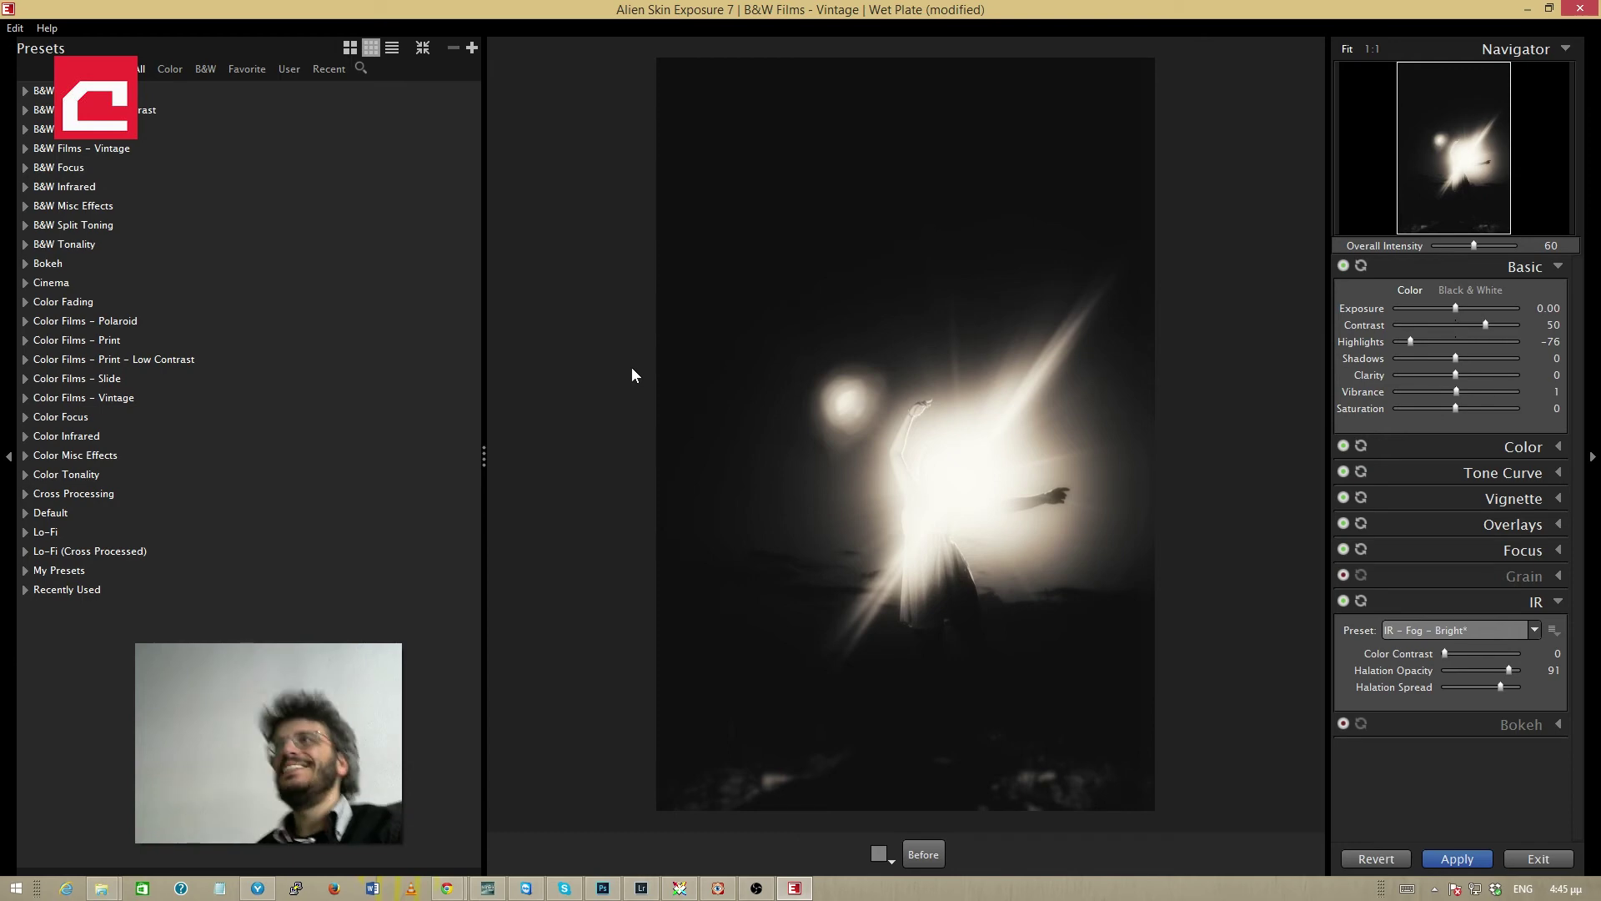
left_click(1460, 858)
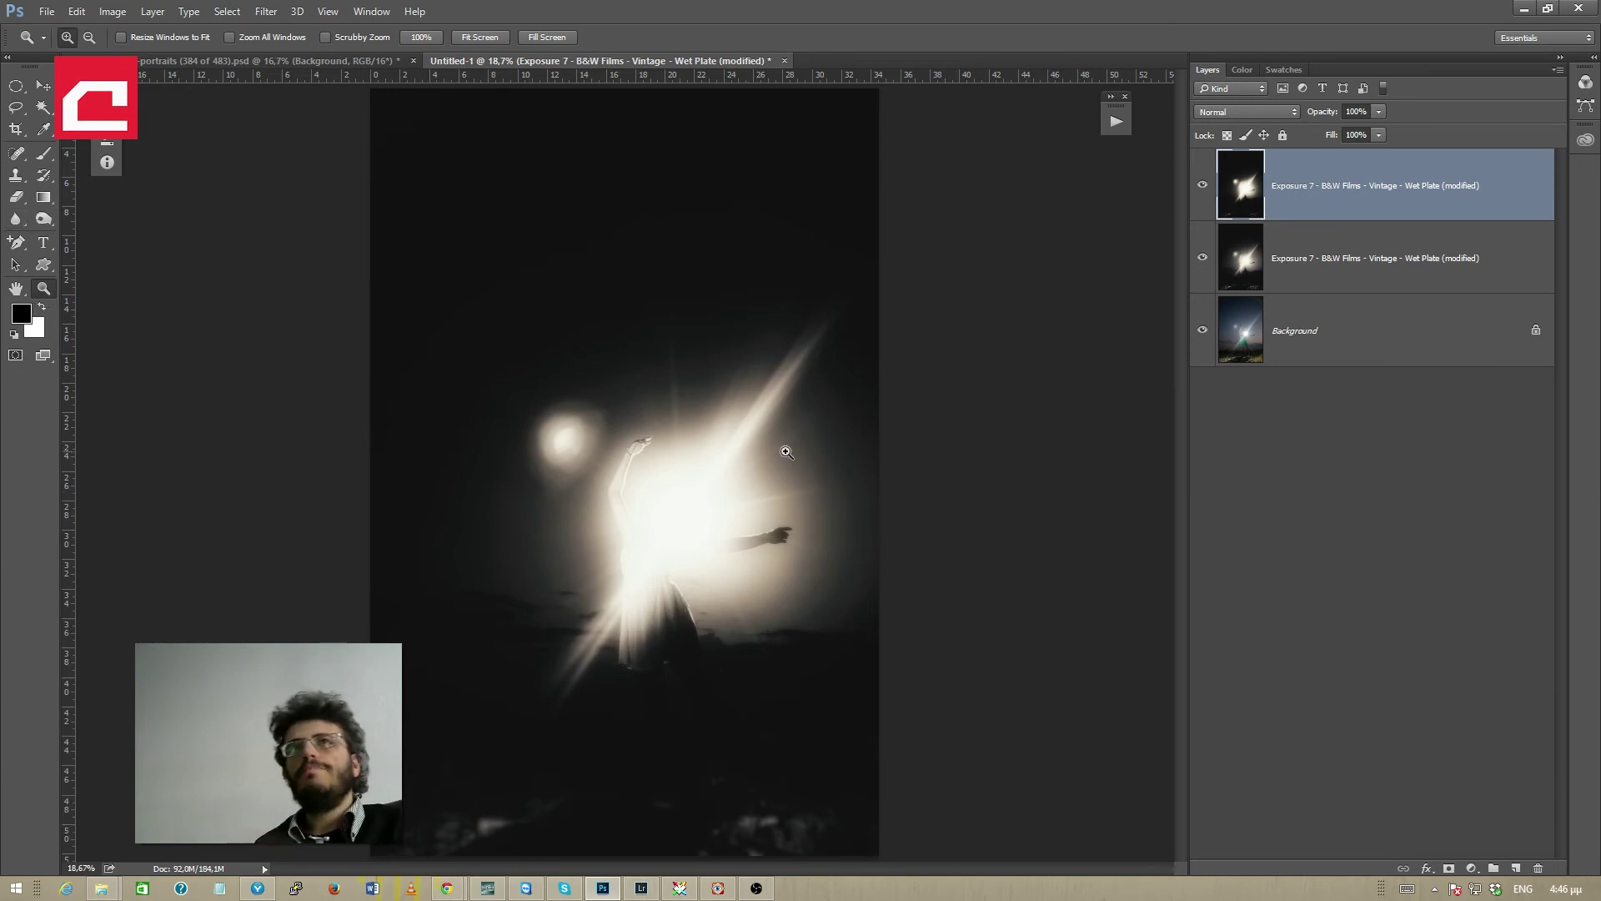
Step: Try lowering the top Exposure 7 layer's opacity to 64%, compare with the layer hidden, and restore the opacity to 100%
left_click(611, 405, "alt")
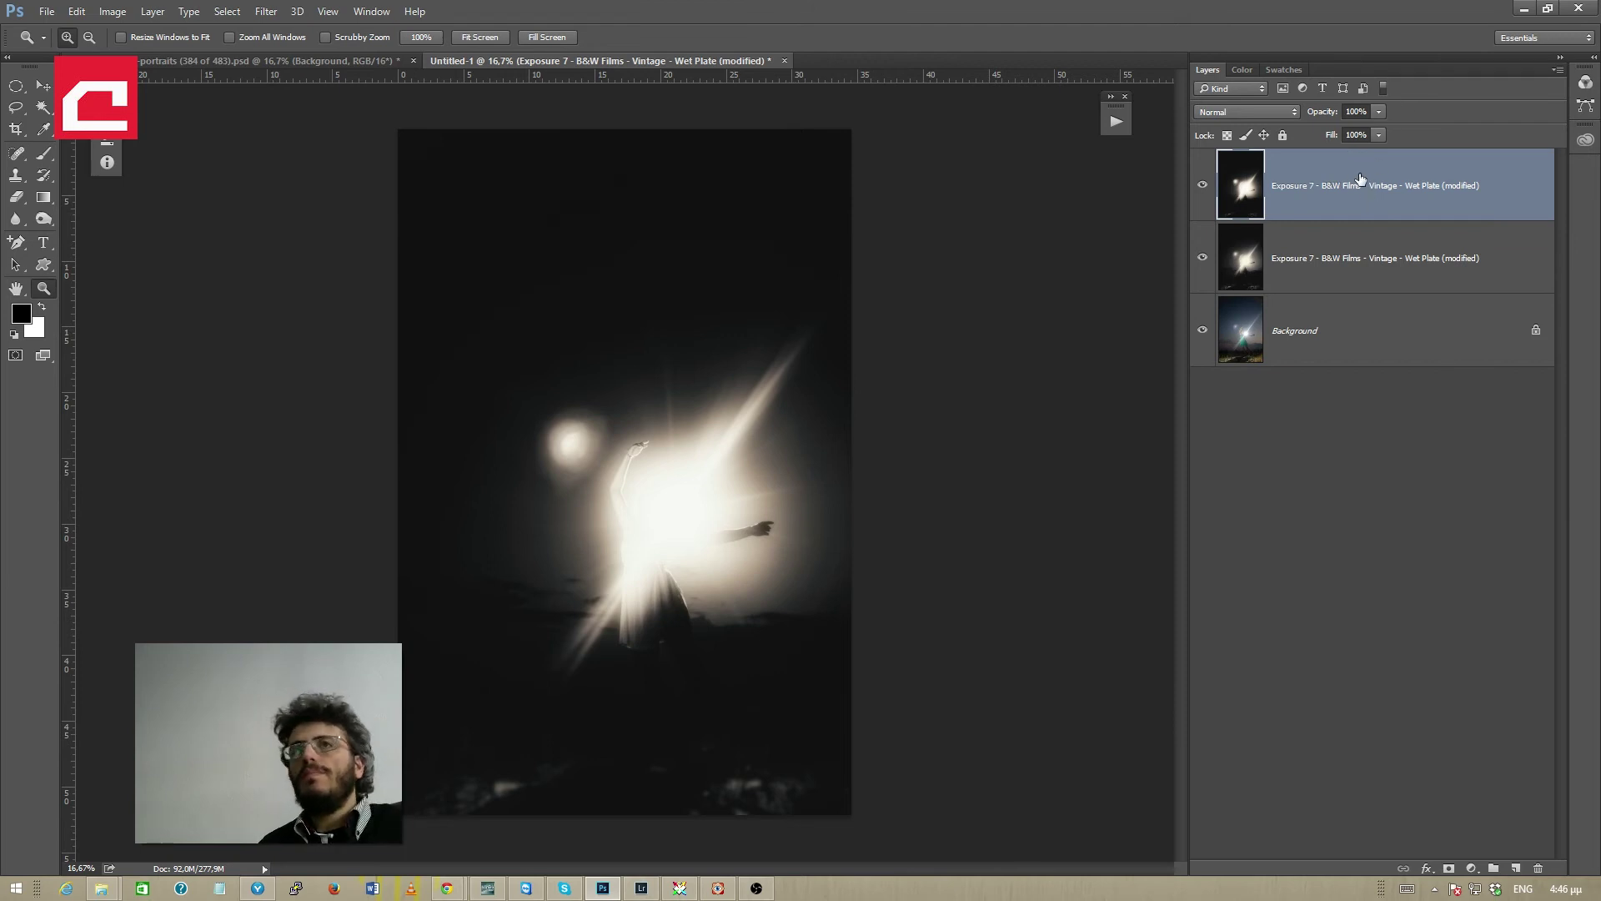
left_click(1379, 112)
left_click_drag(1354, 130, 1354, 131)
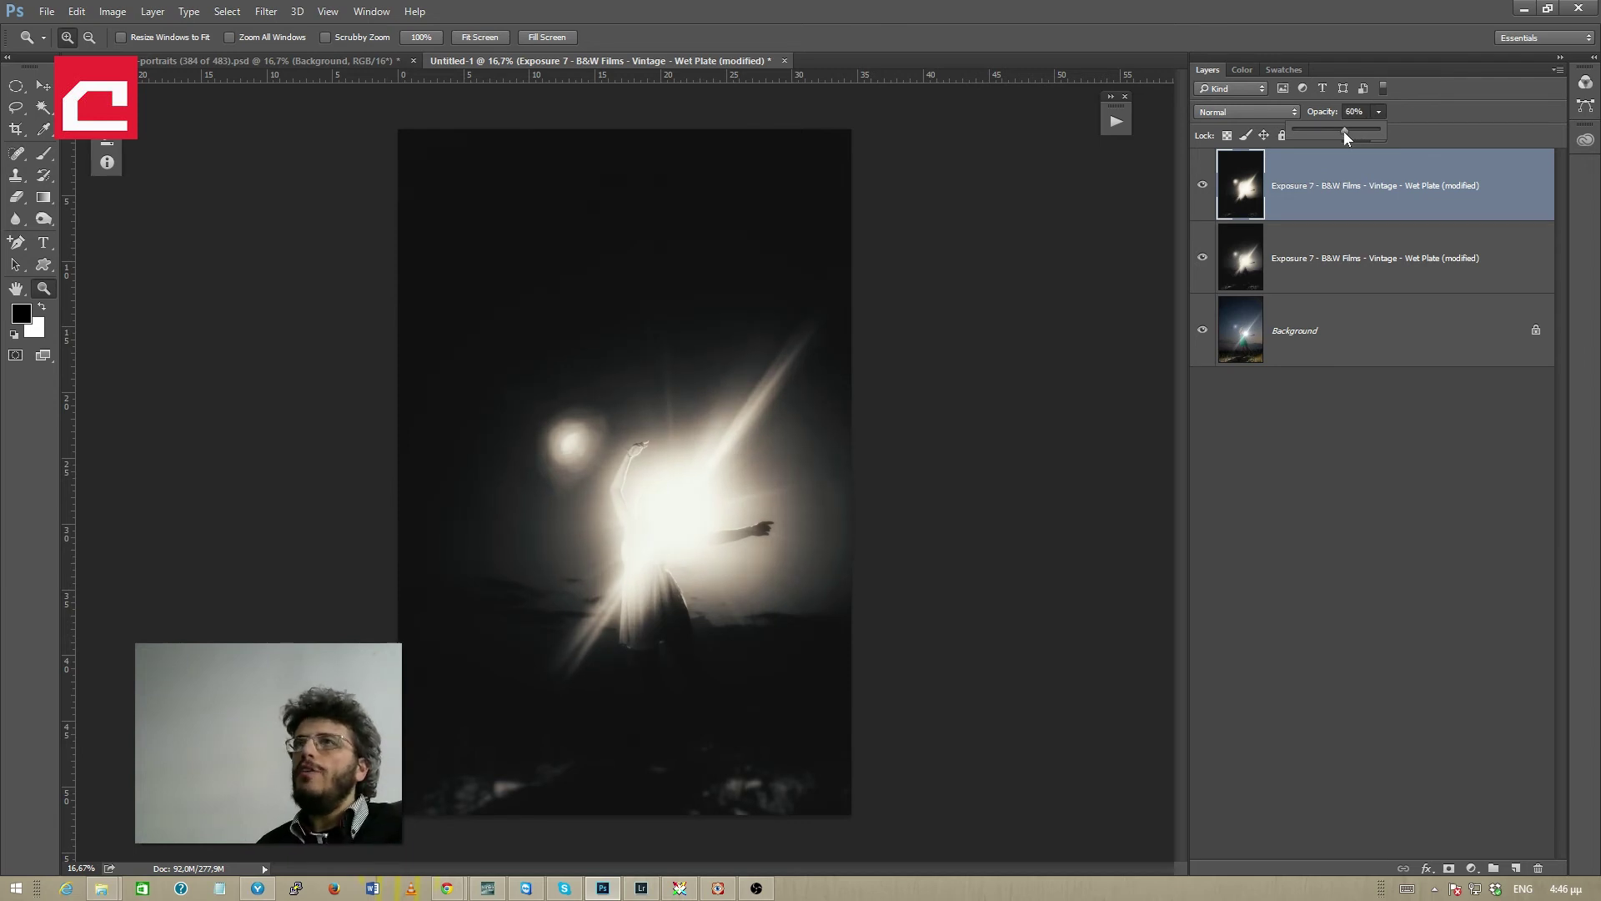
left_click(1202, 186)
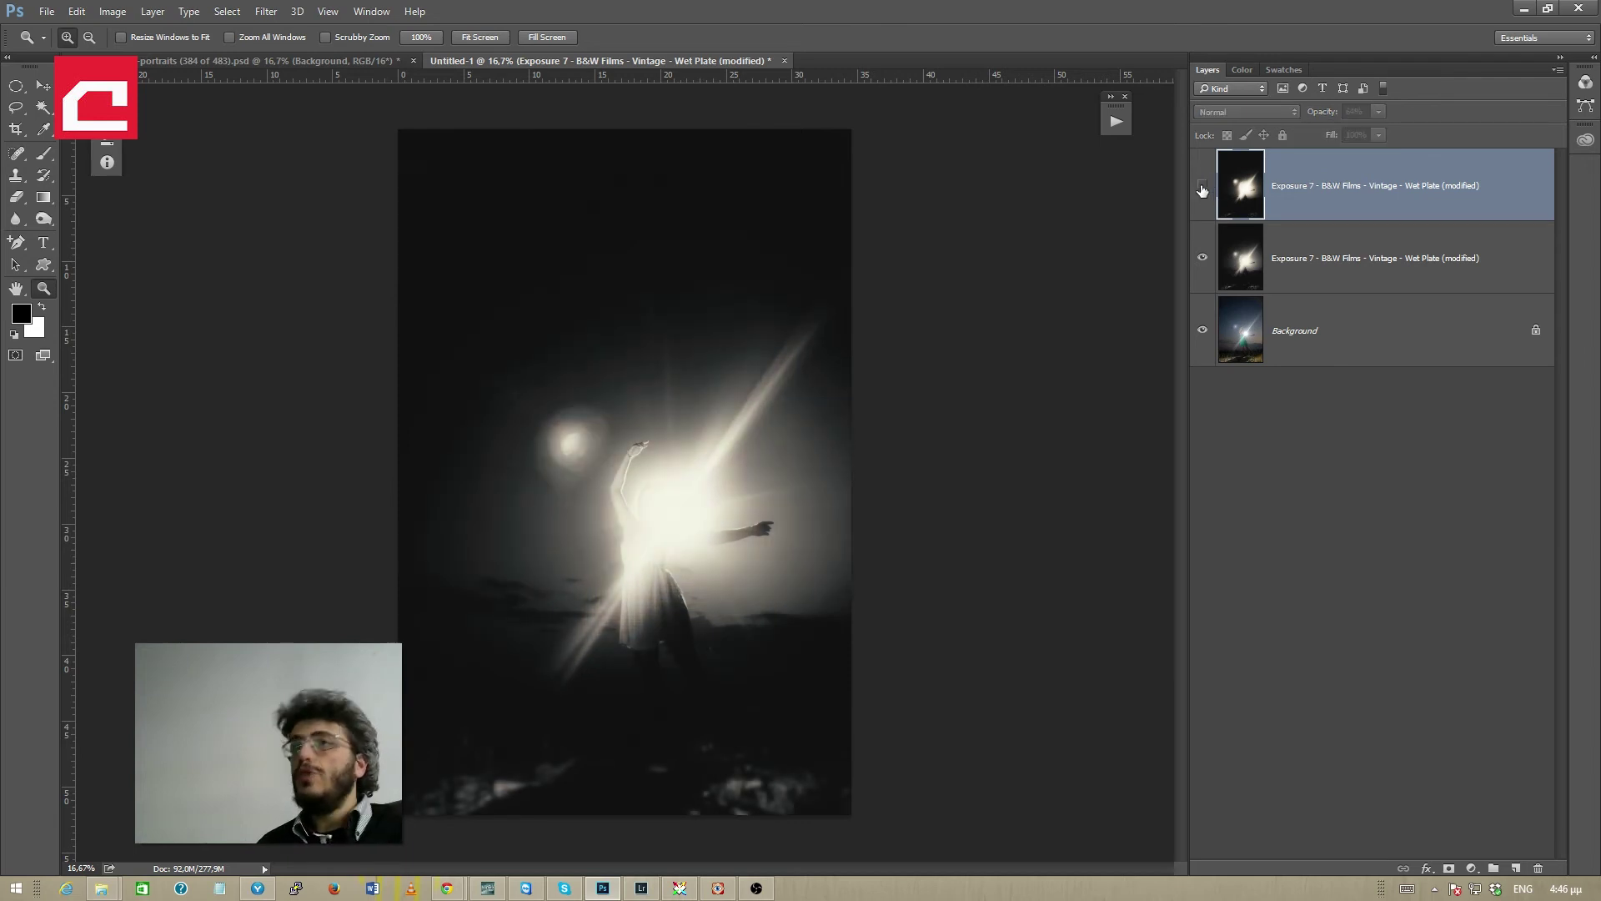
left_click(1202, 186)
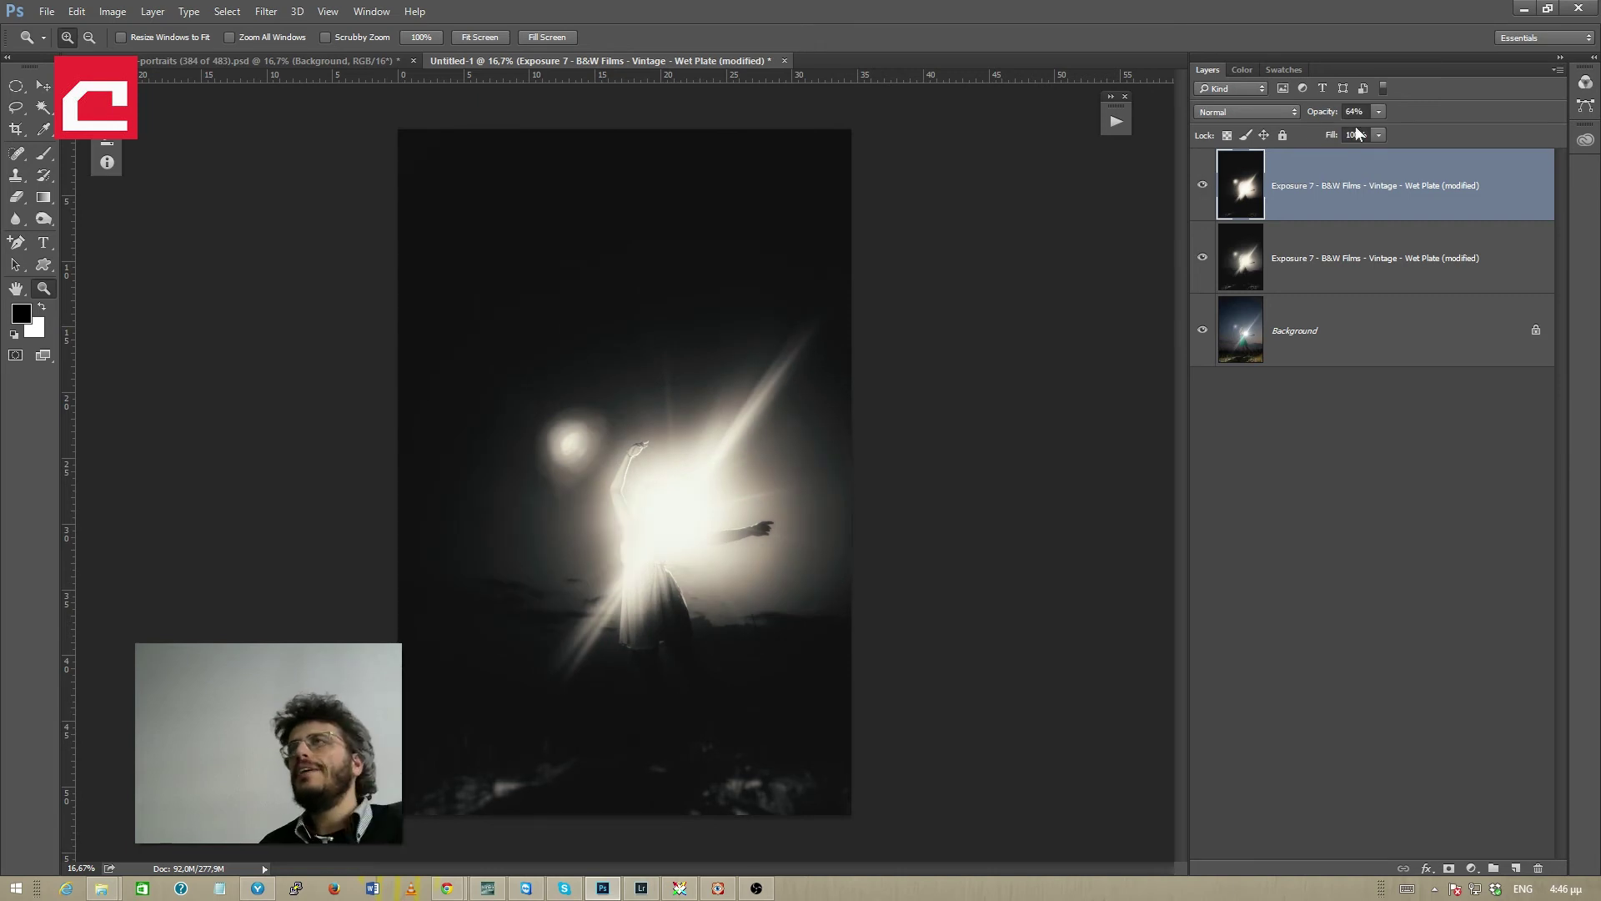
left_click(1378, 112)
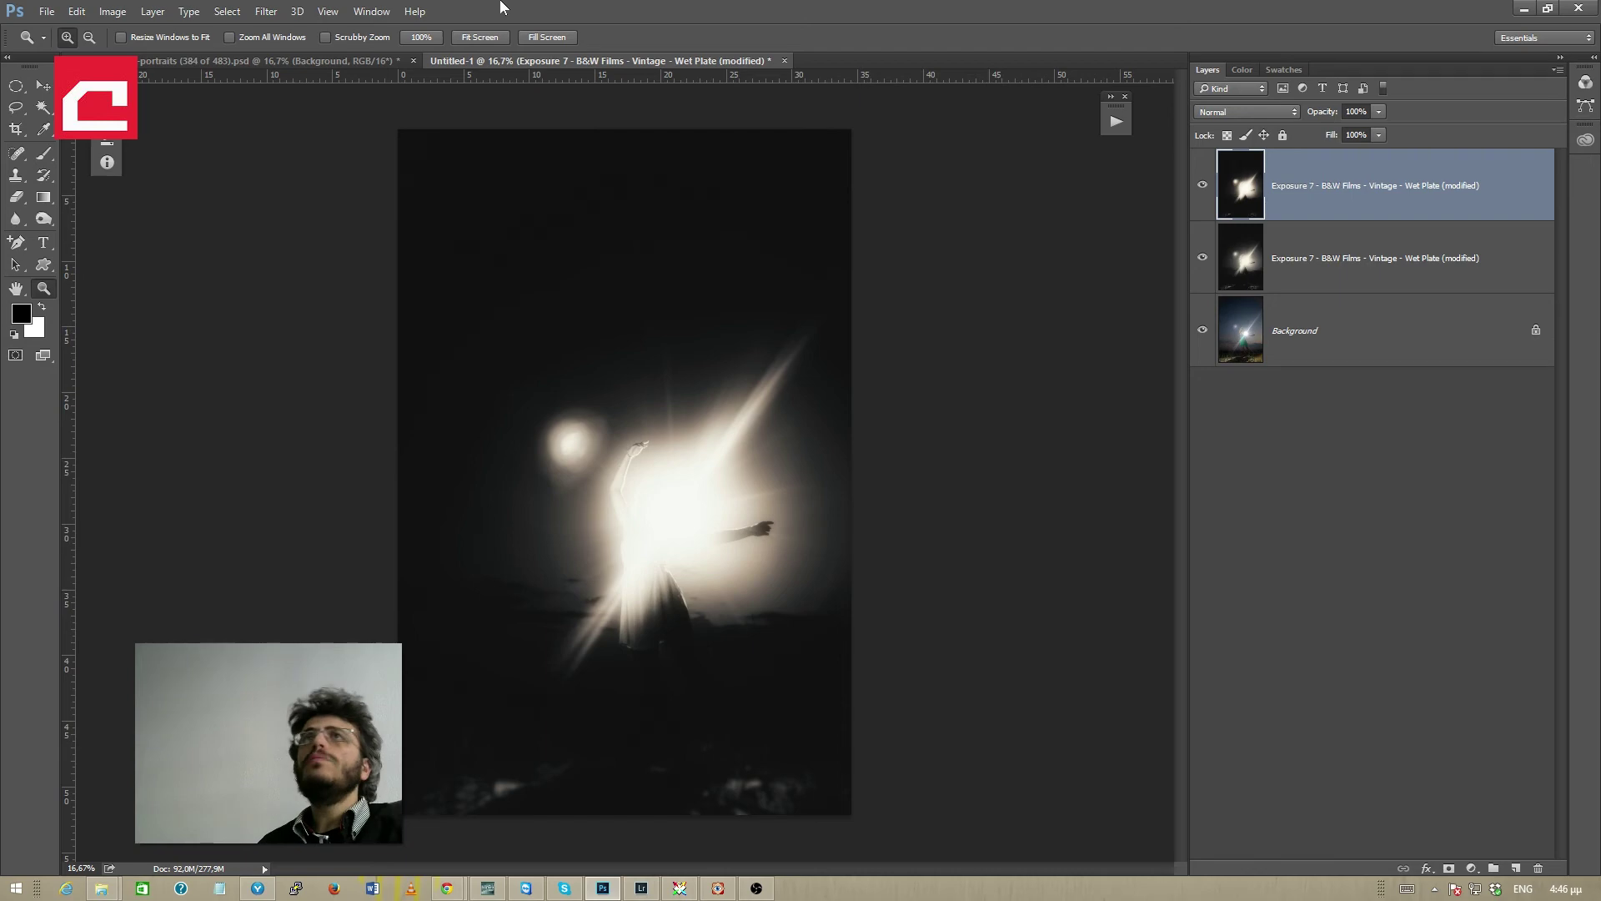
Step: Reopen Exposure 7 on the top layer and disable every section except Overlays
left_click(265, 12)
mouse_move(321, 365)
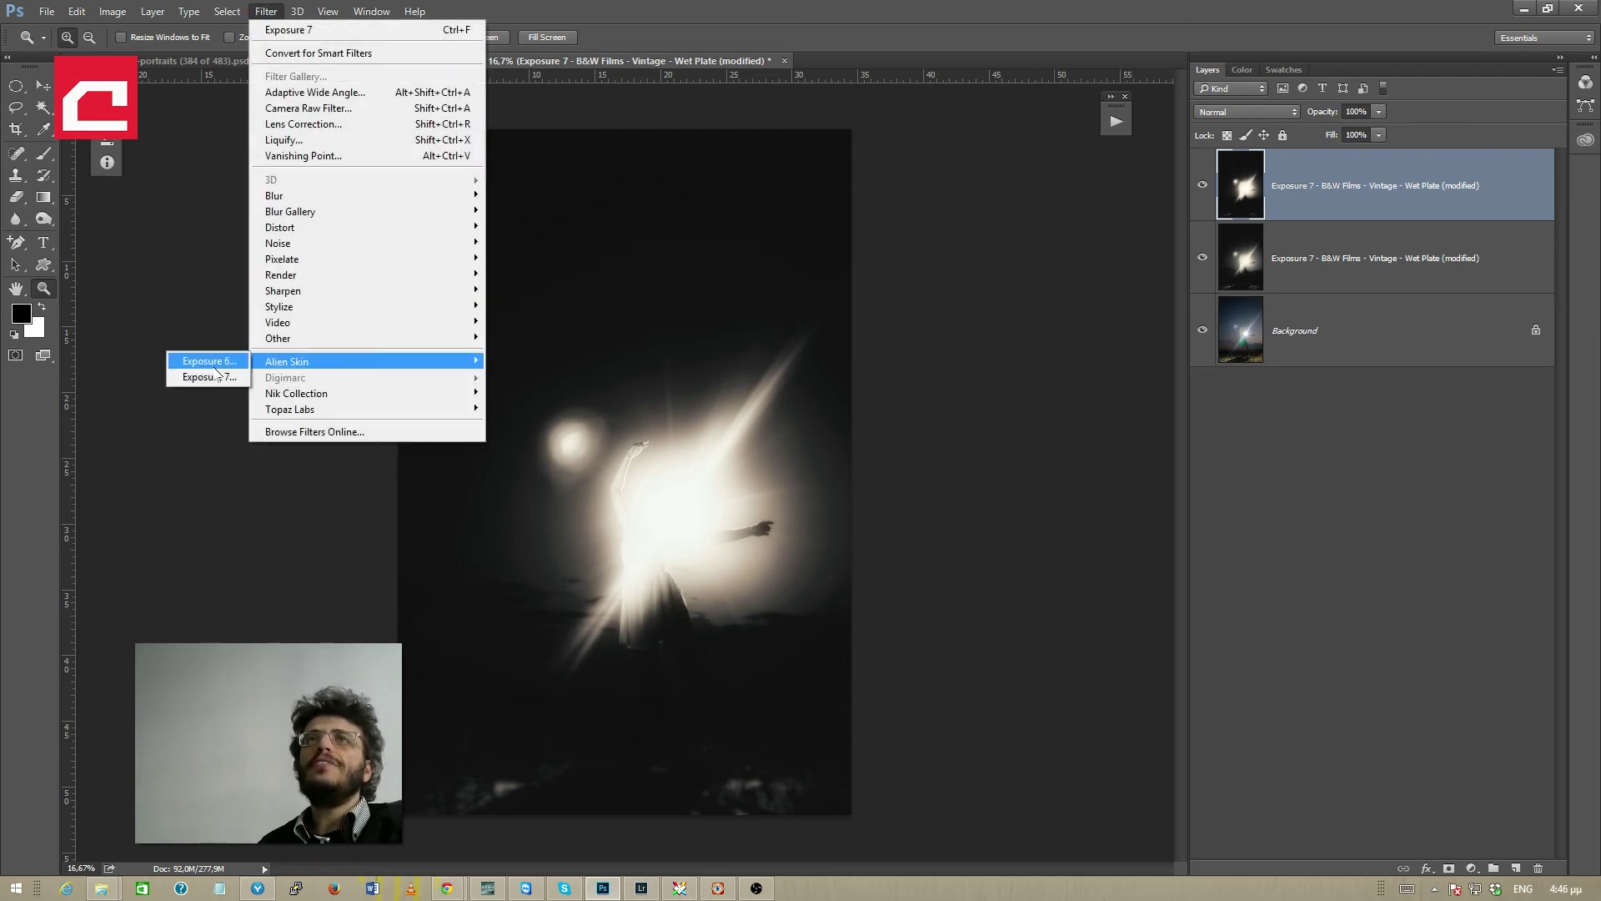
left_click(203, 373)
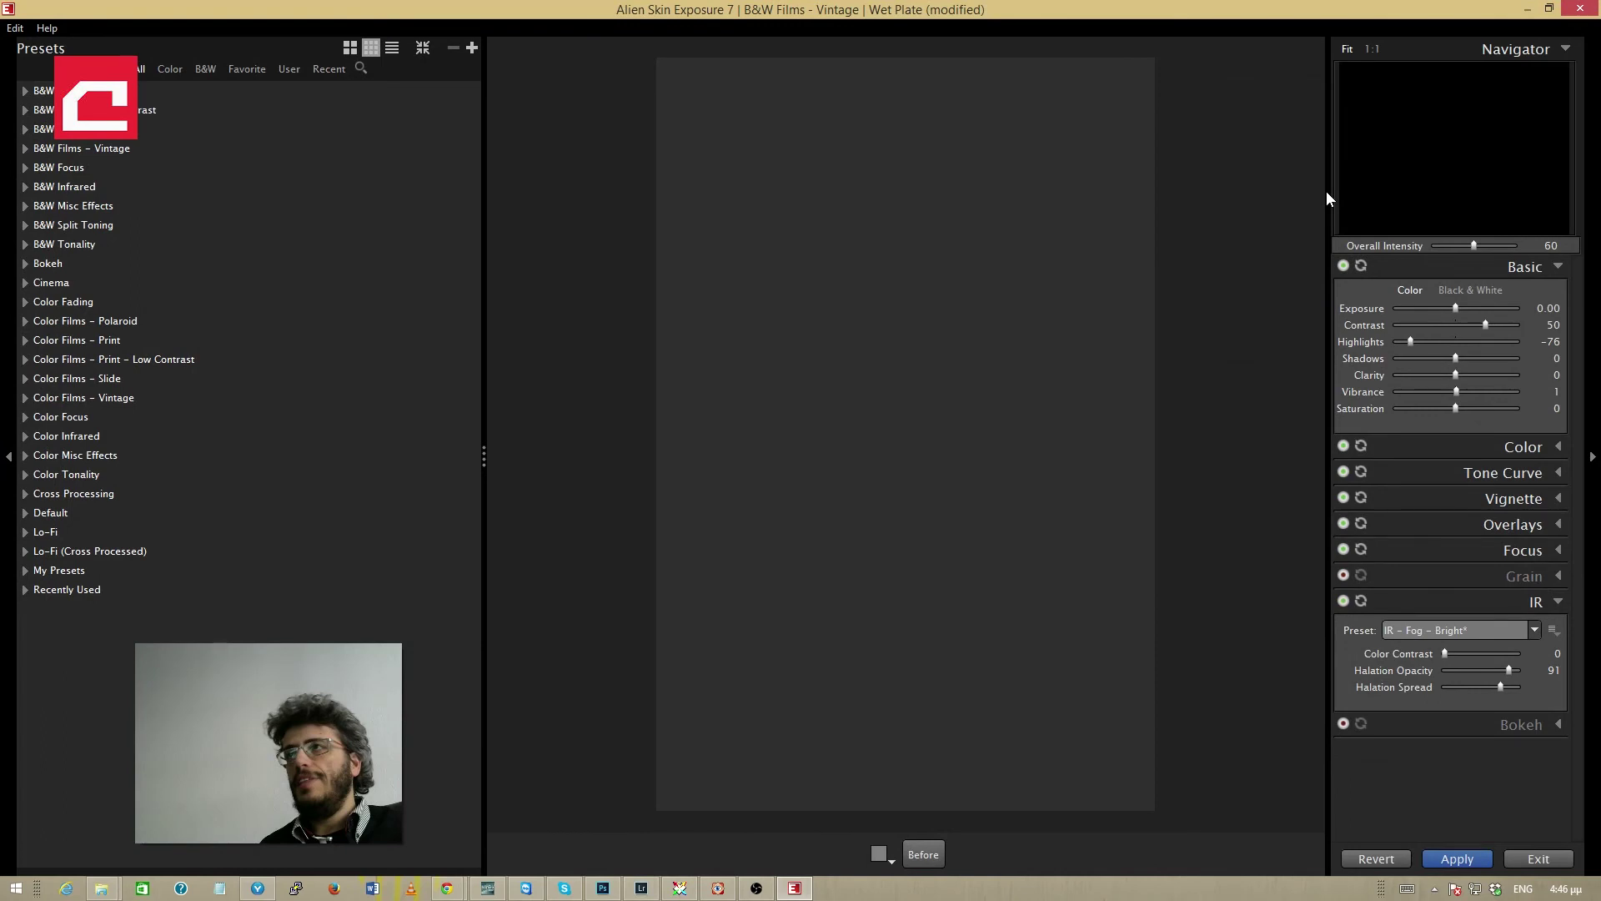
left_click(1558, 267)
left_click(1344, 265)
left_click(1344, 292)
left_click(1343, 317)
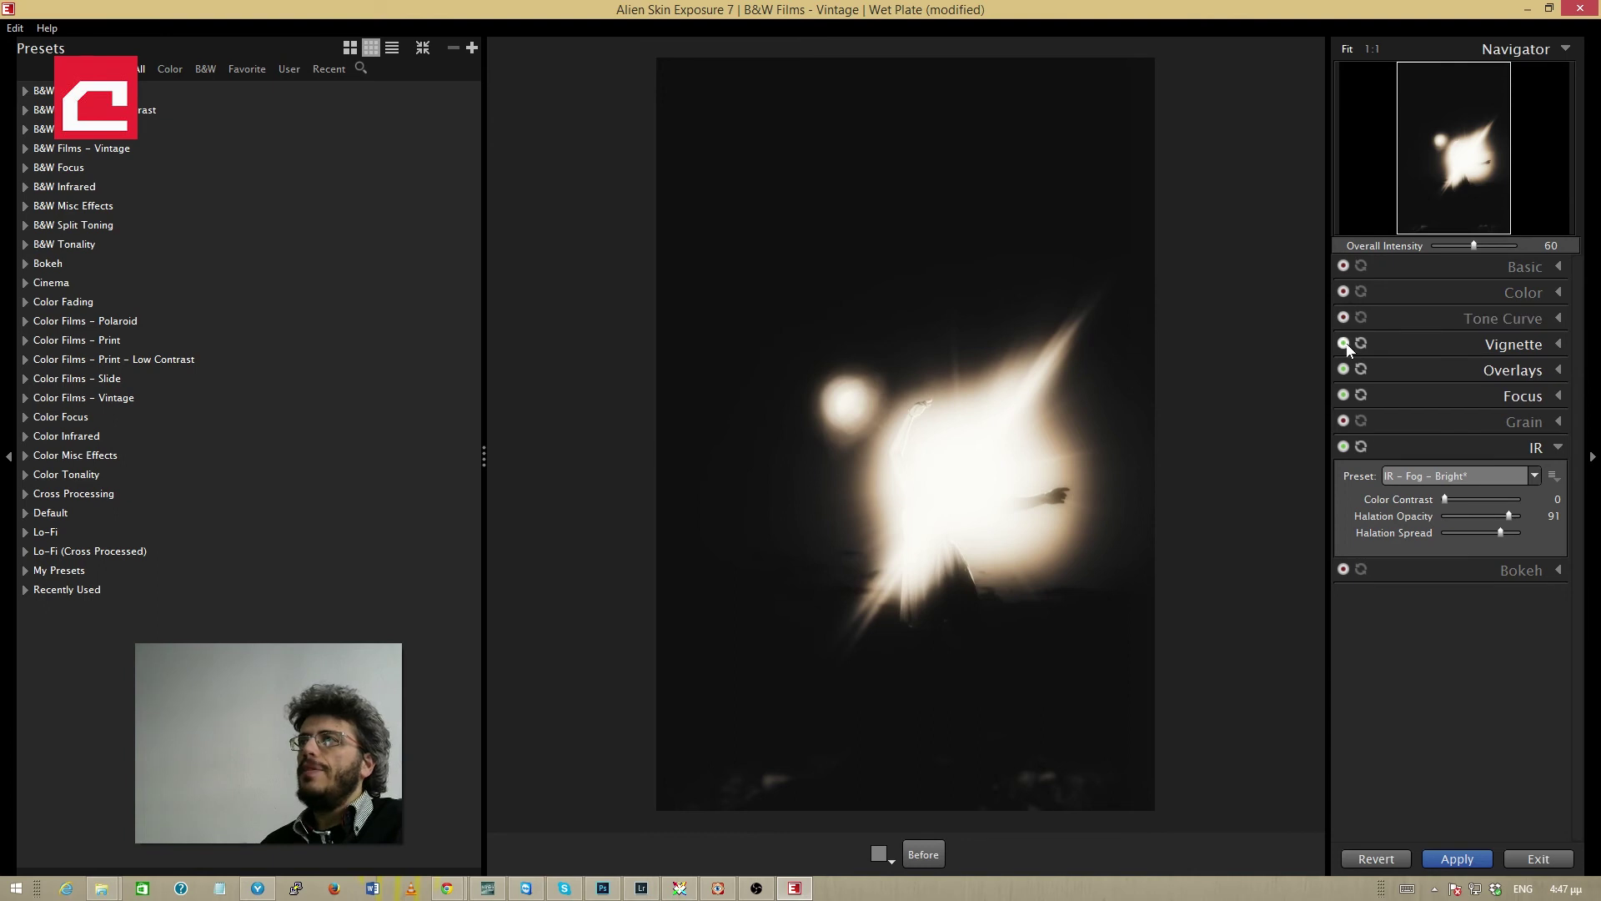
left_click(1344, 344)
left_click(1344, 394)
left_click(1344, 446)
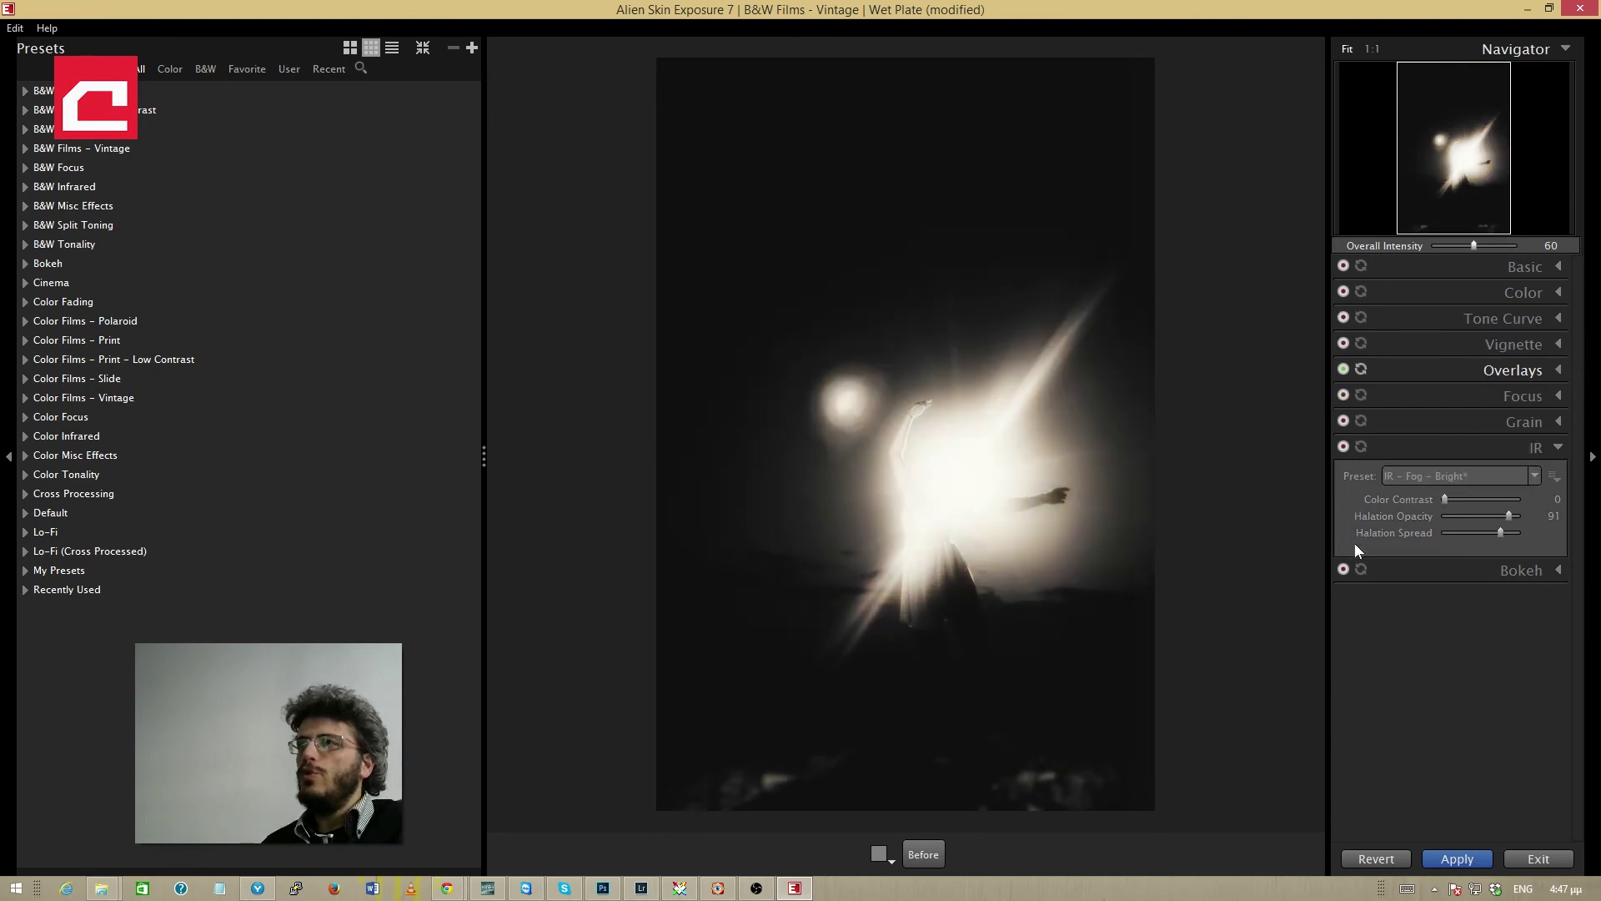
Step: Expand the Overlays section, enable Texture and choose the Scratches 1 texture
left_click(1500, 369)
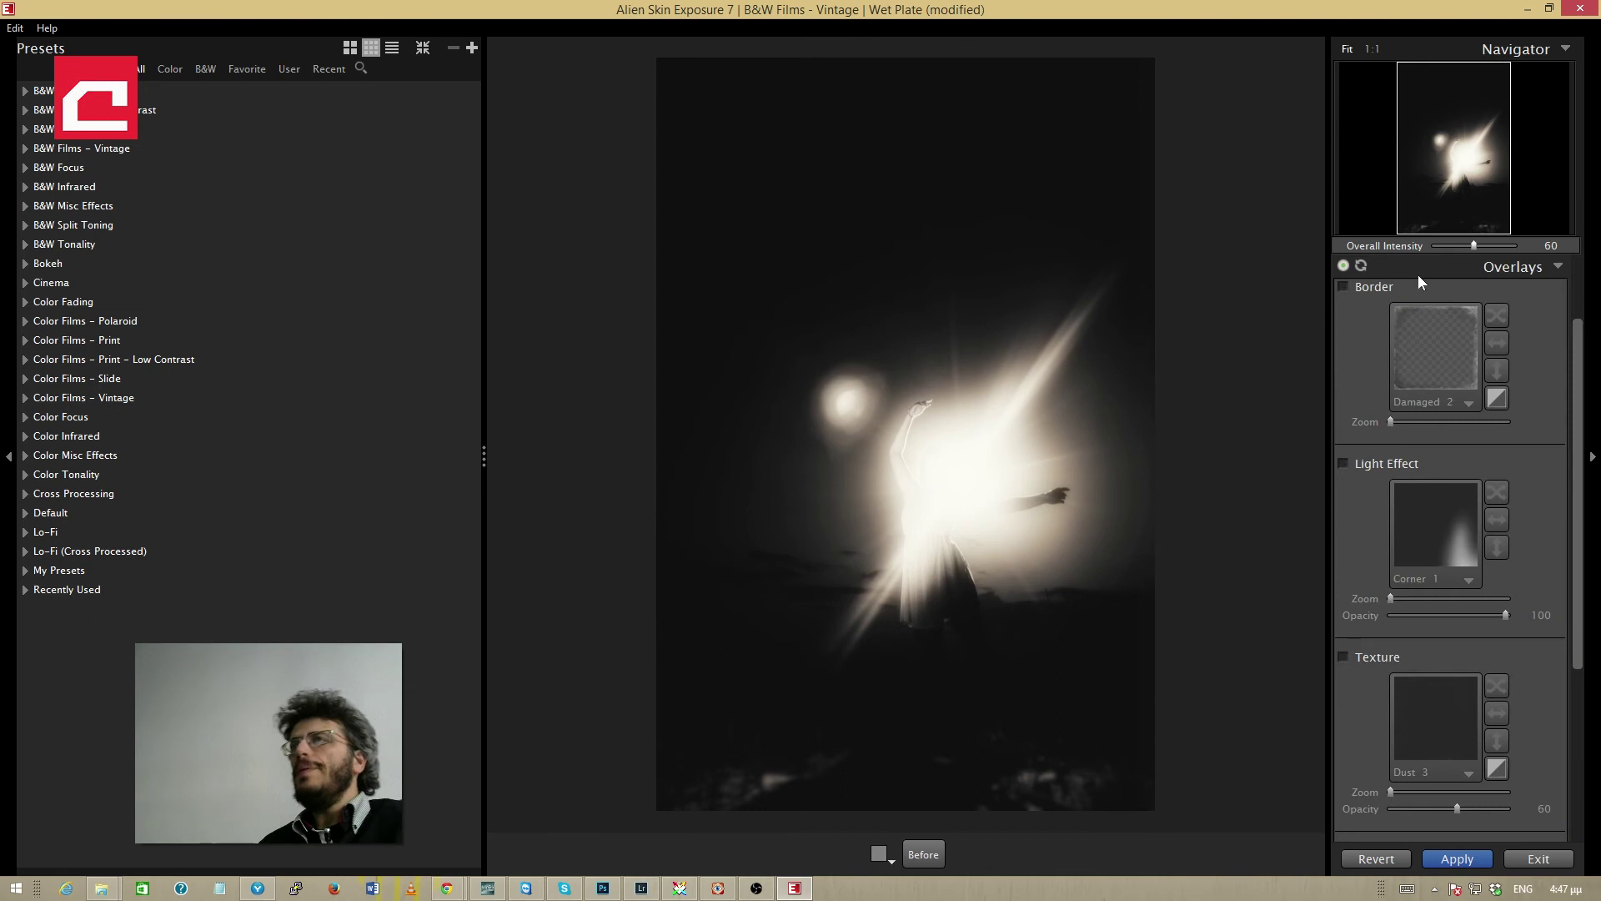
left_click(1344, 658)
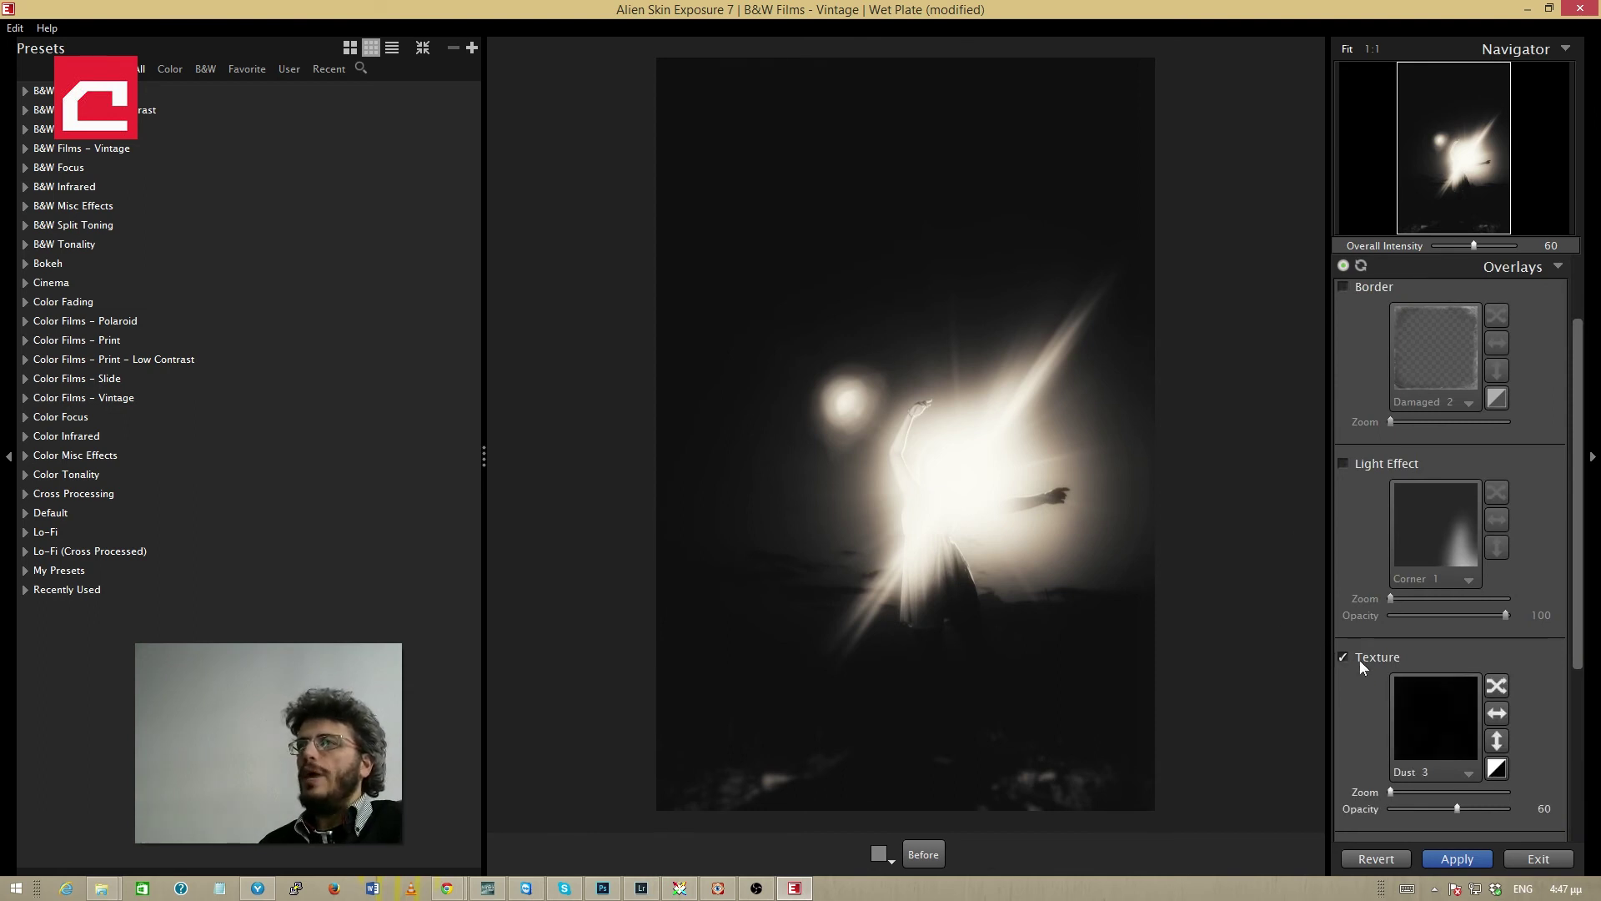
left_click(1469, 770)
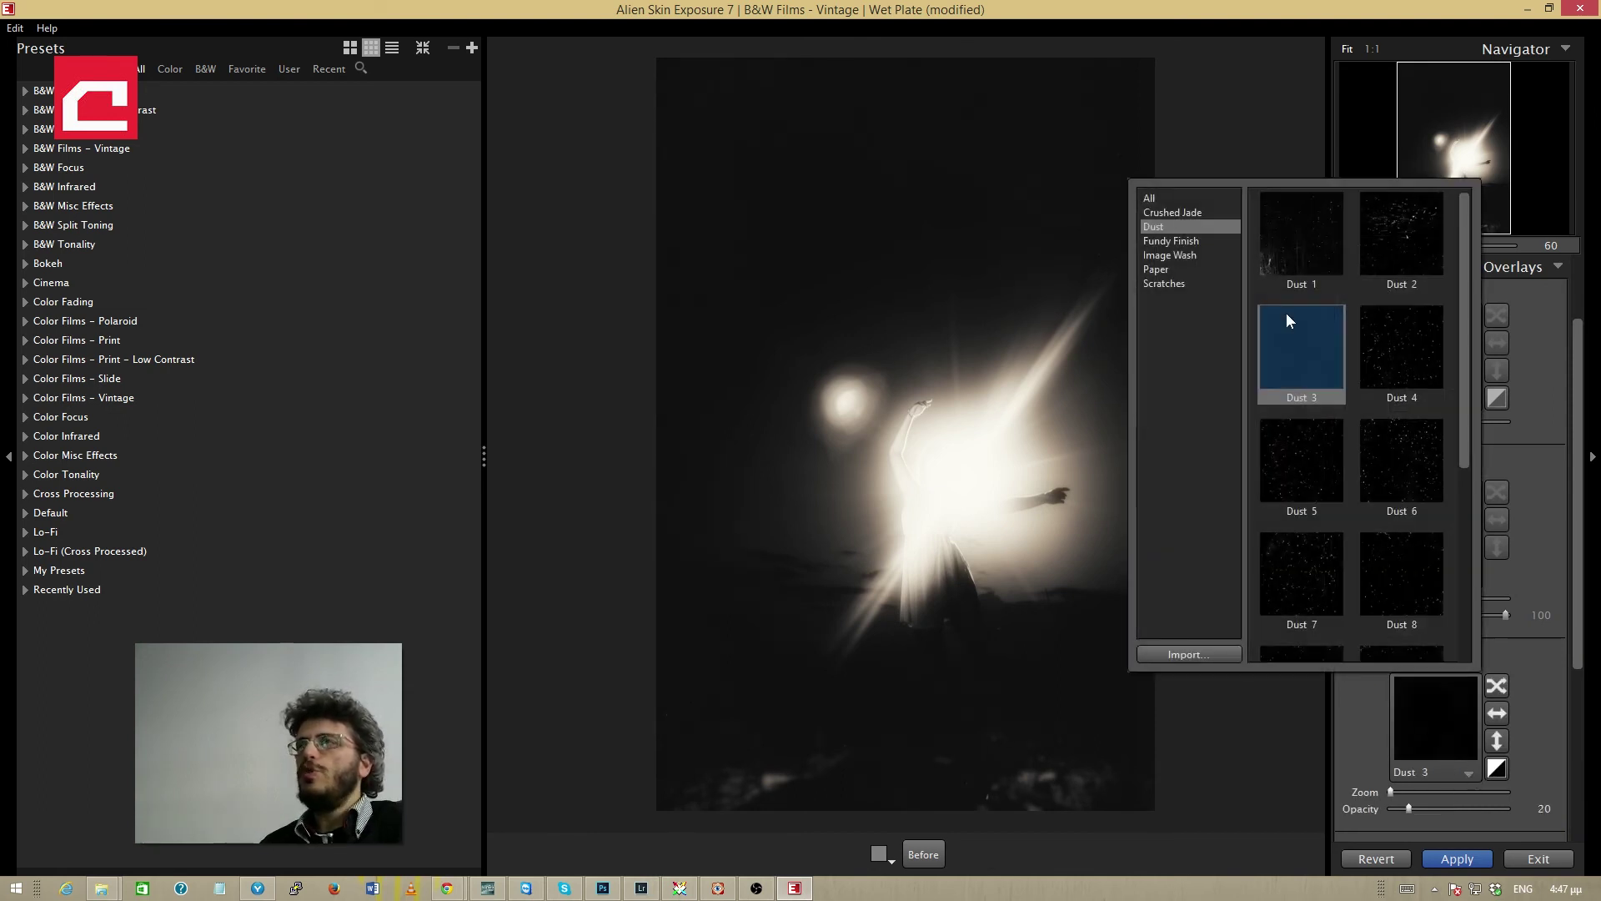
left_click(1178, 282)
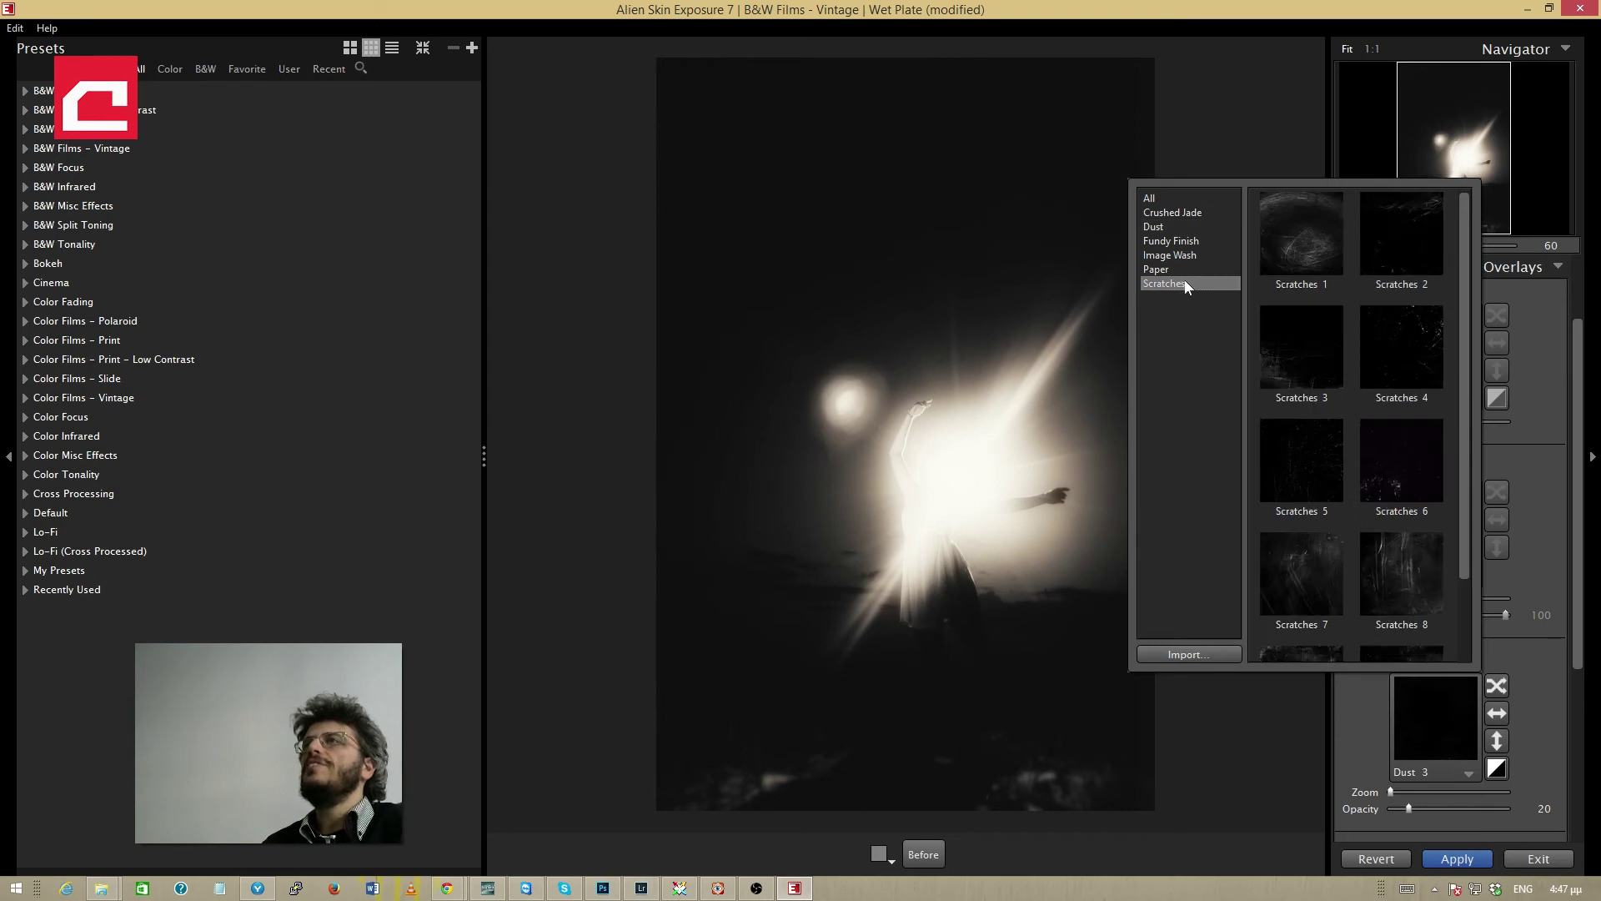
left_click(1285, 238)
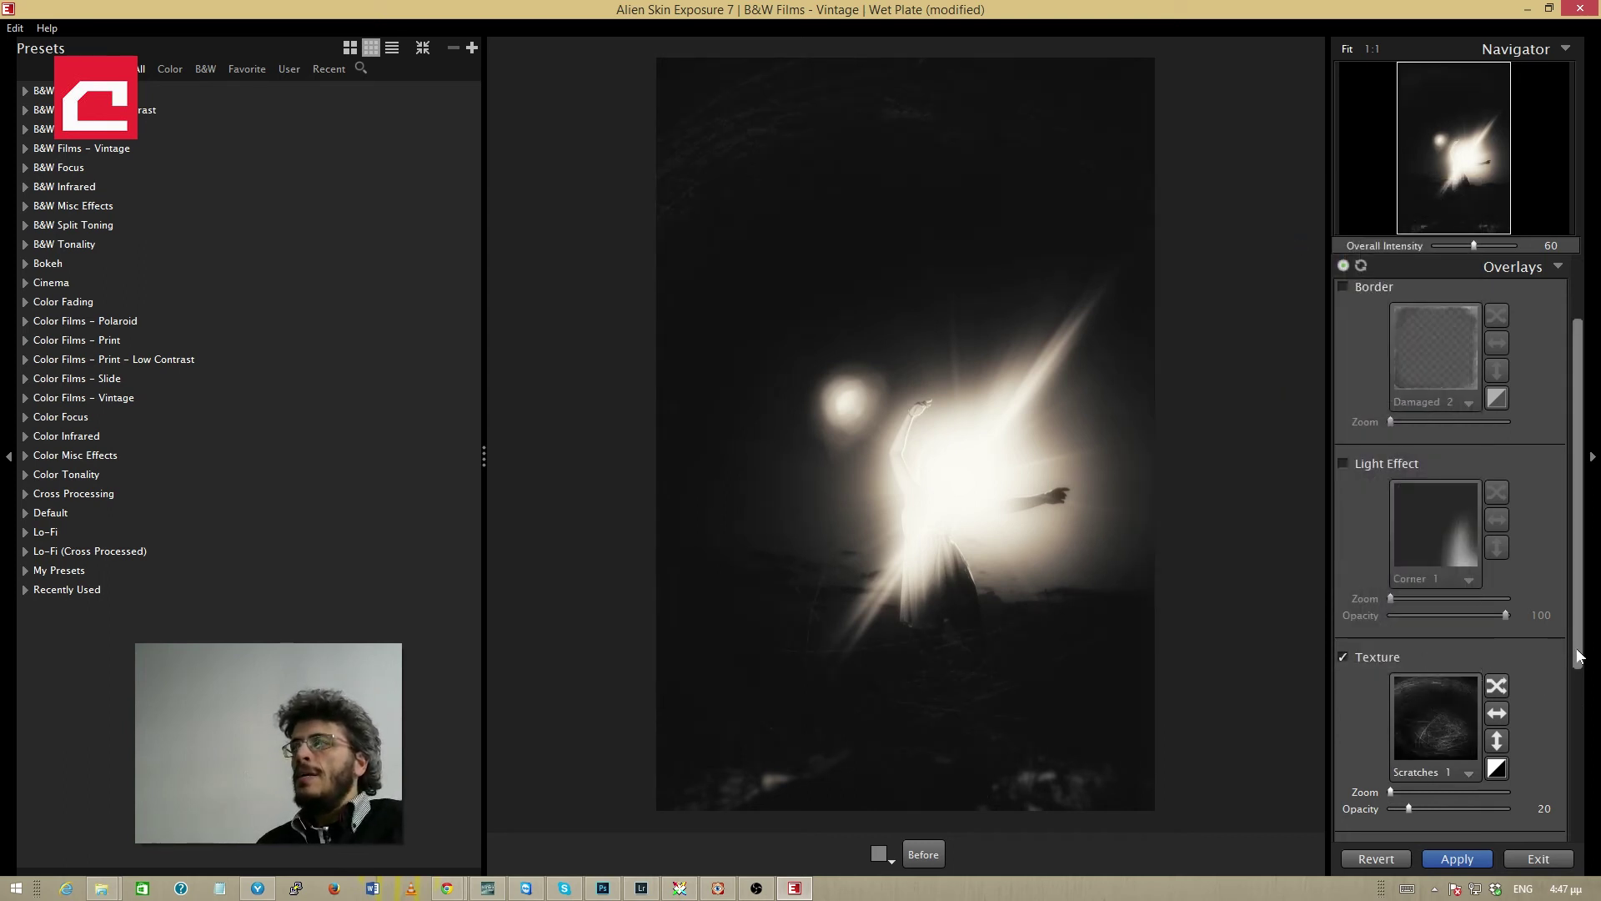
Step: Try different opacities for the Scratches 1 texture, settle on 47, and exit Exposure 7 without applying
scroll(1471, 702, "down", 1)
left_click_drag(1466, 762, 1432, 761)
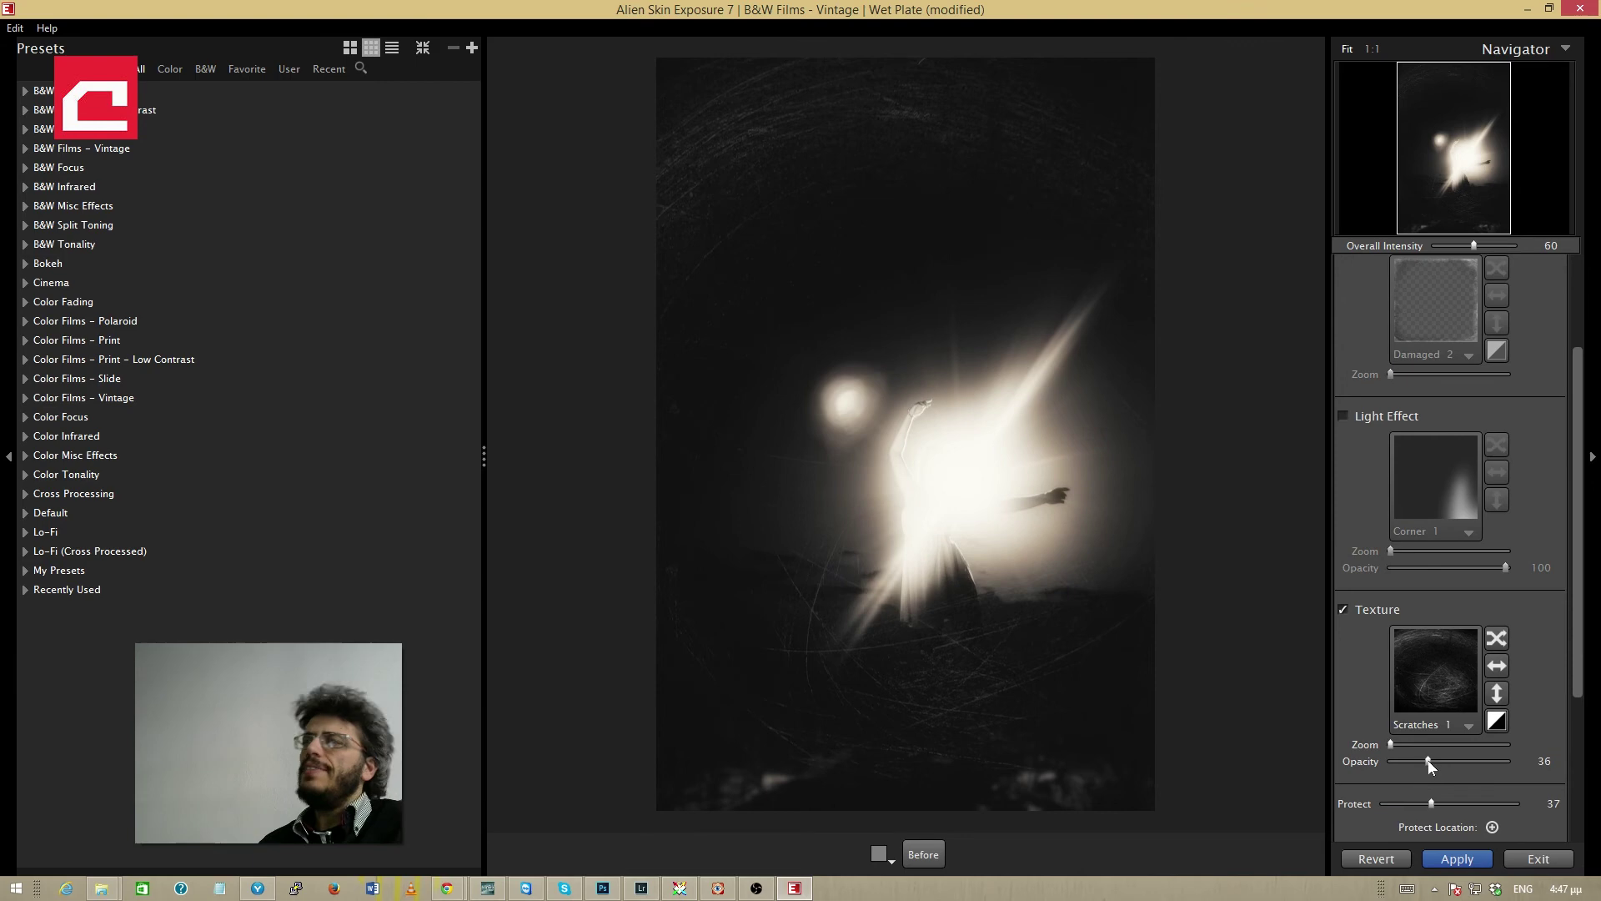
left_click_drag(1477, 768, 1443, 768)
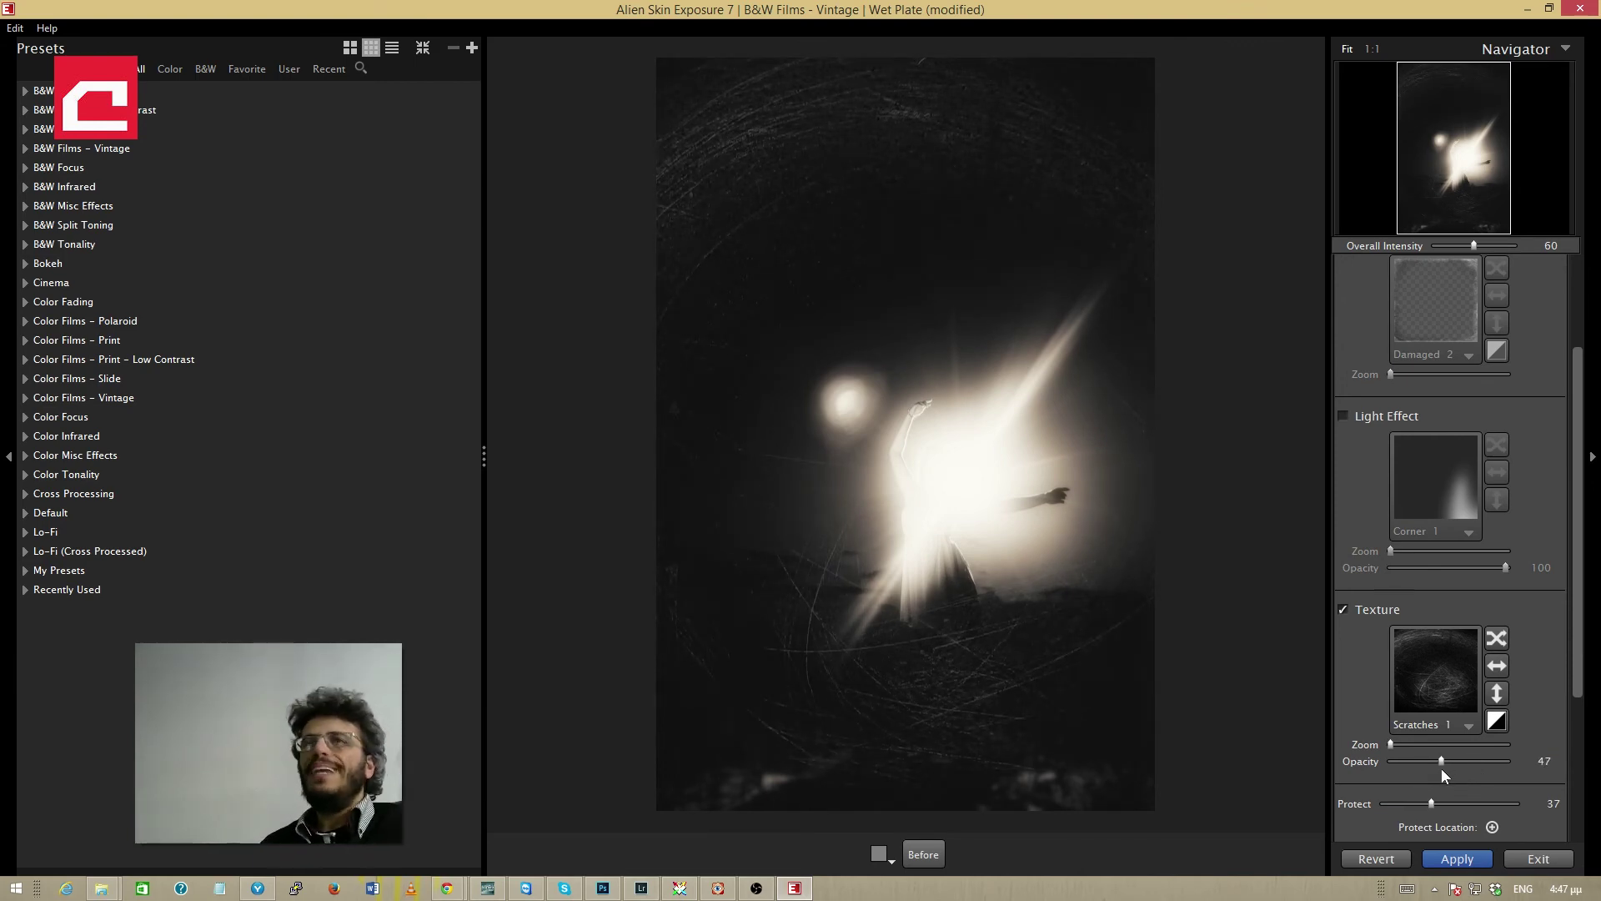
left_click_drag(1443, 768, 1453, 764)
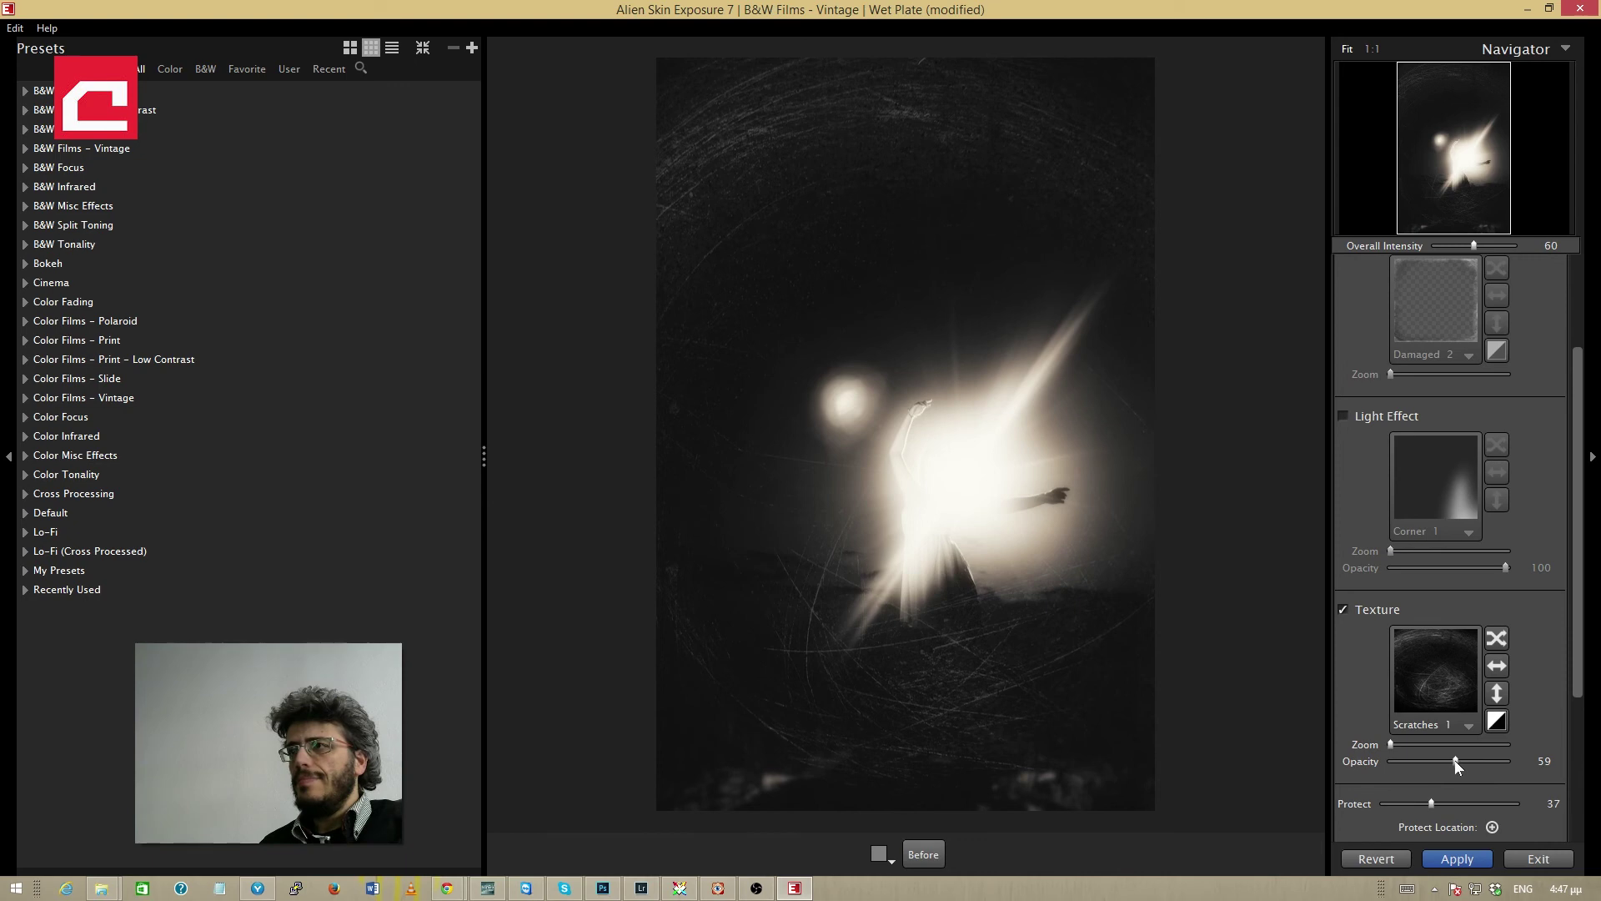
left_click_drag(1433, 764, 1441, 764)
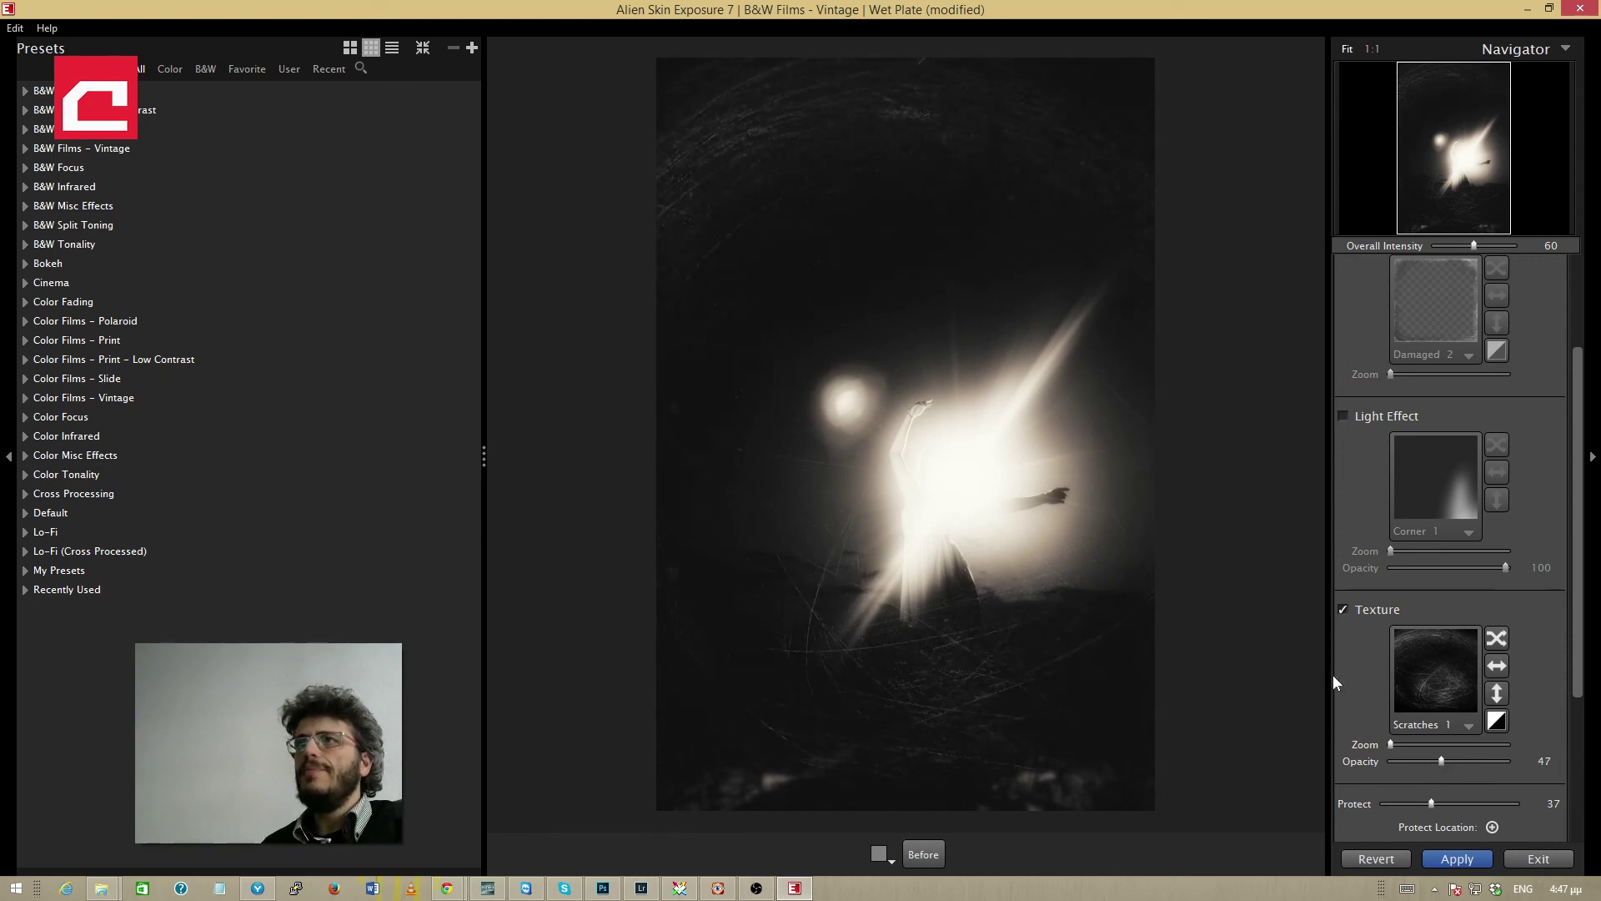
left_click(1535, 859)
left_click(794, 457)
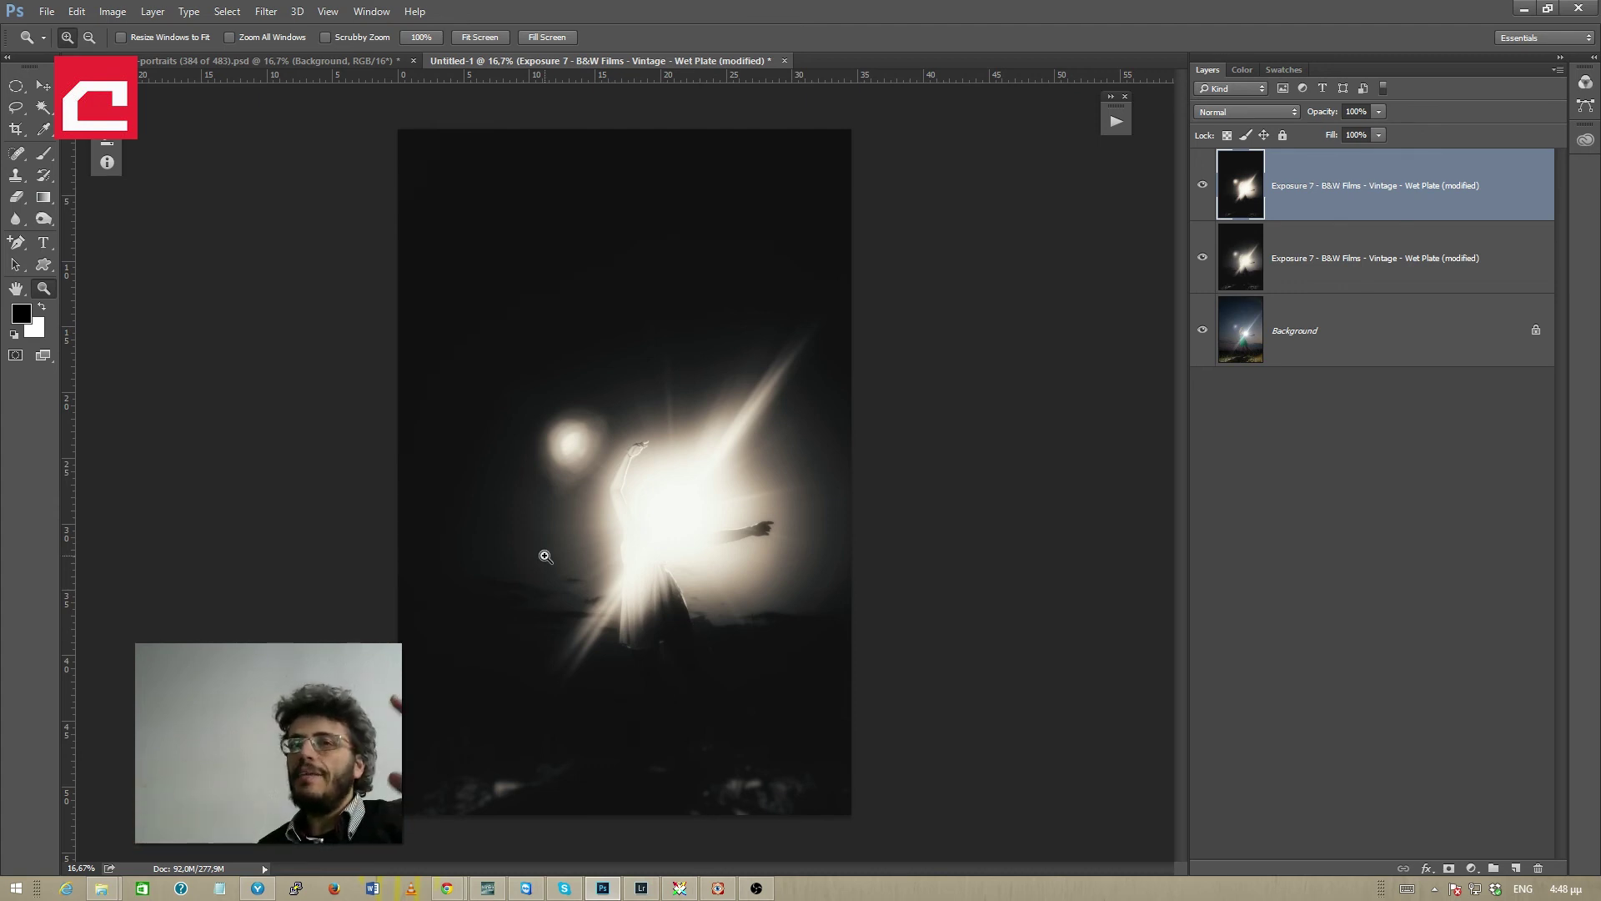
Step: Add a new layer above the filtered layers and fill it with pure black, checking the background colour is 000000
left_click(1516, 870)
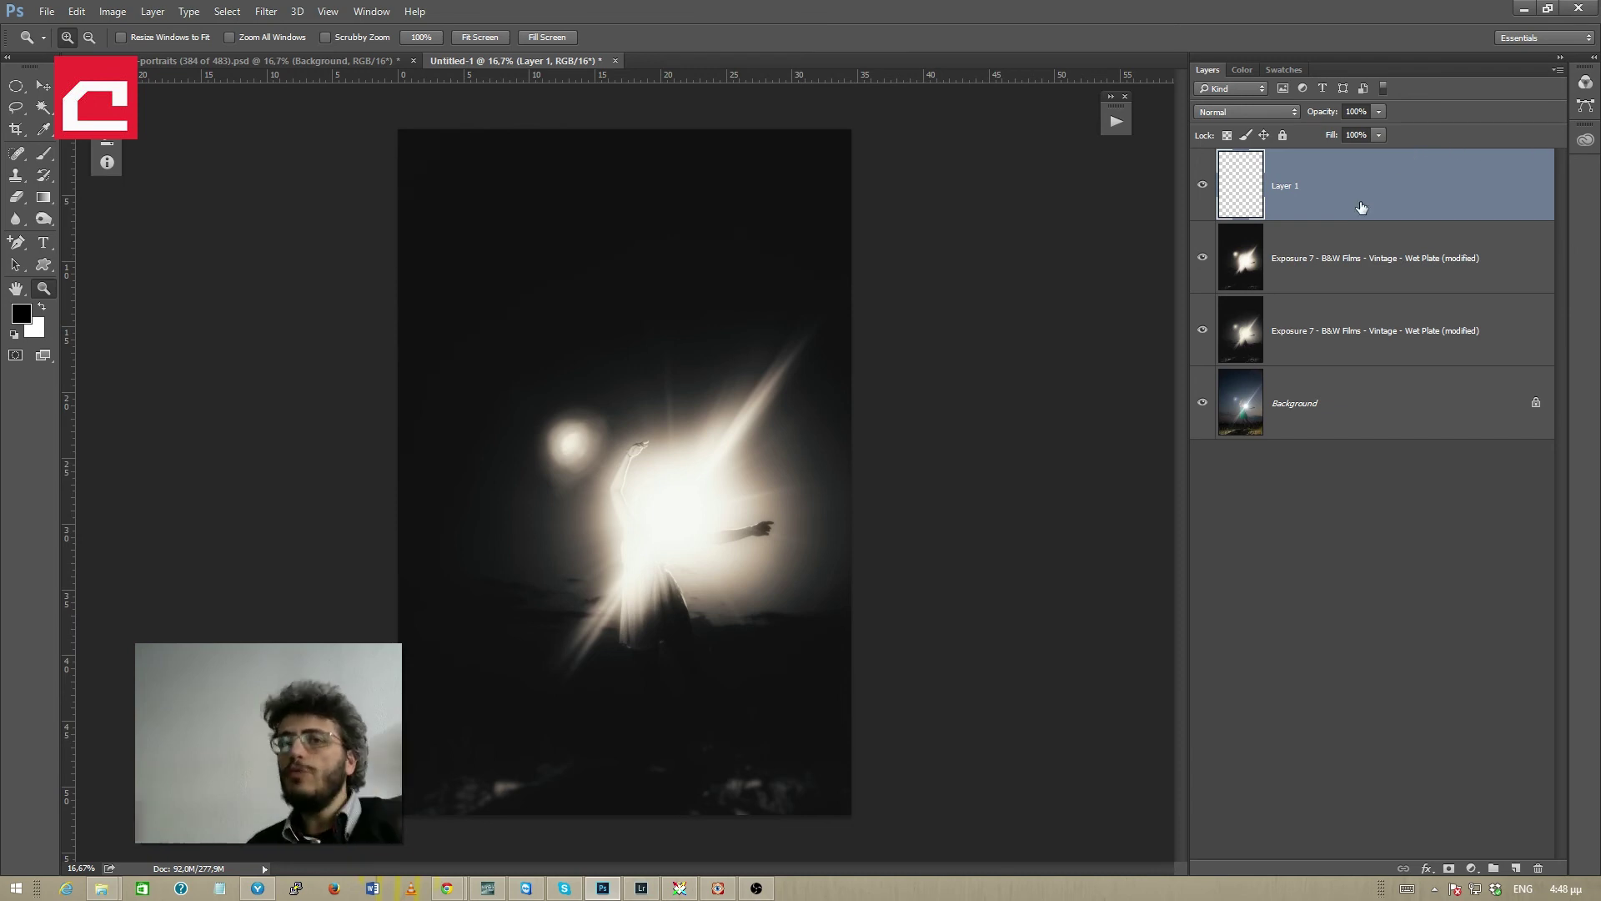
key("x")
key("ctrl+BackSpace")
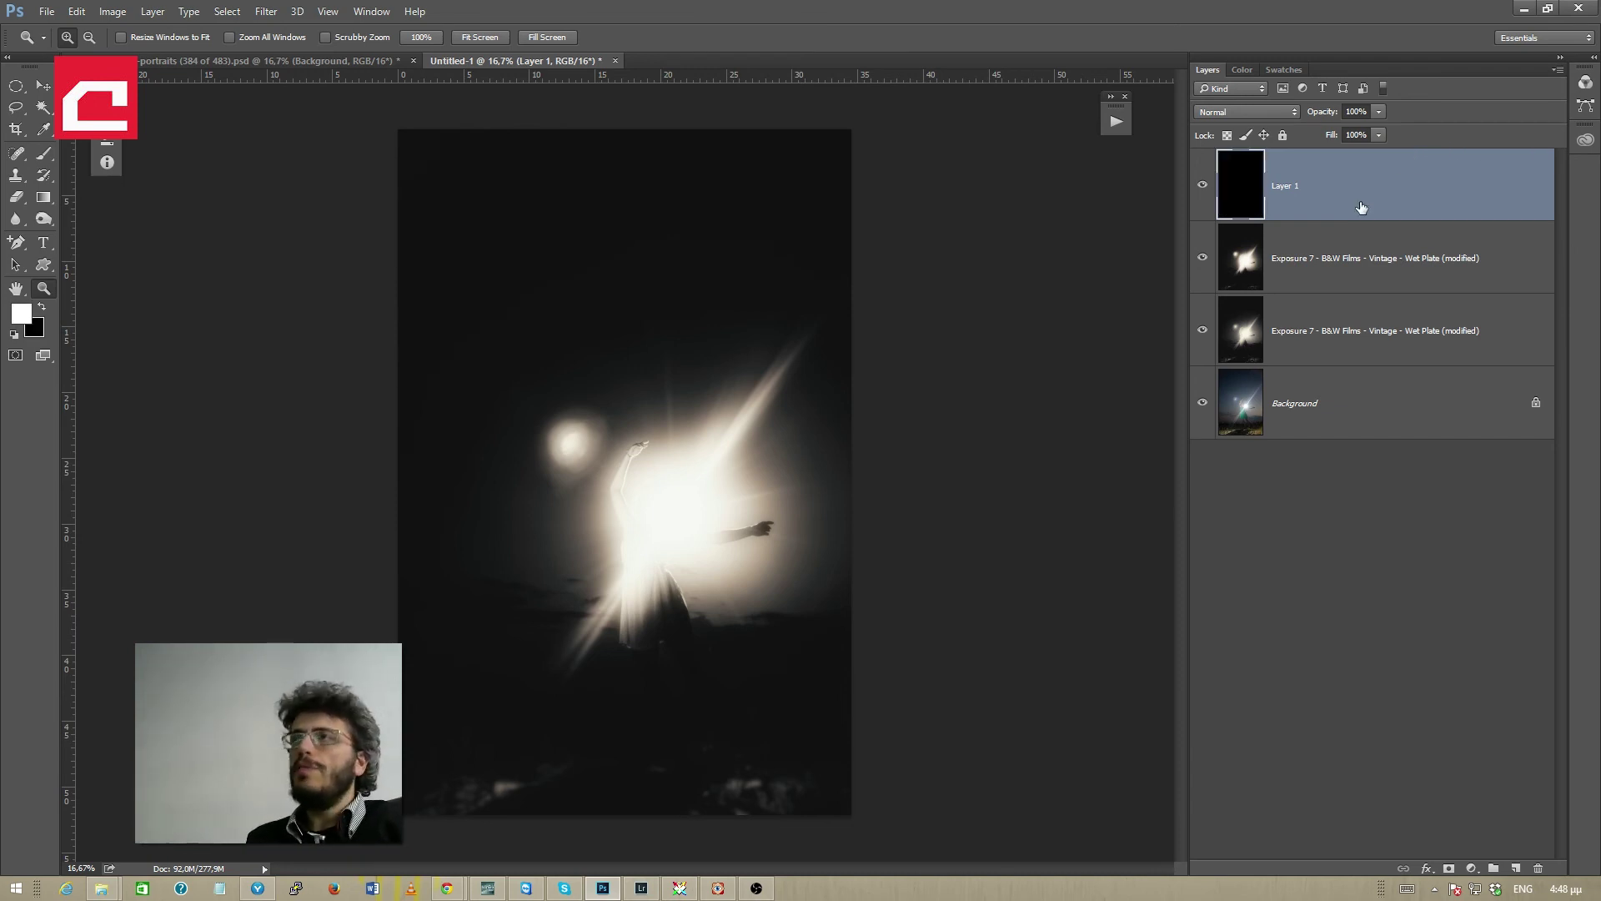
left_click(38, 330)
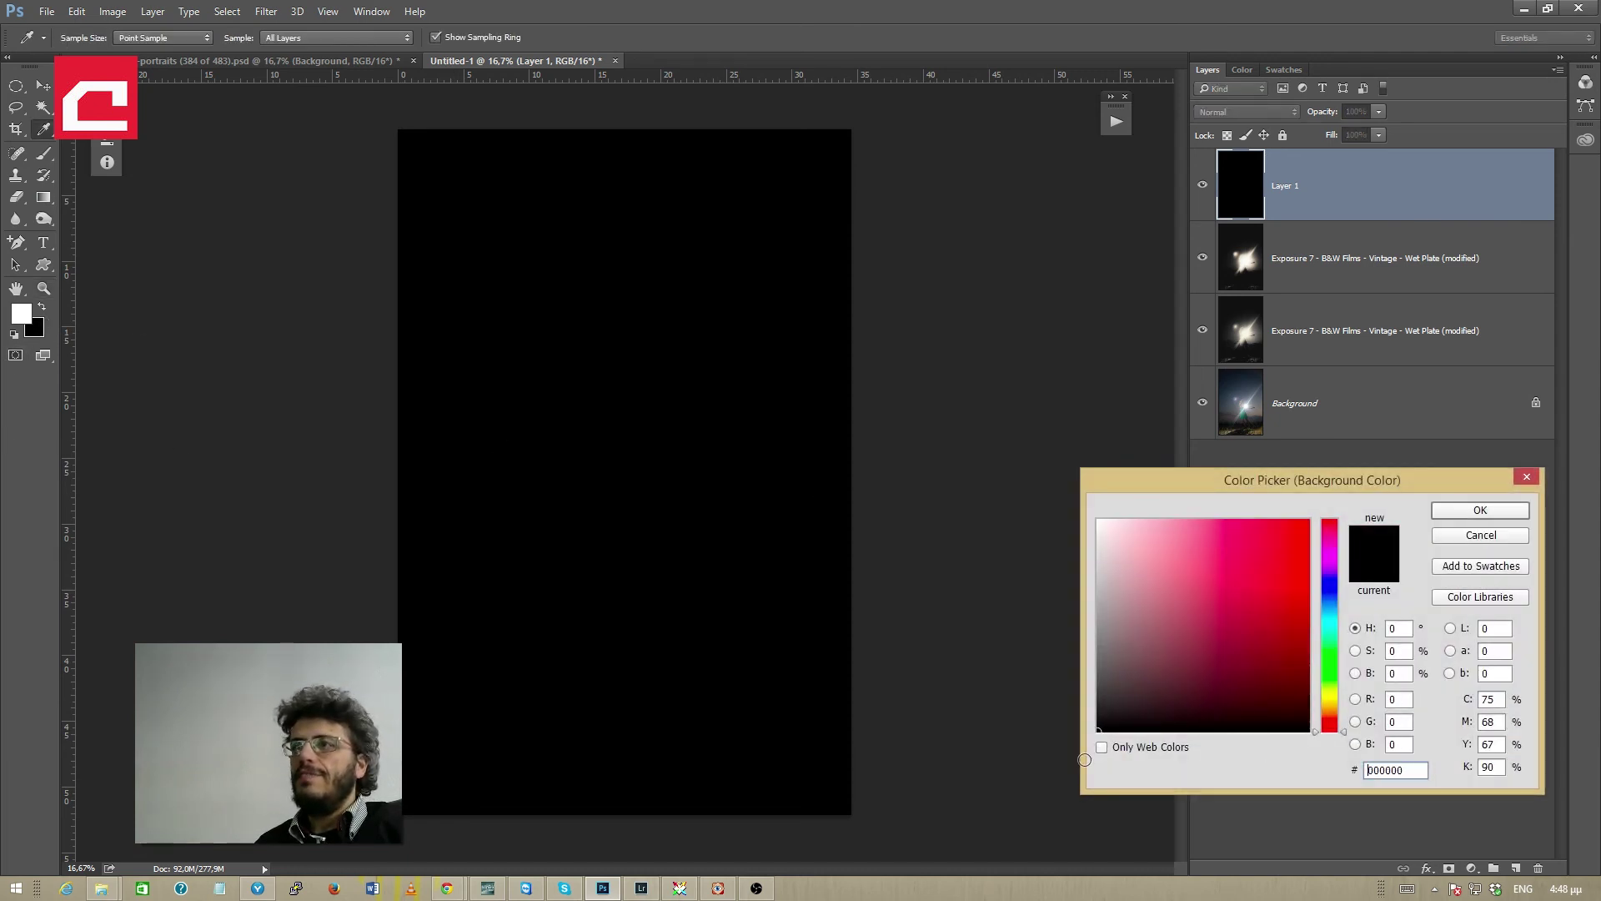
left_click(1512, 512)
key("z")
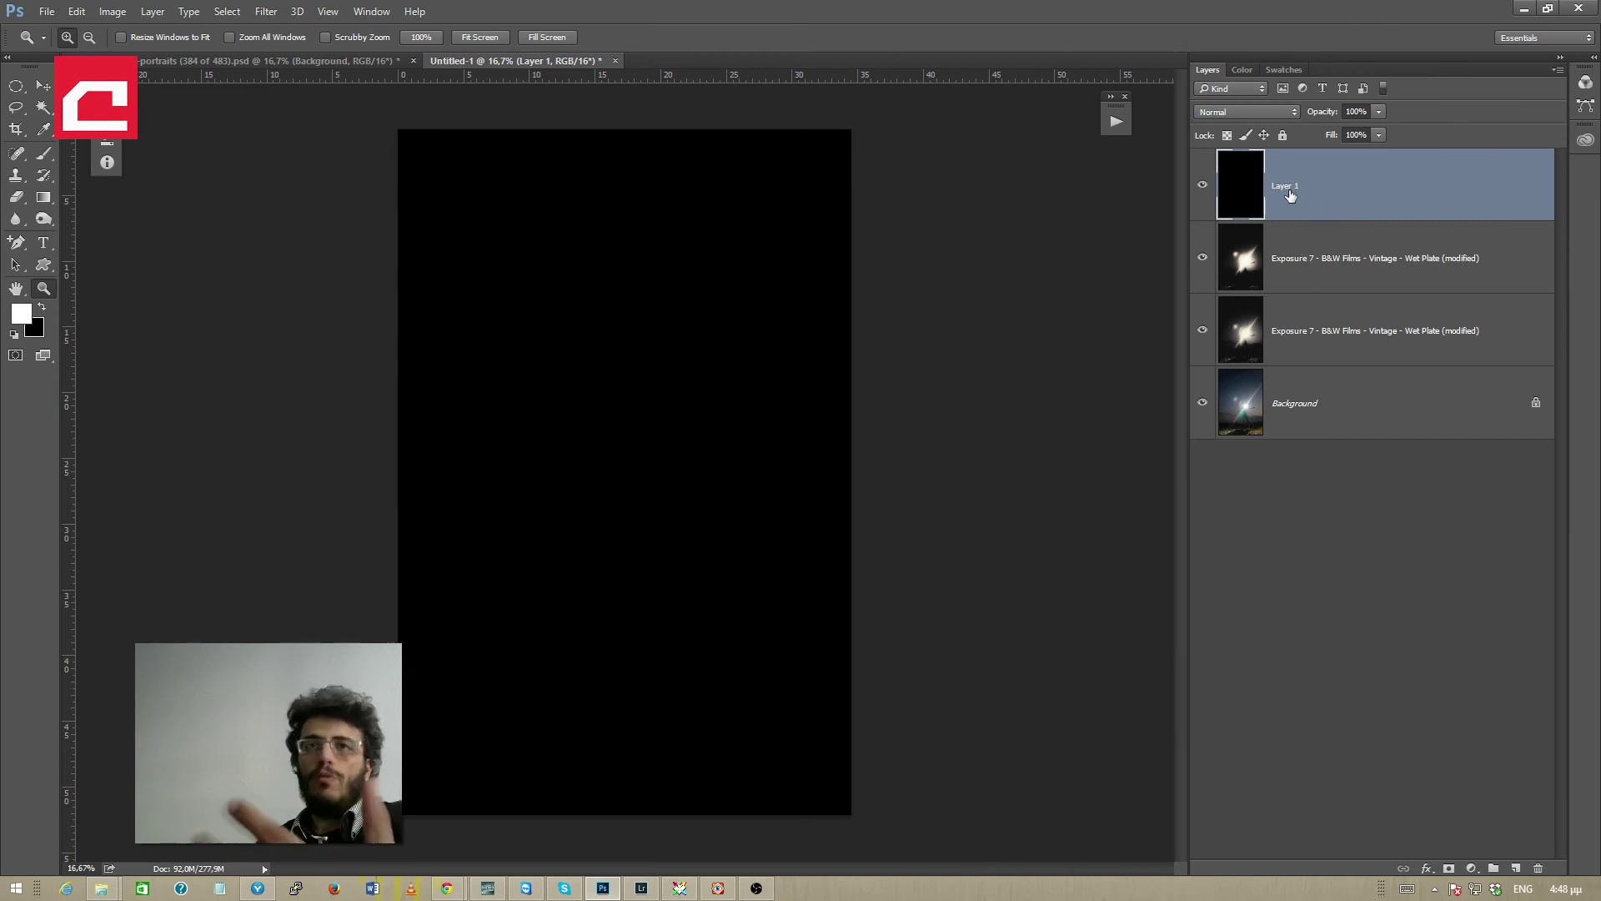
Step: Open Exposure 7 on the black layer and enable the Texture overlay with the Scratches 1 texture
left_click(267, 13)
mouse_move(380, 361)
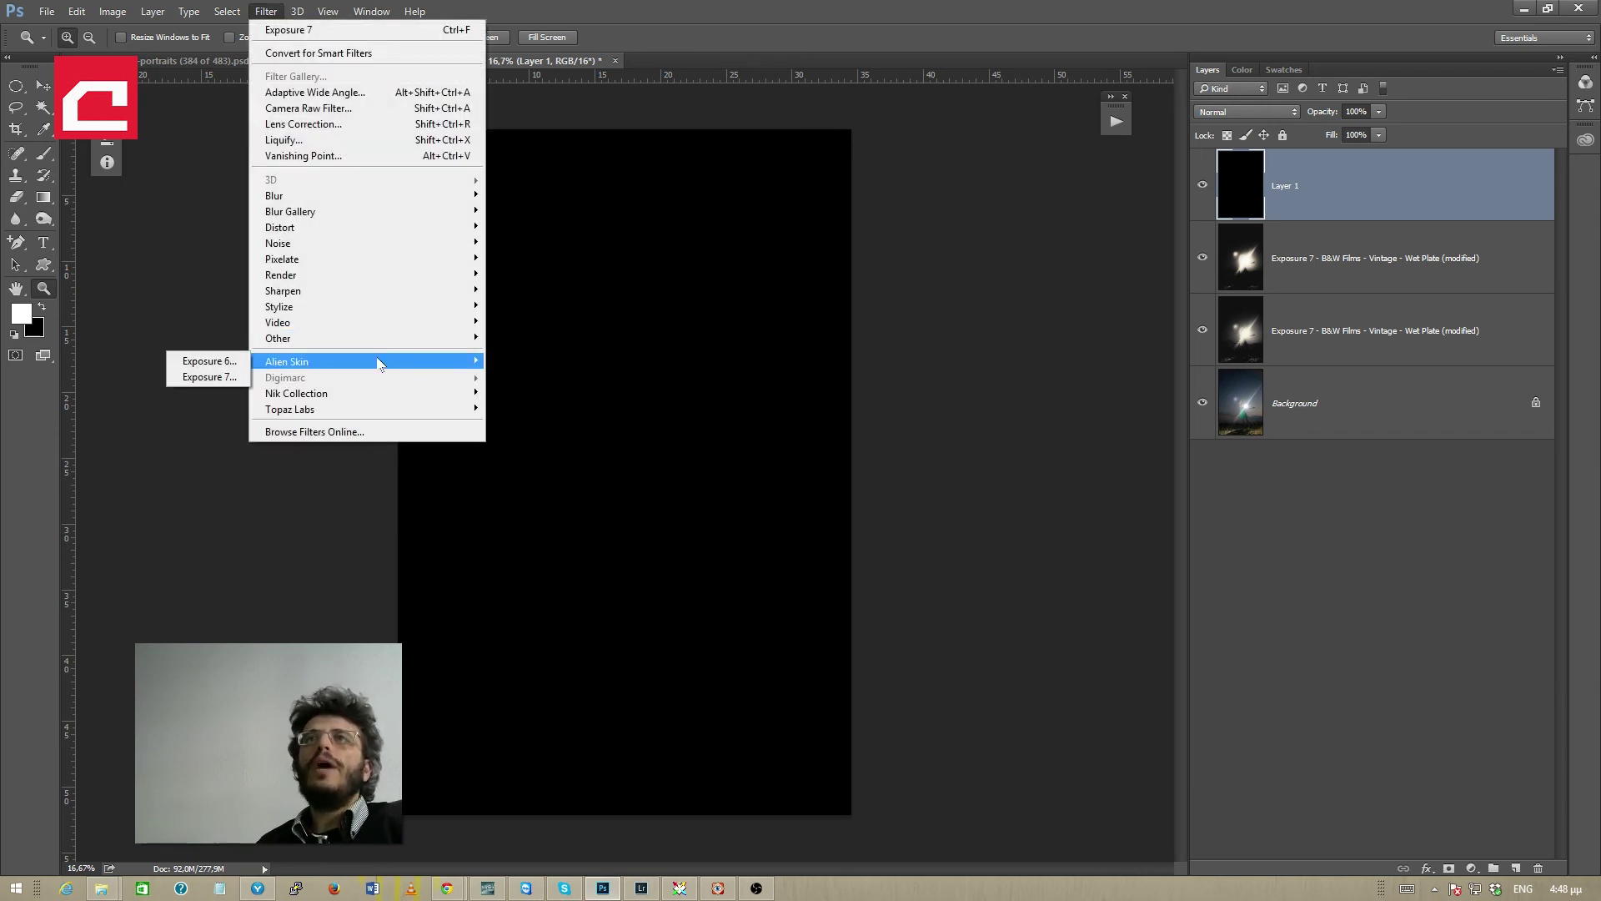
left_click(214, 382)
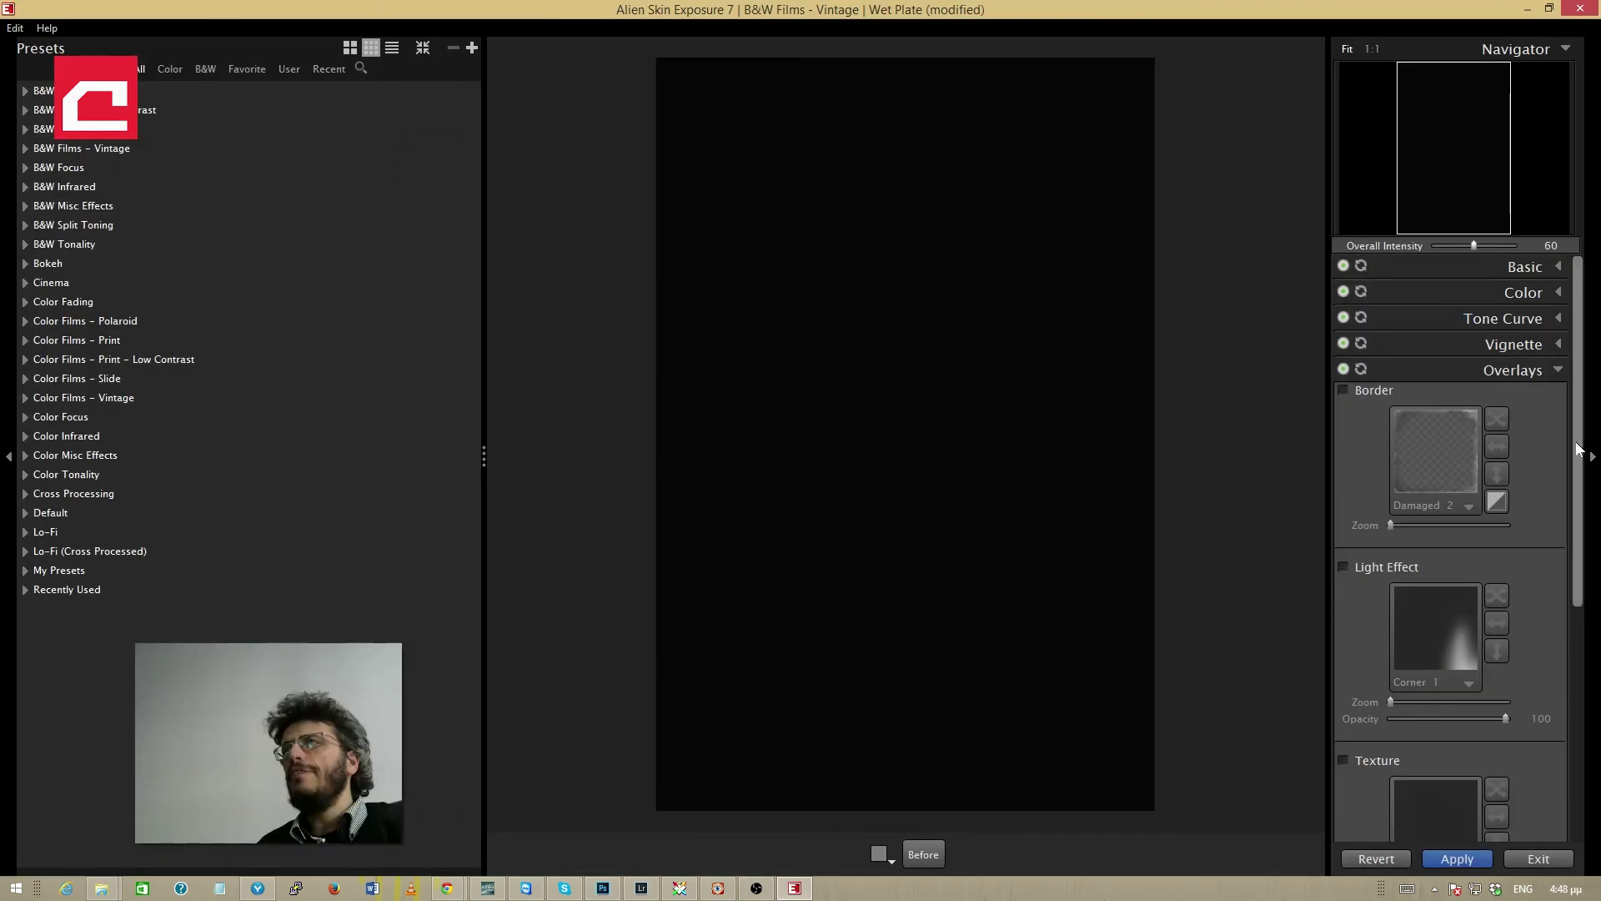
scroll(1374, 557, "down", 3)
left_click(1375, 564)
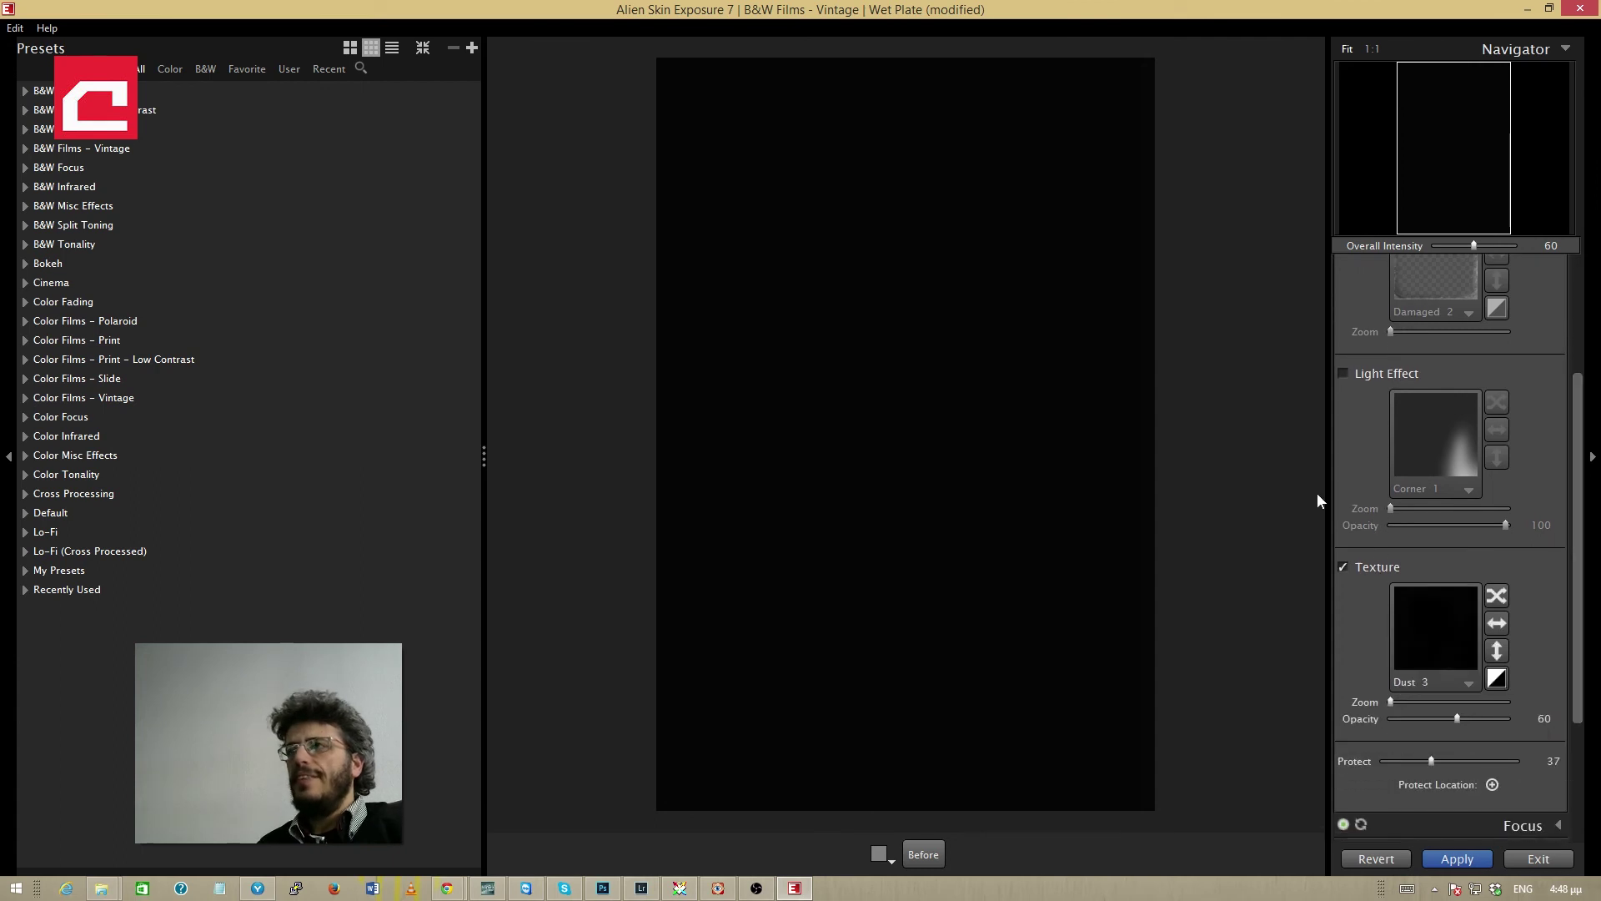
left_click(1435, 628)
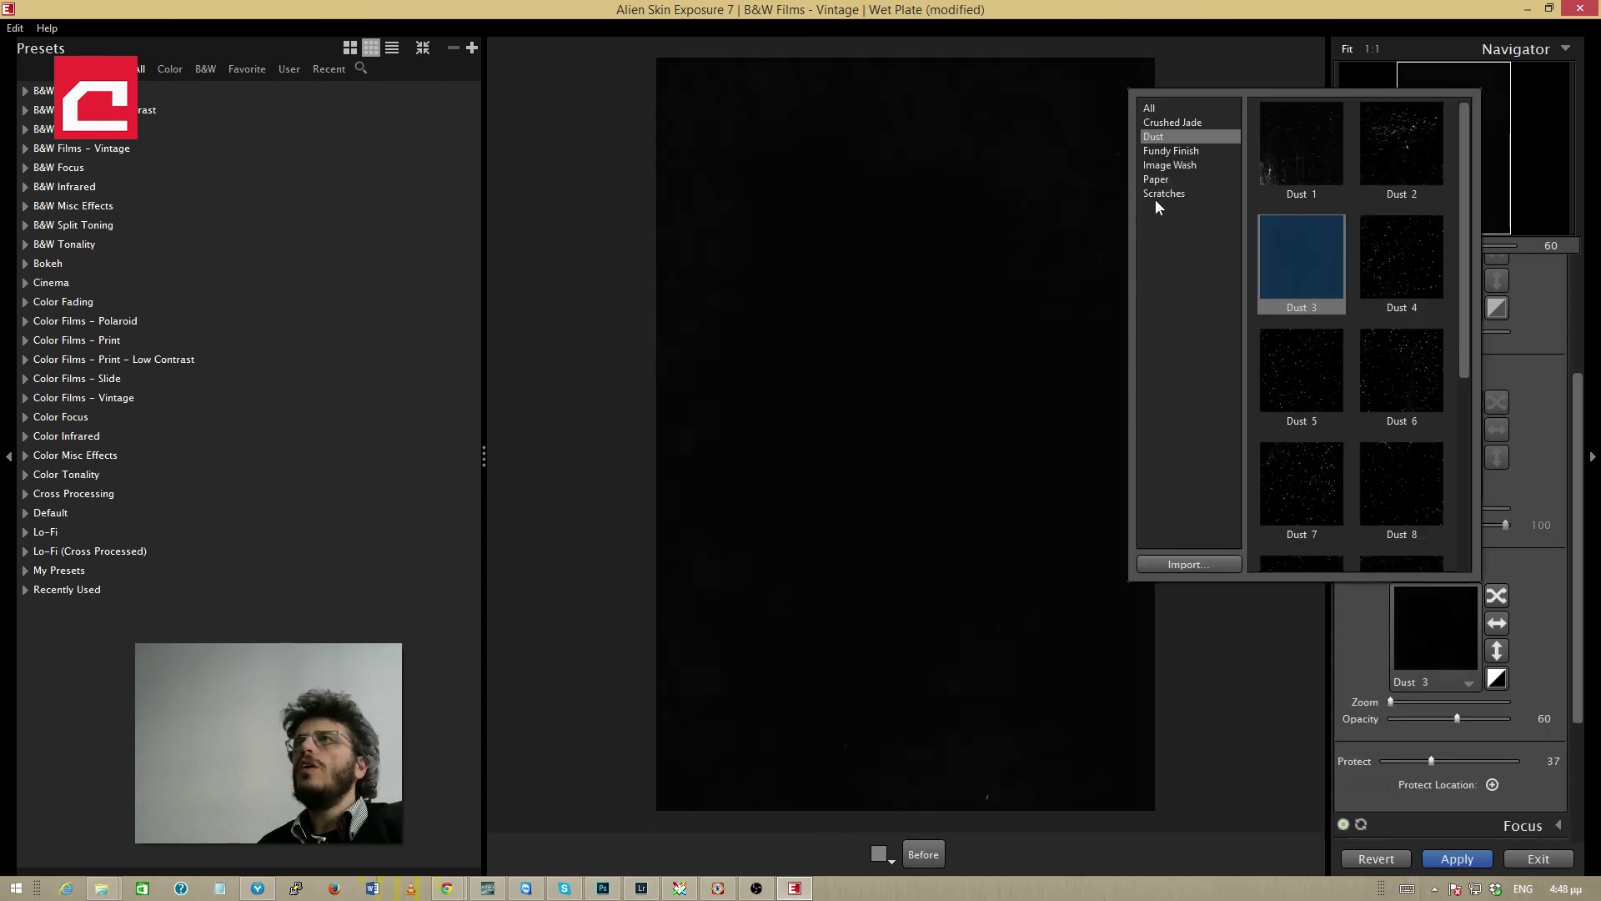
left_click(1157, 192)
left_click(1274, 157)
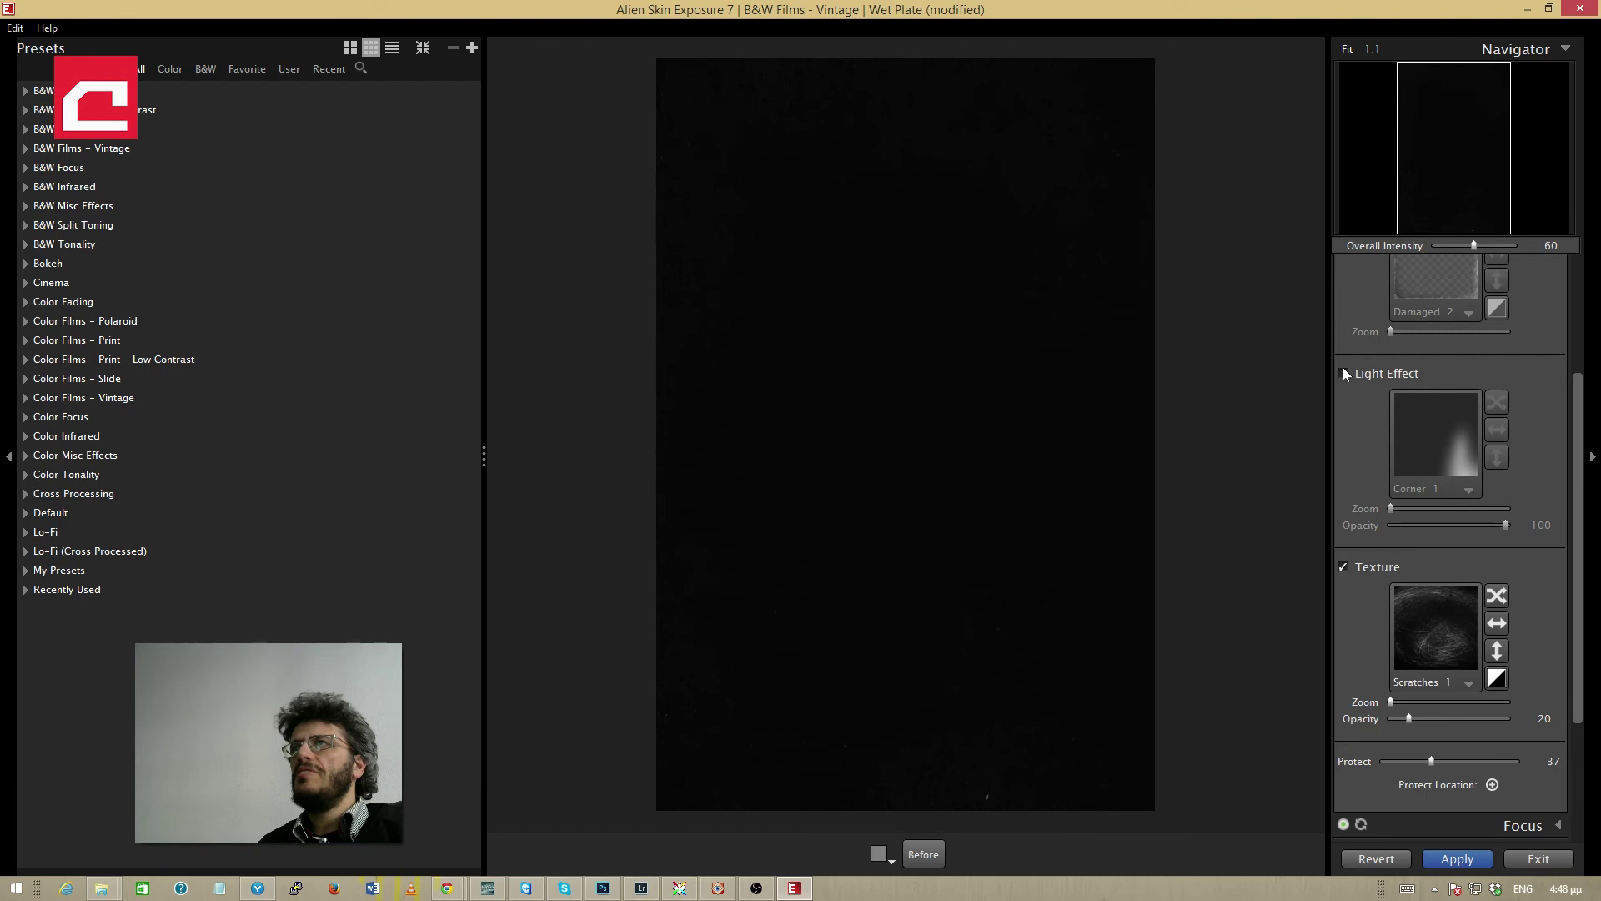
Step: Apply the Exposure 7 scratch texture and delete the plain black Layer 1 underneath it
left_click(1457, 859)
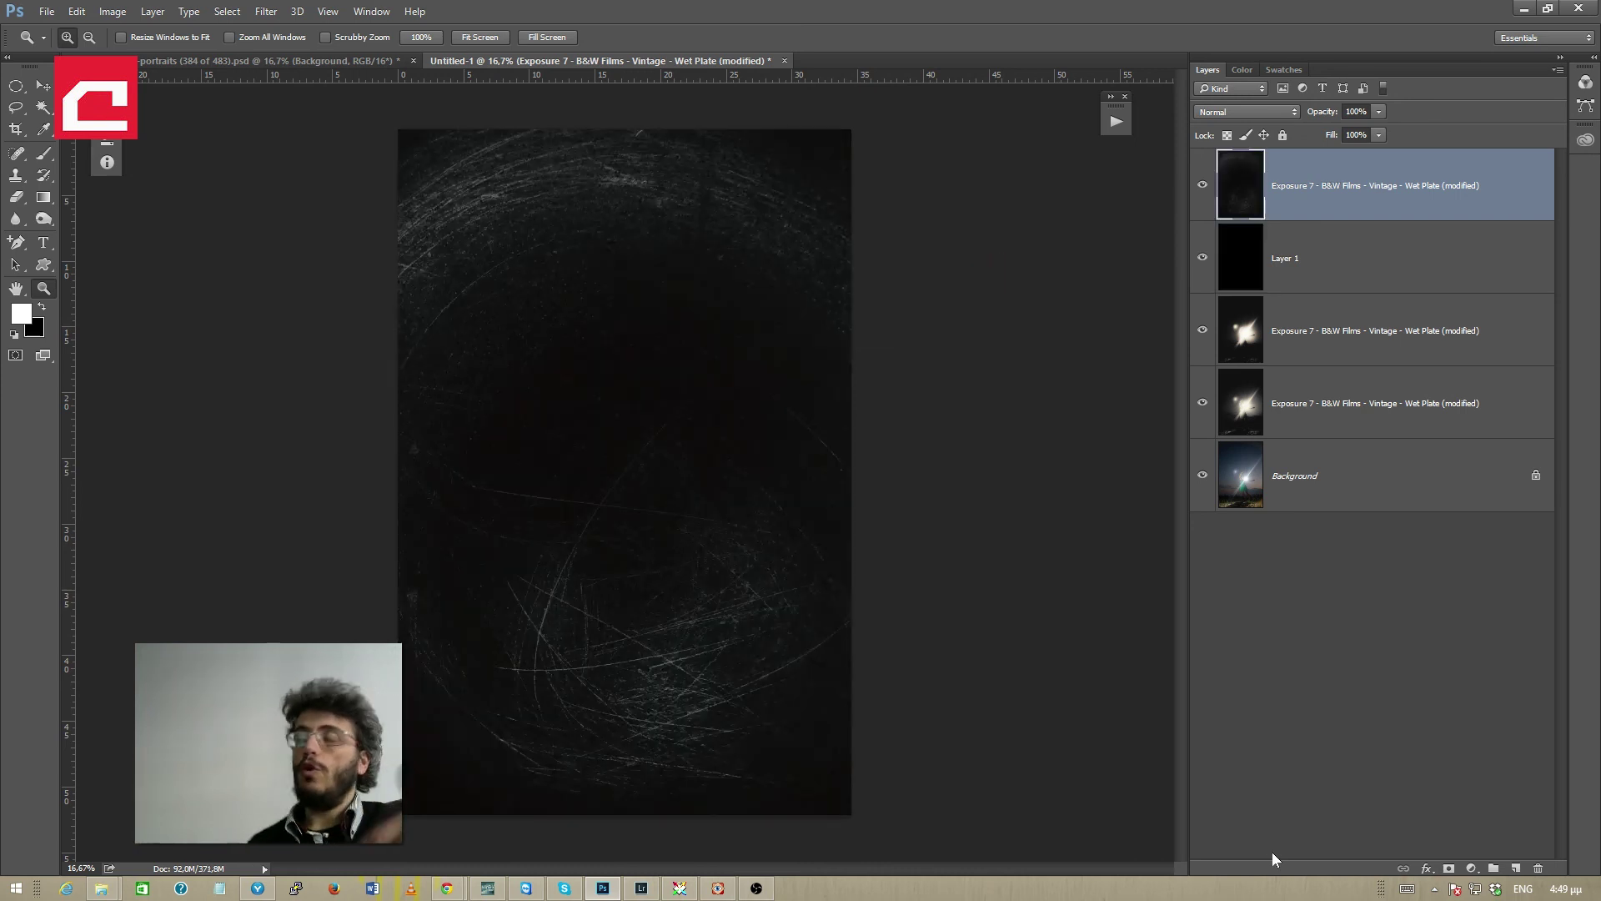
left_click(1334, 258)
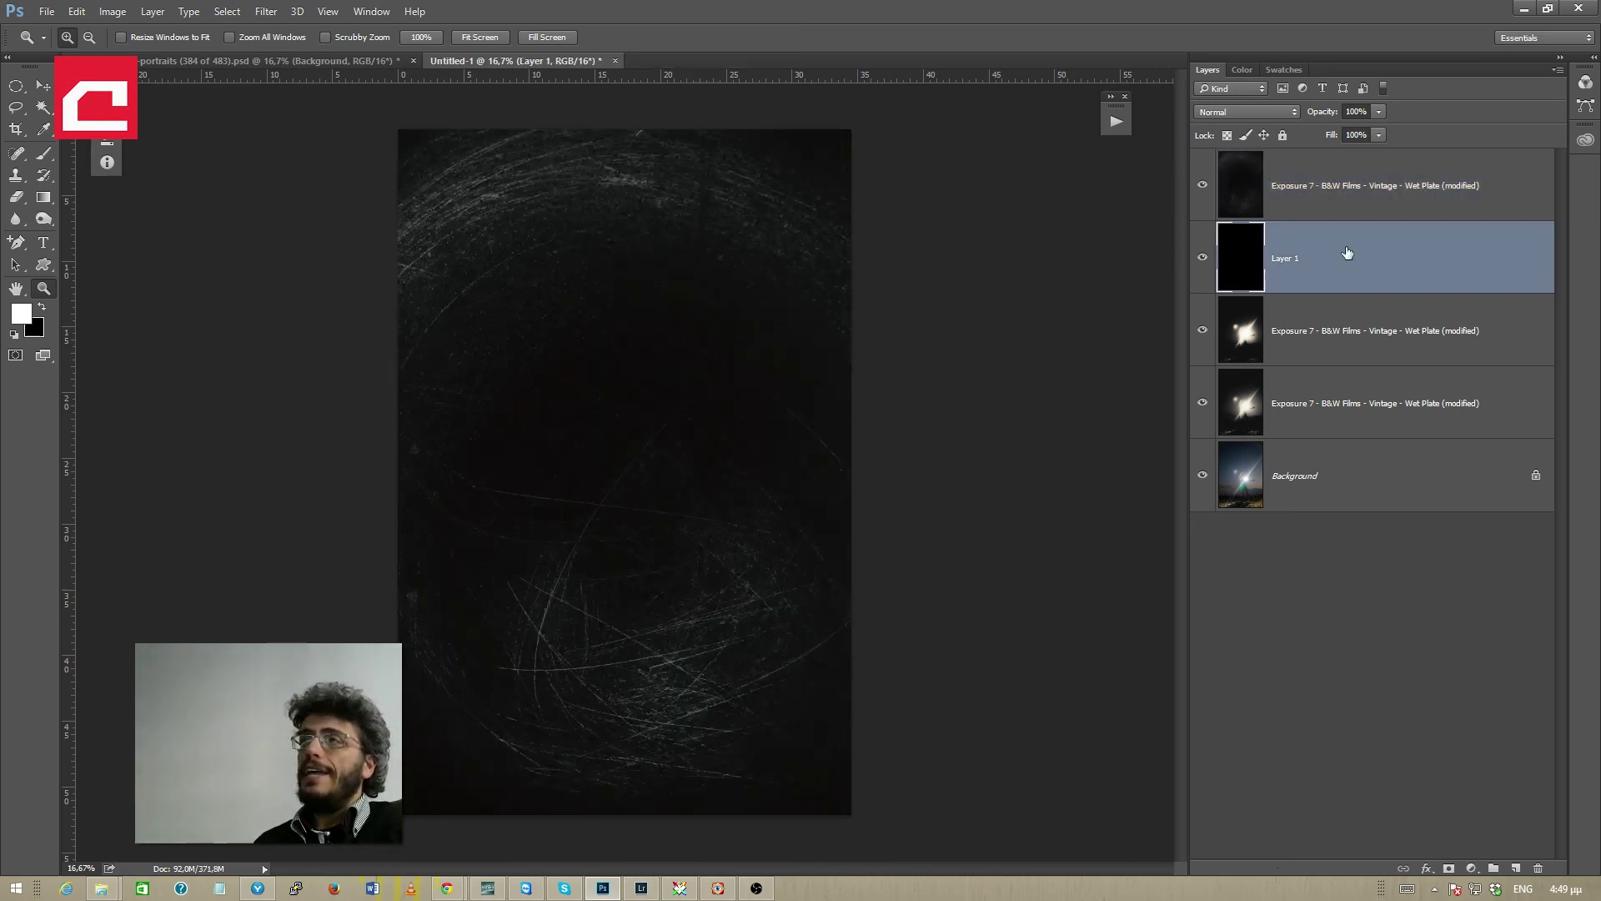
key("Delete")
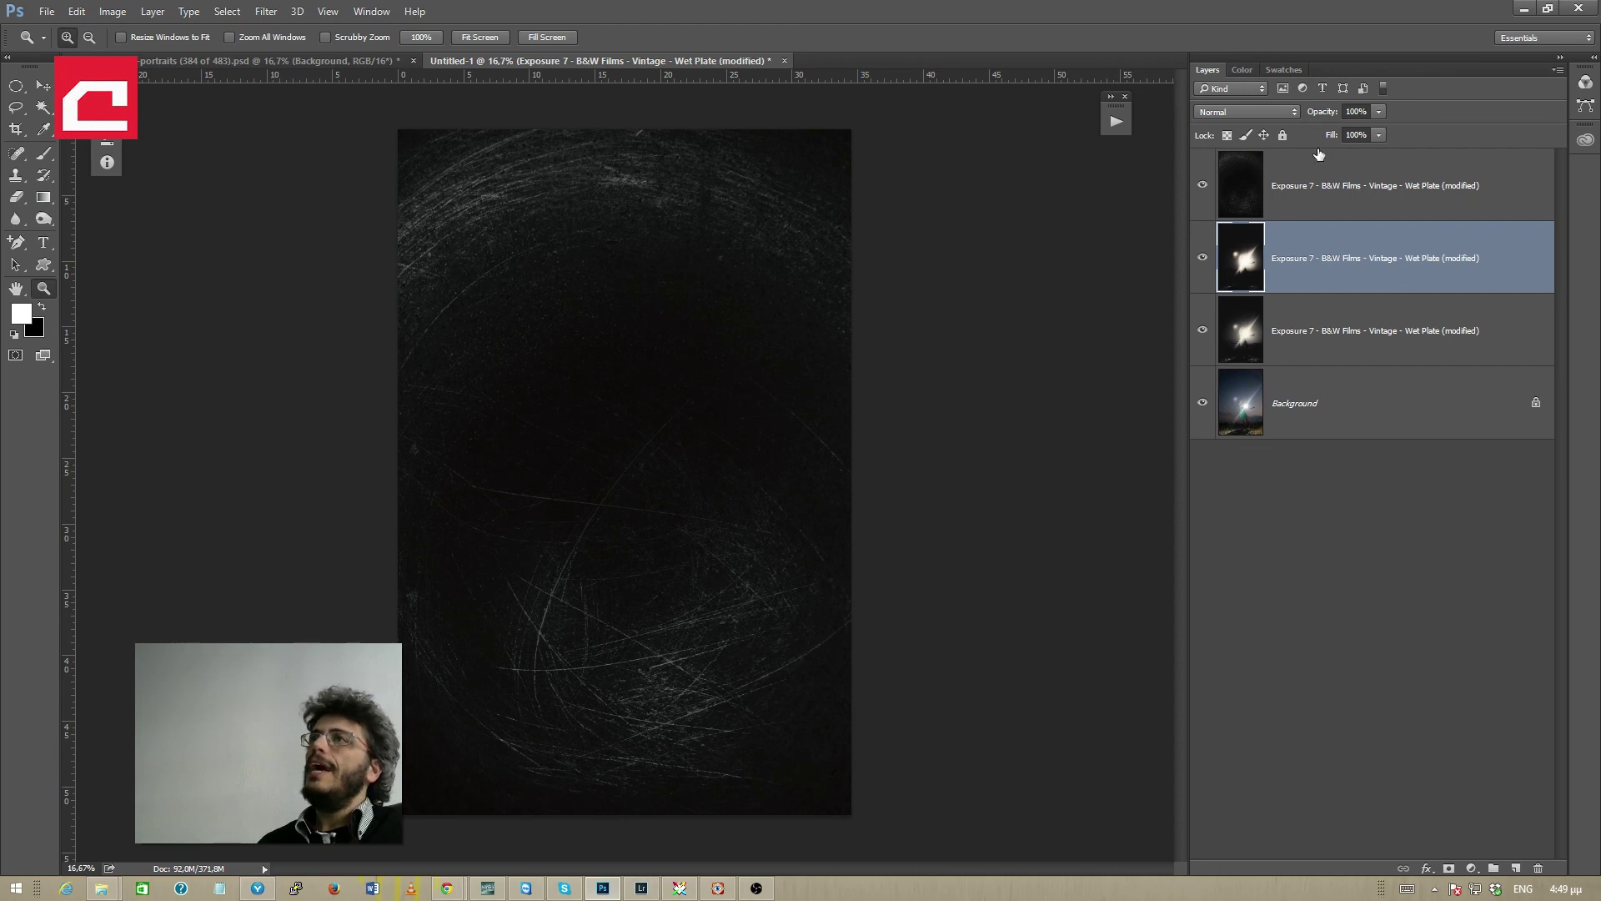
Step: Set the scratch texture layer's blend mode to Screen, try several opacities and settle on 34%
left_click(1331, 184)
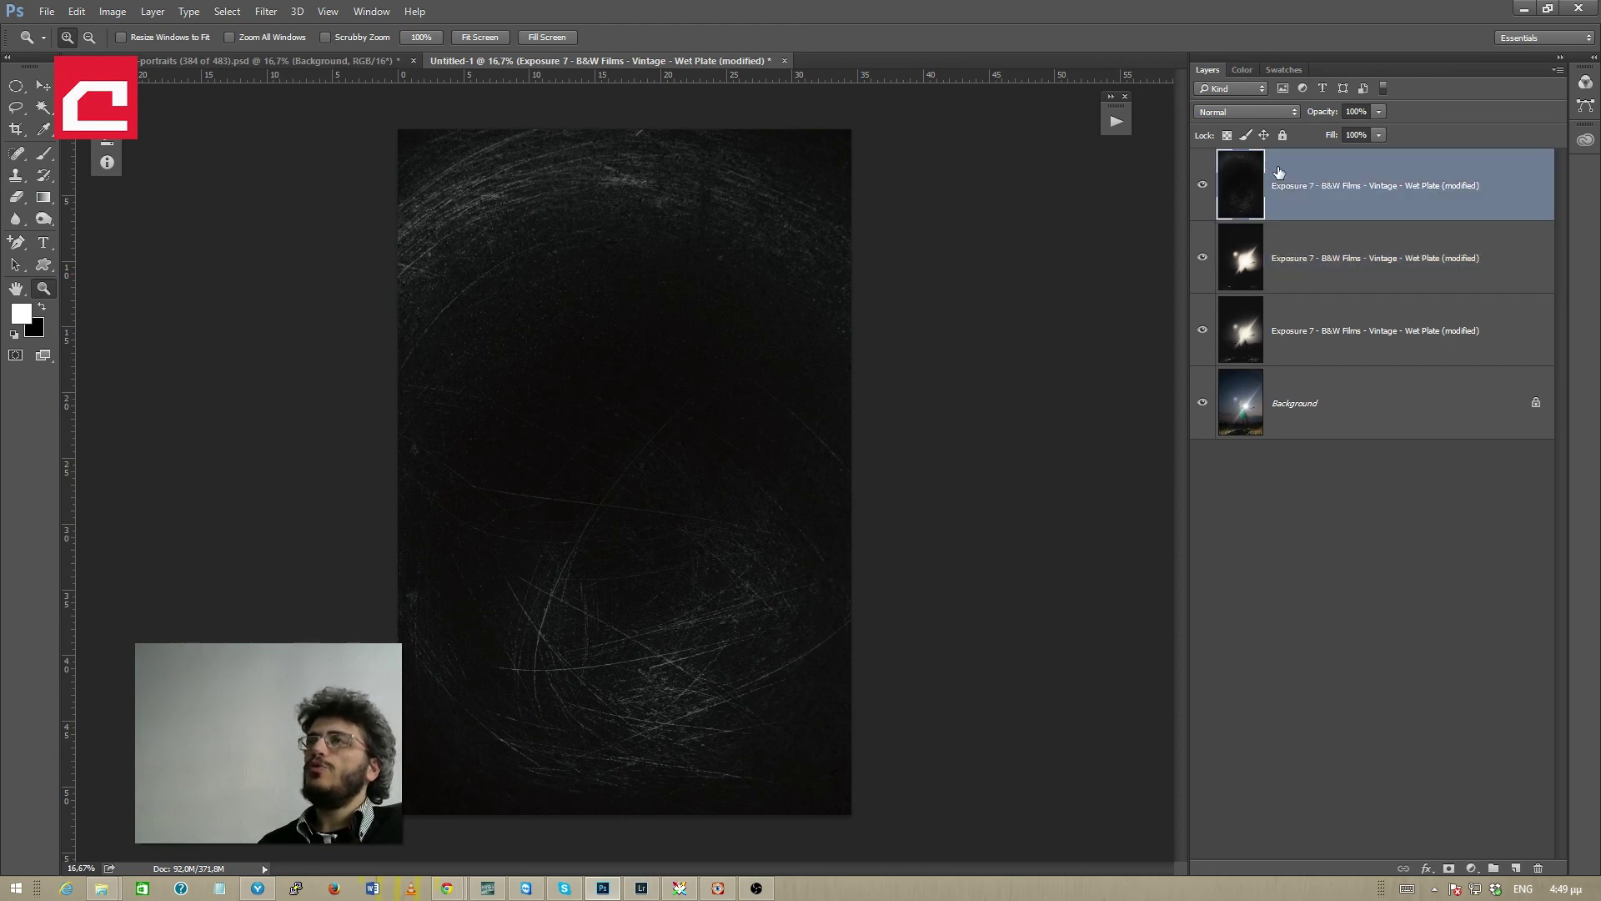
left_click(1242, 110)
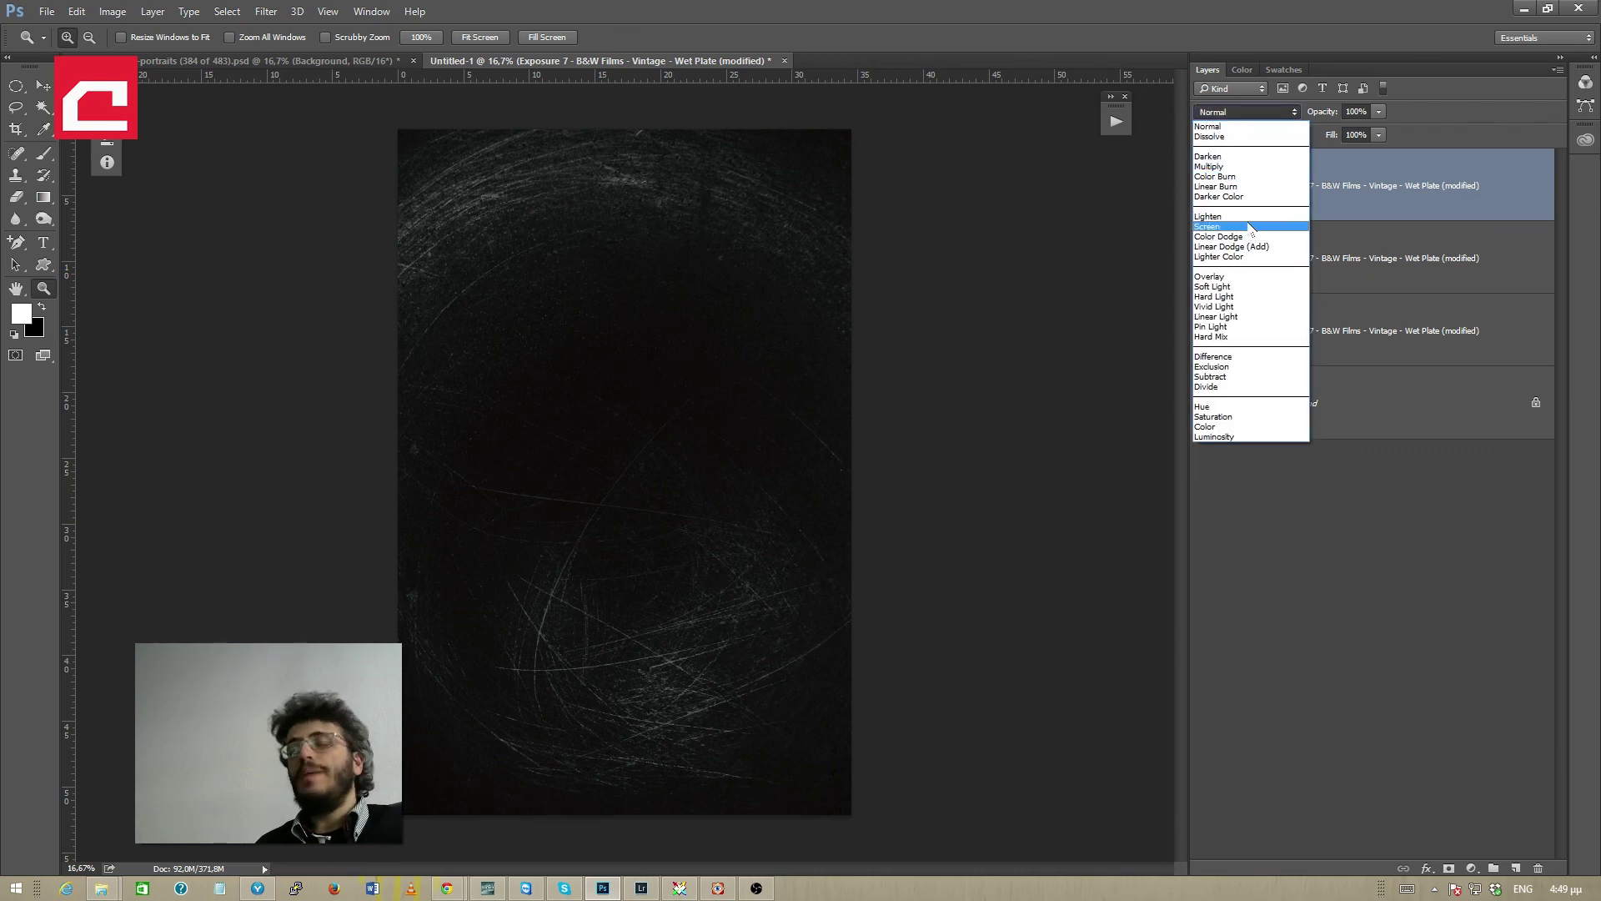
left_click(1234, 226)
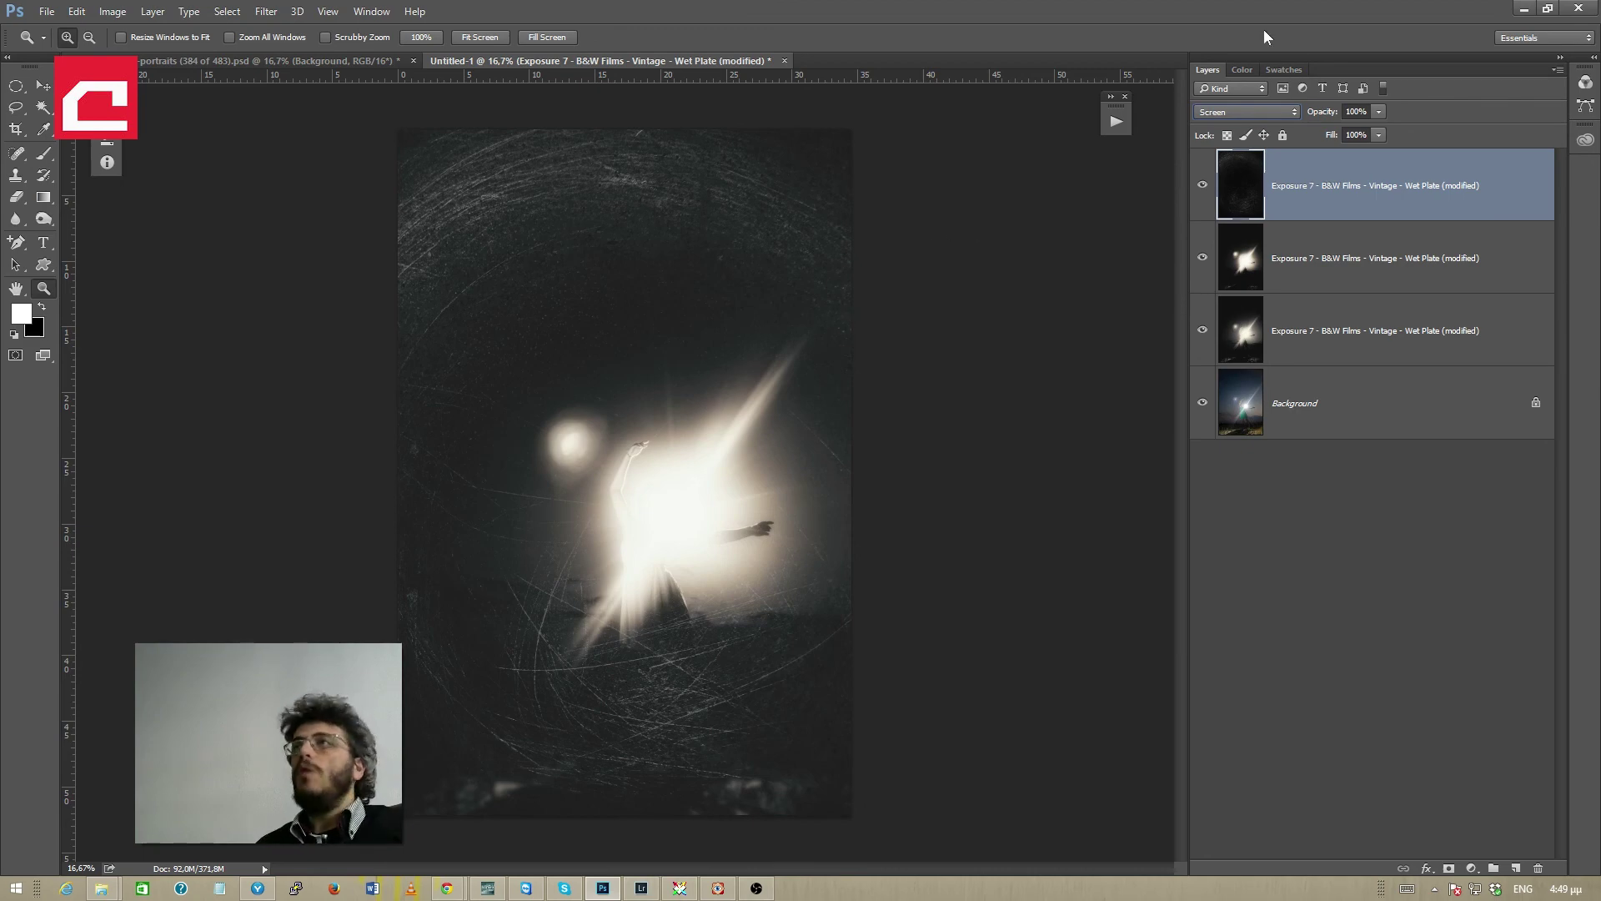
left_click(1379, 111)
left_click_drag(1332, 136, 1309, 131)
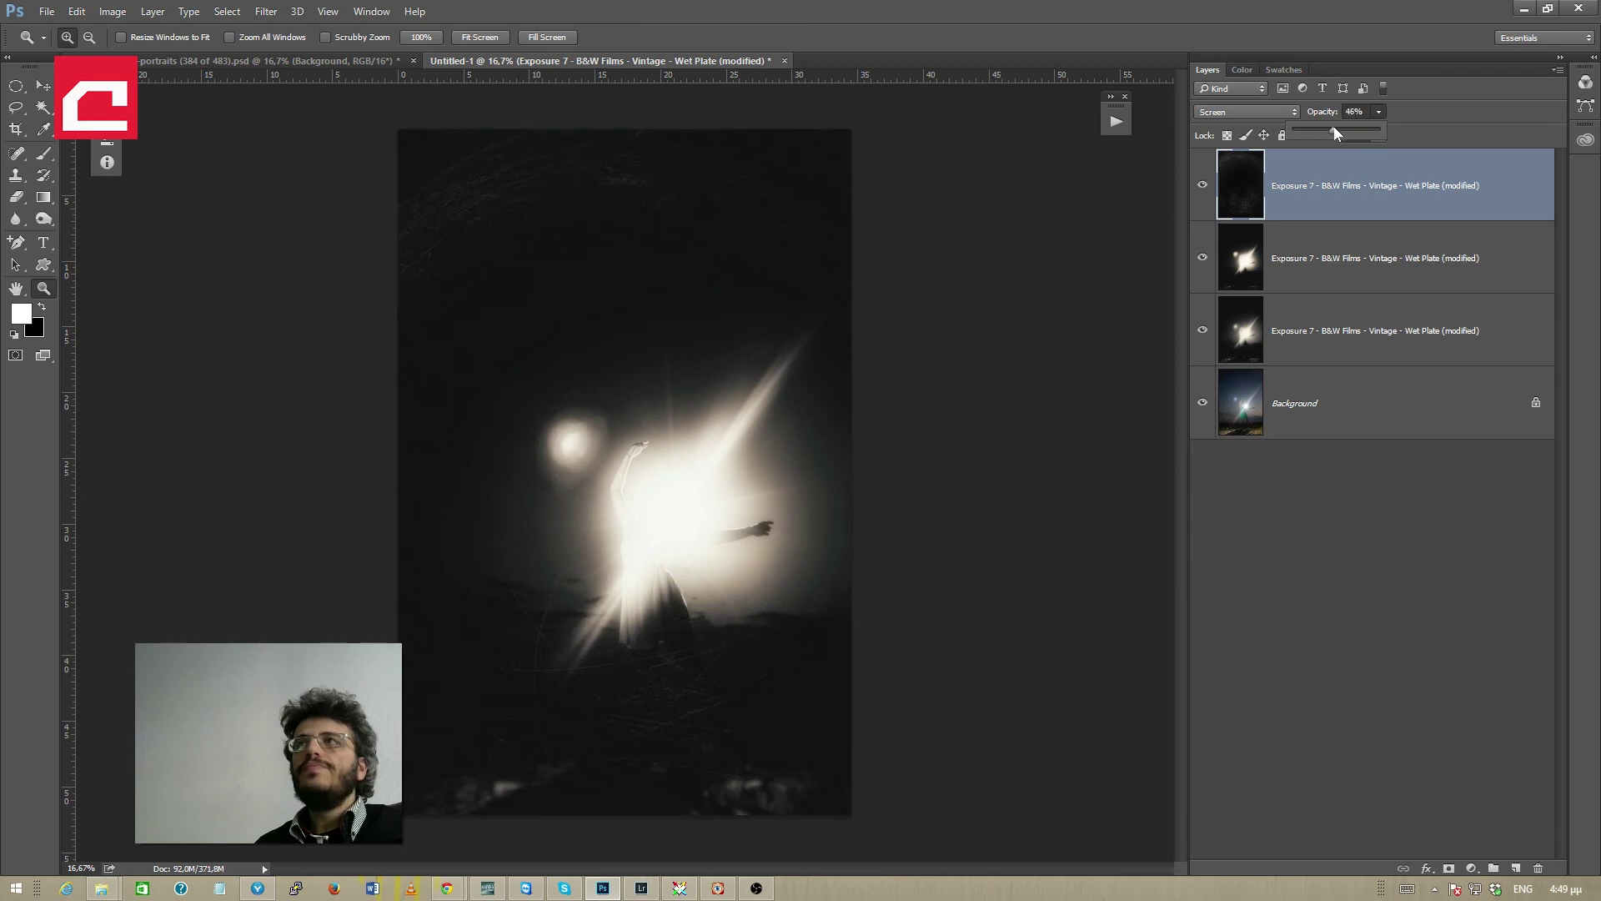
left_click_drag(1344, 131, 1358, 132)
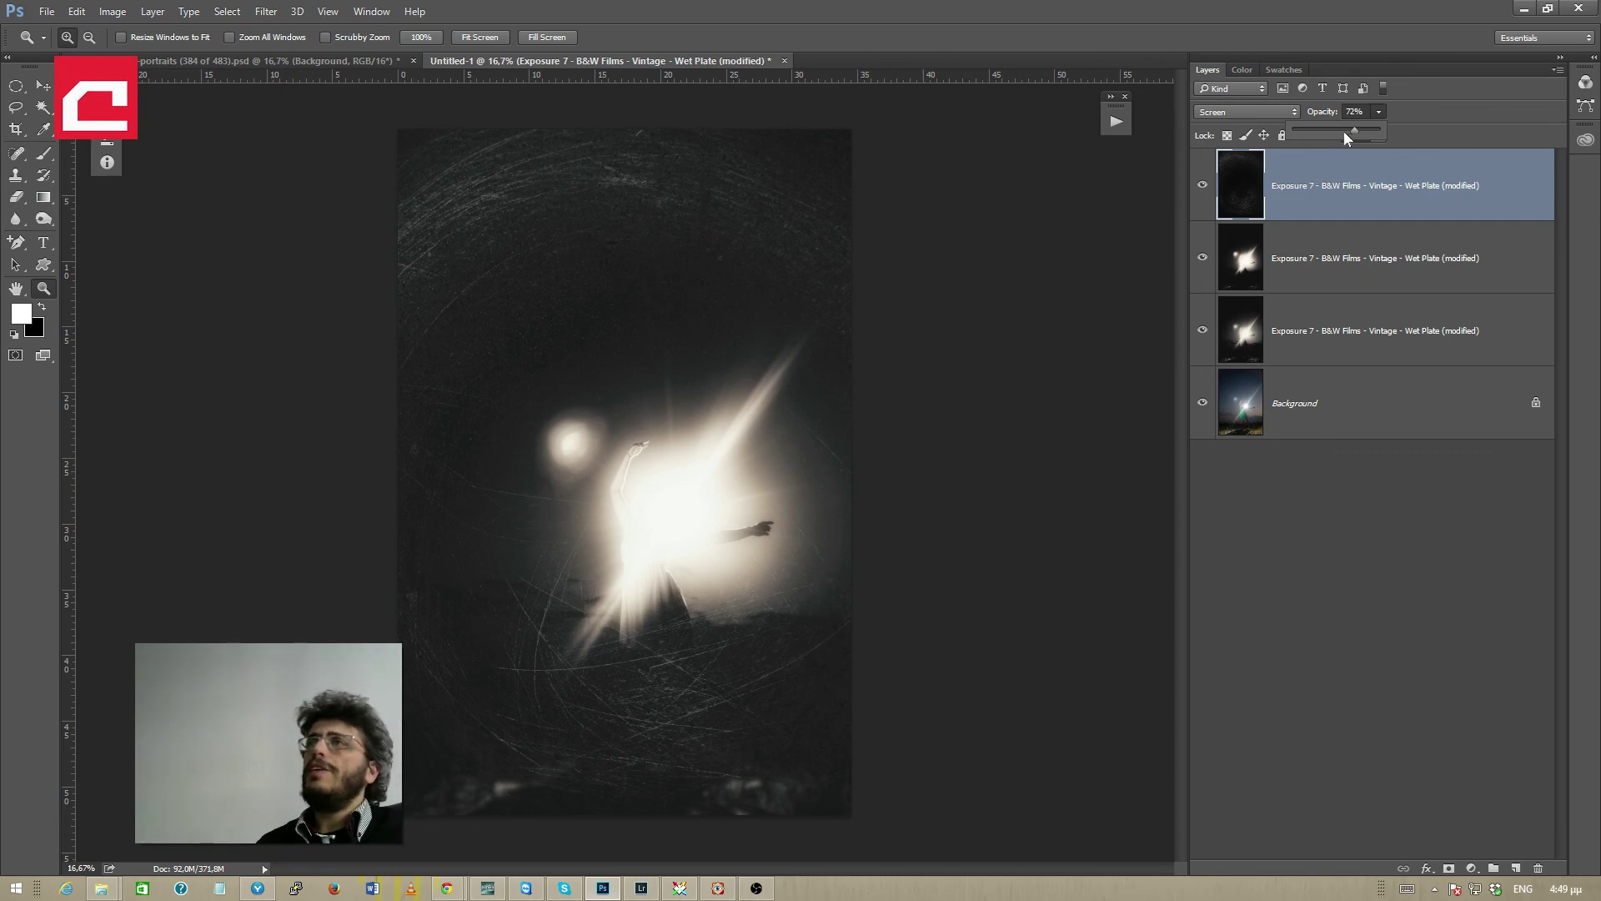
left_click_drag(1354, 134, 1321, 137)
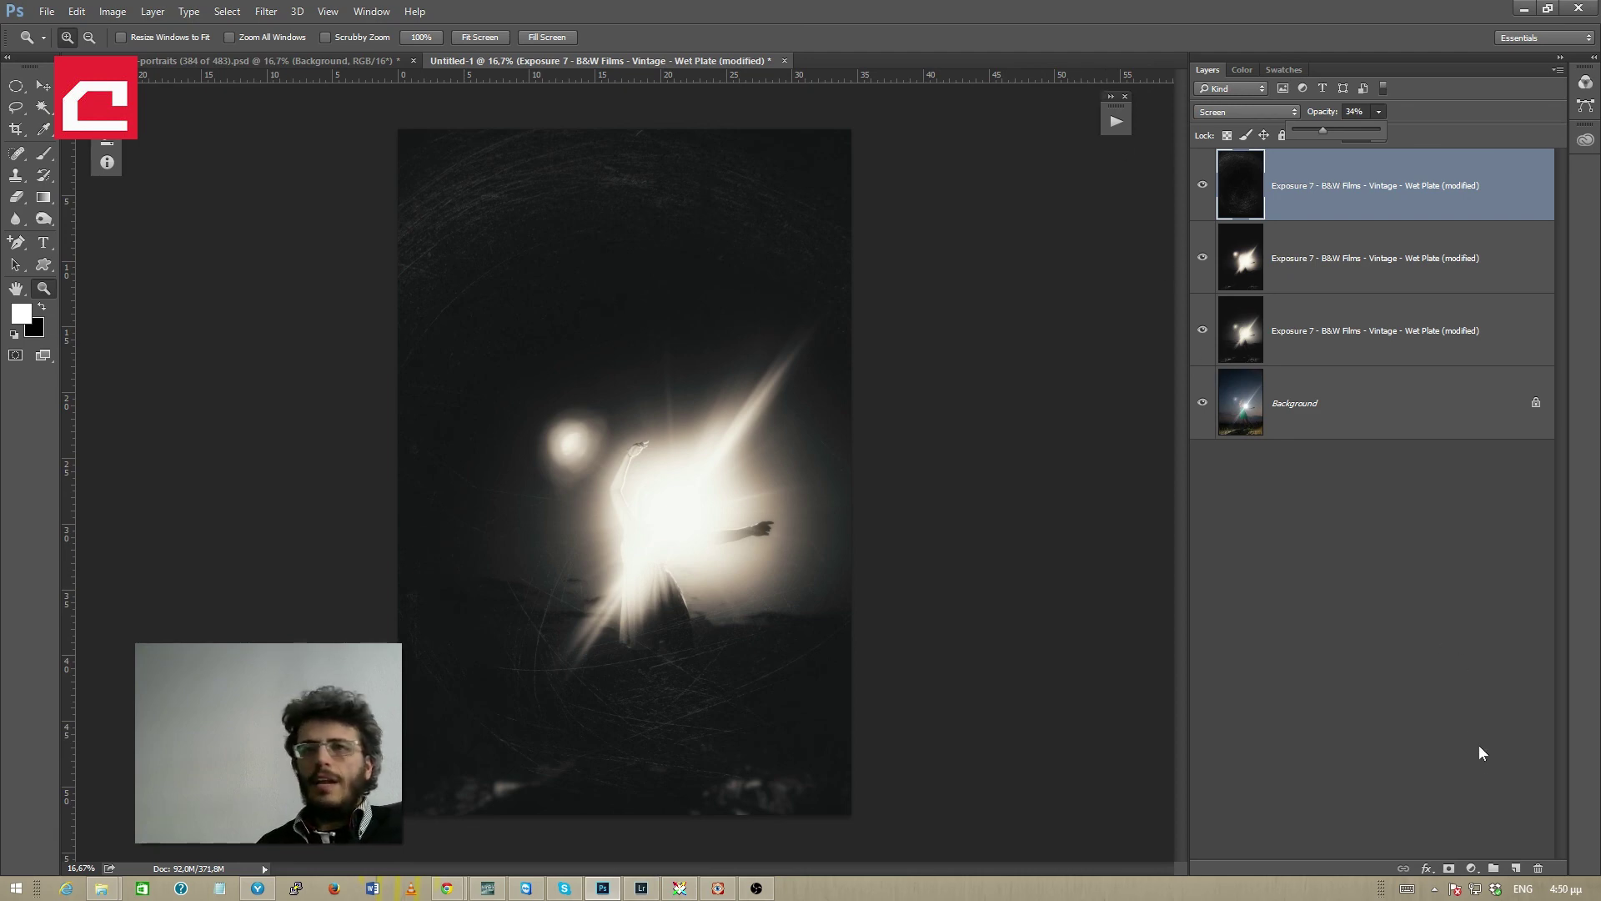
Step: Add a Curves adjustment layer on top, slightly lowering a shadow point and placing a highlight point at input 227, output 220
left_click(1472, 867)
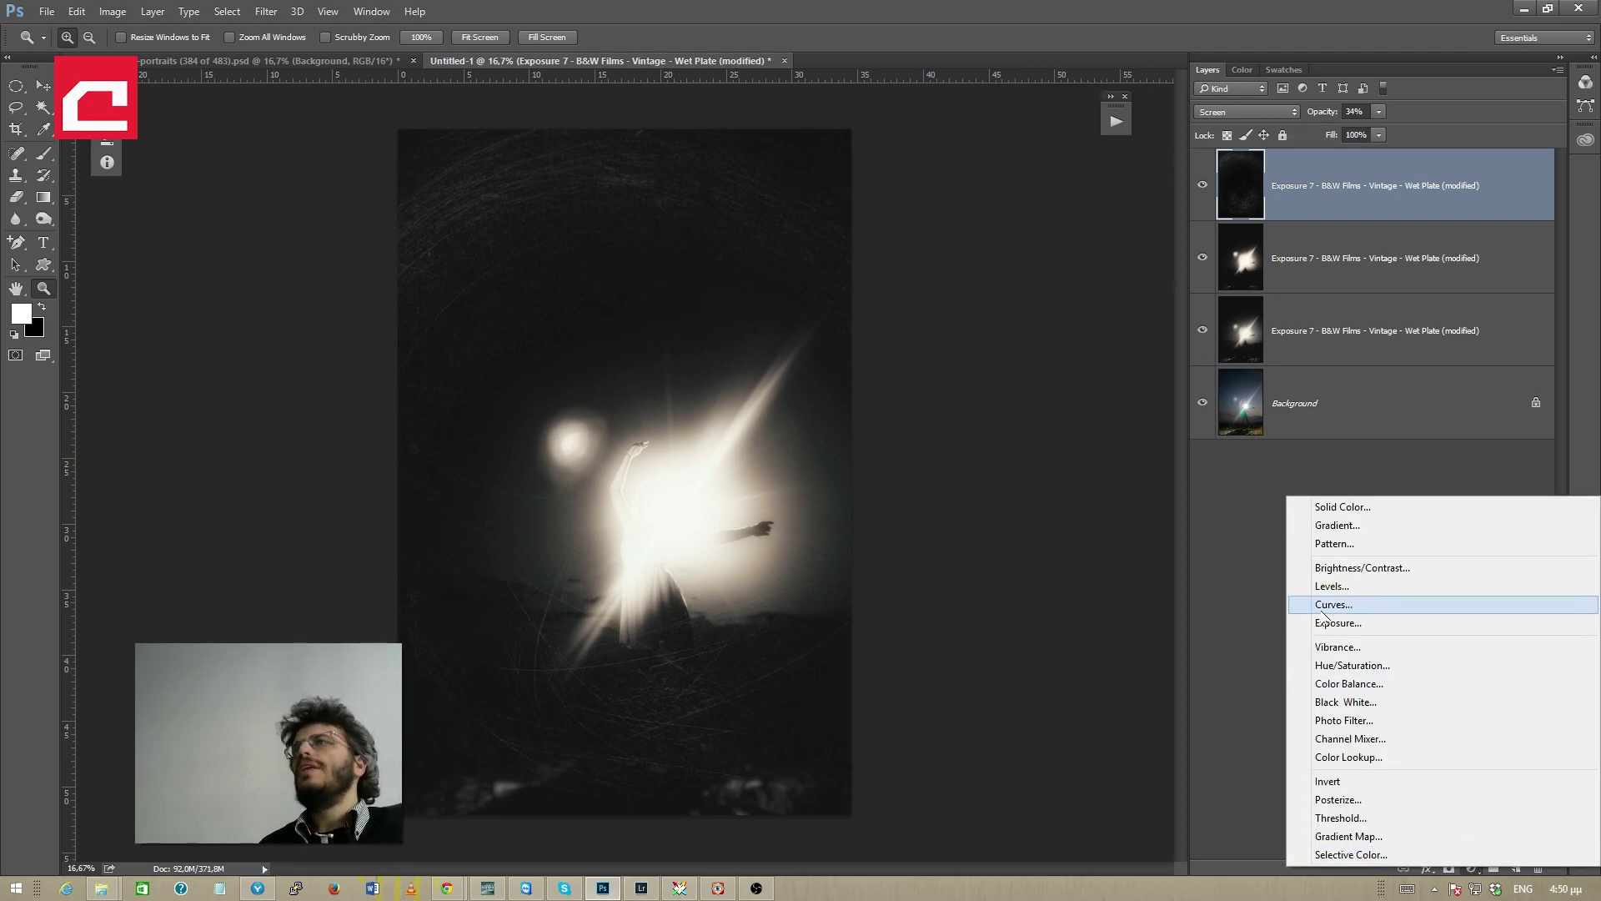
left_click(1335, 605)
left_click_drag(207, 349, 207, 339)
left_click_drag(290, 259, 289, 251)
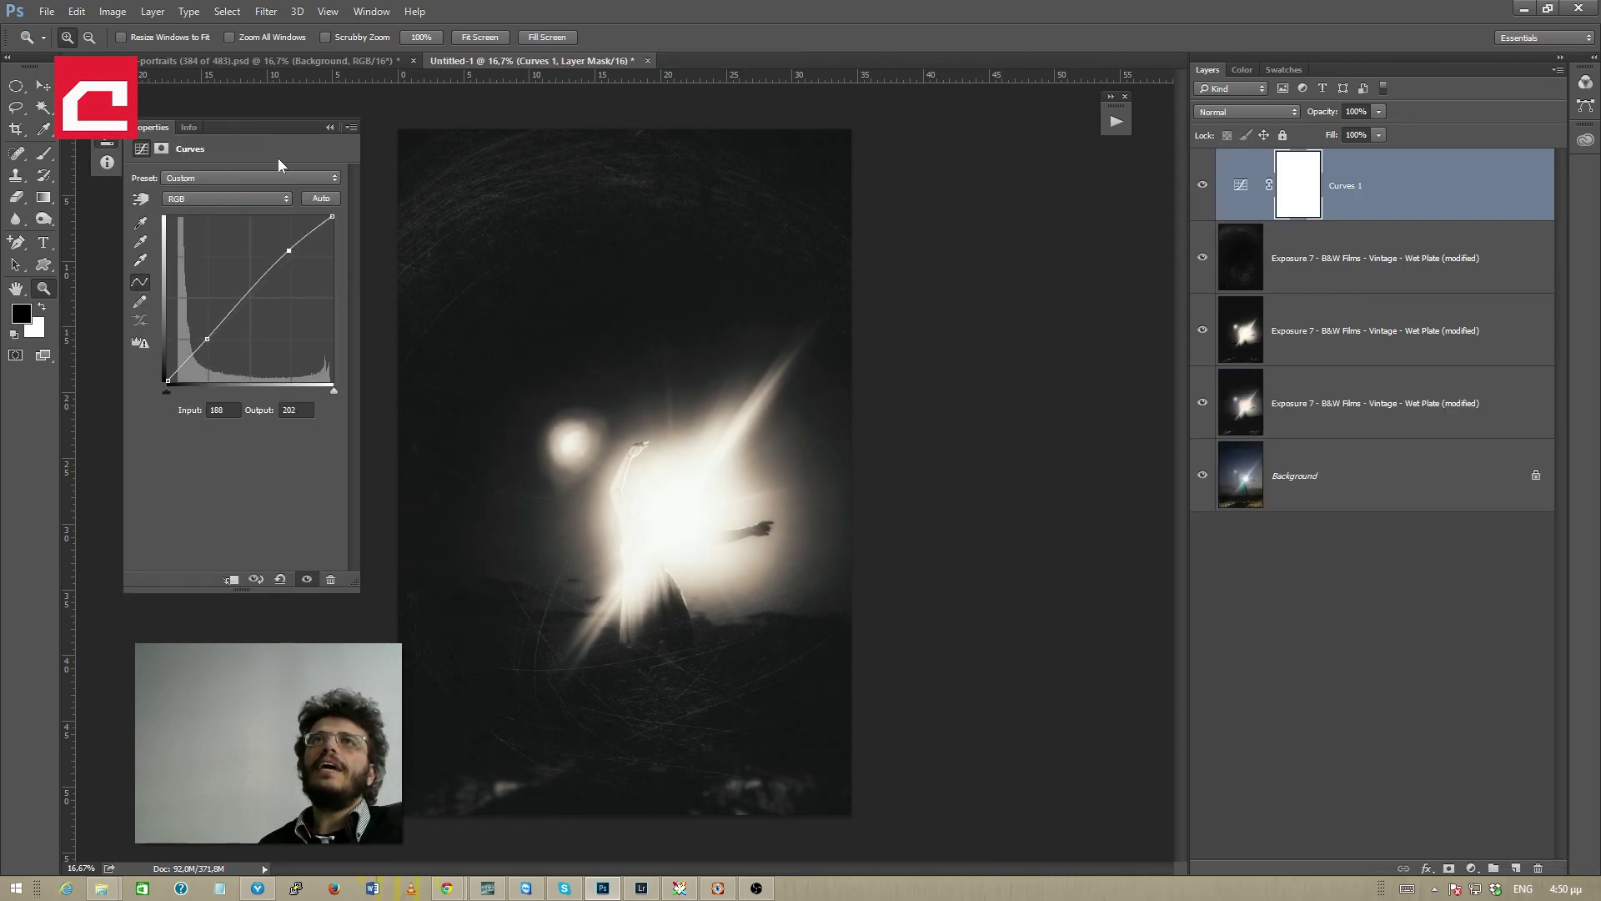
left_click_drag(206, 340, 207, 344)
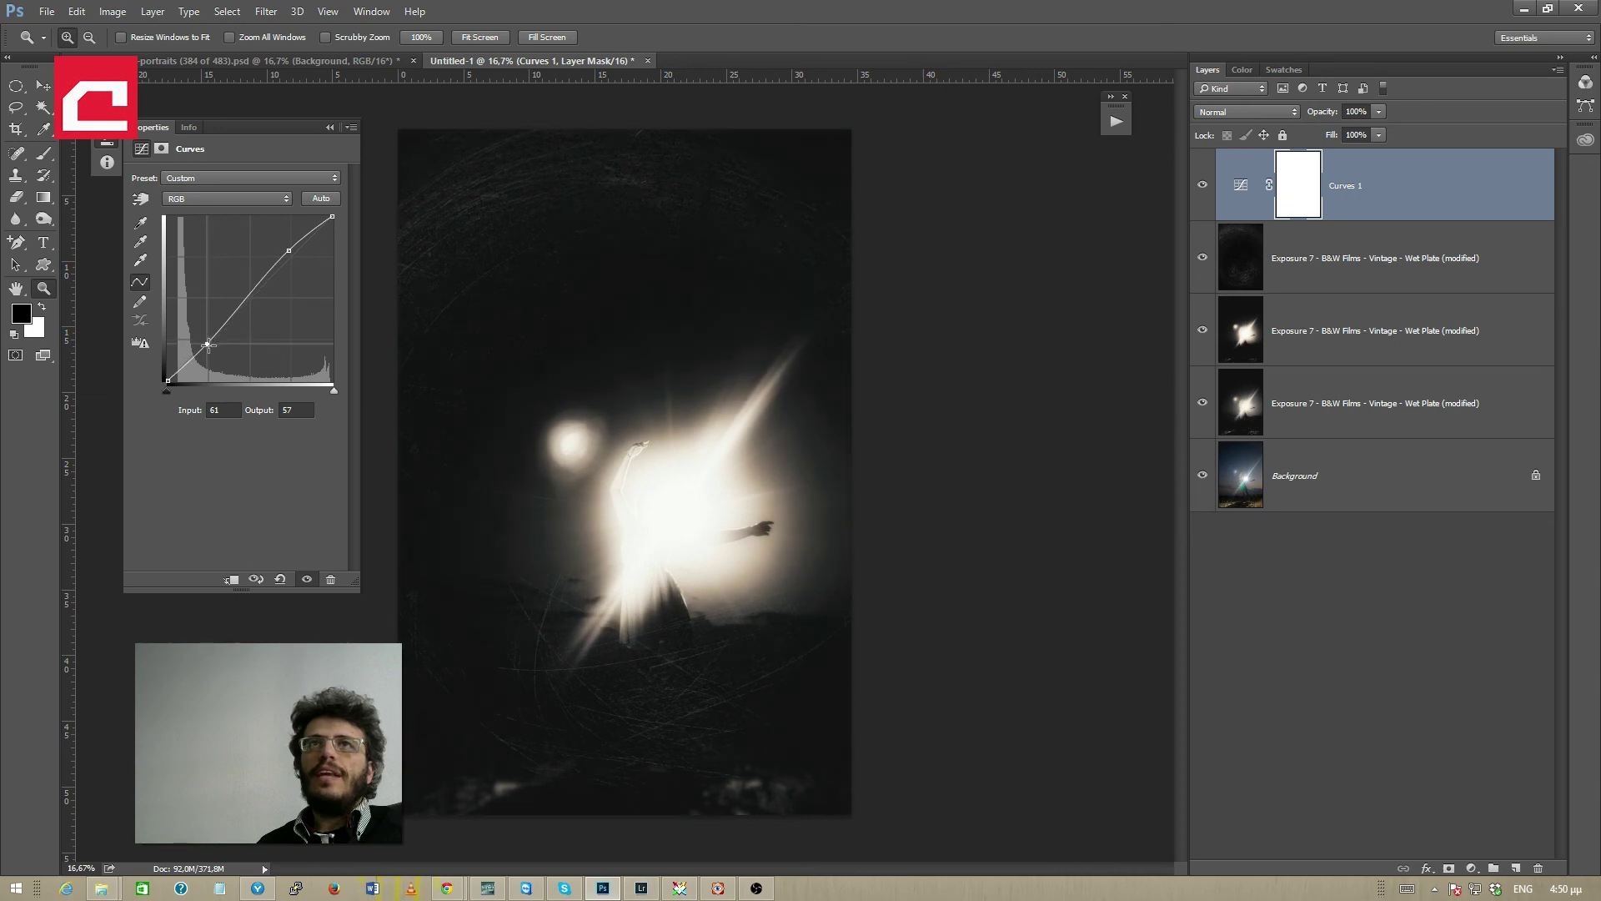
mouse_move(288, 250)
left_mouse_down()
mouse_move(311, 238)
mouse_move(321, 275)
mouse_move(312, 237)
left_mouse_up()
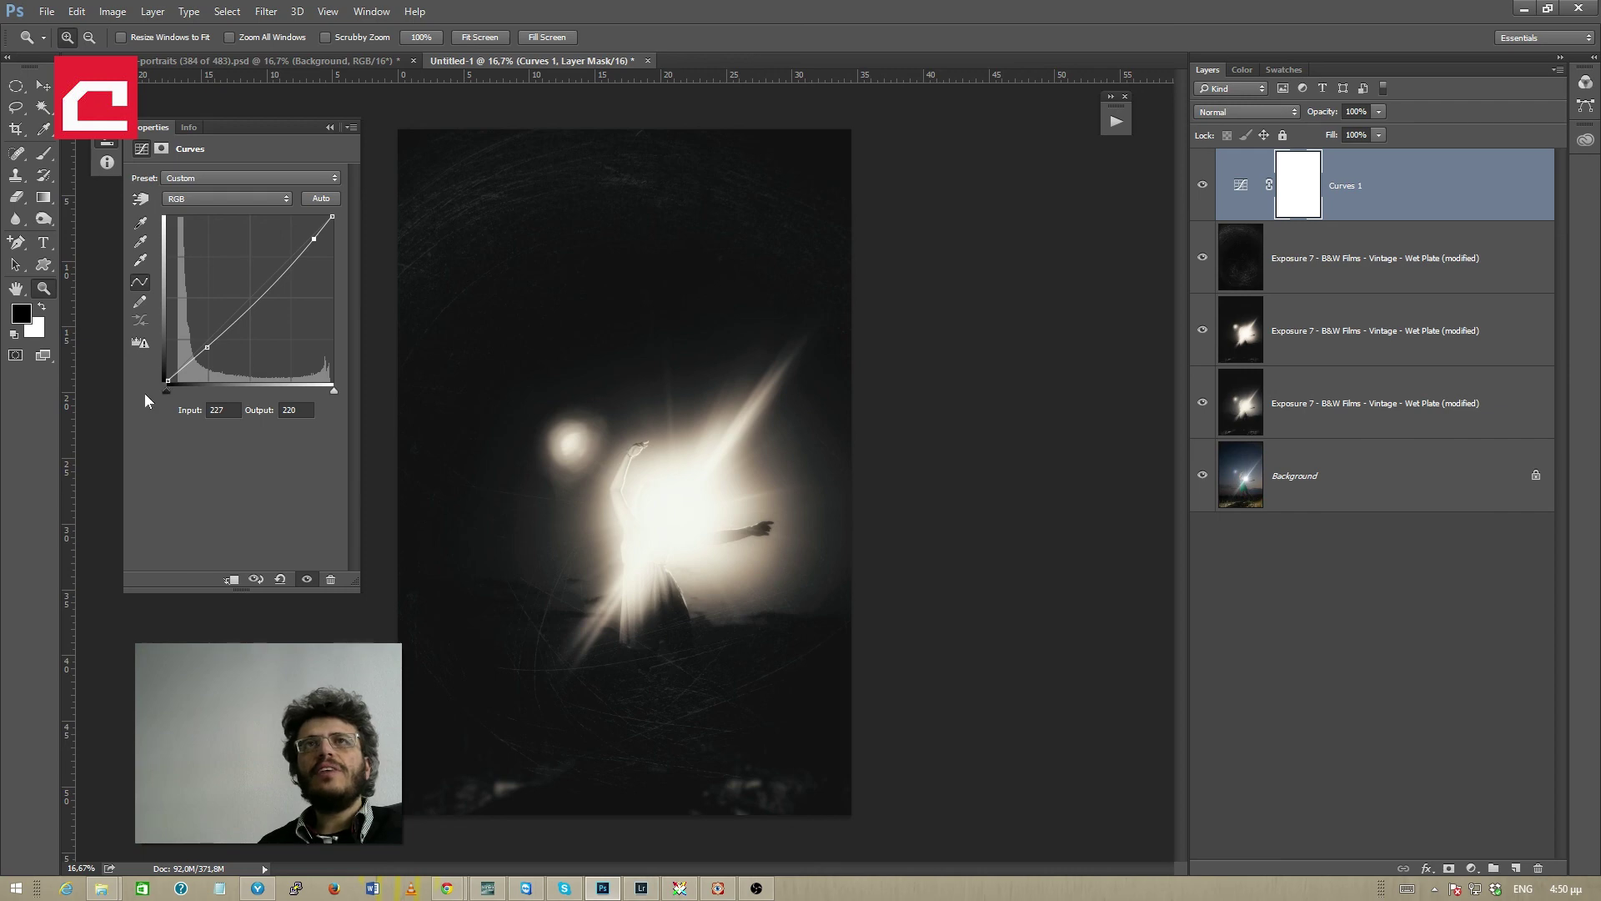
mouse_move(168, 381)
left_mouse_down()
mouse_move(163, 356)
mouse_move(164, 383)
left_mouse_up()
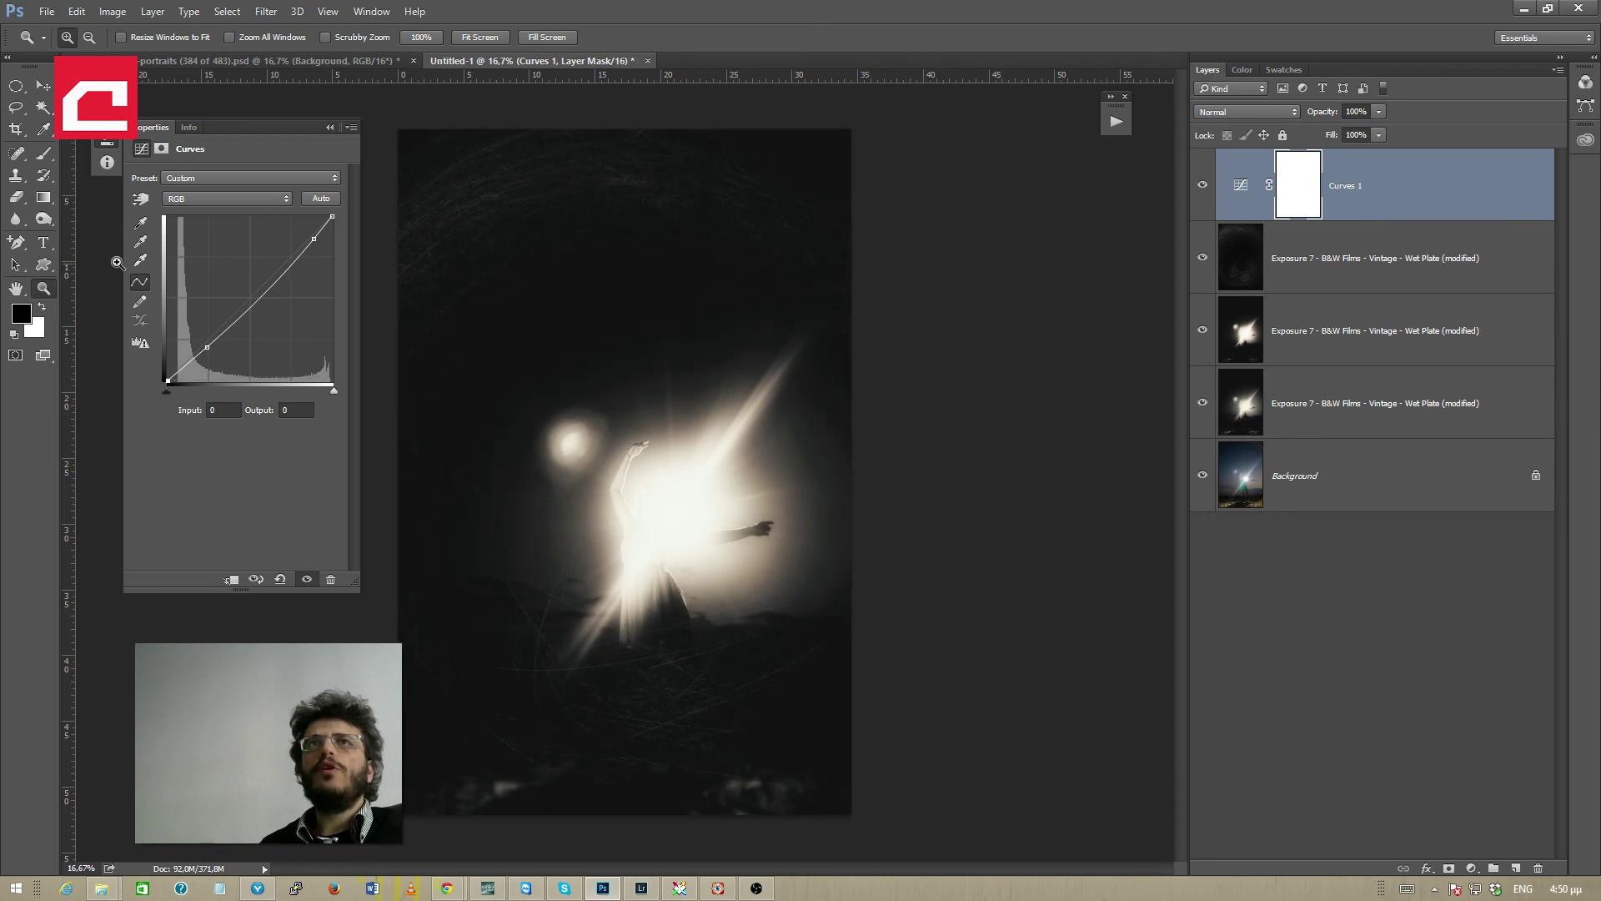
left_click(328, 127)
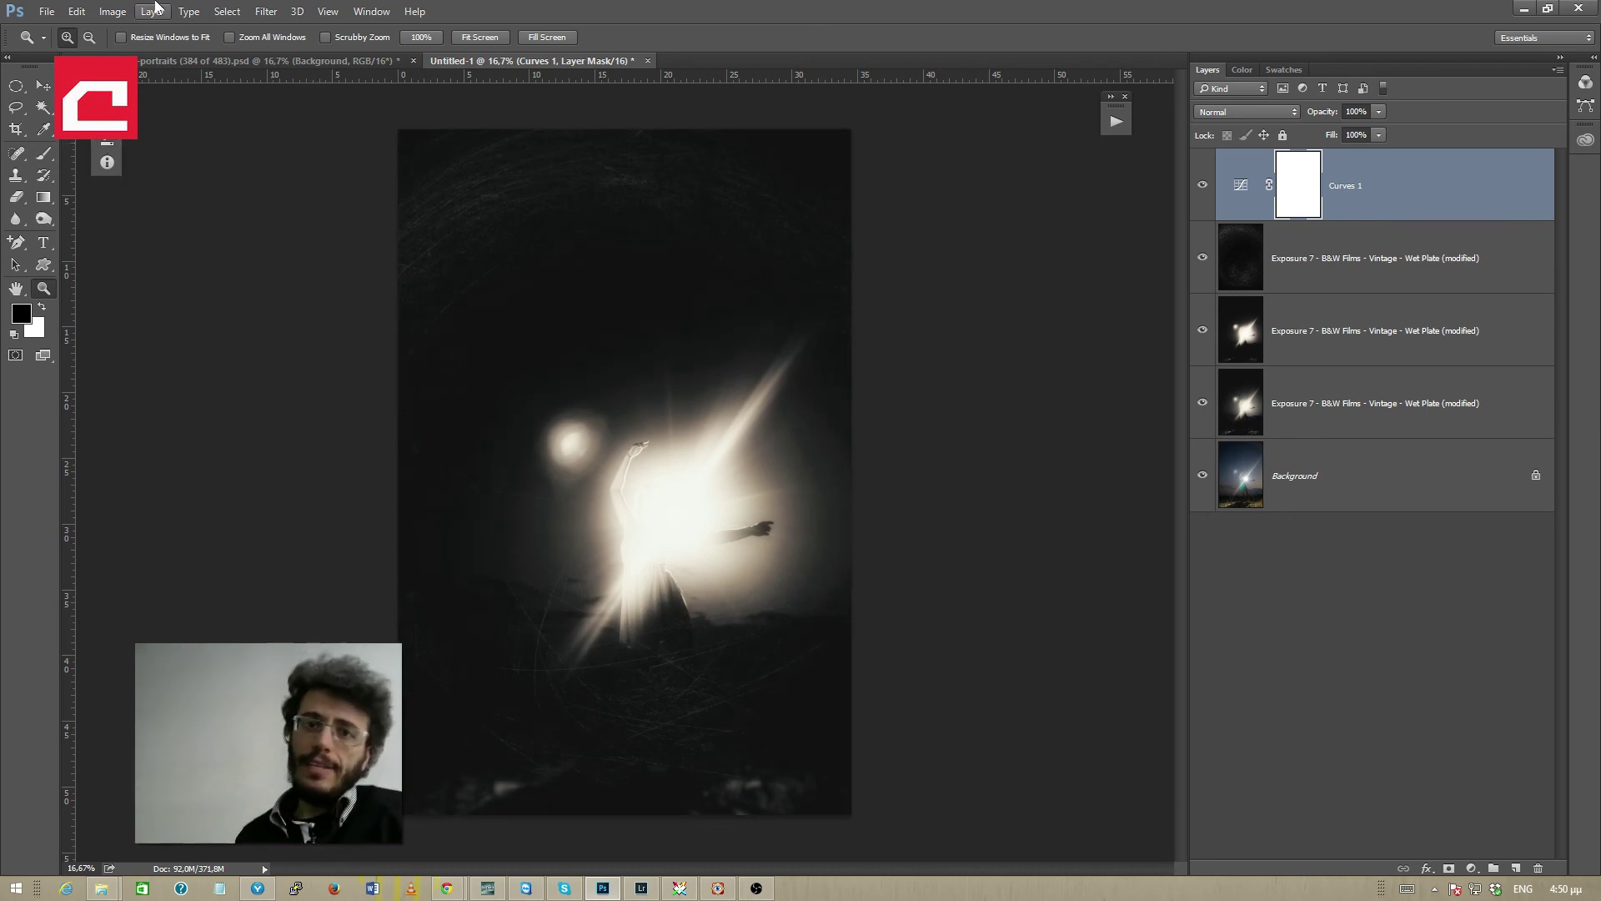
Step: Show only the Background layer, and restore all layers to compare the original with the edited image
left_click(1203, 475, "alt")
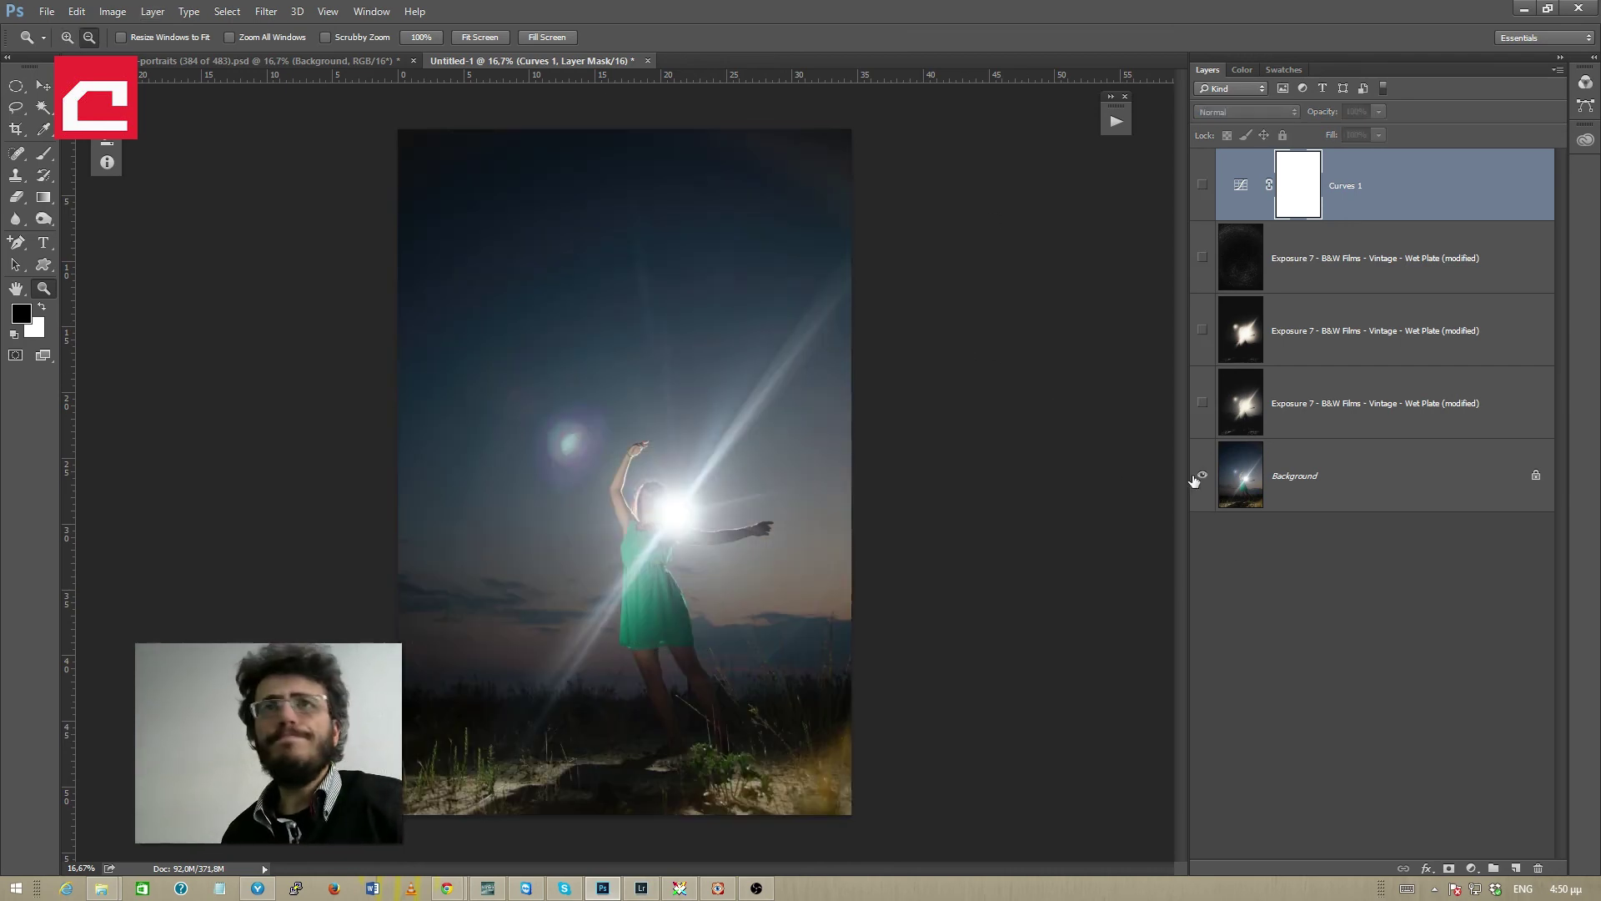
left_click(1202, 475, "alt")
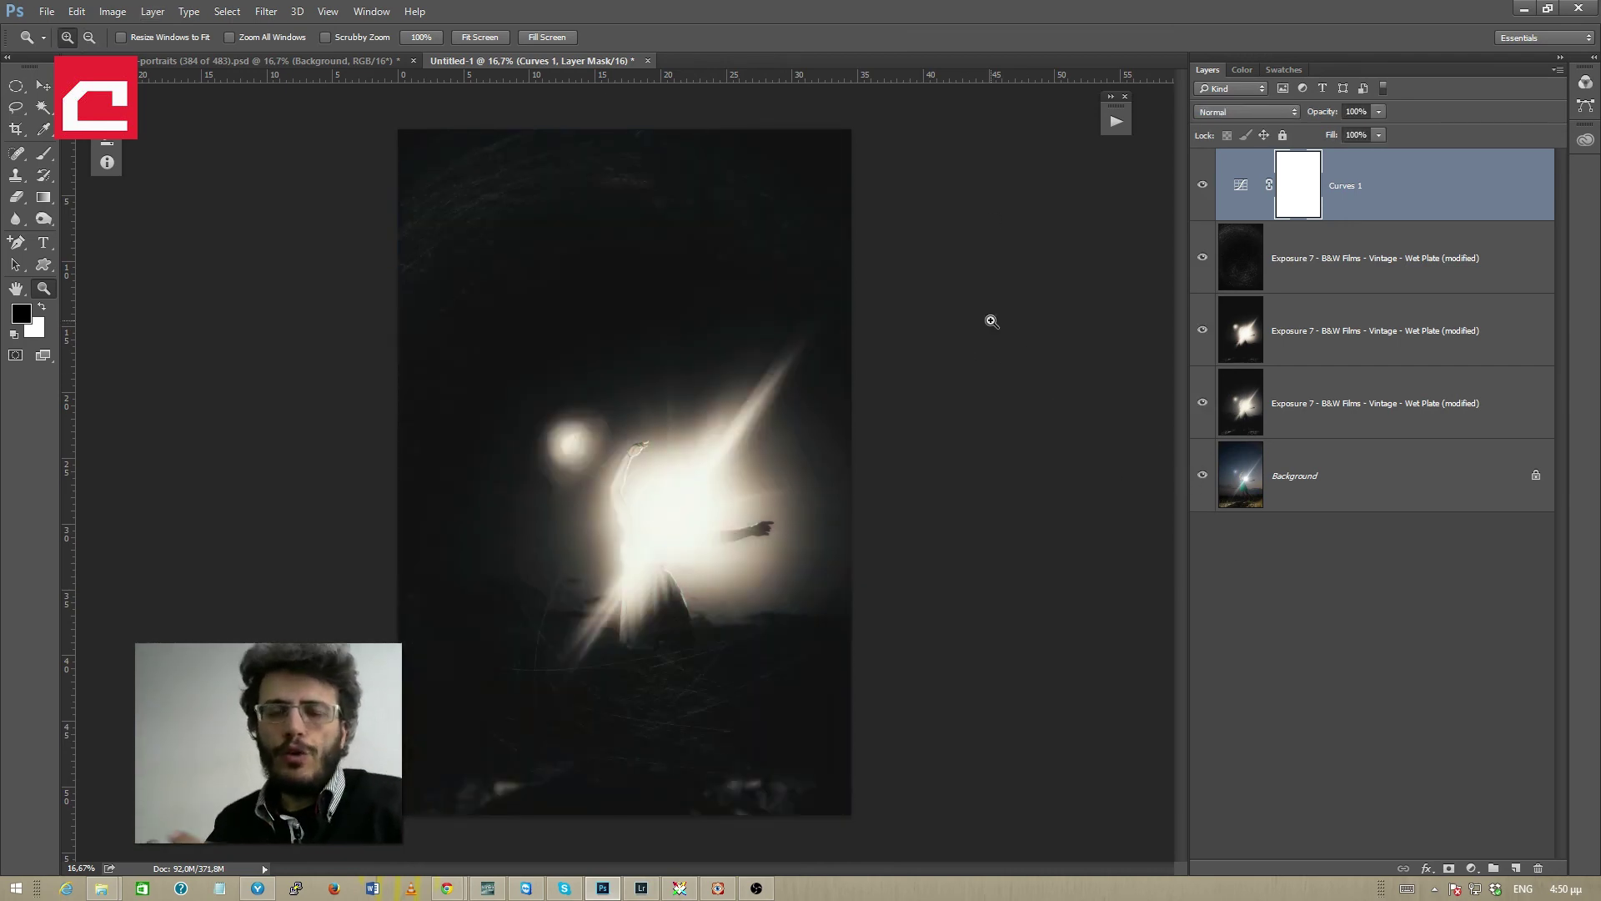